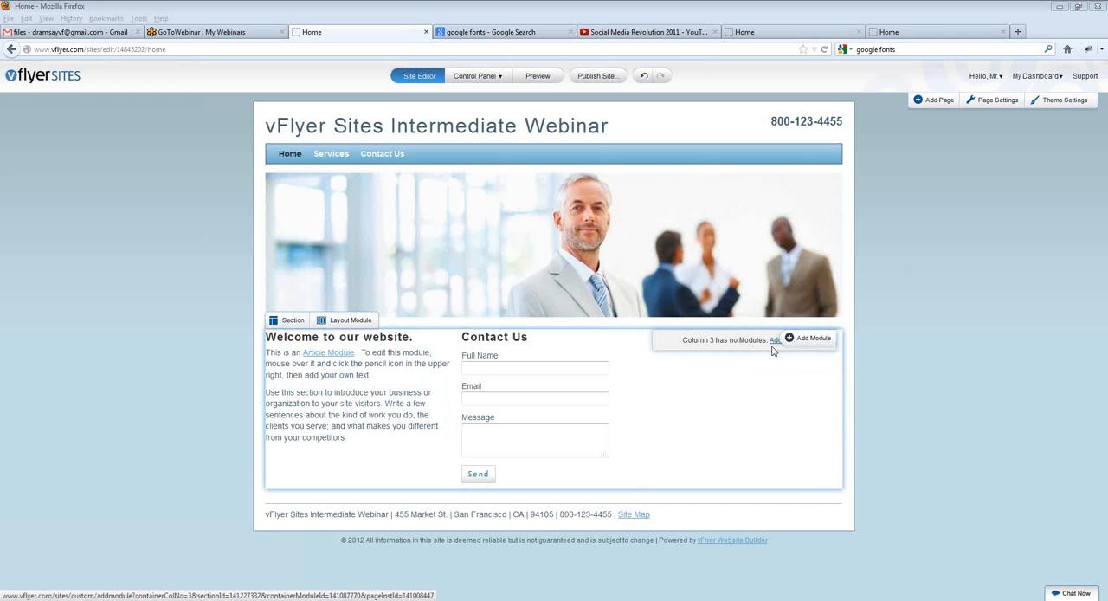
Step: Add a Facebook Like module to the empty third column of the main body section
{"action": "left_click", "coordinate": [787, 338]}
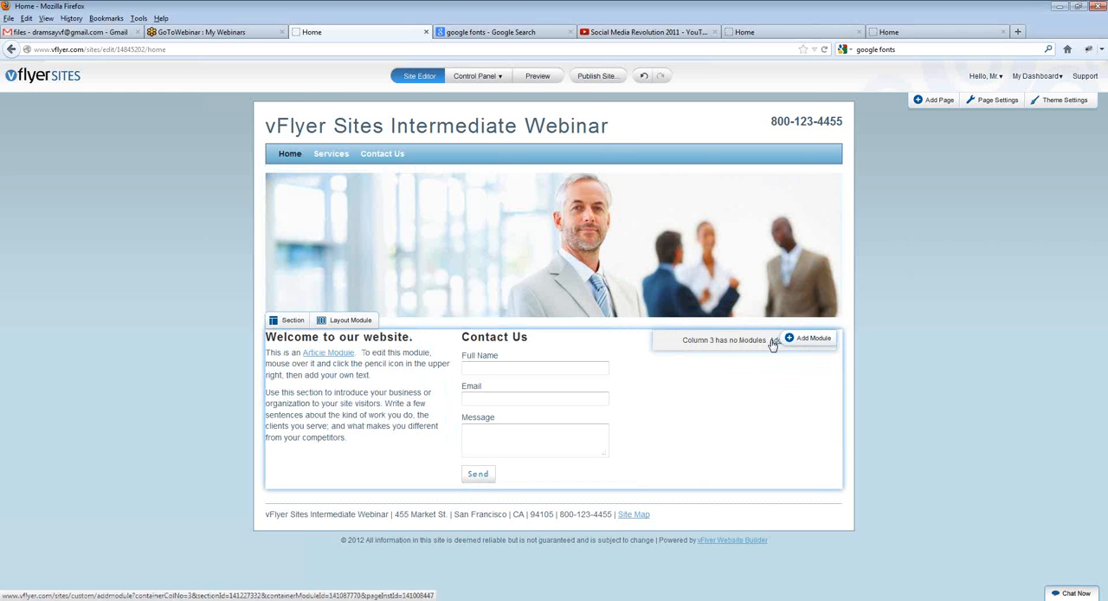
{"action": "left_click", "coordinate": [771, 342]}
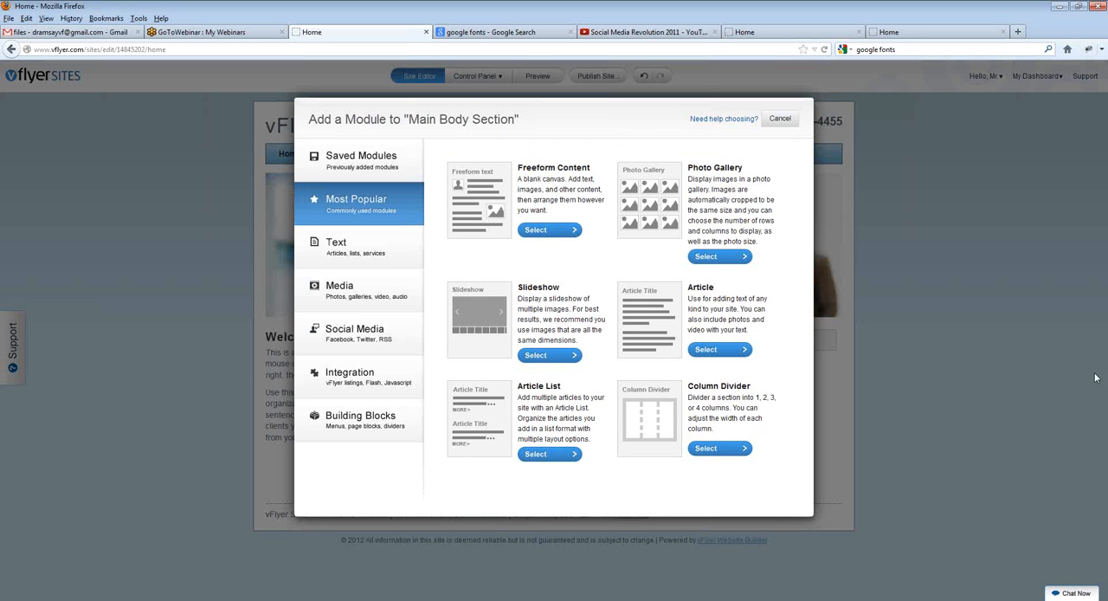
{"action": "left_click", "coordinate": [342, 350]}
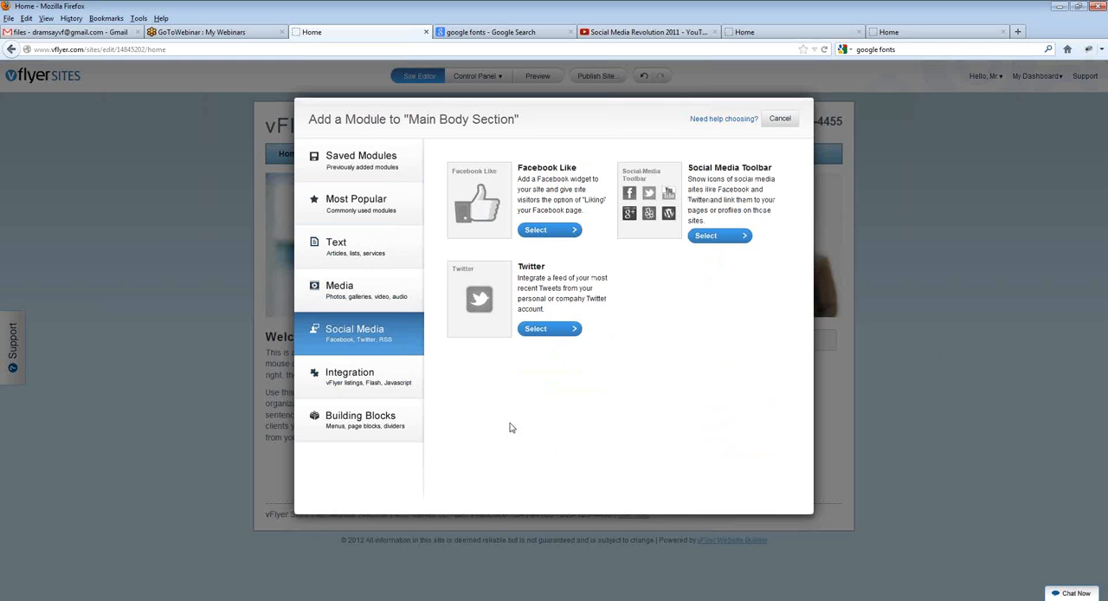
{"action": "left_click", "coordinate": [535, 233]}
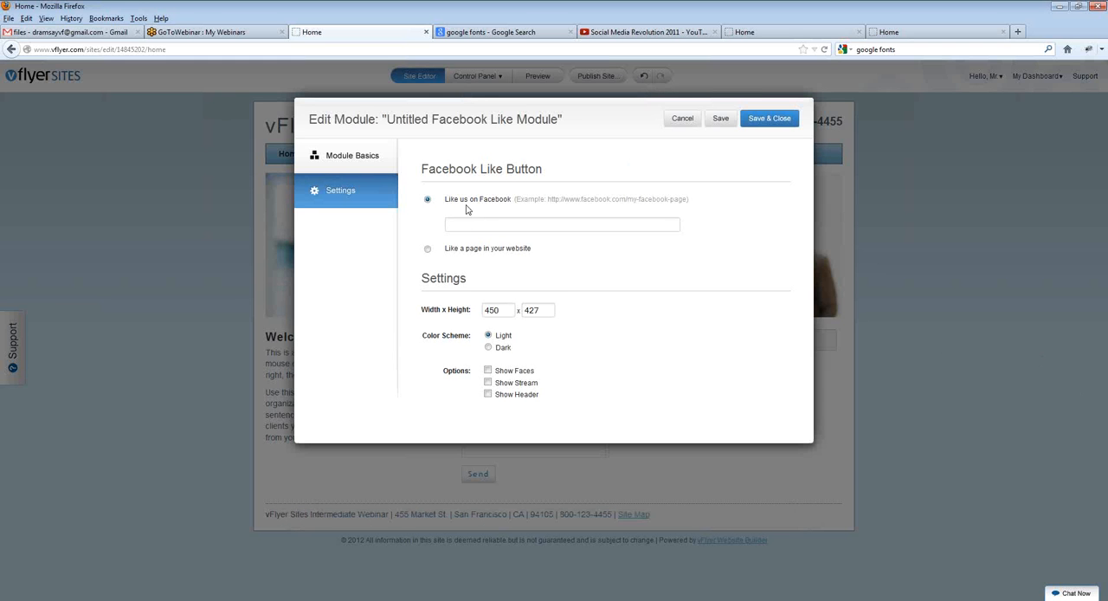
{"action": "left_click", "coordinate": [483, 224]}
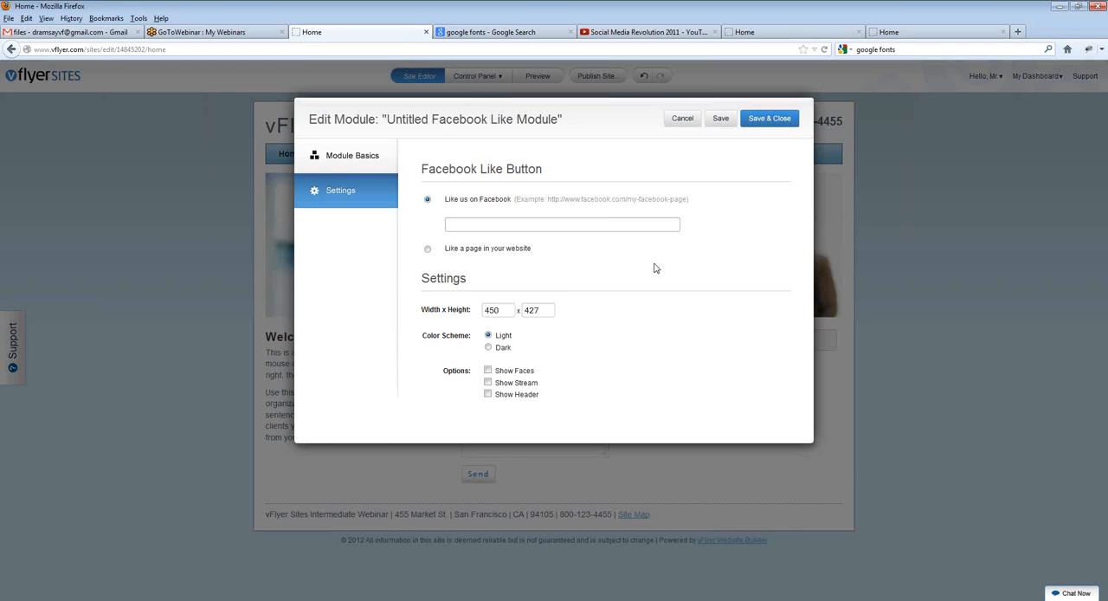
{"action": "type", "text": "htot"}
{"action": "type", "text": "://www.facebook"}
{"action": "type", "text": ".com/"}
{"action": "type", "text": "vflyer"}
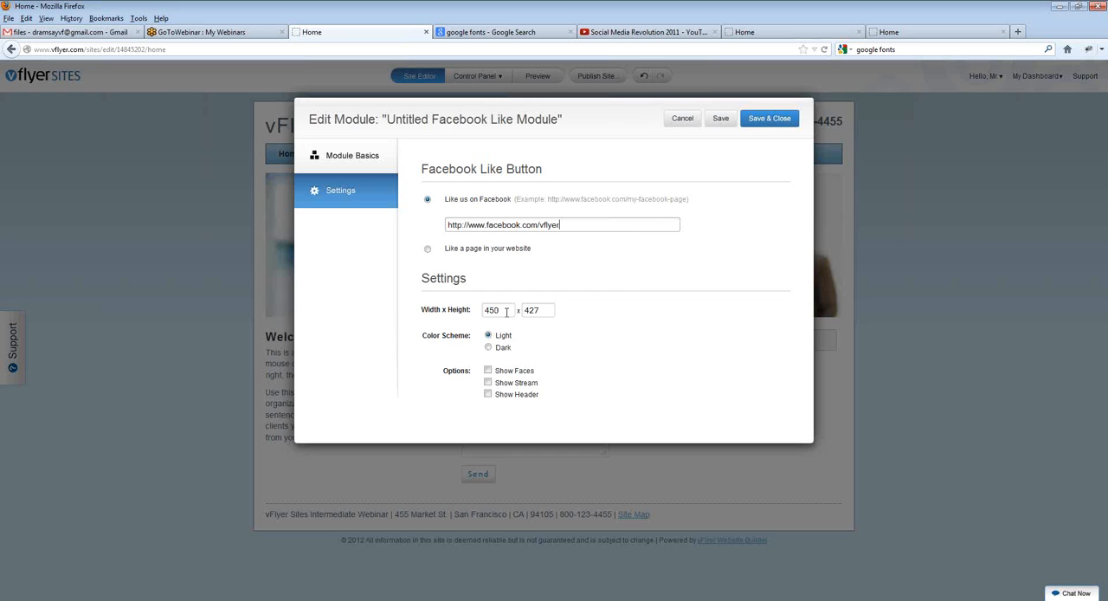
Step: Set the Facebook Like module's width to 320 and reduce its height
{"action": "left_click_drag", "start_coordinate": [508, 311], "coordinate": [407, 309]}
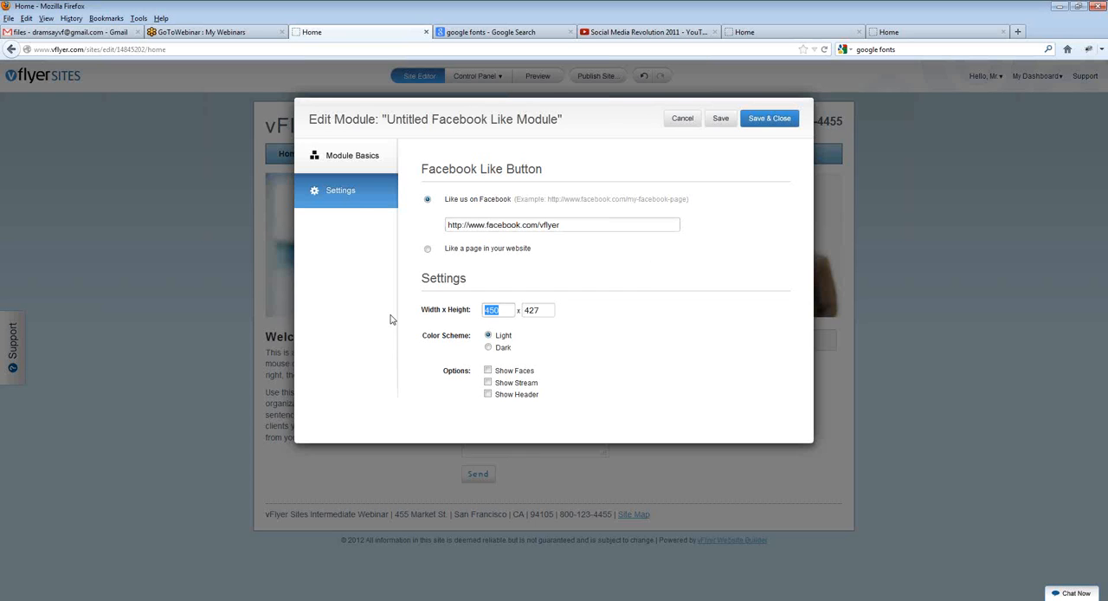
{"action": "type", "text": "320"}
{"action": "left_click_drag", "start_coordinate": [547, 310], "coordinate": [401, 300]}
{"action": "type", "text": "400"}
Step: Enable Show Faces, Show Stream and Show Header for the Facebook Like module, saving and closing it
{"action": "left_click", "coordinate": [487, 370]}
{"action": "left_click", "coordinate": [488, 382]}
{"action": "left_click", "coordinate": [487, 393]}
{"action": "left_click", "coordinate": [769, 118]}
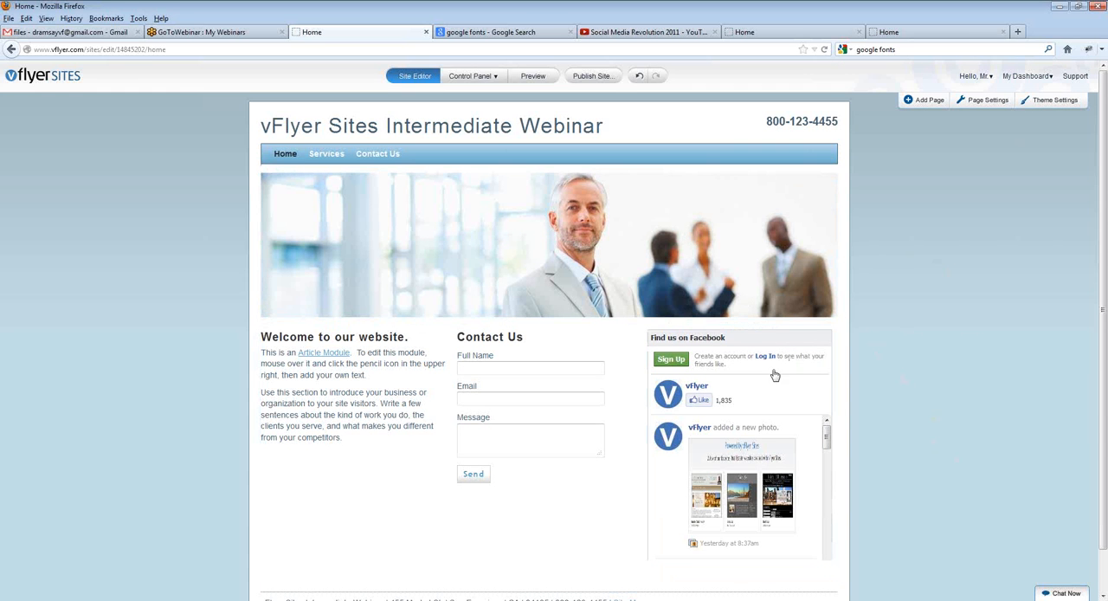
{"action": "scroll", "coordinate": [741, 435], "scroll_direction": "down", "scroll_amount": 1}
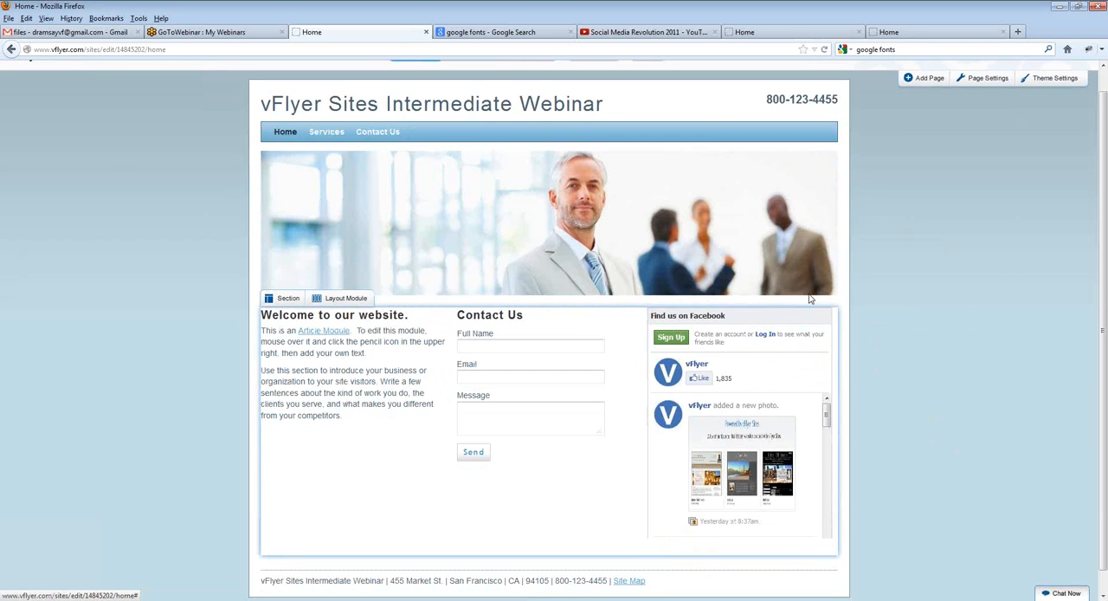
{"action": "scroll", "coordinate": [200, 200], "scroll_direction": "up", "scroll_amount": 1}
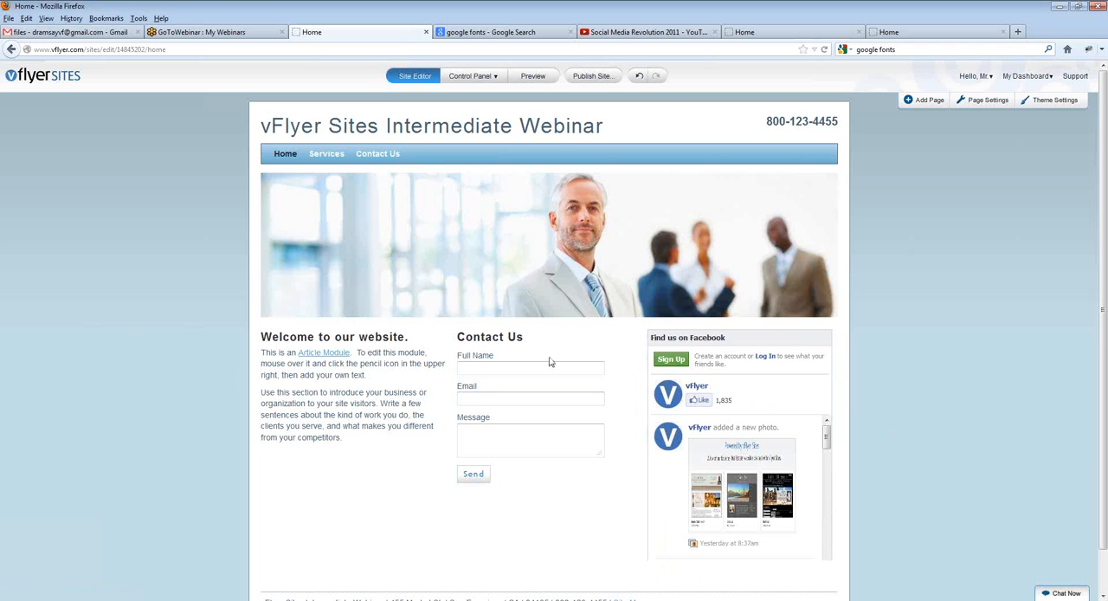
{"action": "scroll", "coordinate": [485, 350], "scroll_direction": "down", "scroll_amount": 1}
{"action": "left_click", "coordinate": [343, 278]}
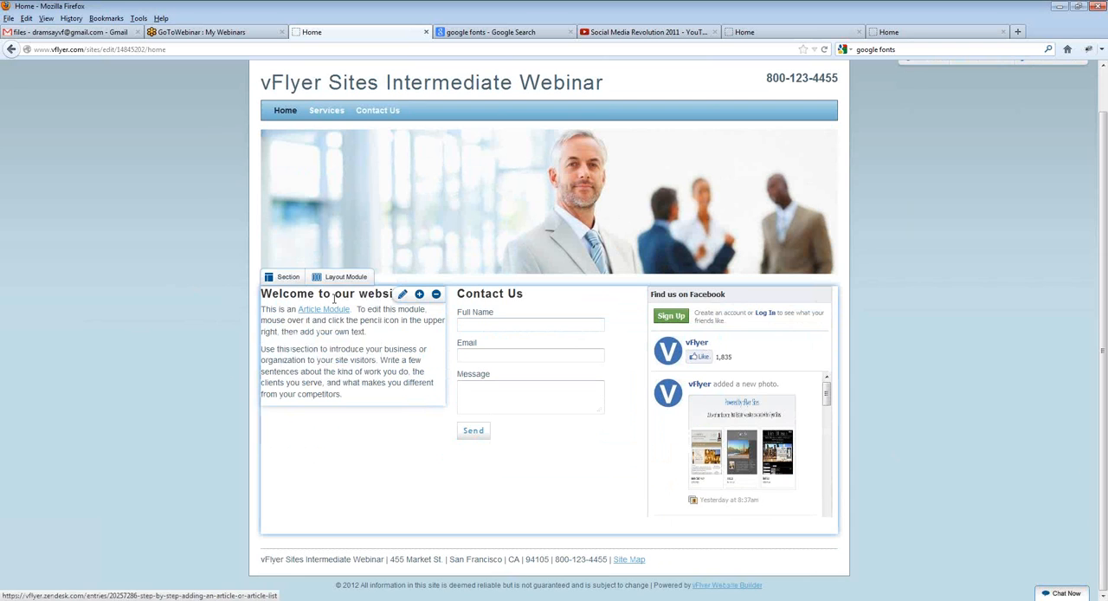
{"action": "left_click", "coordinate": [342, 278]}
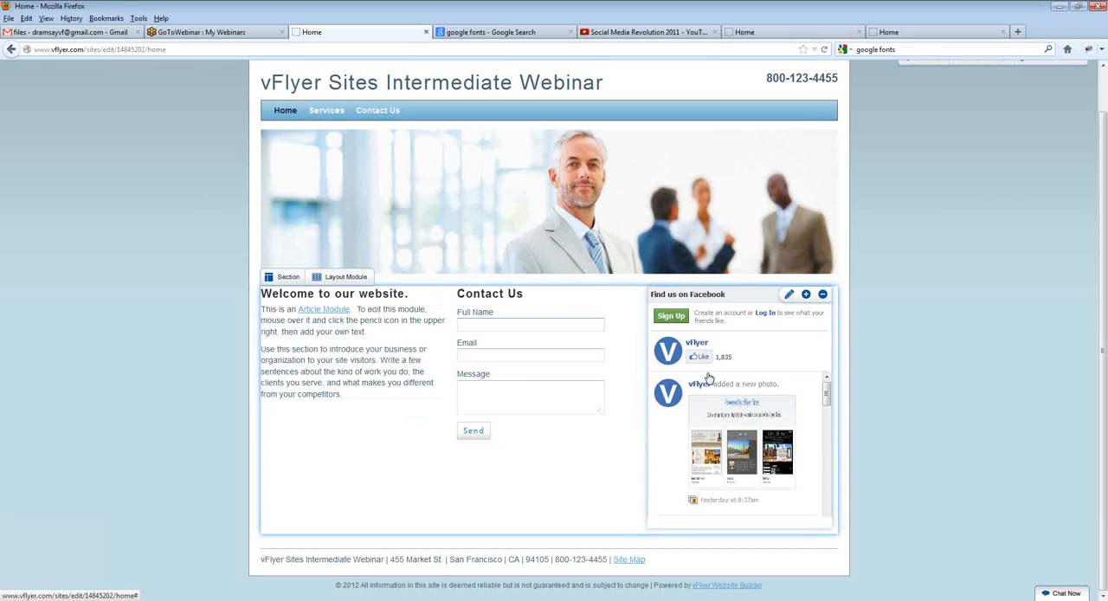
{"action": "mouse_move", "coordinate": [340, 281]}
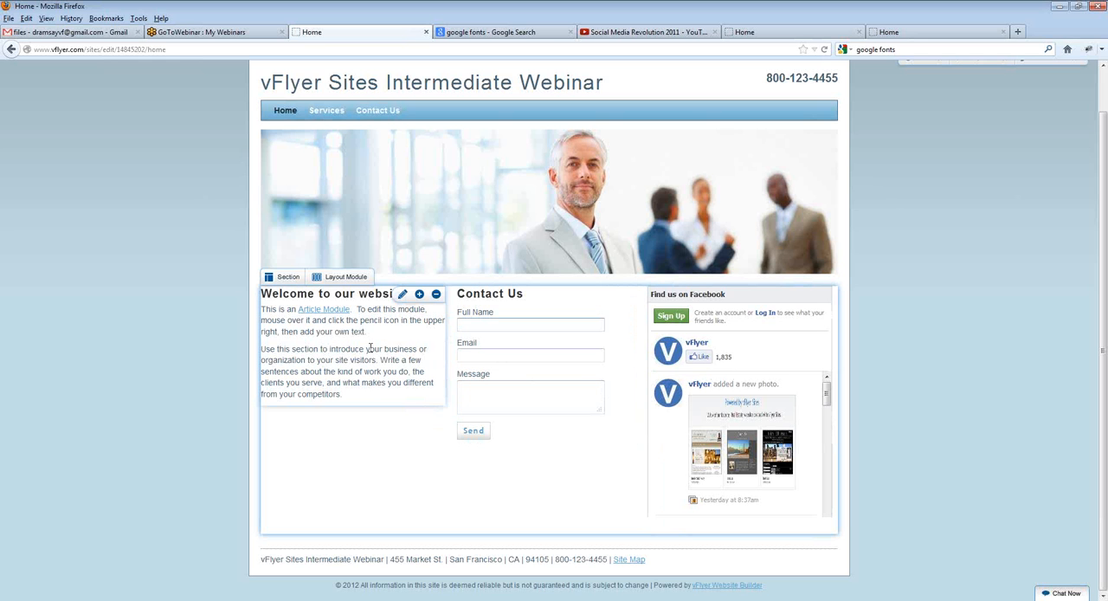
{"action": "left_click", "coordinate": [419, 295]}
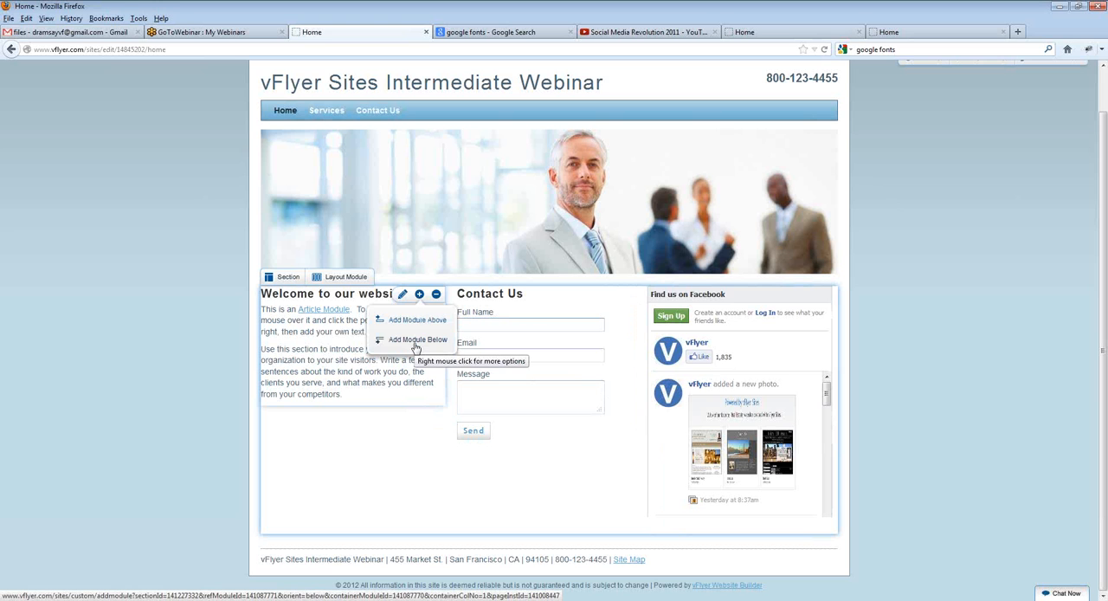
Step: Add a Slideshow module below the three-column layout module in the main body section
{"action": "left_click", "coordinate": [329, 277]}
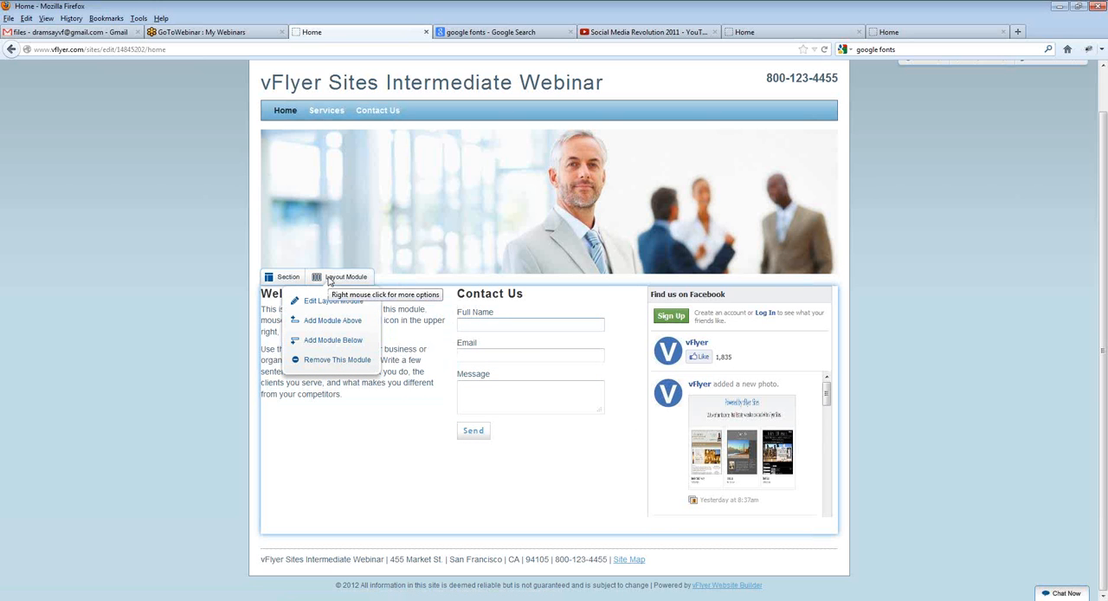
{"action": "left_click", "coordinate": [350, 341]}
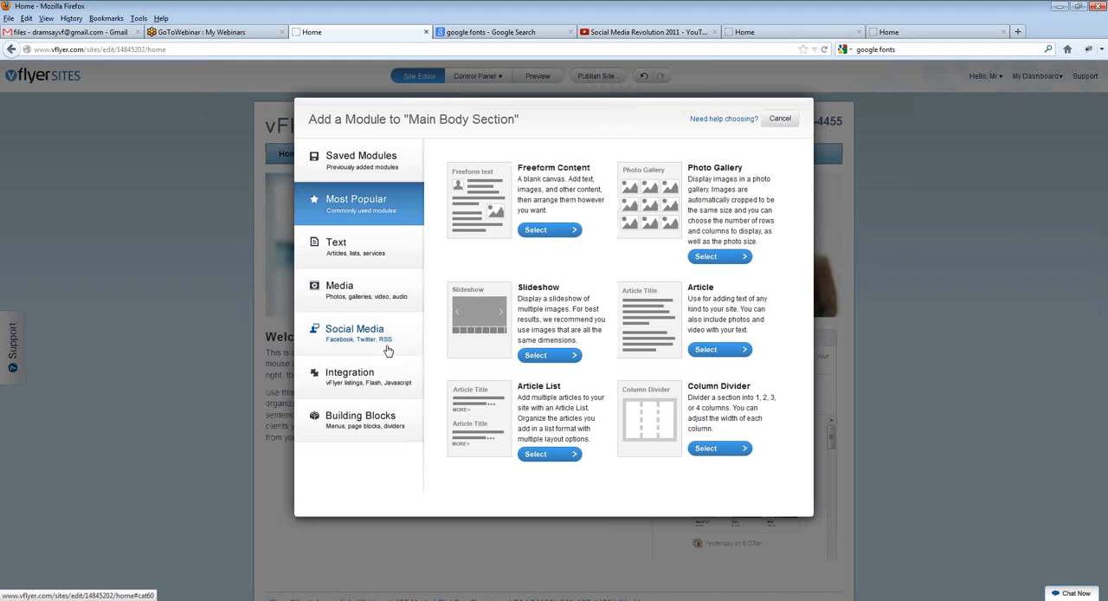
{"action": "left_click", "coordinate": [547, 359]}
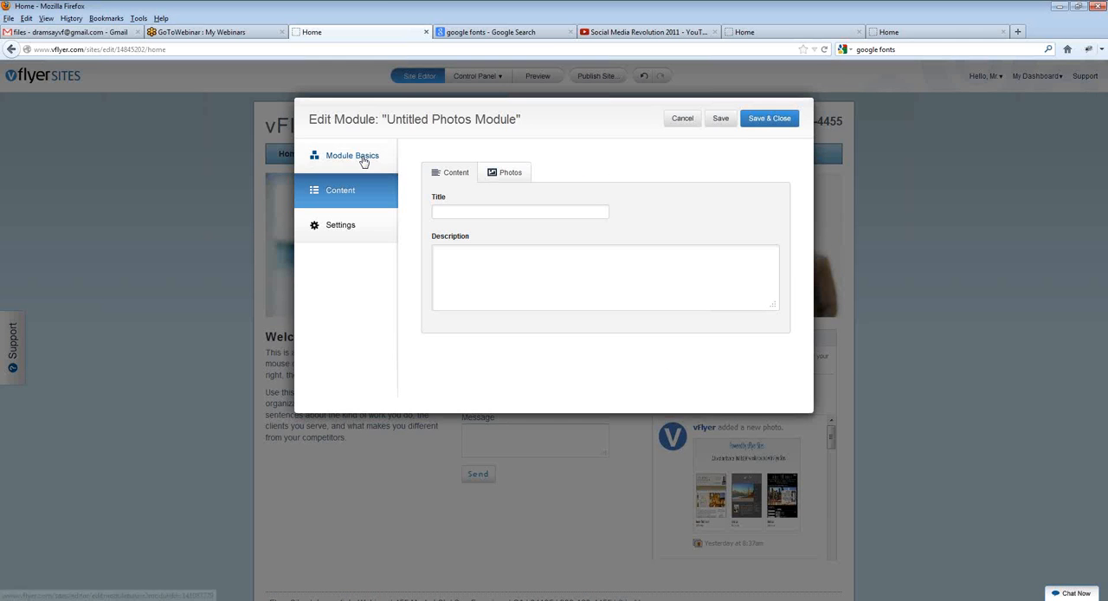
Step: Rename the slideshow module as "Home Slideshow Module" and save it
{"action": "left_click", "coordinate": [374, 165]}
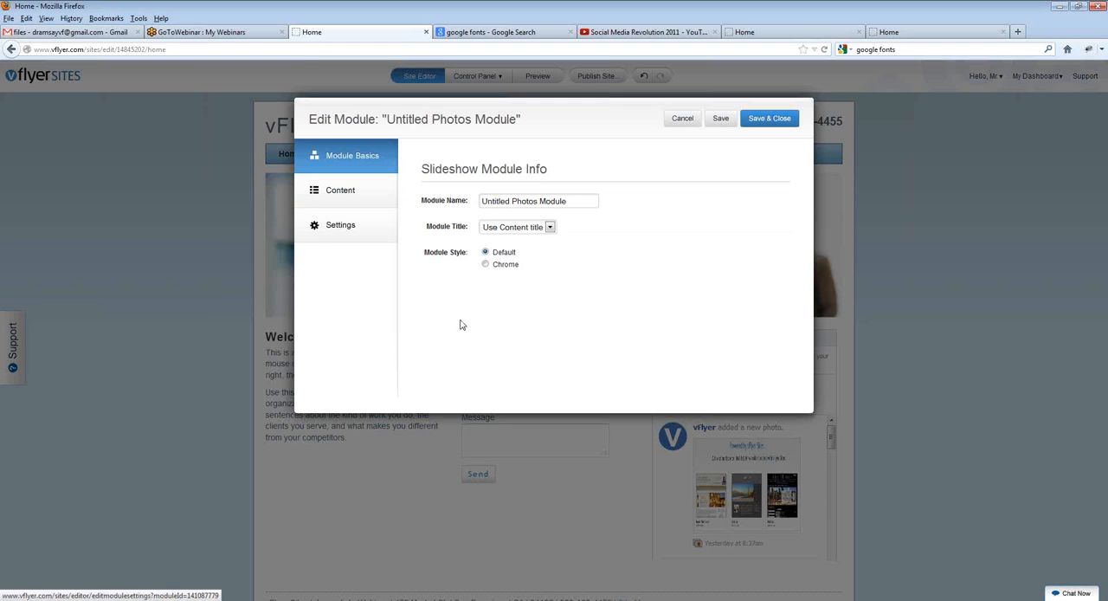
{"action": "left_click_drag", "start_coordinate": [510, 200], "coordinate": [392, 202]}
{"action": "left_click", "coordinate": [393, 204]}
{"action": "key", "text": "BackSpace"}
{"action": "key", "text": "BackSpace"}
{"action": "key", "text": "BackSpace"}
{"action": "key", "text": "BackSpace"}
{"action": "key", "text": "BackSpace"}
{"action": "key", "text": "BackSpace"}
{"action": "key", "text": "BackSpace"}
{"action": "key", "text": "BackSpace"}
{"action": "key", "text": "BackSpace"}
{"action": "key", "text": "BackSpace"}
{"action": "key", "text": "BackSpace"}
{"action": "key", "text": "BackSpace"}
{"action": "key", "text": "BackSpace"}
{"action": "key", "text": "BackSpace"}
{"action": "key", "text": "BackSpace"}
{"action": "type", "text": "Home Slideshow"}
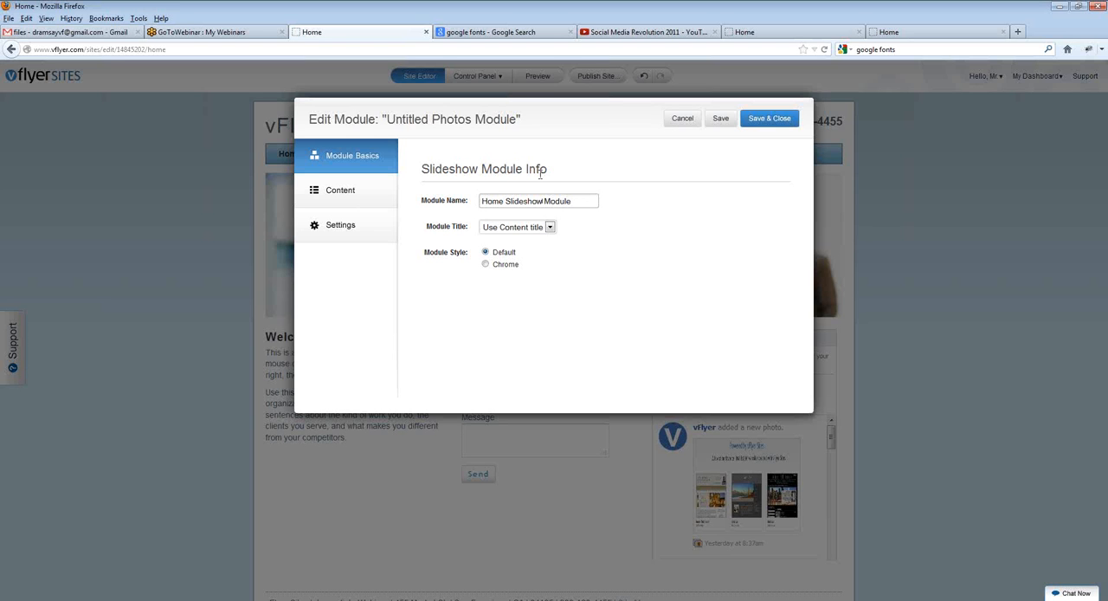
{"action": "left_click", "coordinate": [719, 117]}
Step: Add the yellow excavator, working tool, yacht at sea and wood ceiling photos from the Professional Services library to the slideshow
{"action": "left_click", "coordinate": [381, 194]}
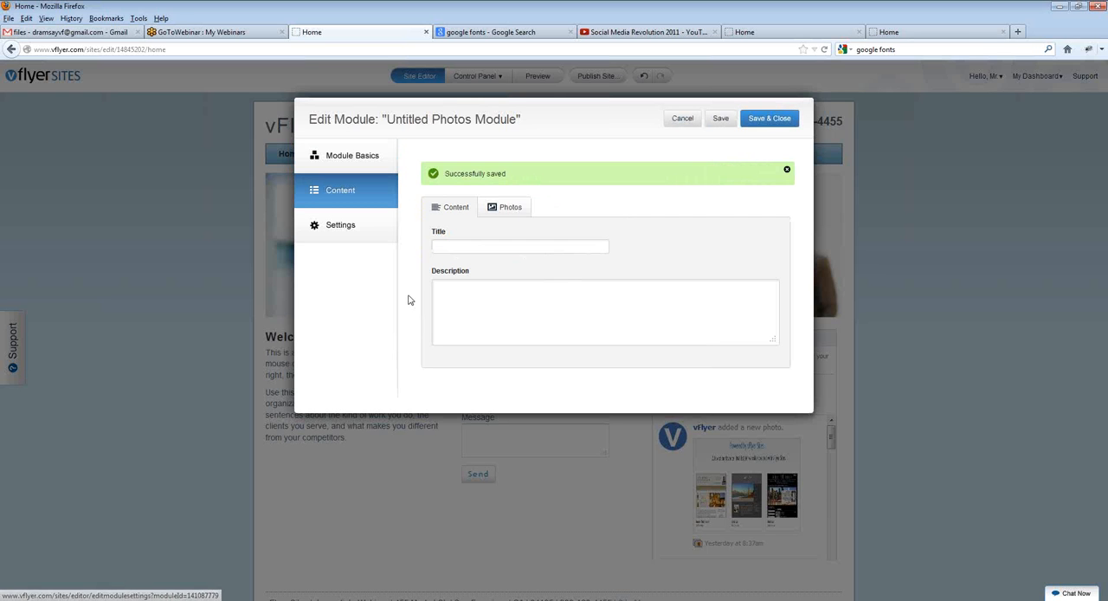
{"action": "left_click", "coordinate": [502, 211]}
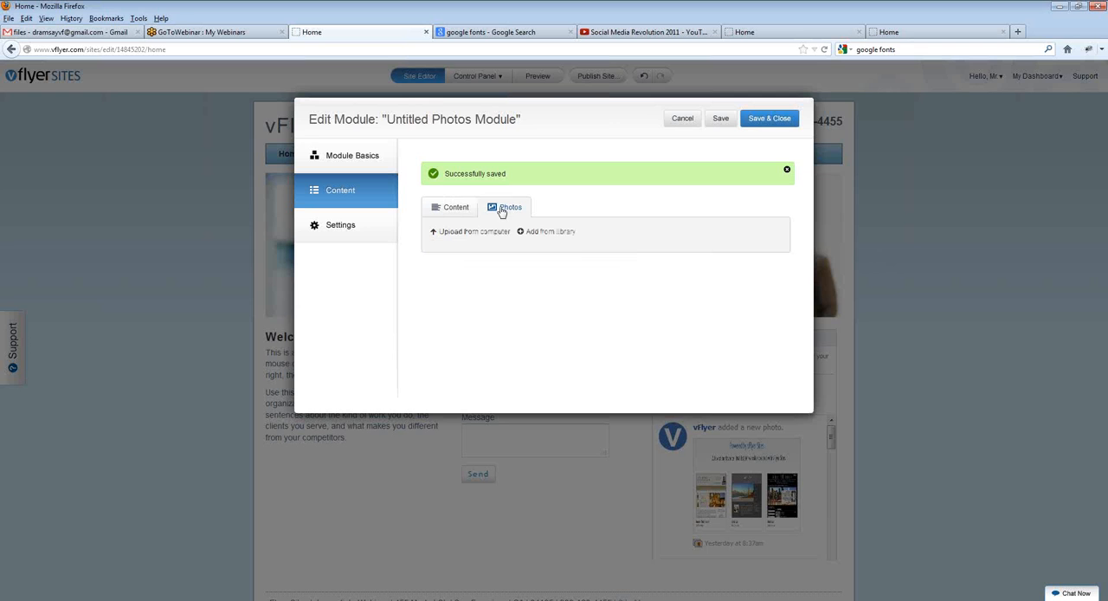
{"action": "left_click", "coordinate": [553, 232]}
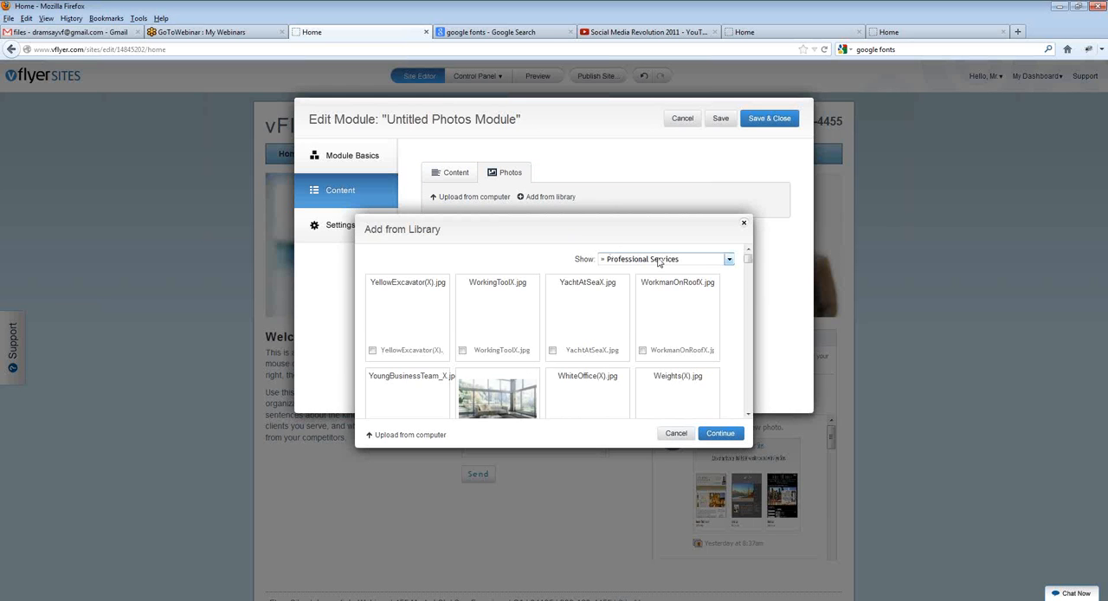
{"action": "mouse_move", "coordinate": [668, 320]}
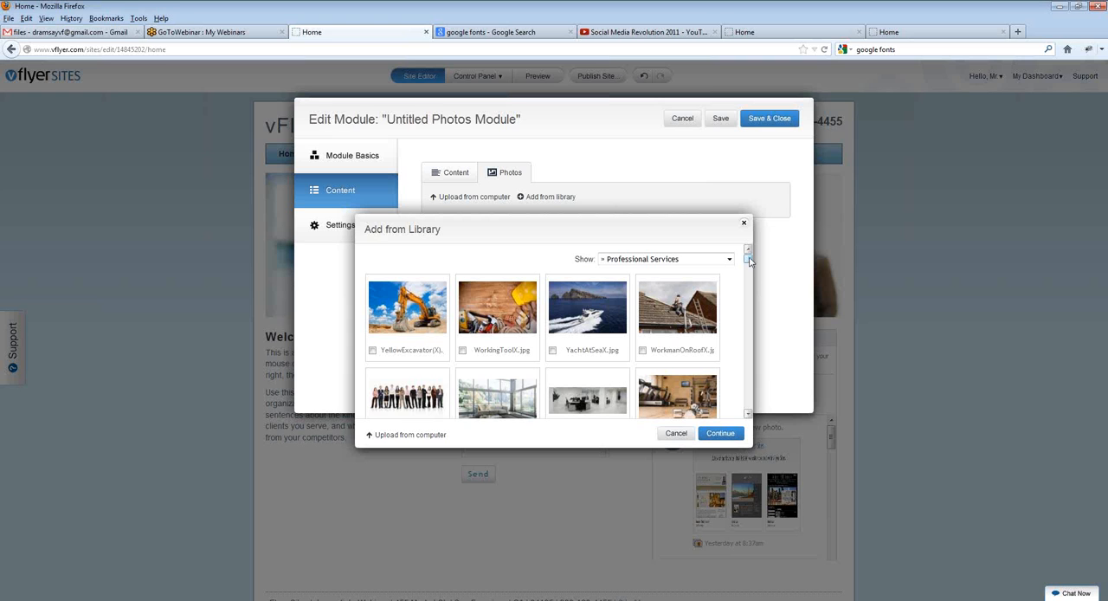
{"action": "left_click_drag", "start_coordinate": [748, 262], "coordinate": [751, 269]}
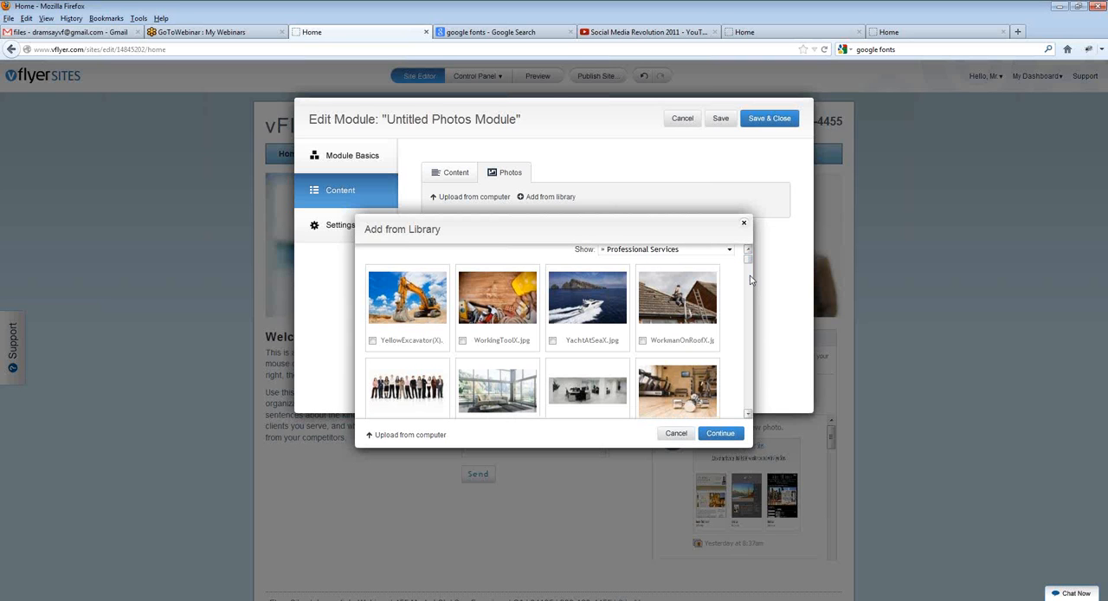
{"action": "left_click", "coordinate": [552, 340]}
{"action": "left_click", "coordinate": [462, 341]}
{"action": "left_click", "coordinate": [372, 341]}
{"action": "left_click_drag", "start_coordinate": [749, 262], "coordinate": [749, 270]}
{"action": "left_click", "coordinate": [462, 399]}
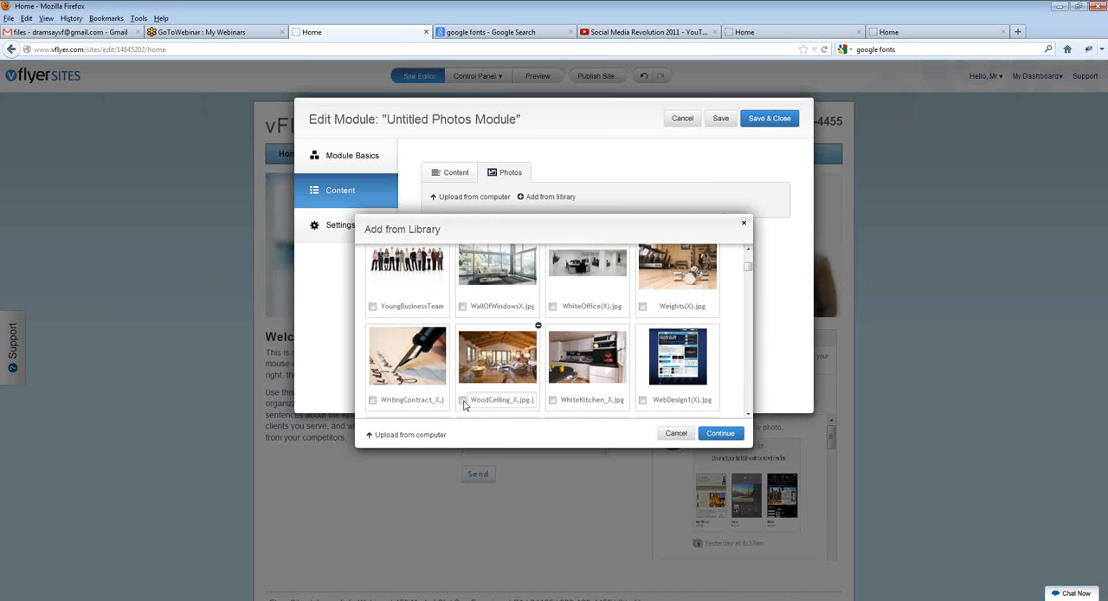
{"action": "left_click", "coordinate": [706, 437]}
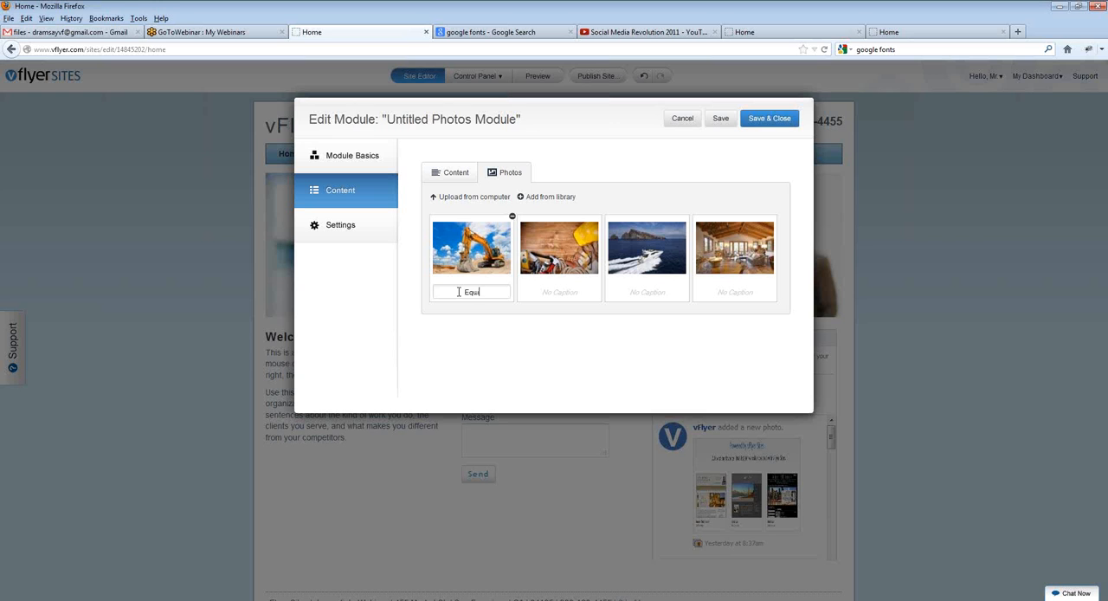
Step: Caption the four slideshow photos in order as Equipment, Construction, Boats and Living Rooms, and save the module
{"action": "type", "text": "ipment"}
{"action": "key", "text": "Tab"}
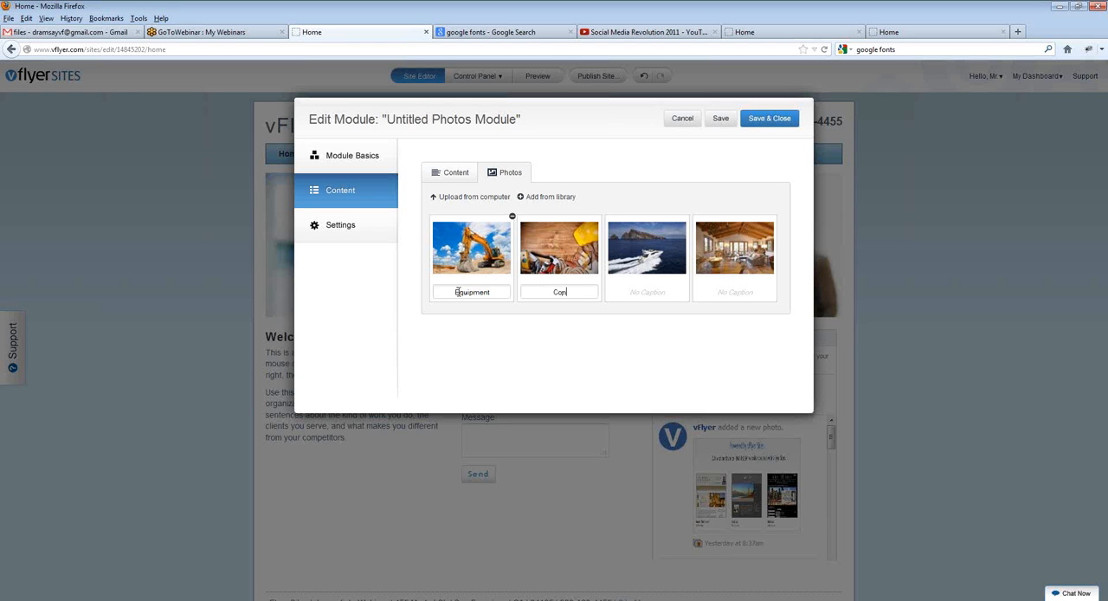
{"action": "type", "text": "Construction"}
{"action": "key", "text": "Tab"}
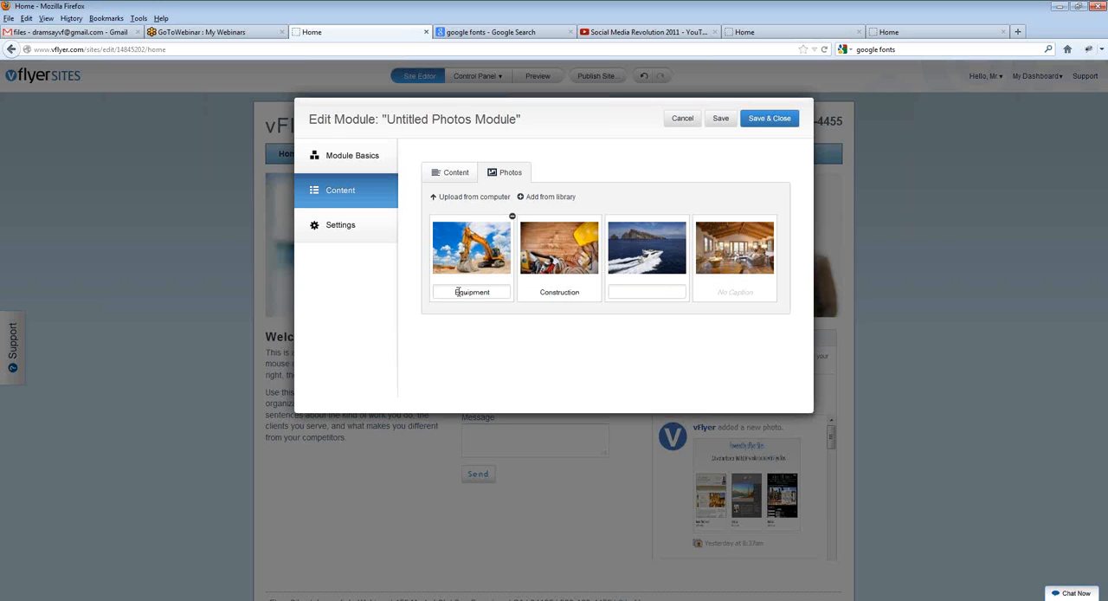
{"action": "key", "text": "Tab"}
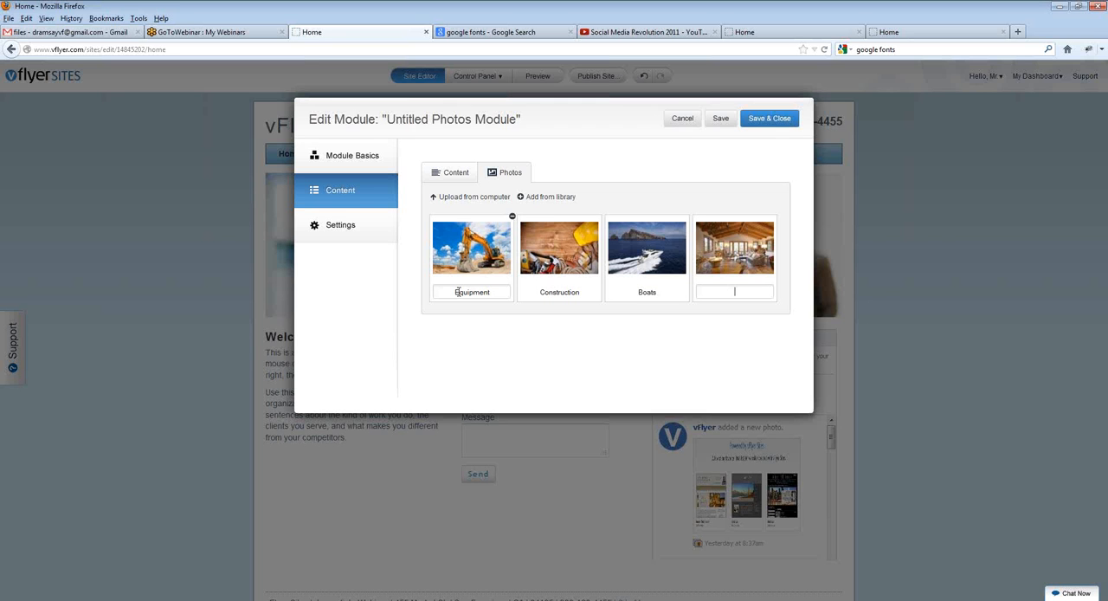
{"action": "type", "text": "Living Rooms"}
{"action": "left_click", "coordinate": [721, 119]}
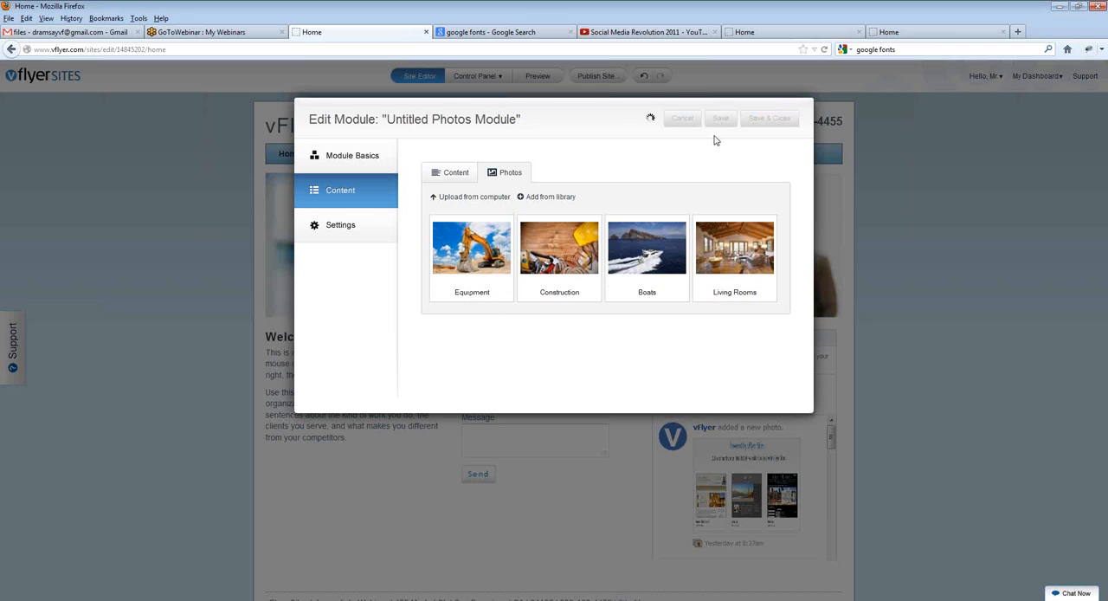
Step: Set the slideshow's duration to 3 Sec and its transition time to 2 Sec
{"action": "left_click", "coordinate": [355, 226]}
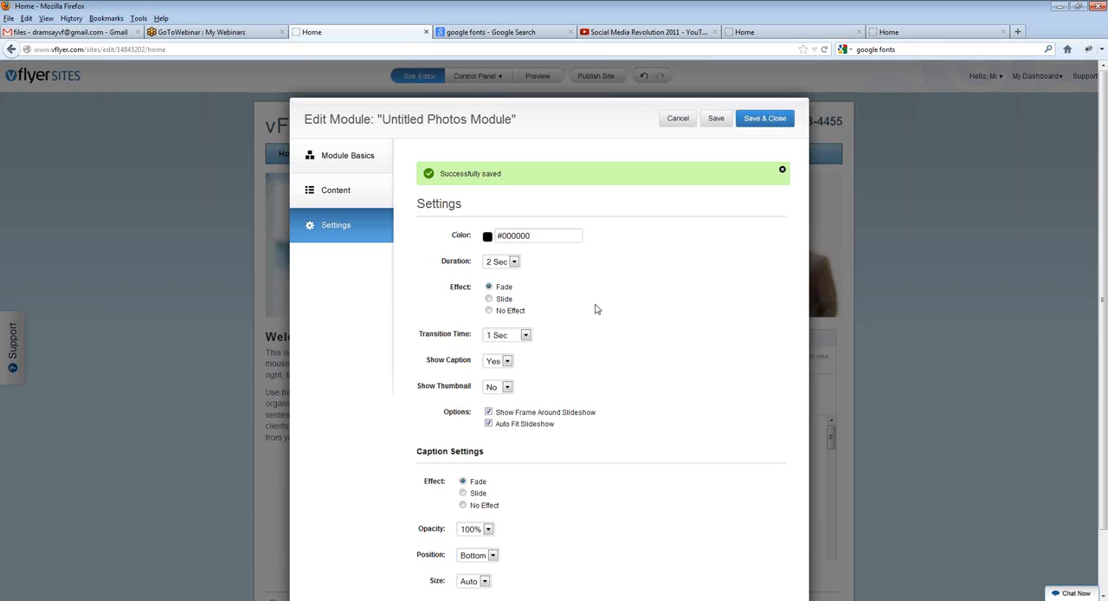
{"action": "left_click", "coordinate": [514, 262]}
{"action": "left_click", "coordinate": [508, 291]}
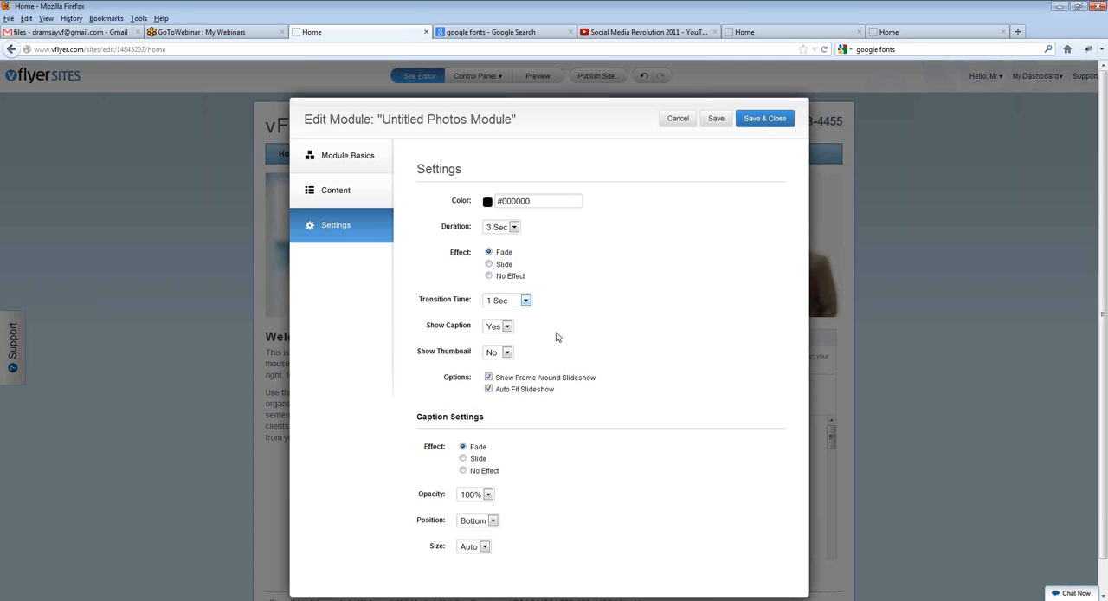
{"action": "left_click", "coordinate": [524, 300]}
{"action": "left_click", "coordinate": [500, 352]}
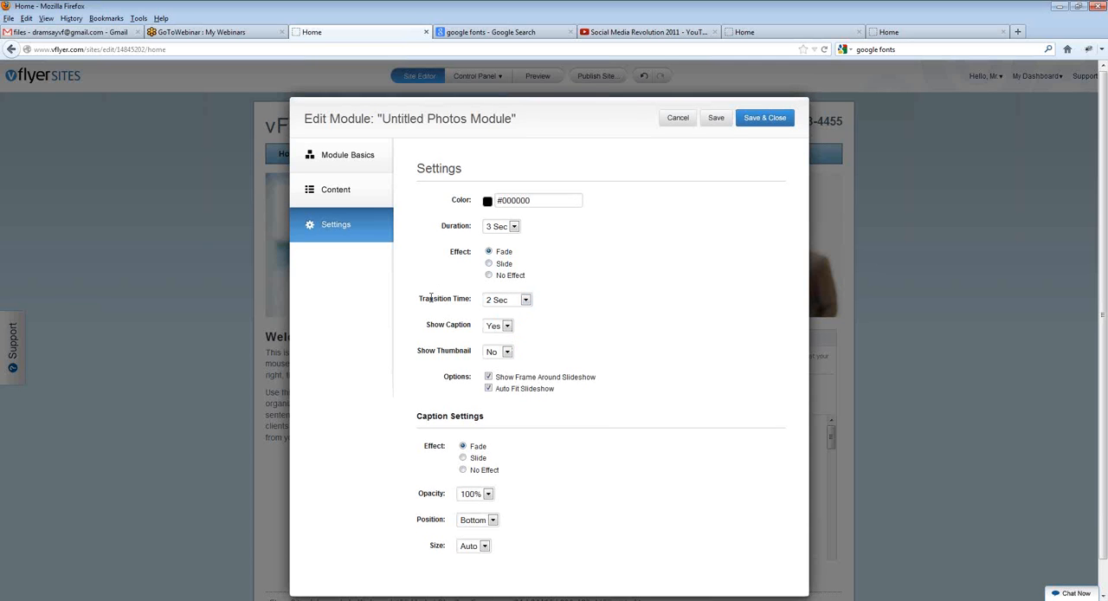
{"action": "scroll", "coordinate": [558, 408], "scroll_direction": "down", "scroll_amount": 1}
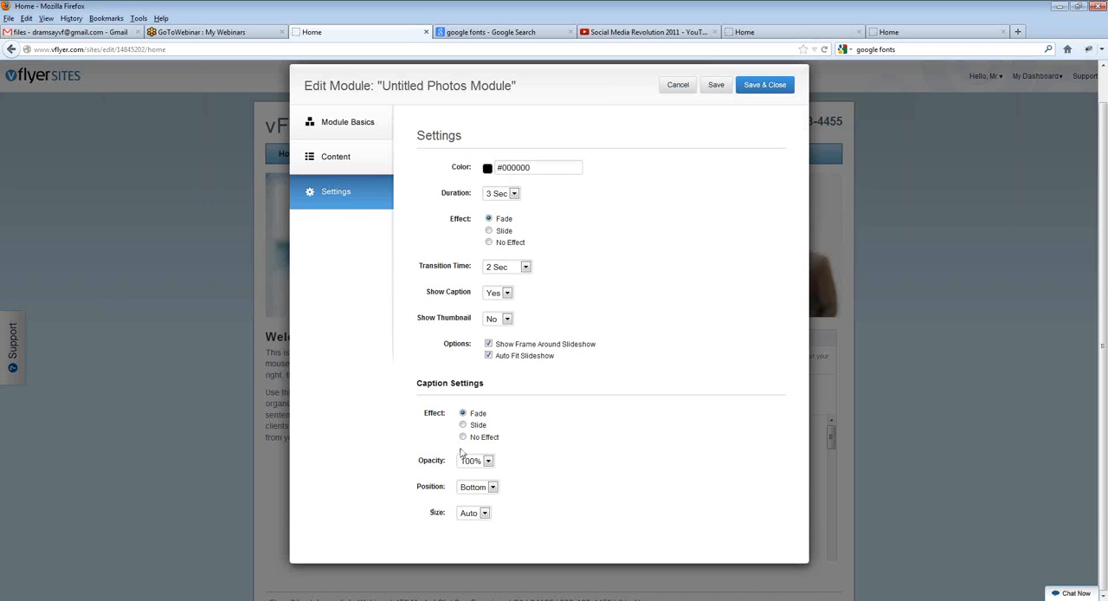
Step: Set the slideshow's caption size to 36px, then save and close the module
{"action": "left_click", "coordinate": [484, 513]}
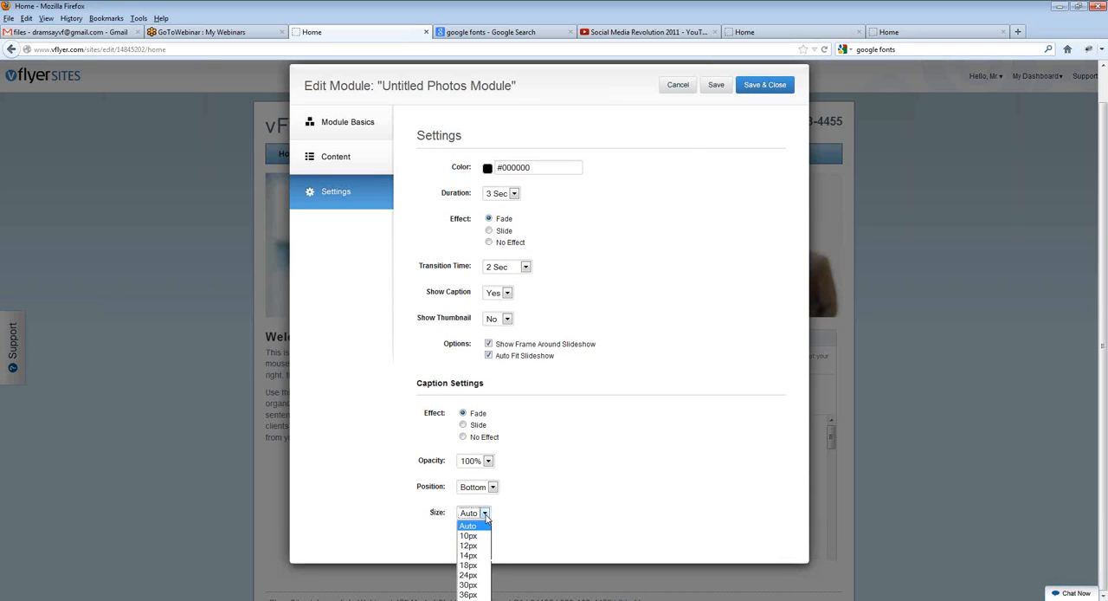
{"action": "left_click", "coordinate": [474, 595]}
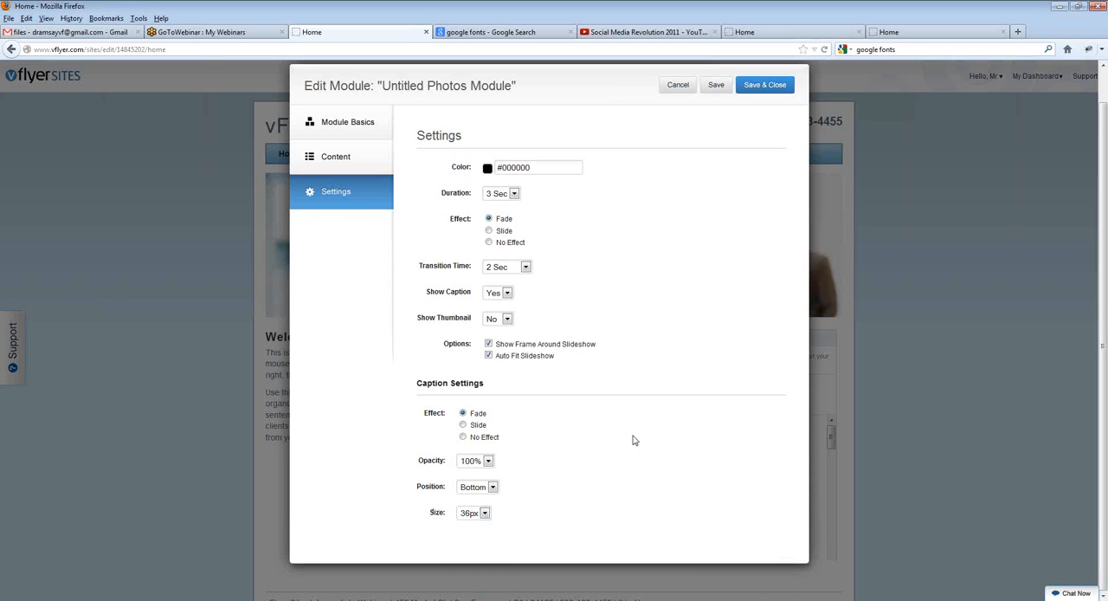
{"action": "left_click", "coordinate": [771, 88]}
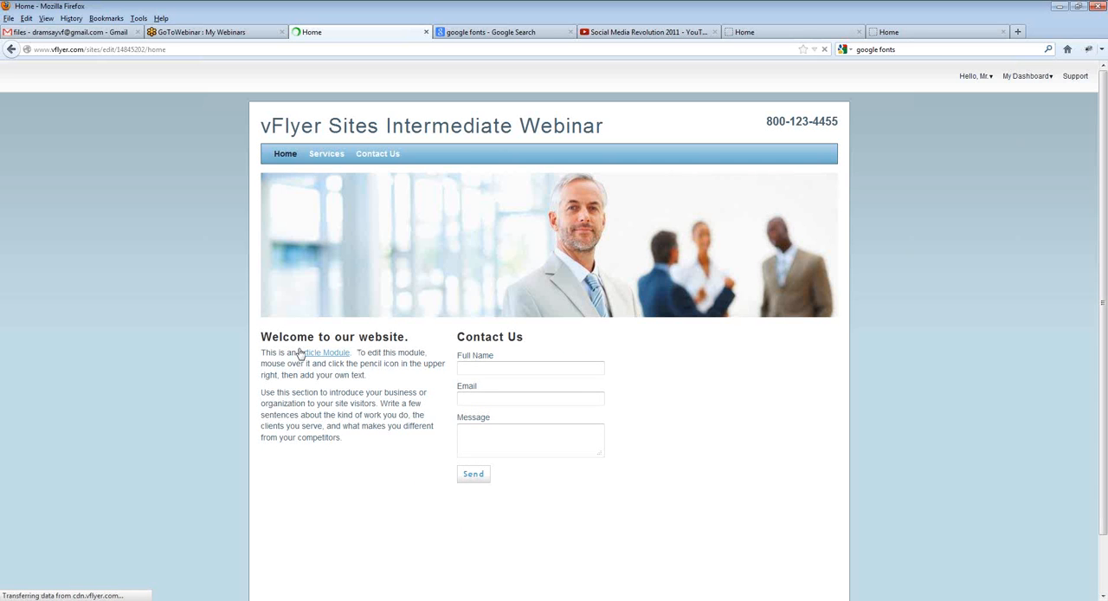
Step: Examine the slideshow beneath the home page's three columns, checking its photos and transitions
{"action": "scroll", "coordinate": [207, 308], "scroll_direction": "down", "scroll_amount": 1}
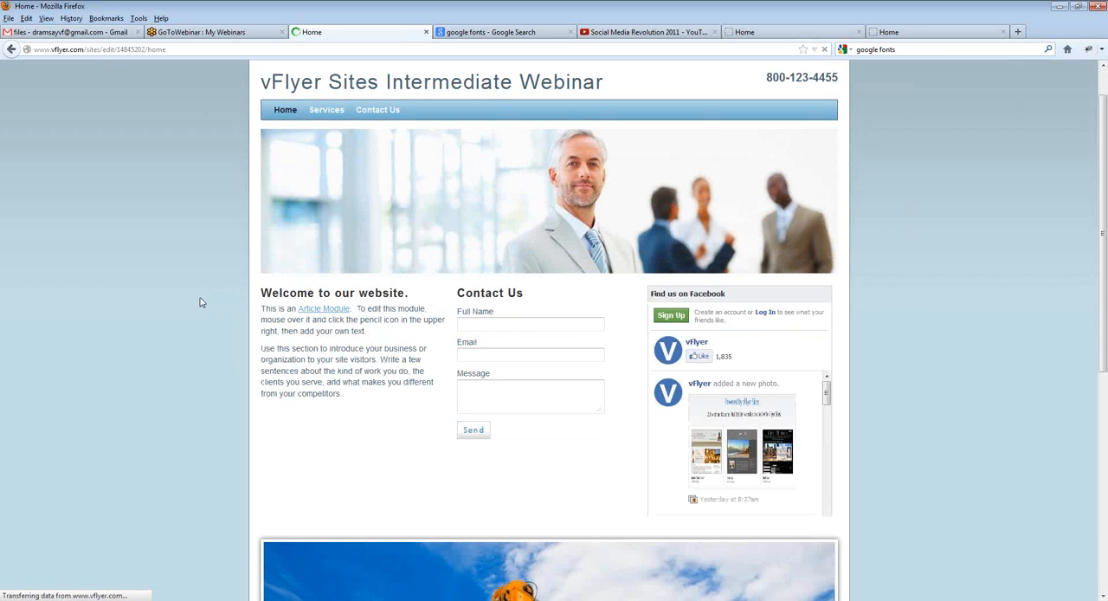
{"action": "scroll", "coordinate": [199, 302], "scroll_direction": "down", "scroll_amount": 4}
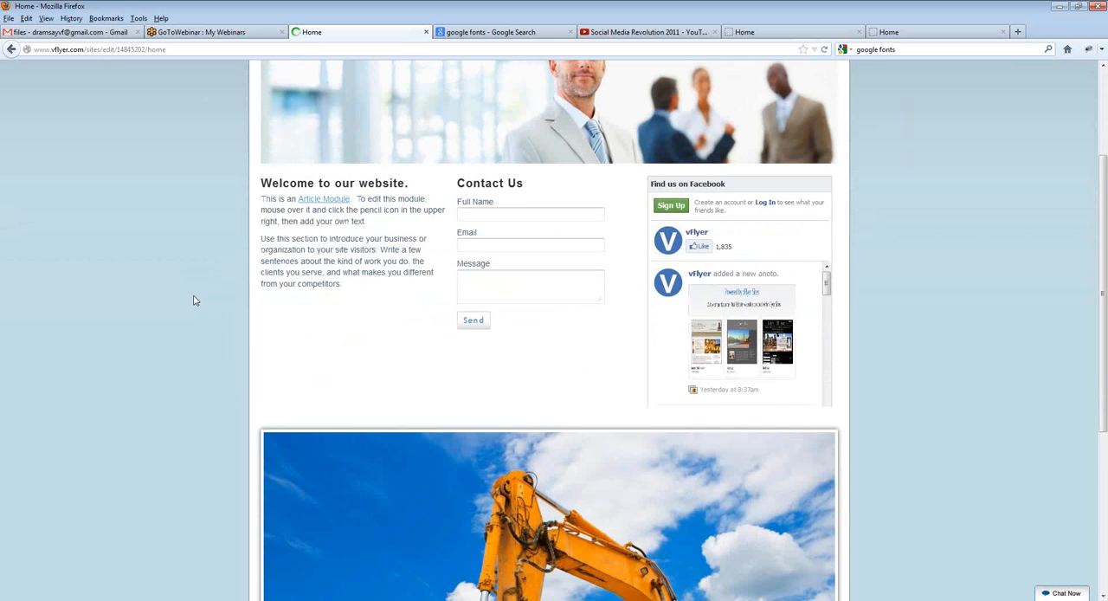
{"action": "scroll", "coordinate": [193, 301], "scroll_direction": "down", "scroll_amount": 2}
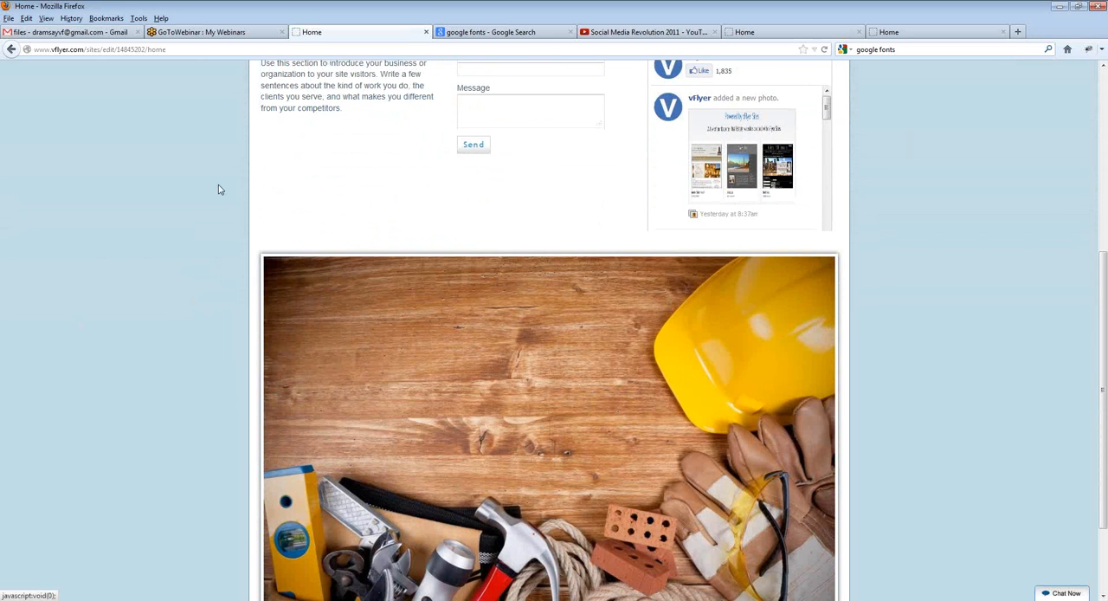
{"action": "scroll", "coordinate": [370, 375], "scroll_direction": "up", "scroll_amount": 1}
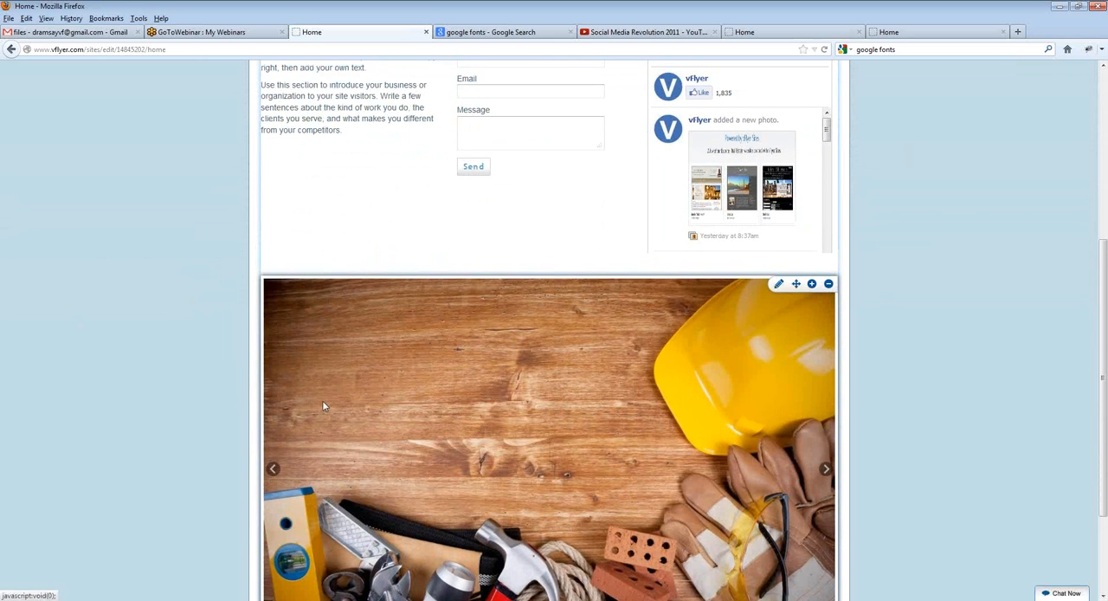
{"action": "scroll", "coordinate": [167, 318], "scroll_direction": "up", "scroll_amount": 1}
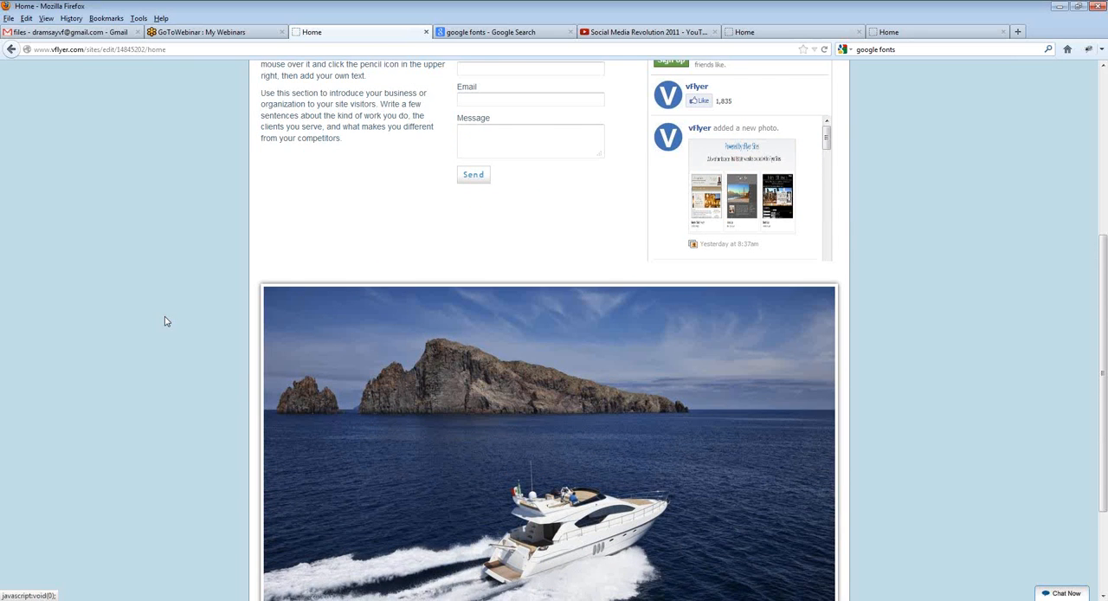
{"action": "scroll", "coordinate": [164, 318], "scroll_direction": "up", "scroll_amount": 2}
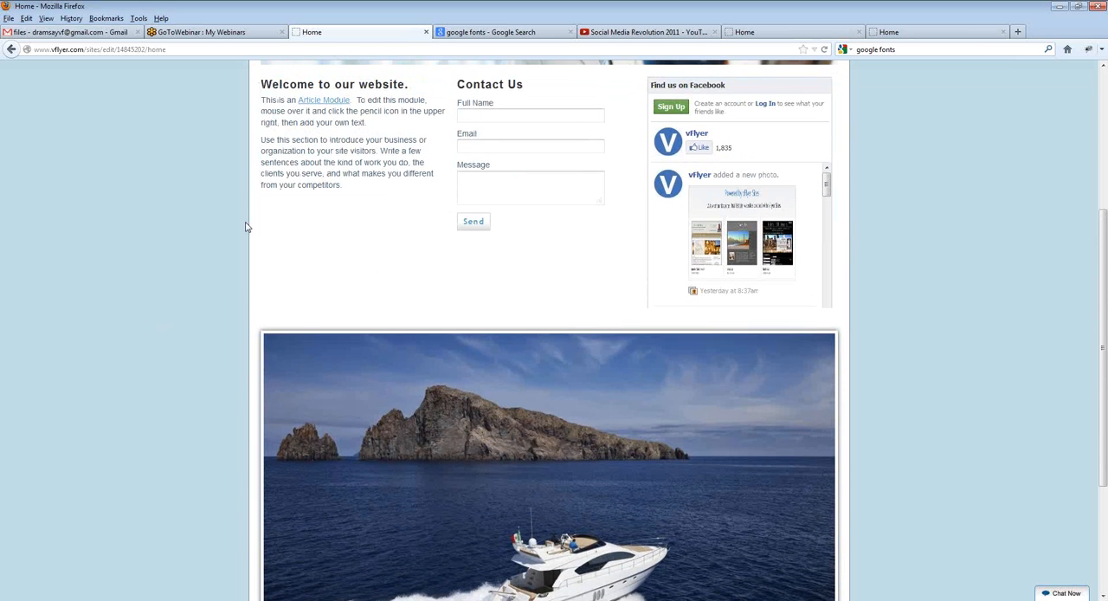
{"action": "scroll", "coordinate": [254, 237], "scroll_direction": "up", "scroll_amount": 1}
{"action": "left_click", "coordinate": [346, 101]}
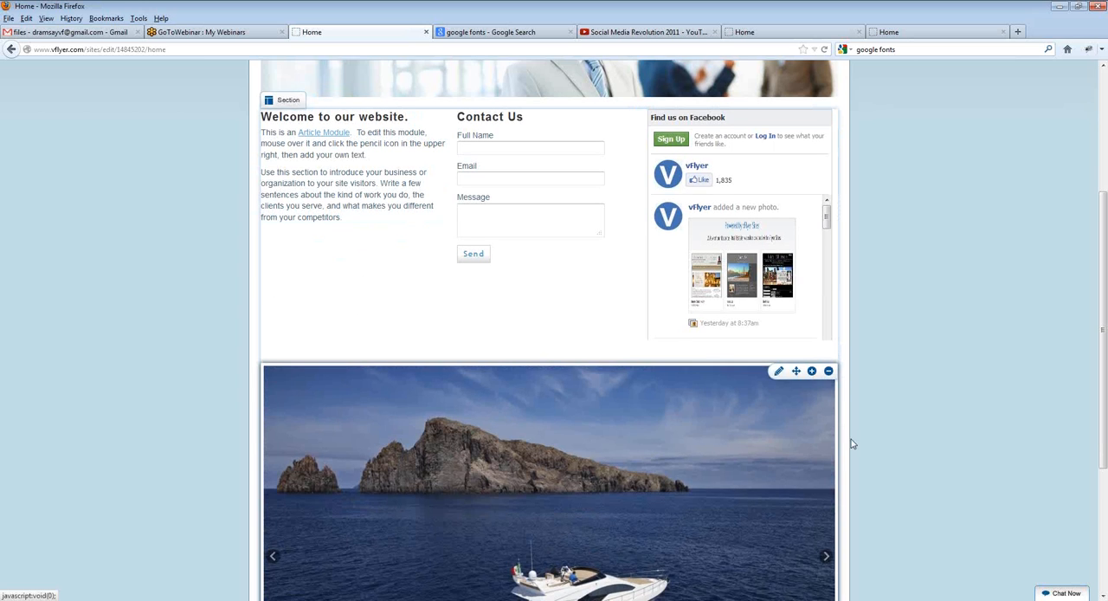
{"action": "scroll", "coordinate": [831, 389], "scroll_direction": "down", "scroll_amount": 1}
{"action": "scroll", "coordinate": [875, 454], "scroll_direction": "down", "scroll_amount": 2}
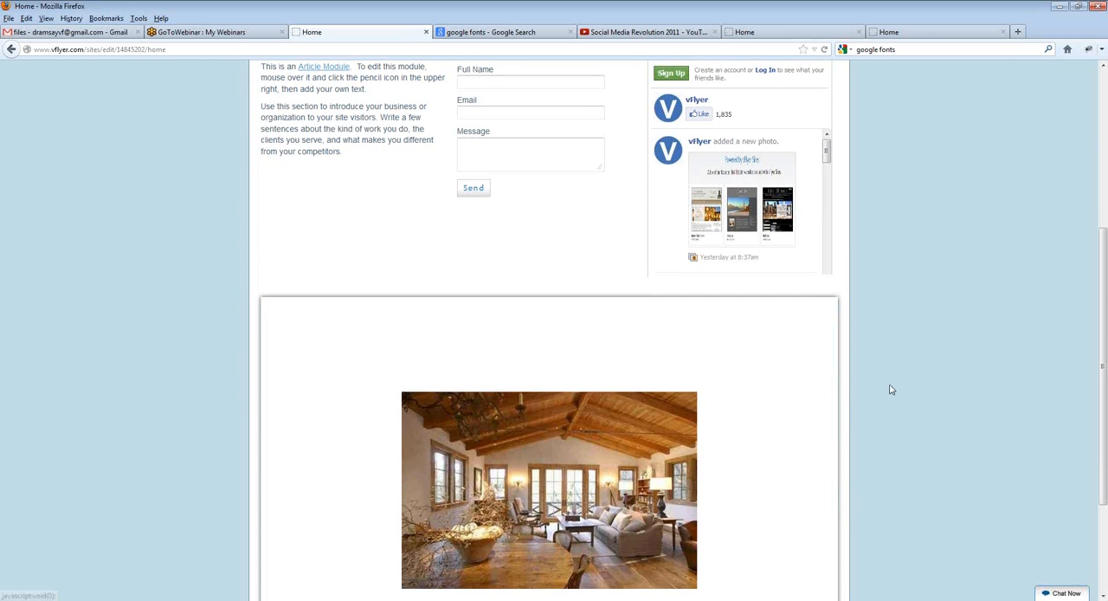
{"action": "scroll", "coordinate": [554, 389], "scroll_direction": "down", "scroll_amount": 1}
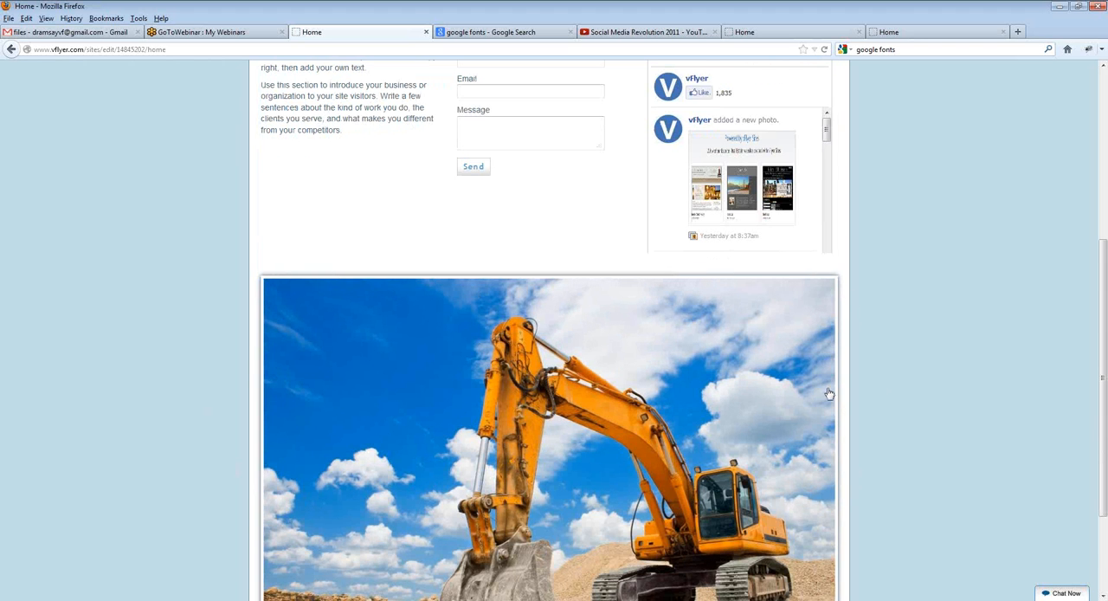
{"action": "scroll", "coordinate": [891, 520], "scroll_direction": "down", "scroll_amount": 3}
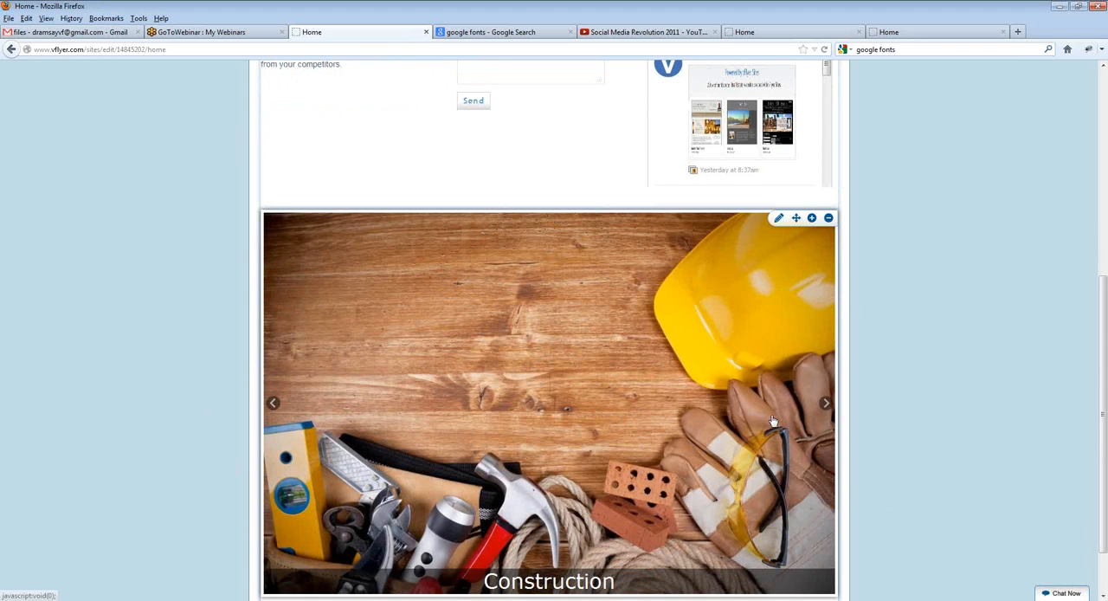
Step: Remove the full-width slideshow module from beneath the home page's three columns
{"action": "scroll", "coordinate": [773, 421], "scroll_direction": "down", "scroll_amount": 1}
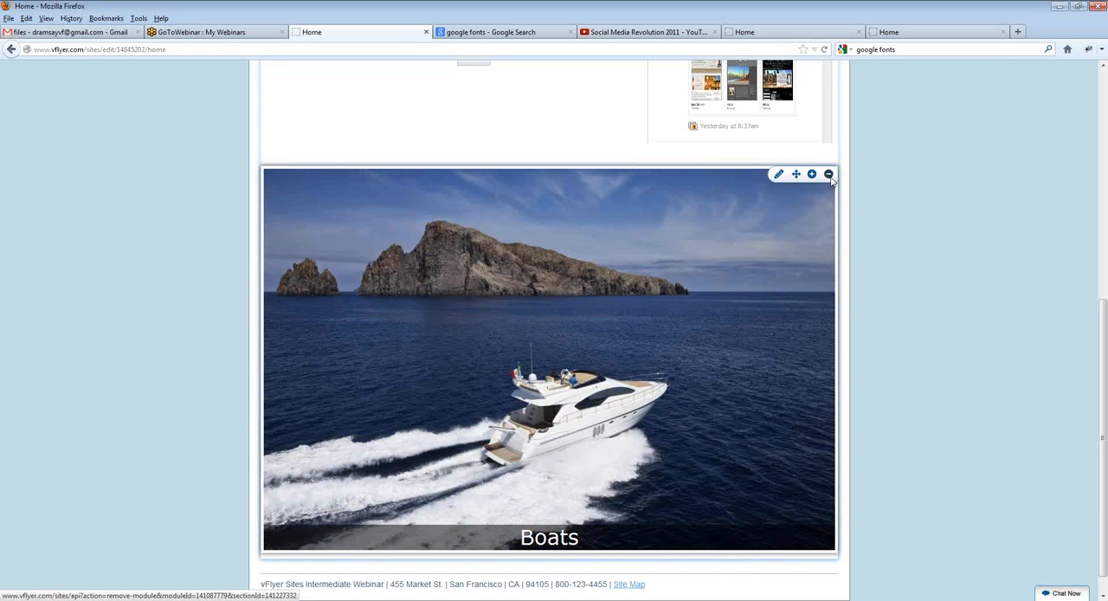
{"action": "left_click", "coordinate": [828, 175]}
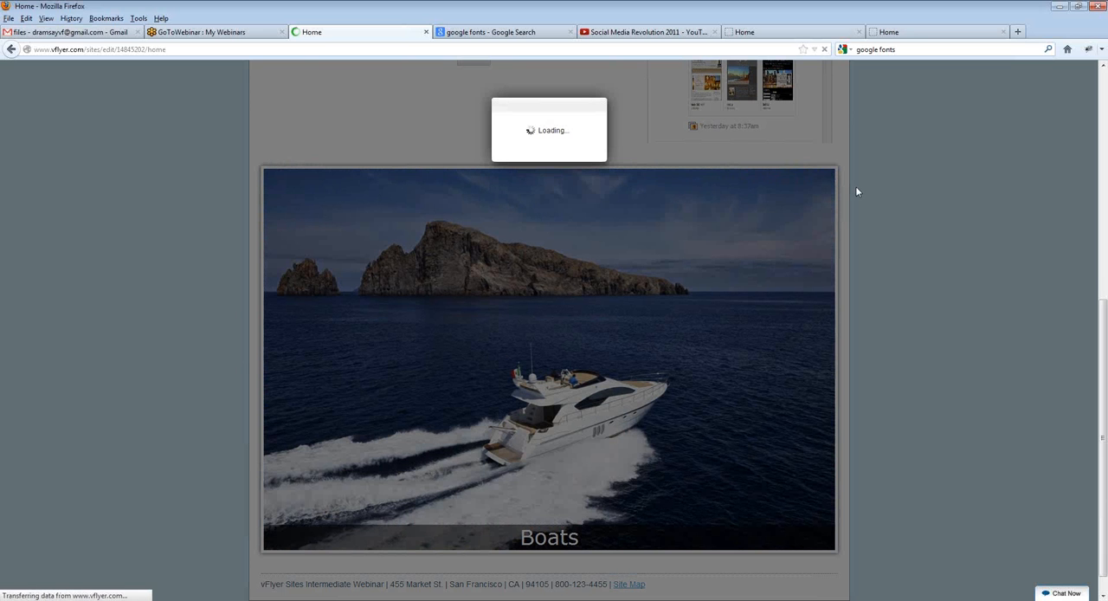
{"action": "scroll", "coordinate": [856, 190], "scroll_direction": "down", "scroll_amount": 2}
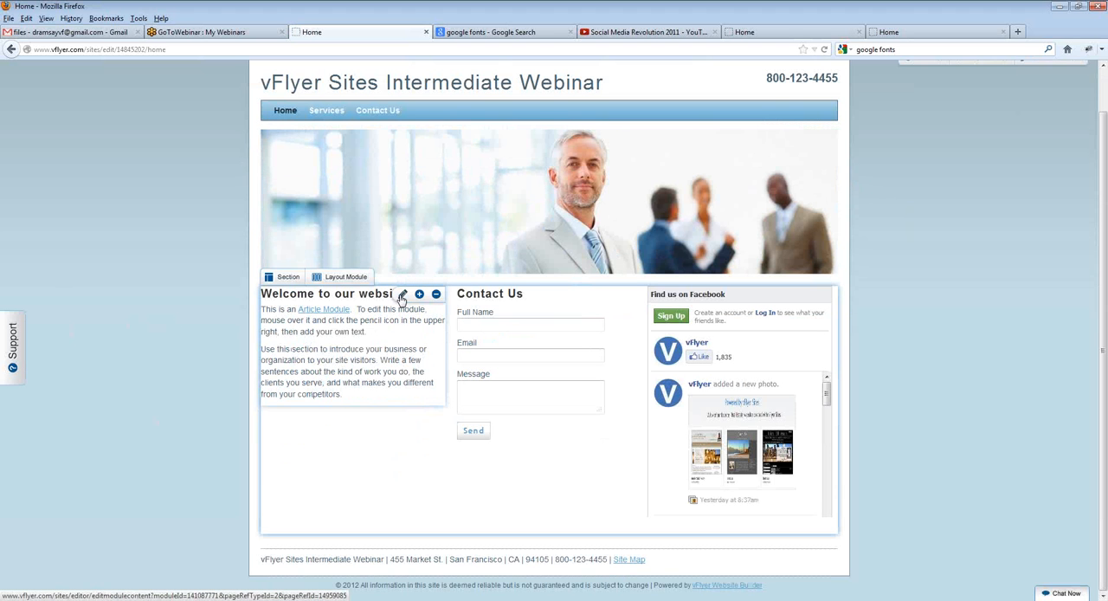
Step: Add the saved Home Slideshow Module below the "Welcome to our website" article in the first column
{"action": "left_click", "coordinate": [420, 295]}
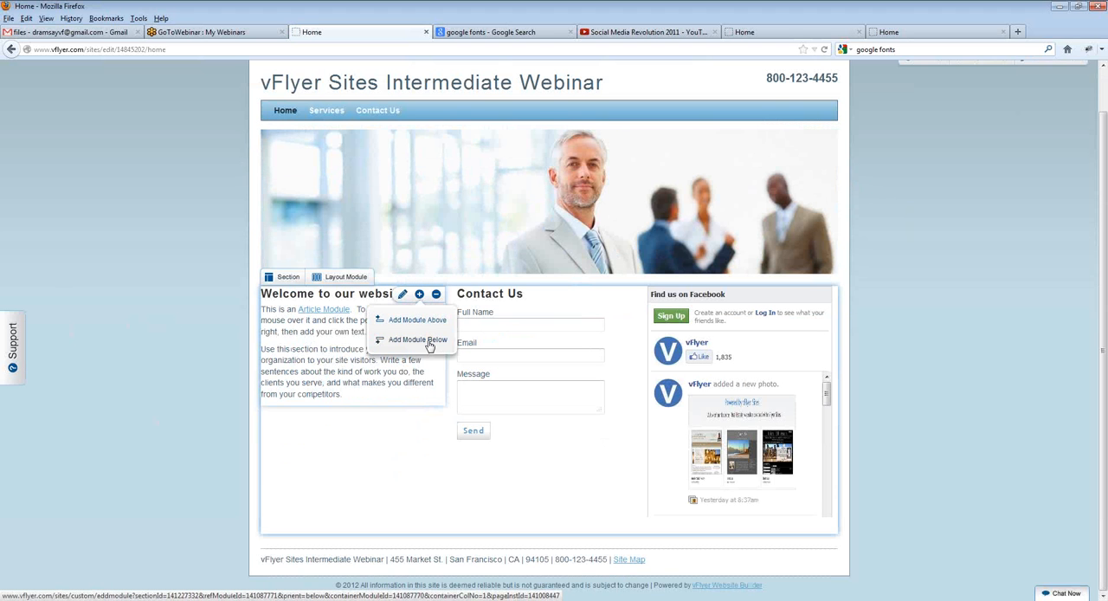
{"action": "left_click", "coordinate": [425, 341]}
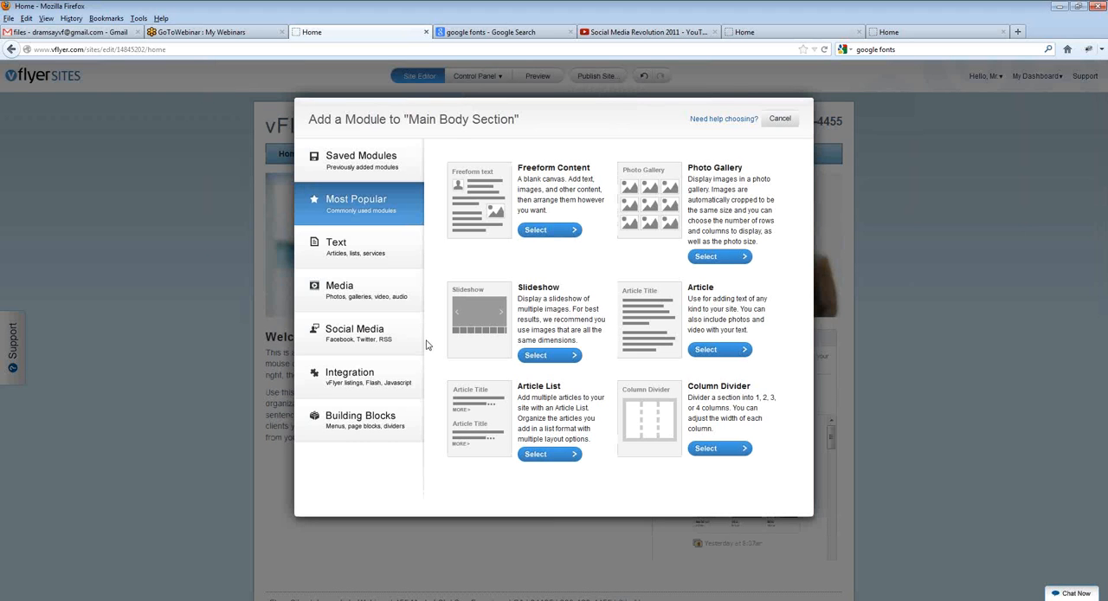
{"action": "left_click", "coordinate": [352, 166]}
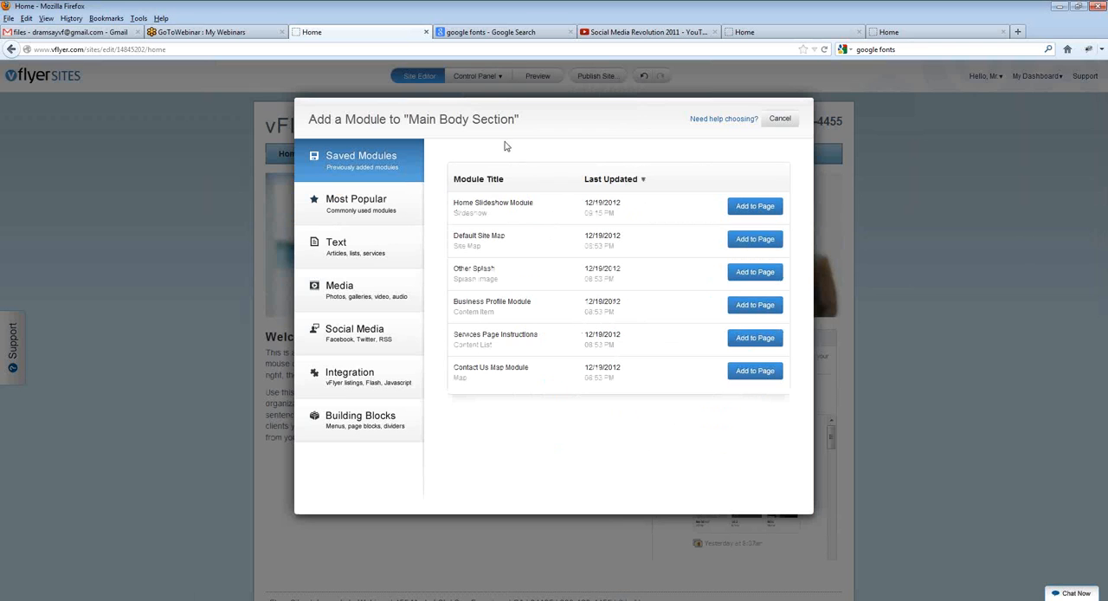
{"action": "left_click_drag", "start_coordinate": [450, 206], "coordinate": [526, 210]}
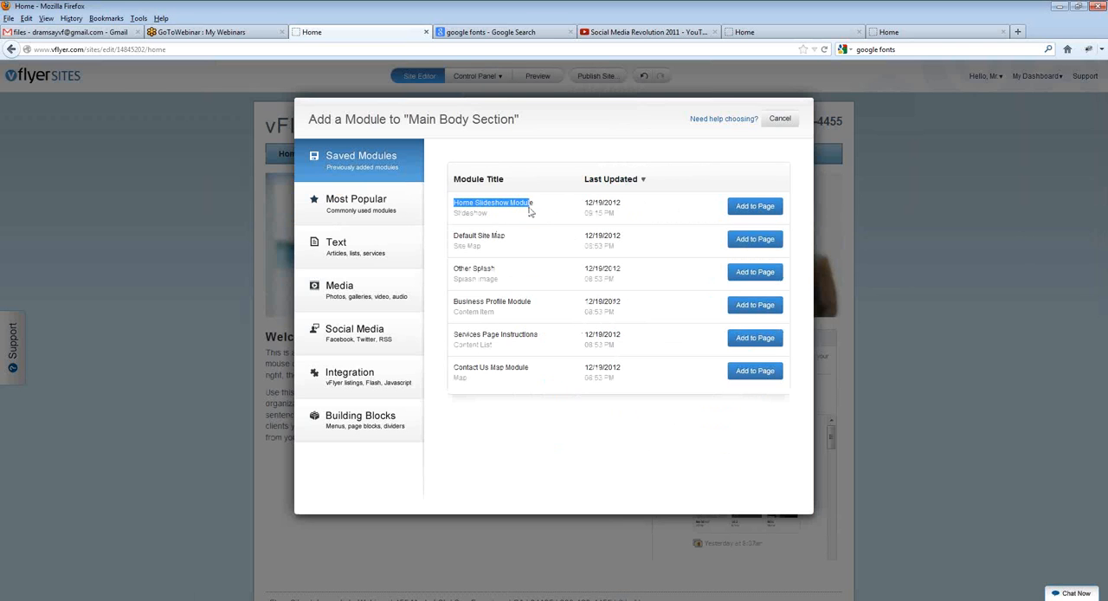
{"action": "left_click", "coordinate": [535, 208]}
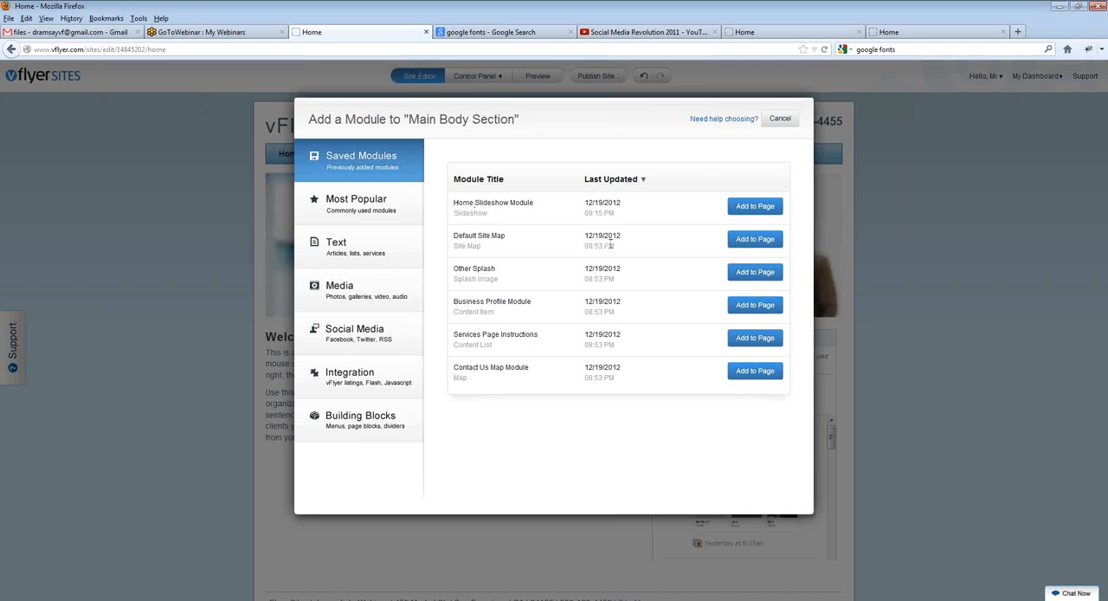
{"action": "left_click", "coordinate": [767, 212]}
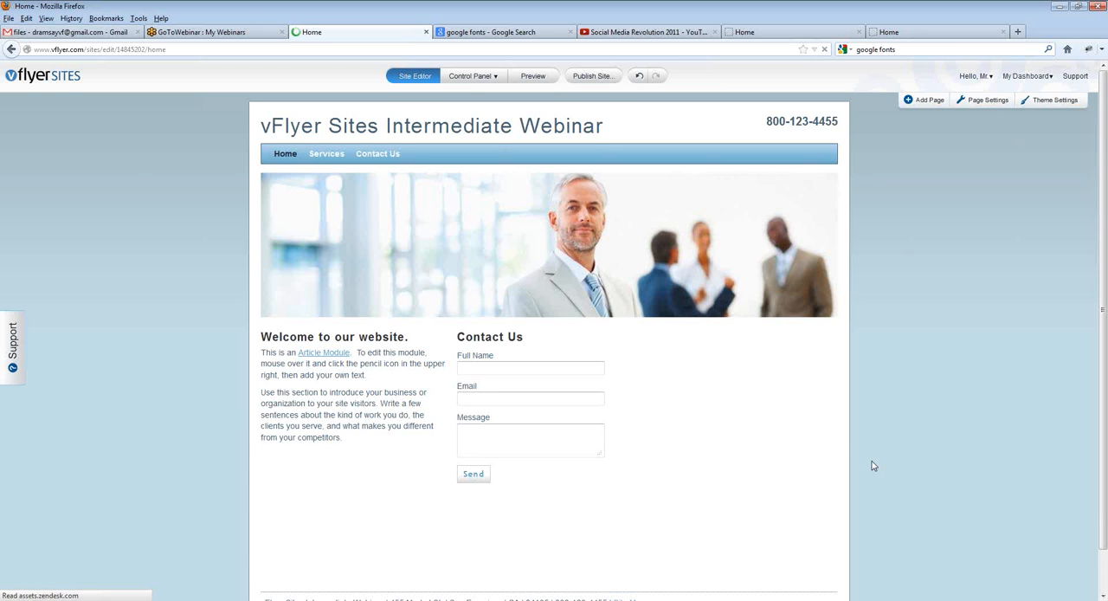
{"action": "mouse_move", "coordinate": [604, 421]}
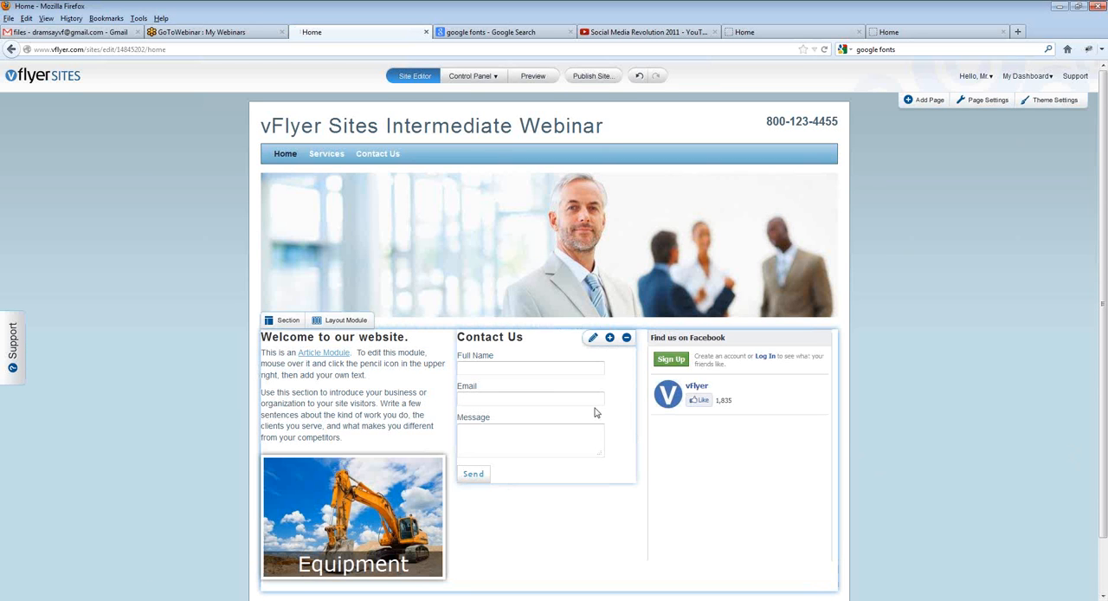
Step: Change the module style of the three-column Home Container layout module to Chrome, and save it
{"action": "scroll", "coordinate": [139, 374], "scroll_direction": "down", "scroll_amount": 2}
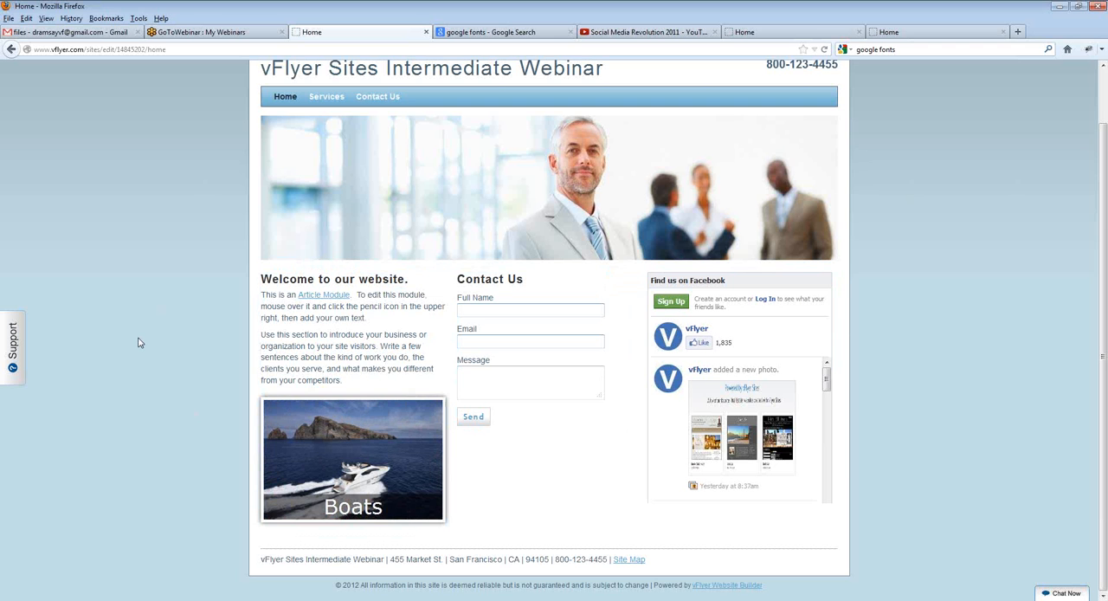
{"action": "mouse_move", "coordinate": [342, 262]}
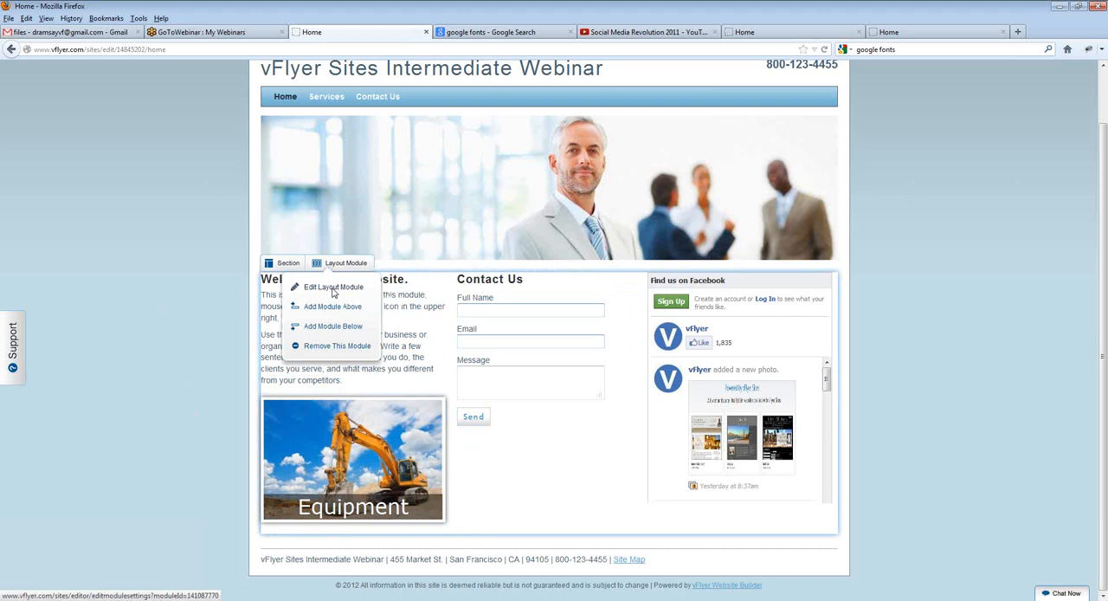
{"action": "left_click", "coordinate": [333, 290]}
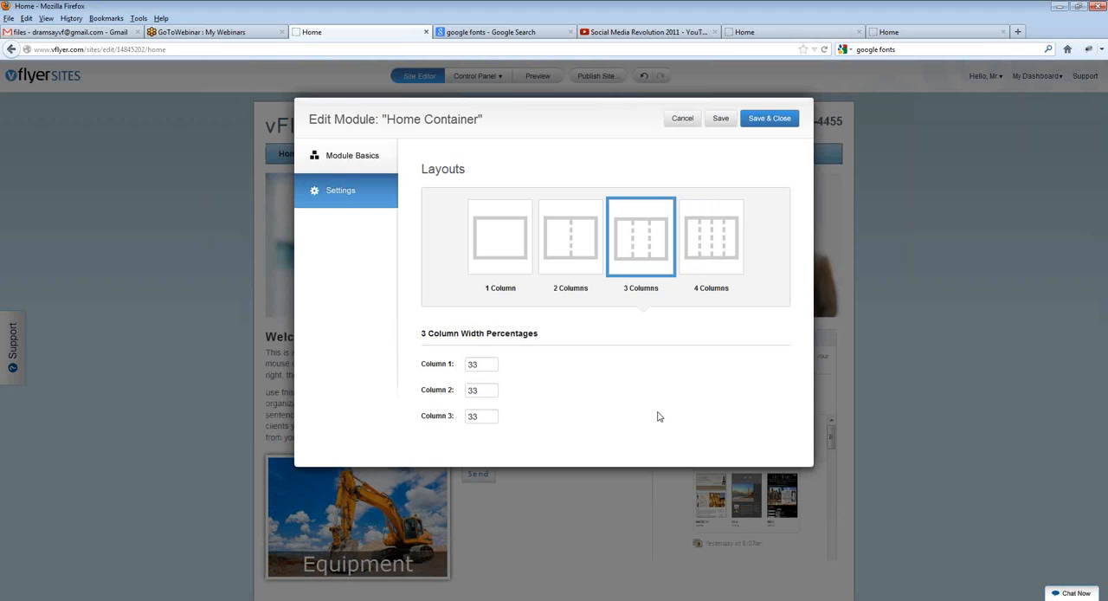
{"action": "left_click", "coordinate": [327, 154]}
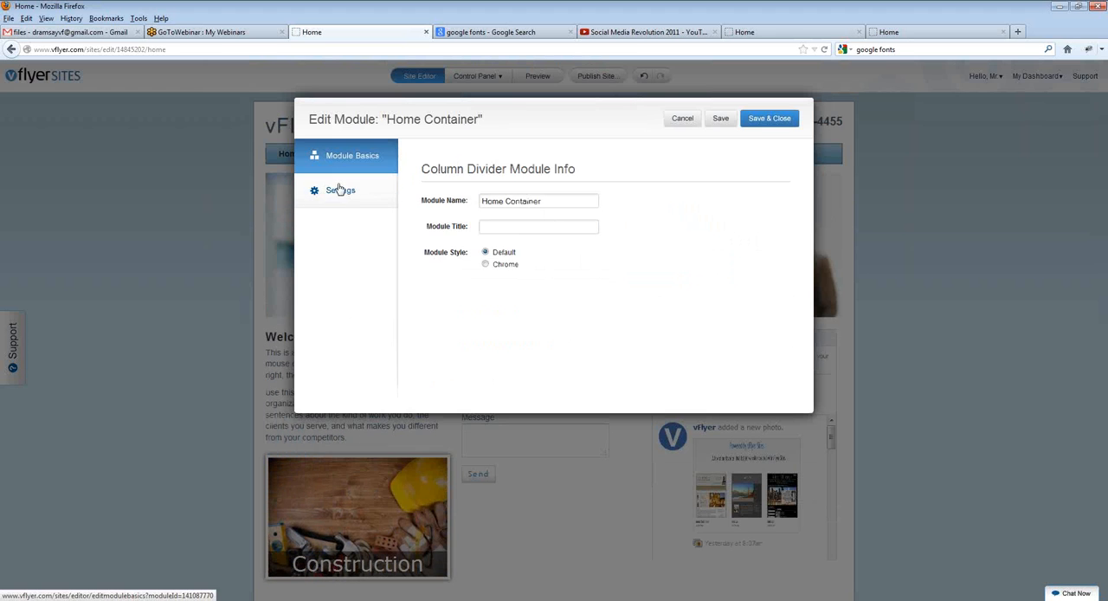
{"action": "left_click", "coordinate": [338, 189]}
{"action": "left_click", "coordinate": [346, 156]}
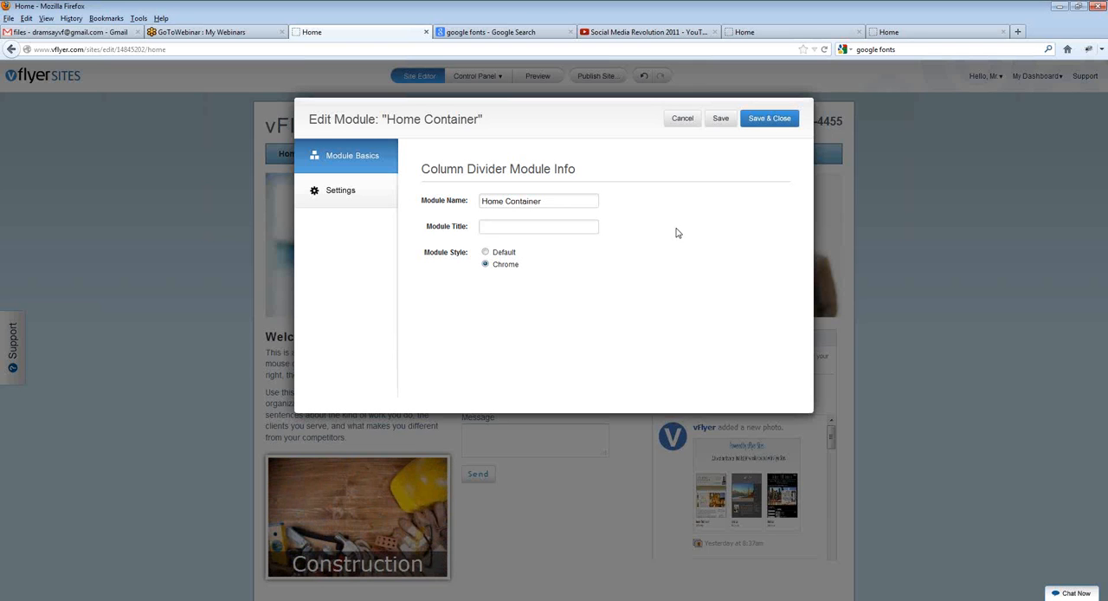
{"action": "left_click", "coordinate": [769, 120]}
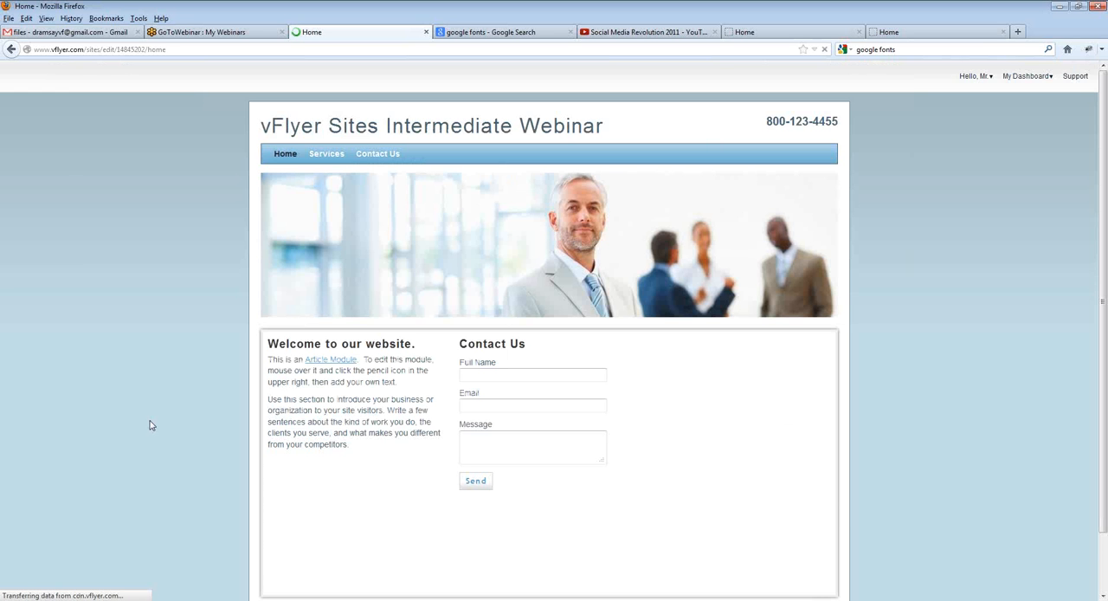
{"action": "scroll", "coordinate": [118, 396], "scroll_direction": "down", "scroll_amount": 1}
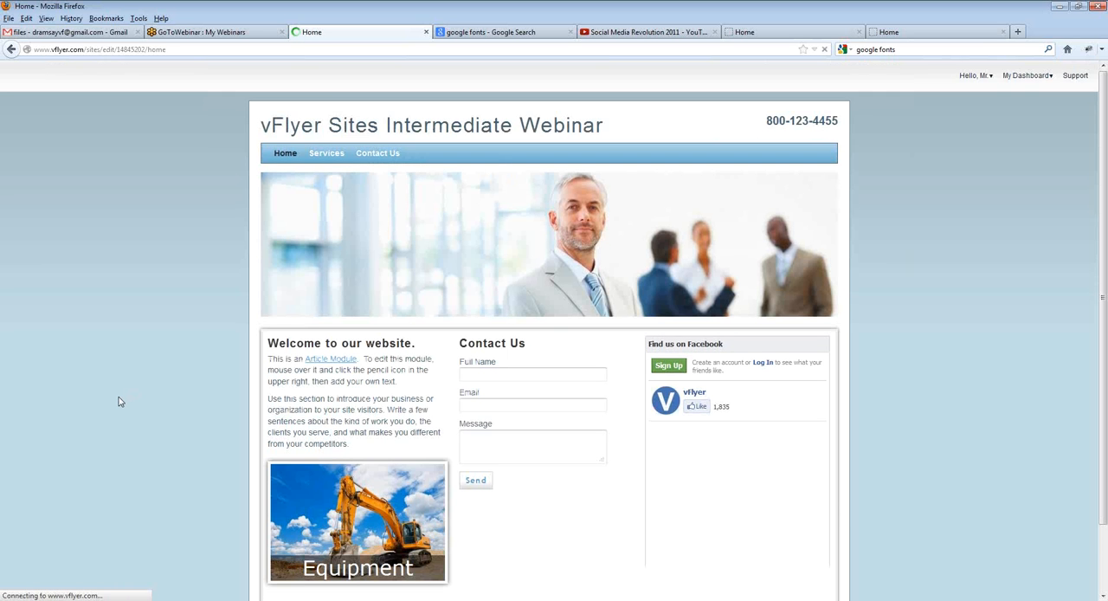
{"action": "scroll", "coordinate": [118, 397], "scroll_direction": "down", "scroll_amount": 1}
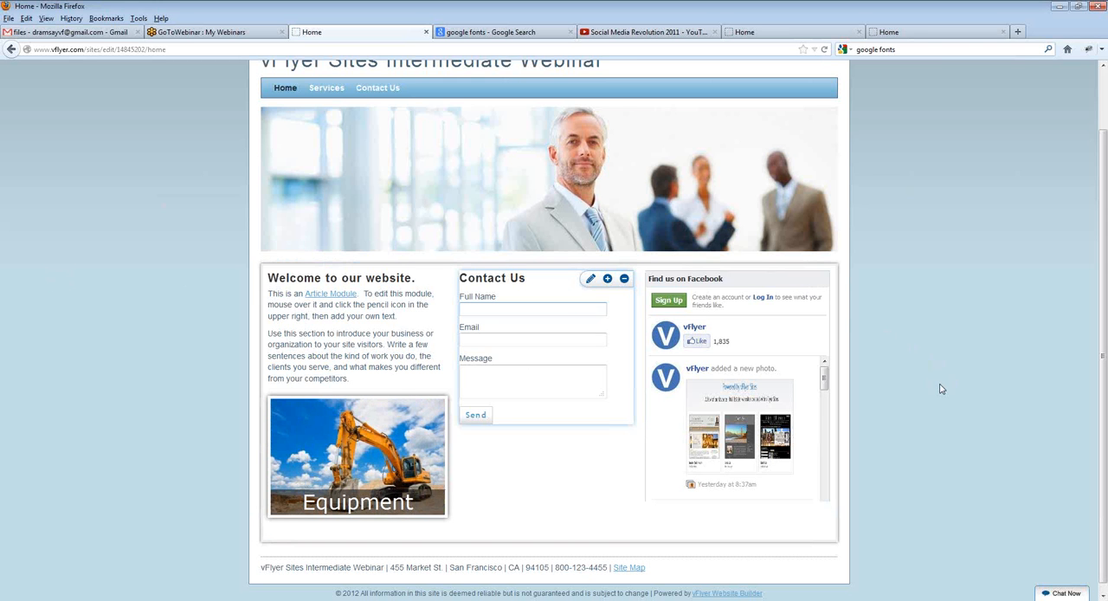
Step: Start switching the site's theme, and move the theme selector higher and lengthen it to show more themes
{"action": "scroll", "coordinate": [934, 391], "scroll_direction": "up", "scroll_amount": 2}
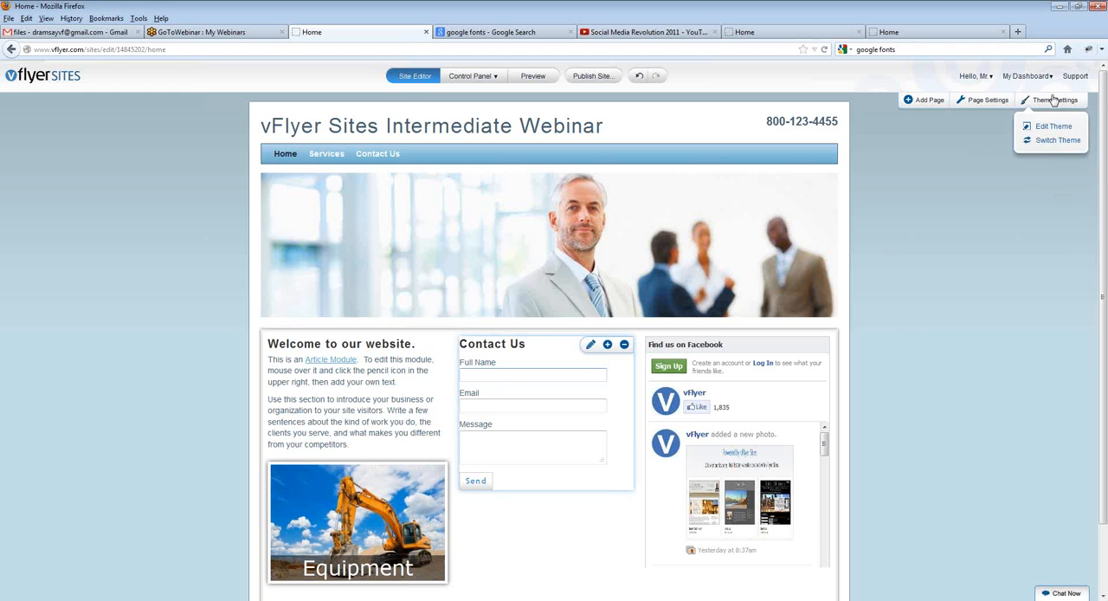
{"action": "mouse_move", "coordinate": [1059, 103]}
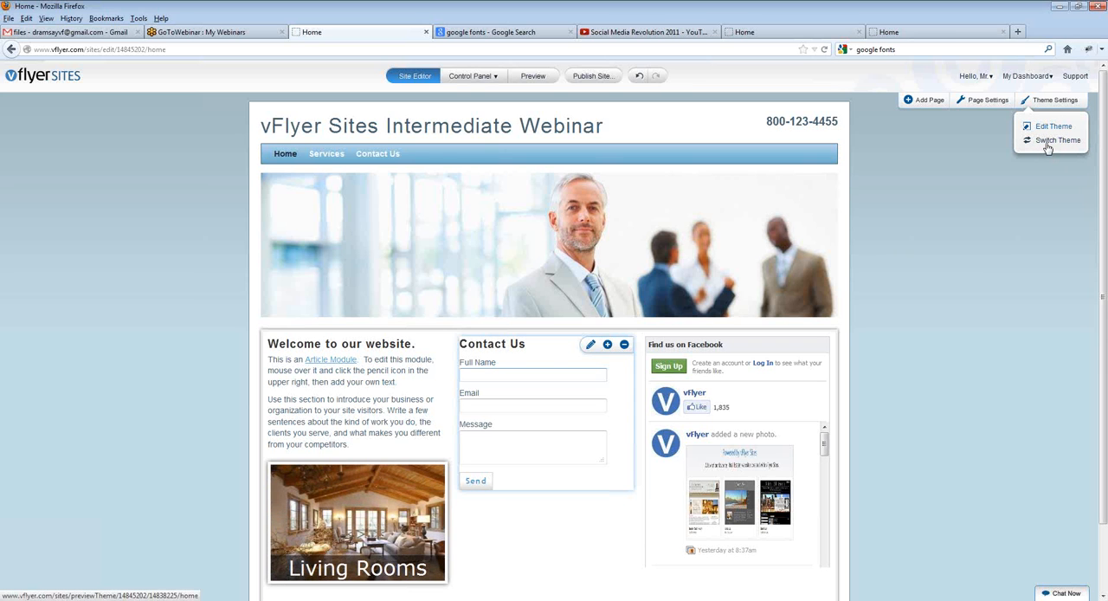
{"action": "left_click", "coordinate": [1046, 148]}
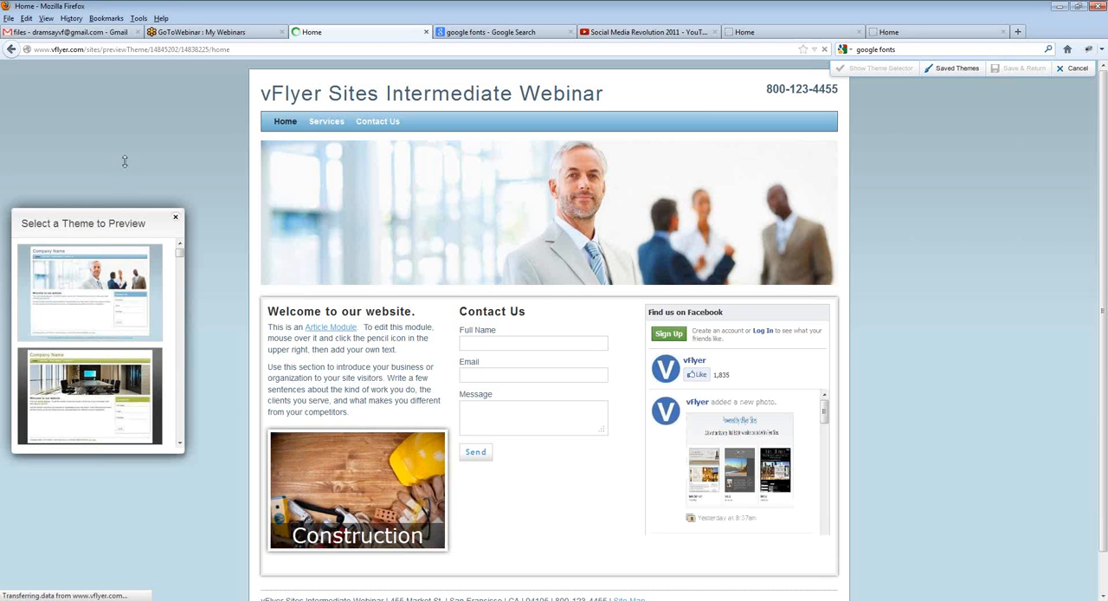
{"action": "left_click_drag", "start_coordinate": [123, 209], "coordinate": [133, 69]}
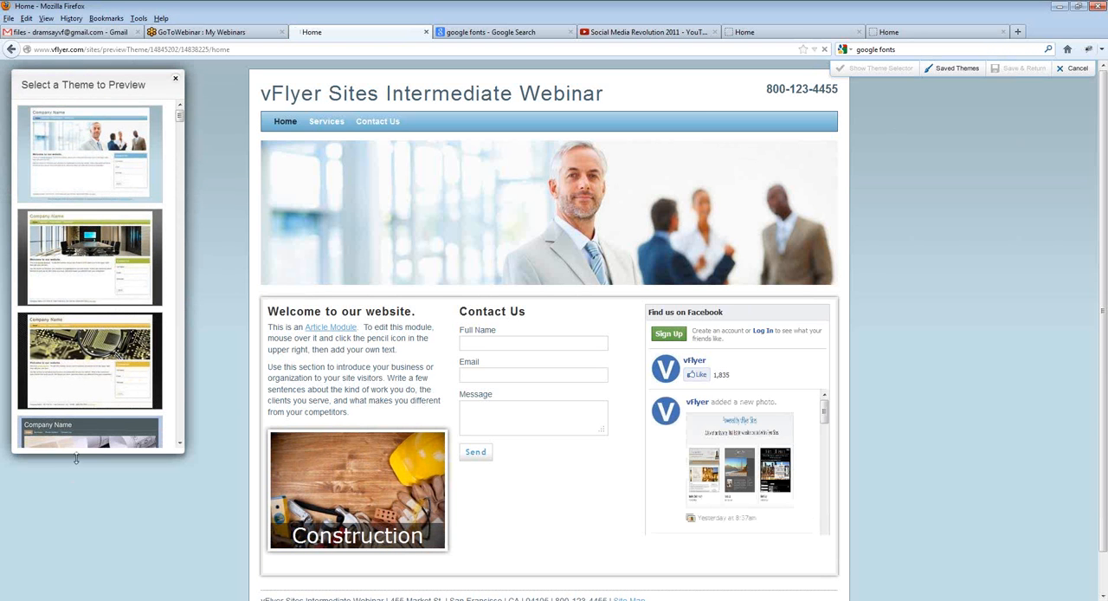
{"action": "left_click_drag", "start_coordinate": [78, 456], "coordinate": [80, 573]}
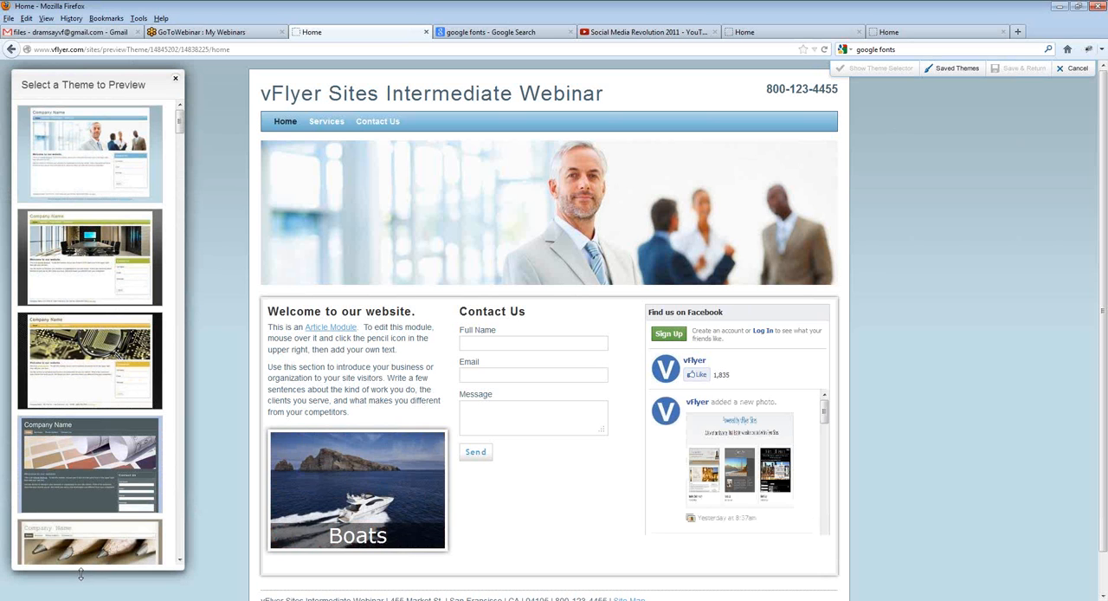
Step: Preview the green boardroom theme, the grey theme with the yellow train, and the Interlock - Sunset theme on the home page
{"action": "mouse_move", "coordinate": [29, 405]}
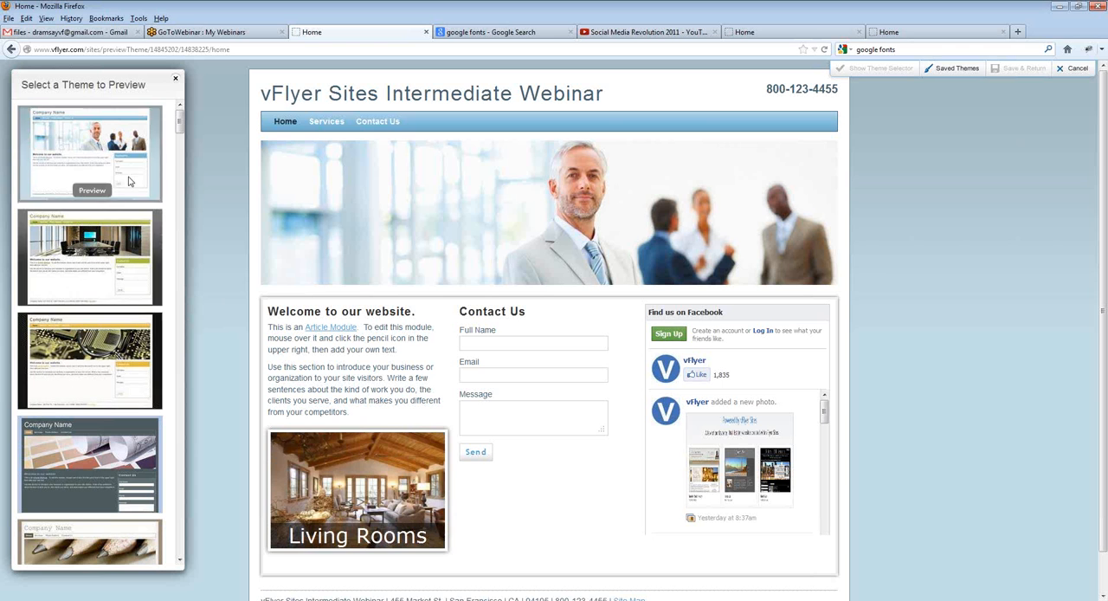
{"action": "scroll", "coordinate": [121, 324], "scroll_direction": "down", "scroll_amount": 1}
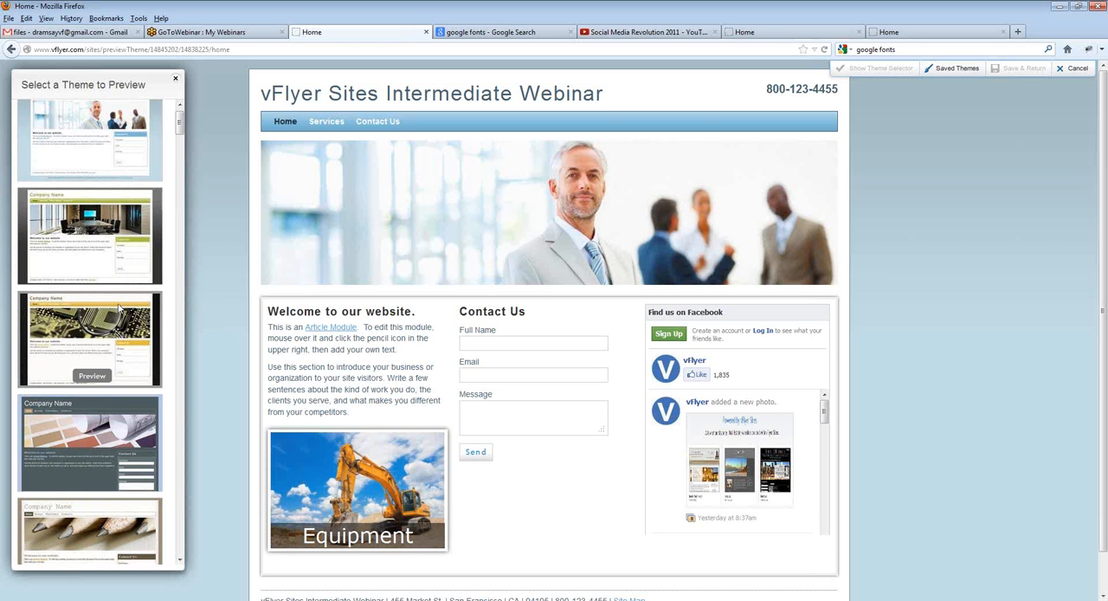
{"action": "scroll", "coordinate": [119, 307], "scroll_direction": "down", "scroll_amount": 1}
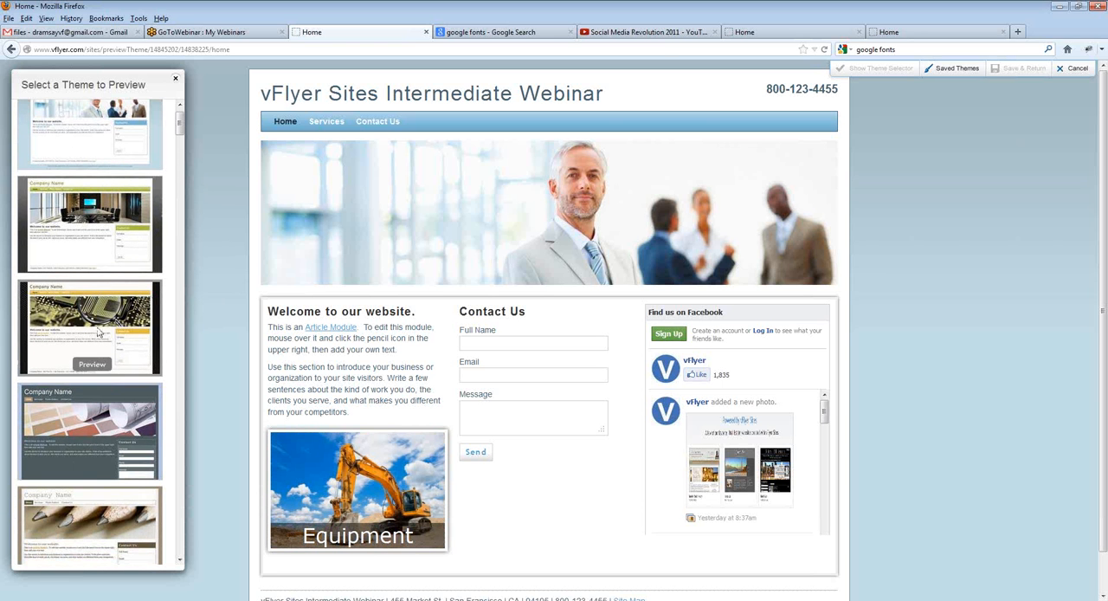
{"action": "left_click", "coordinate": [104, 261]}
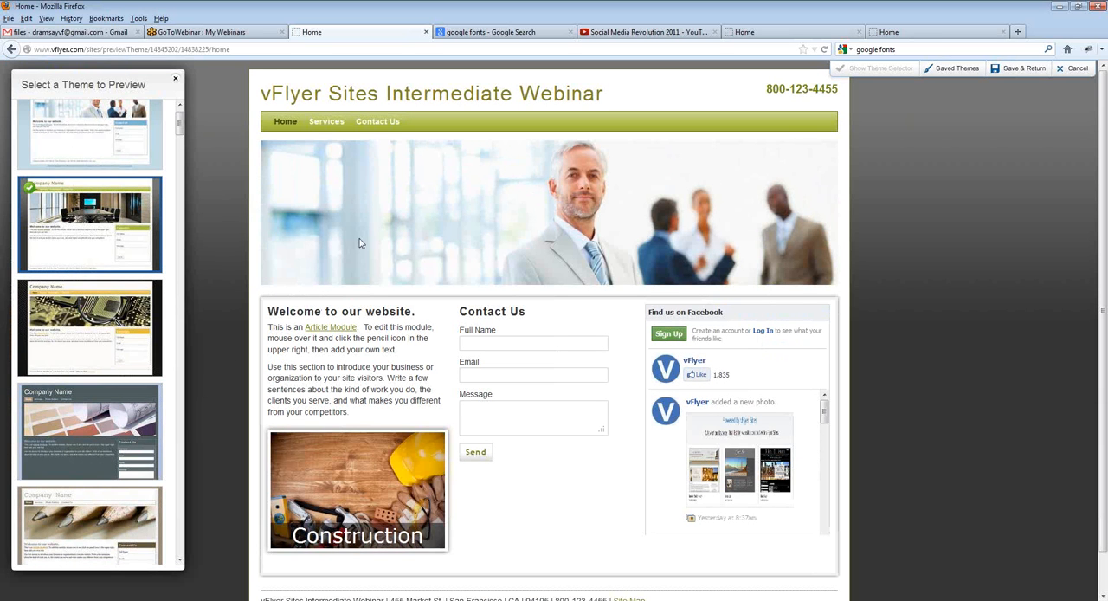
{"action": "scroll", "coordinate": [103, 281], "scroll_direction": "down", "scroll_amount": 2}
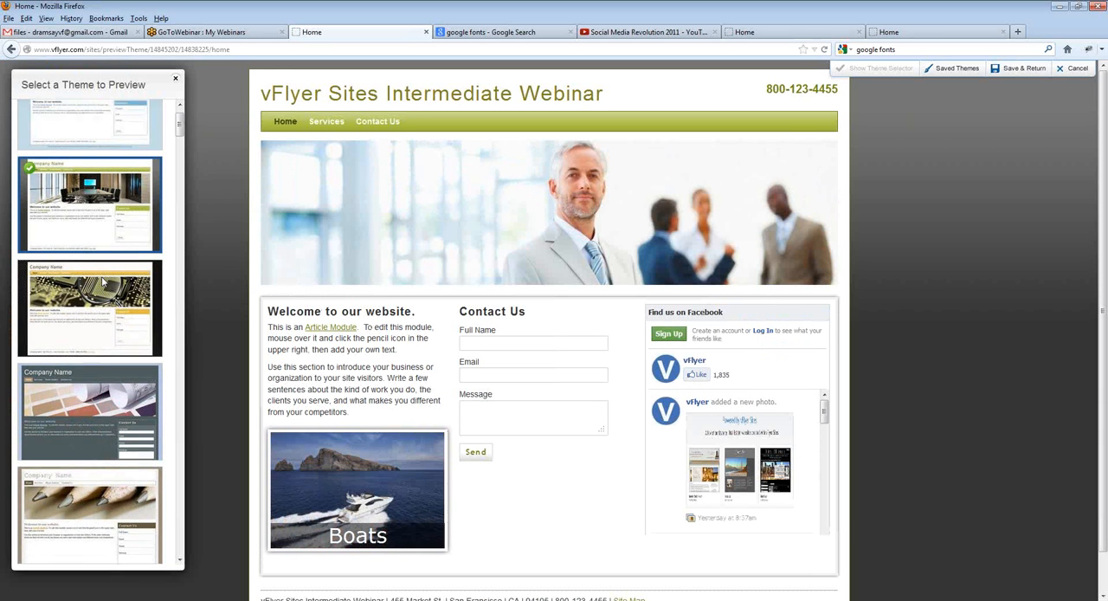
{"action": "scroll", "coordinate": [102, 282], "scroll_direction": "down", "scroll_amount": 4}
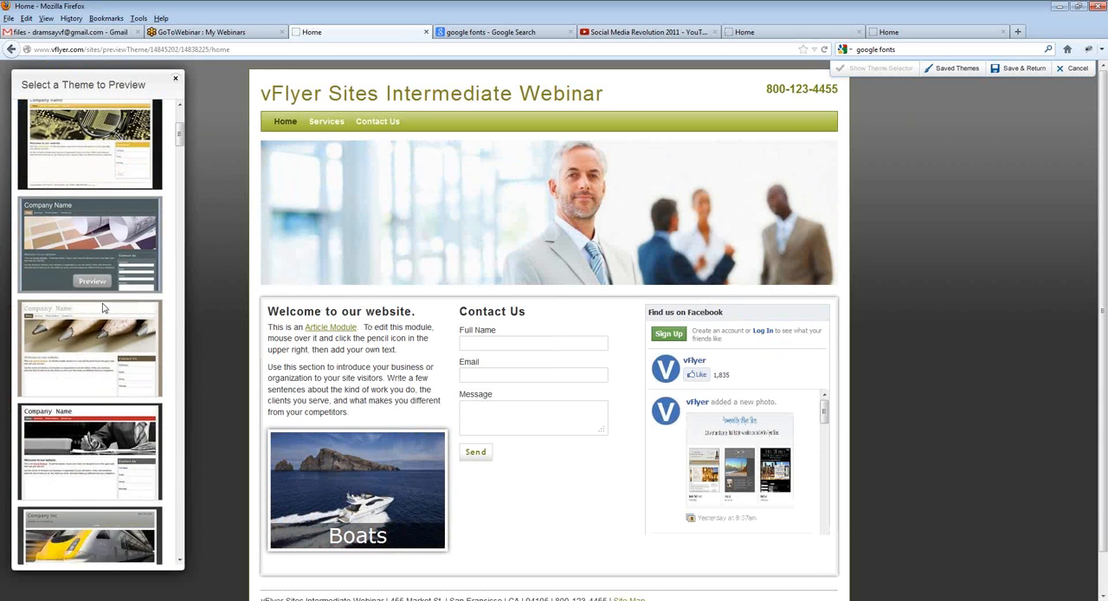
{"action": "scroll", "coordinate": [102, 307], "scroll_direction": "down", "scroll_amount": 5}
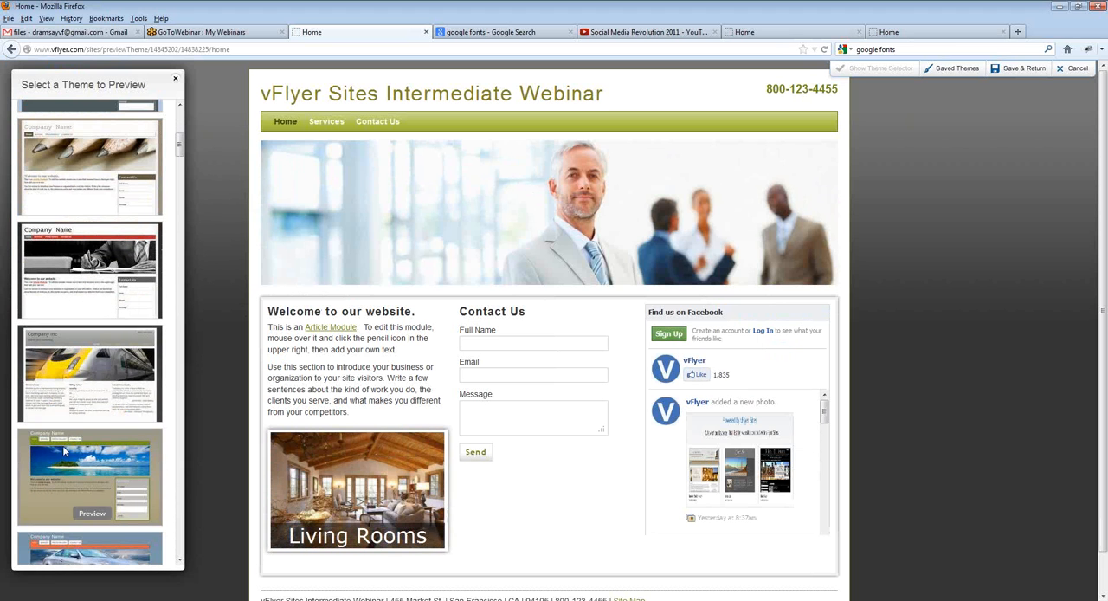
{"action": "left_click", "coordinate": [88, 415]}
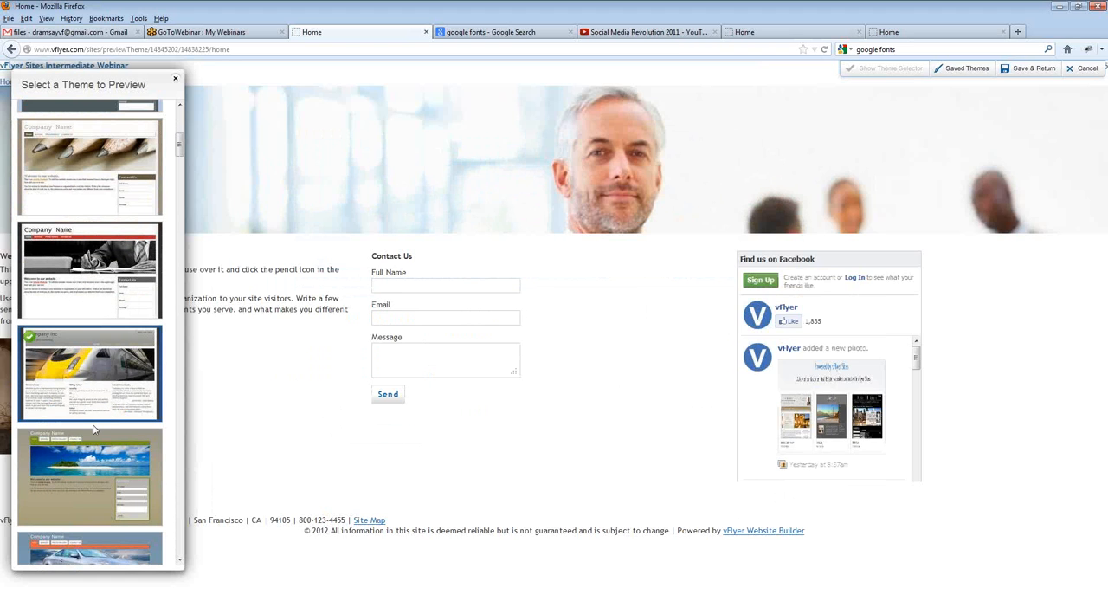
{"action": "scroll", "coordinate": [93, 430], "scroll_direction": "down", "scroll_amount": 4}
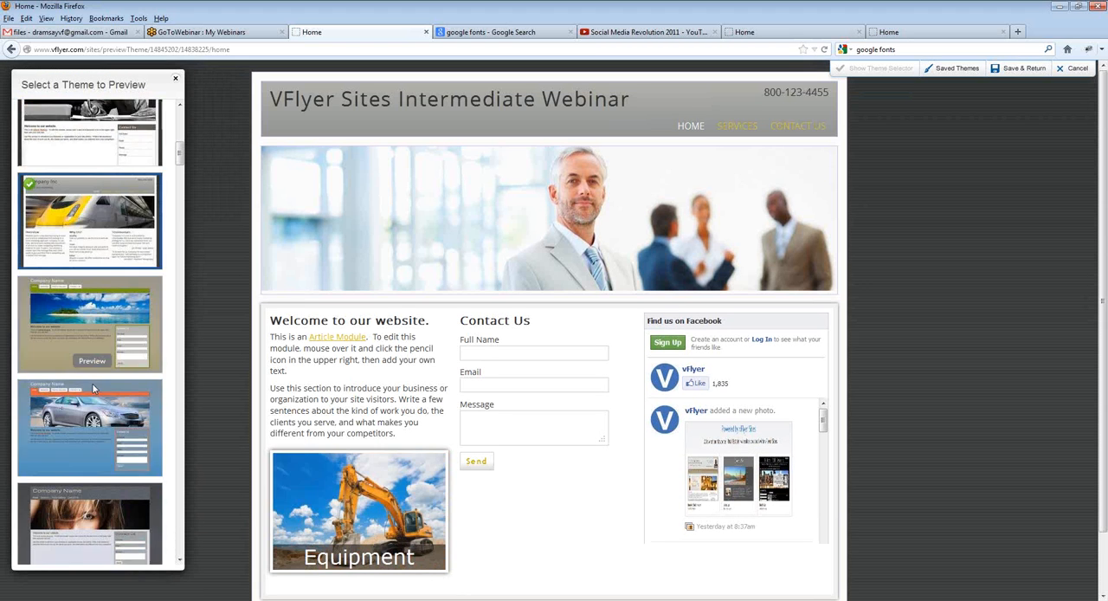
{"action": "scroll", "coordinate": [93, 389], "scroll_direction": "down", "scroll_amount": 3}
{"action": "left_click", "coordinate": [94, 344]}
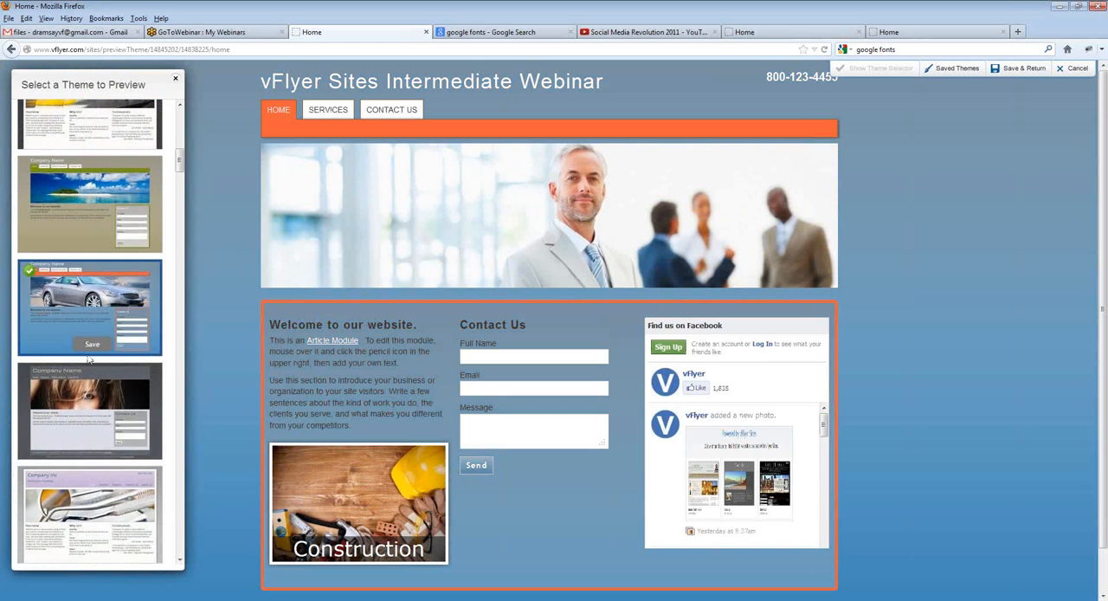
Step: Browse to the end of the theme list and preview the navy and tan theme with the roofer image
{"action": "scroll", "coordinate": [59, 375], "scroll_direction": "down", "scroll_amount": 6}
{"action": "left_click_drag", "start_coordinate": [178, 173], "coordinate": [179, 314]}
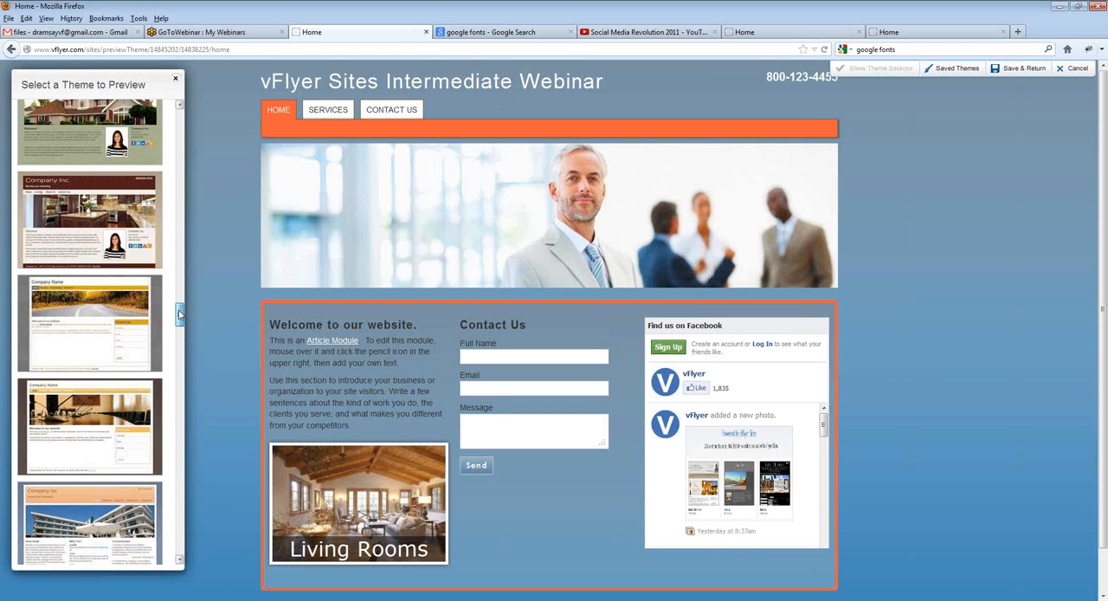
{"action": "left_click_drag", "start_coordinate": [179, 313], "coordinate": [181, 545]}
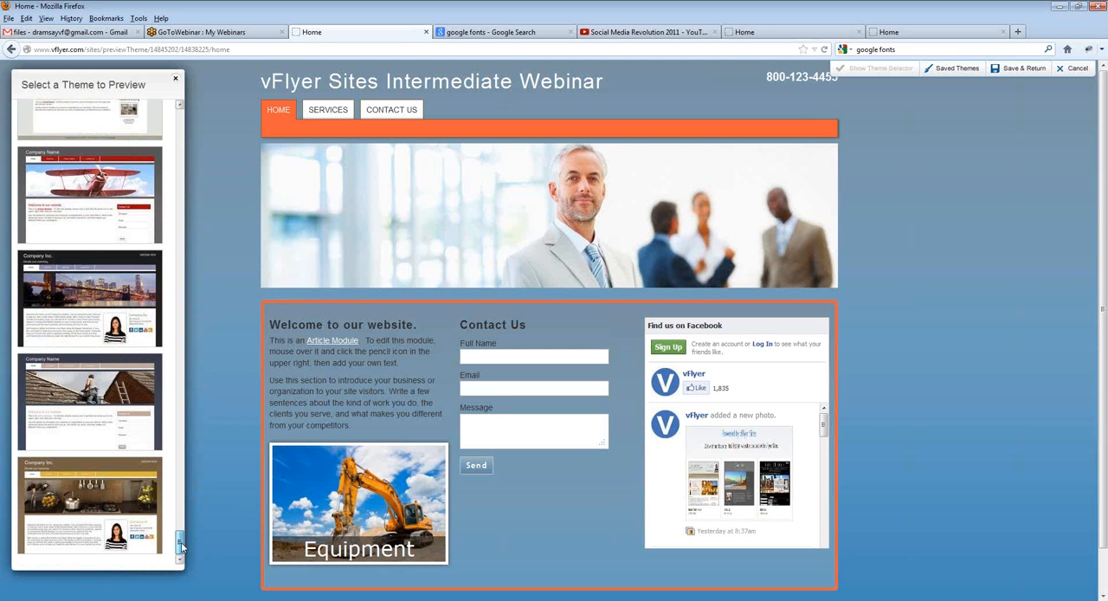
{"action": "left_click", "coordinate": [101, 449]}
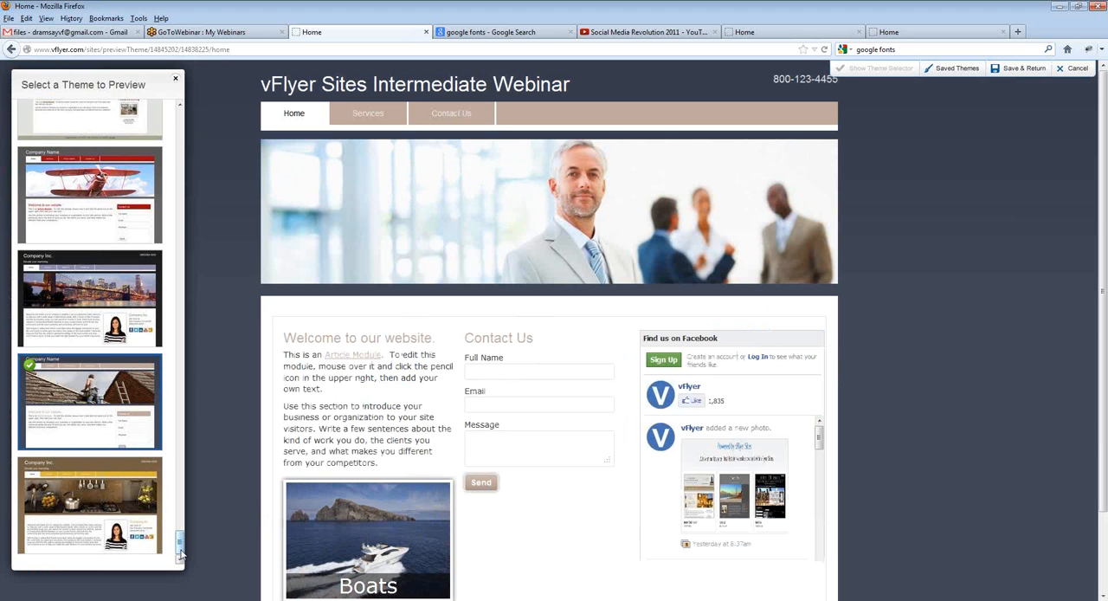
Step: Apply the green boardroom theme near the start of the list and accept its splash image
{"action": "left_click_drag", "start_coordinate": [182, 551], "coordinate": [187, 119]}
{"action": "mouse_move", "coordinate": [45, 293]}
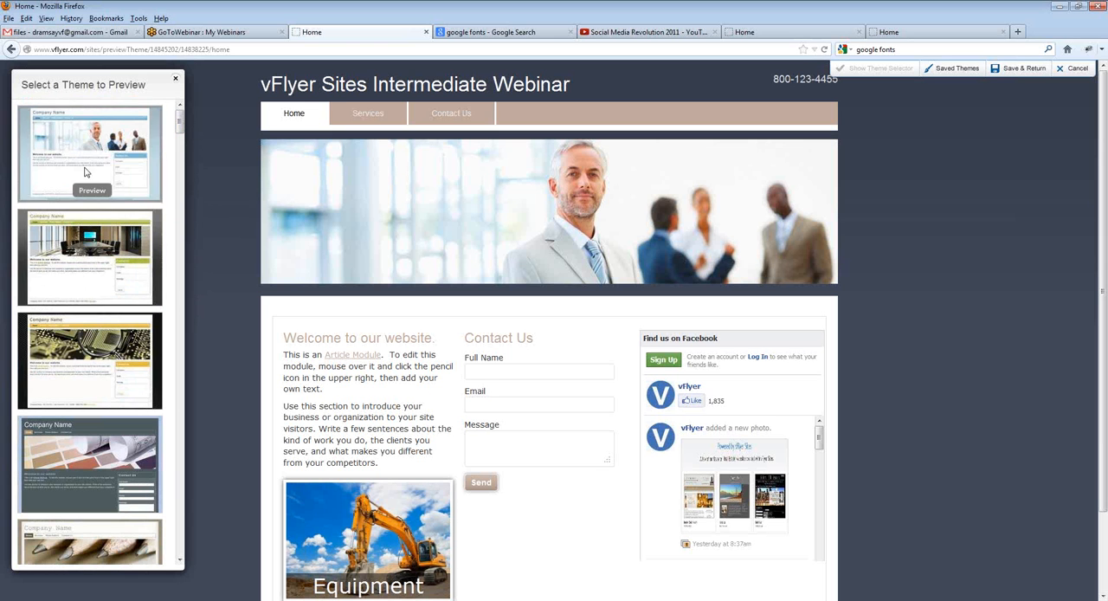
{"action": "mouse_move", "coordinate": [108, 392]}
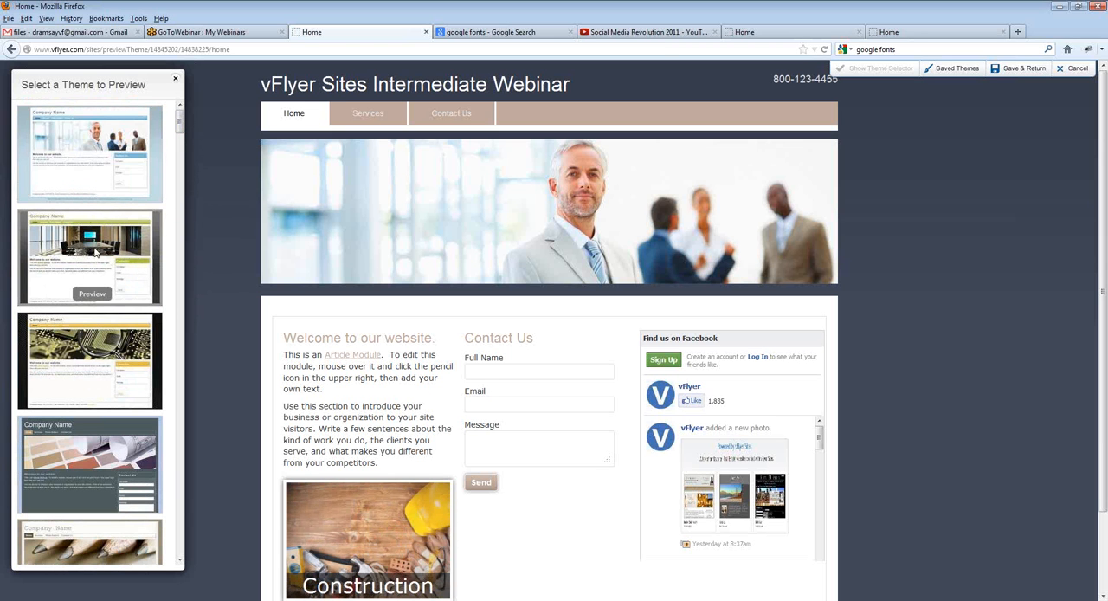
{"action": "left_click", "coordinate": [104, 289]}
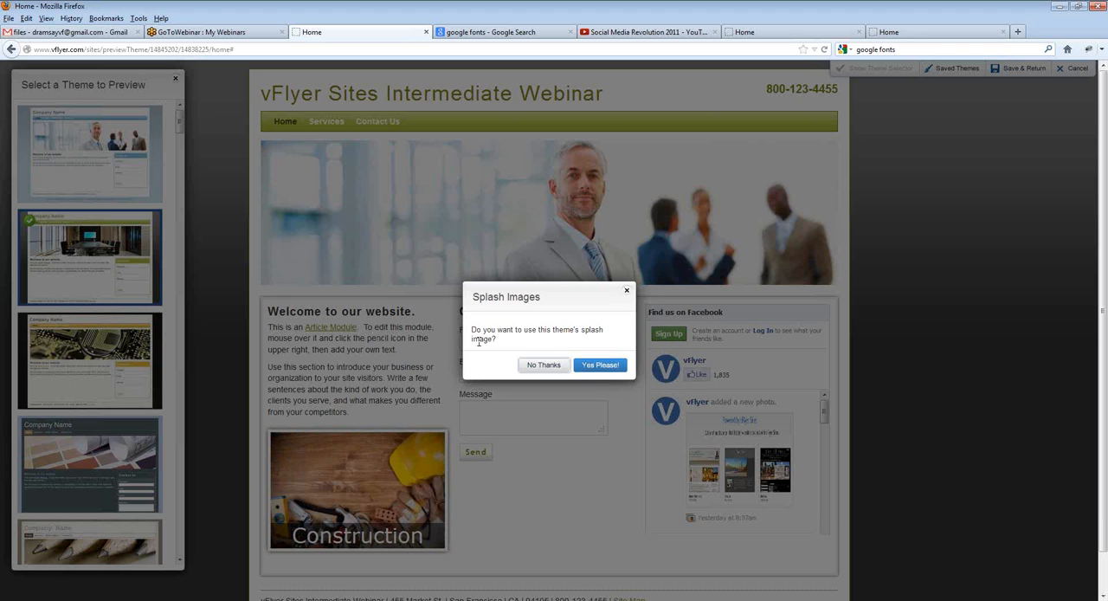
{"action": "left_click", "coordinate": [599, 365]}
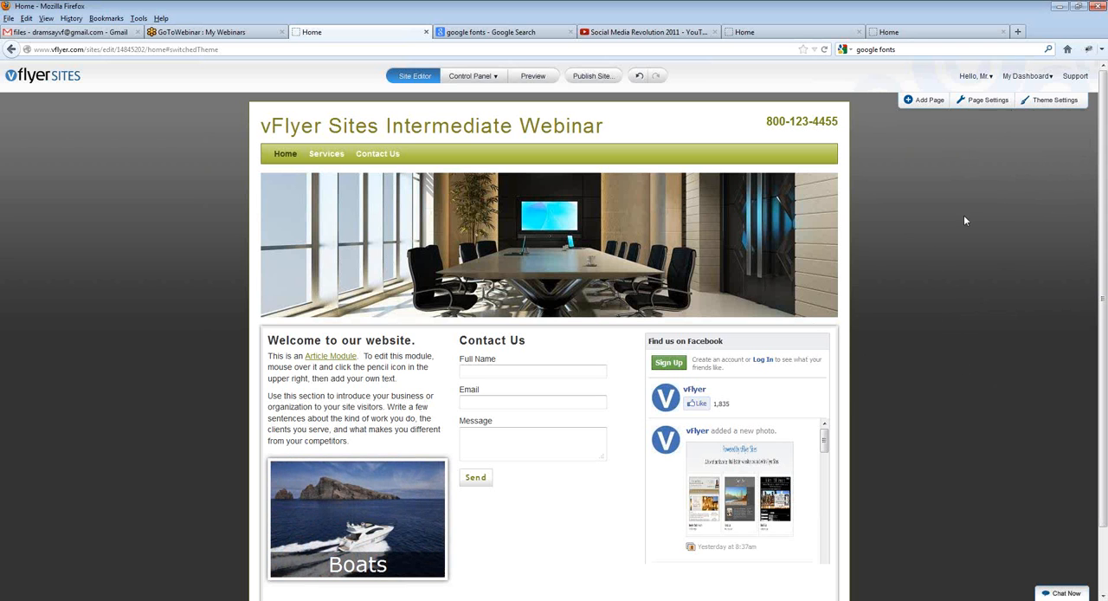
Step: Edit the theme's backgrounds and set the site background's base color to the recently used blue #0875AE
{"action": "mouse_move", "coordinate": [1054, 100]}
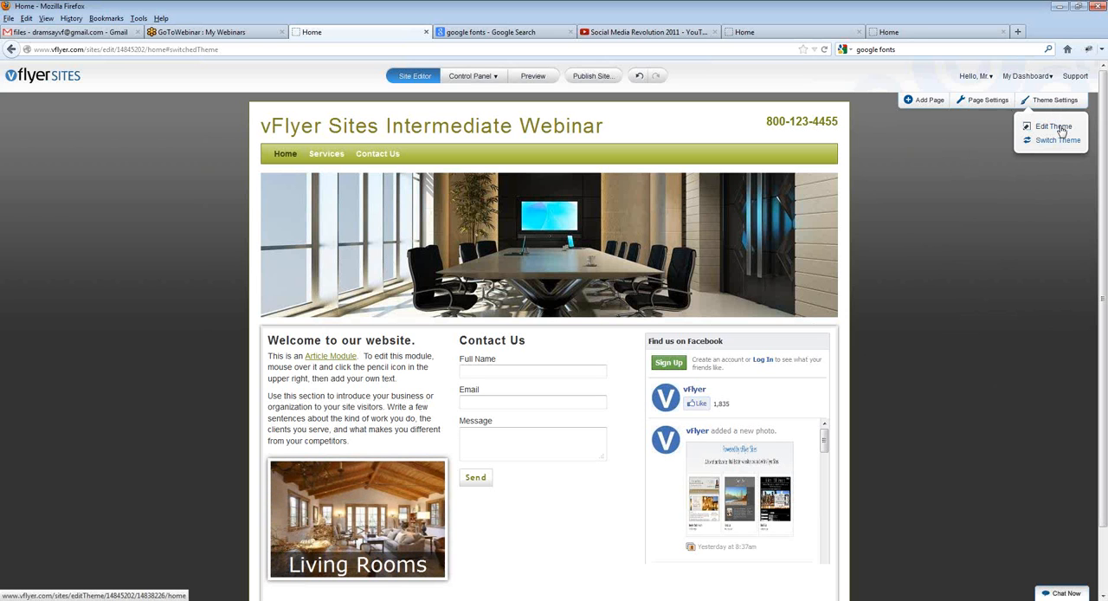
{"action": "left_click", "coordinate": [1053, 127]}
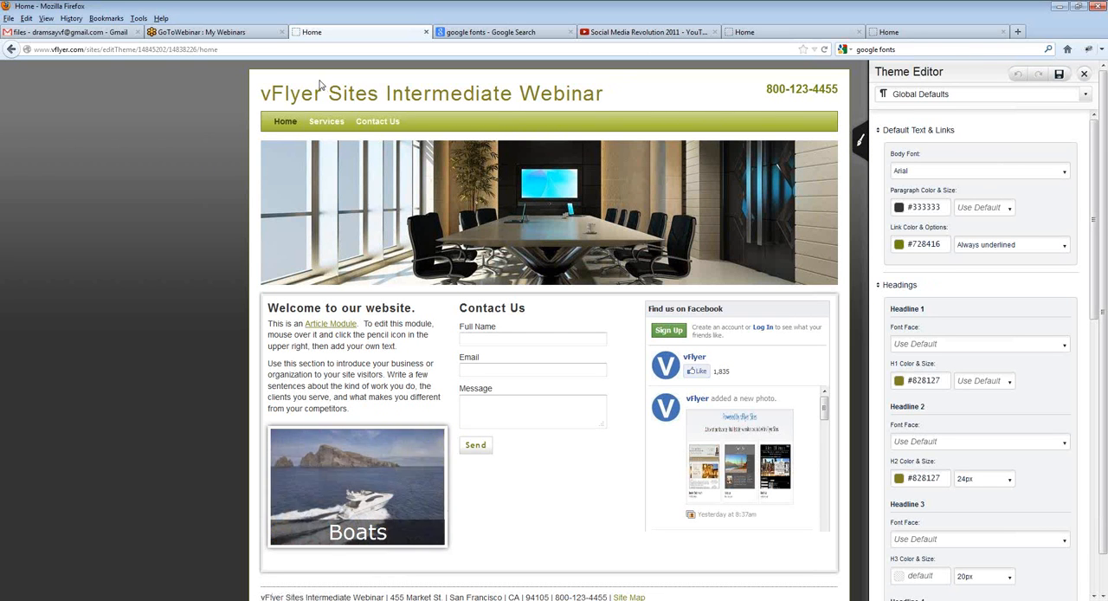
{"action": "left_click", "coordinate": [956, 95]}
{"action": "left_click", "coordinate": [929, 205]}
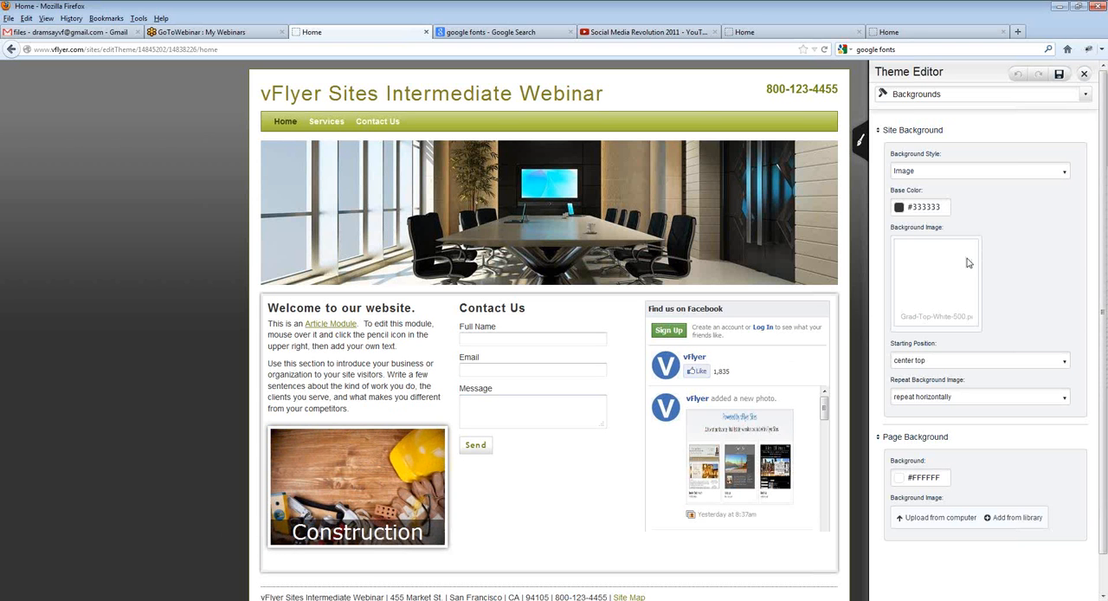
{"action": "left_click", "coordinate": [898, 207]}
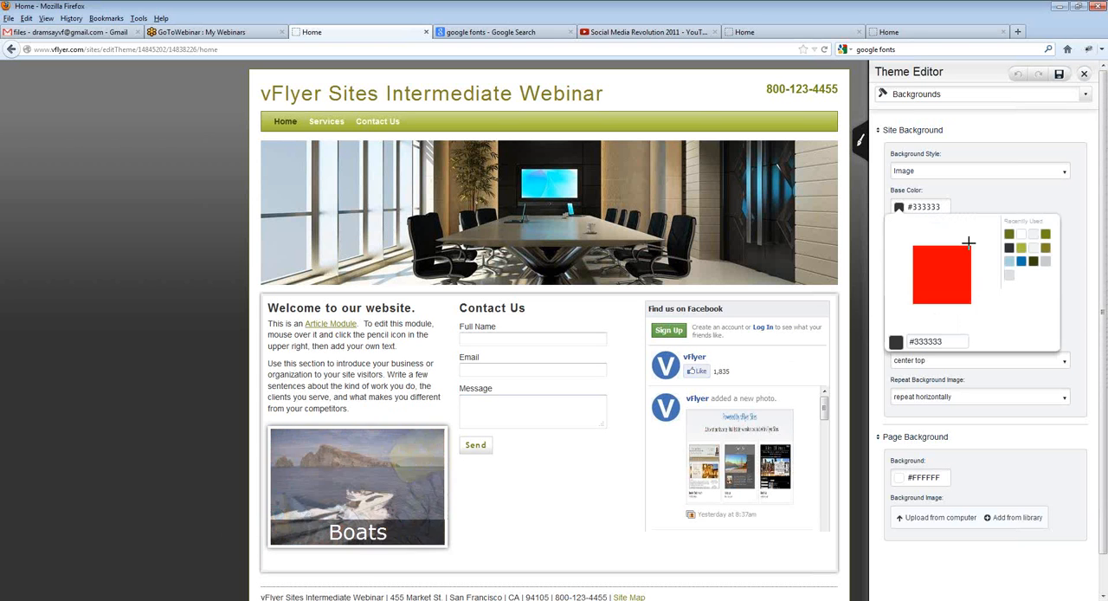
{"action": "left_click", "coordinate": [1021, 263]}
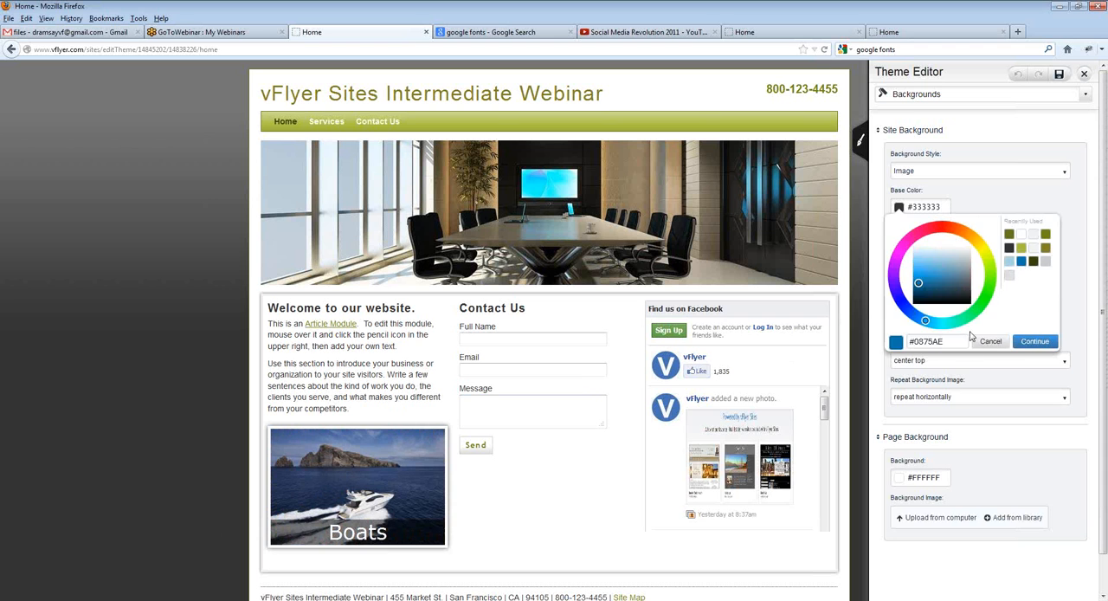
{"action": "left_click", "coordinate": [1034, 341]}
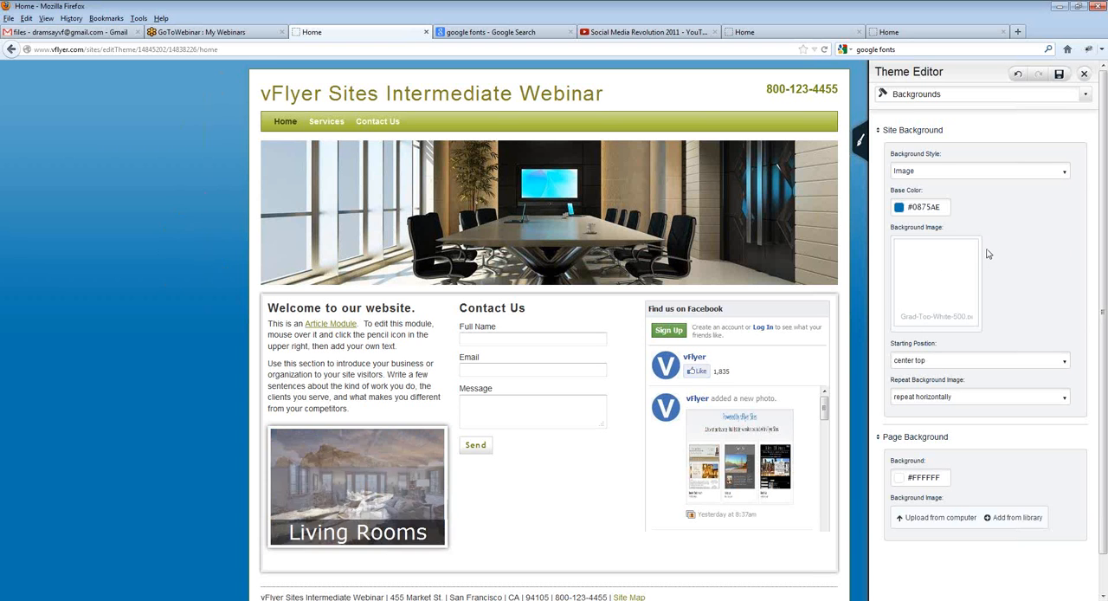
Step: Replace the site background's gradient image with menu-background-RE-site.png, uploaded from the Downloads folder
{"action": "mouse_move", "coordinate": [977, 246]}
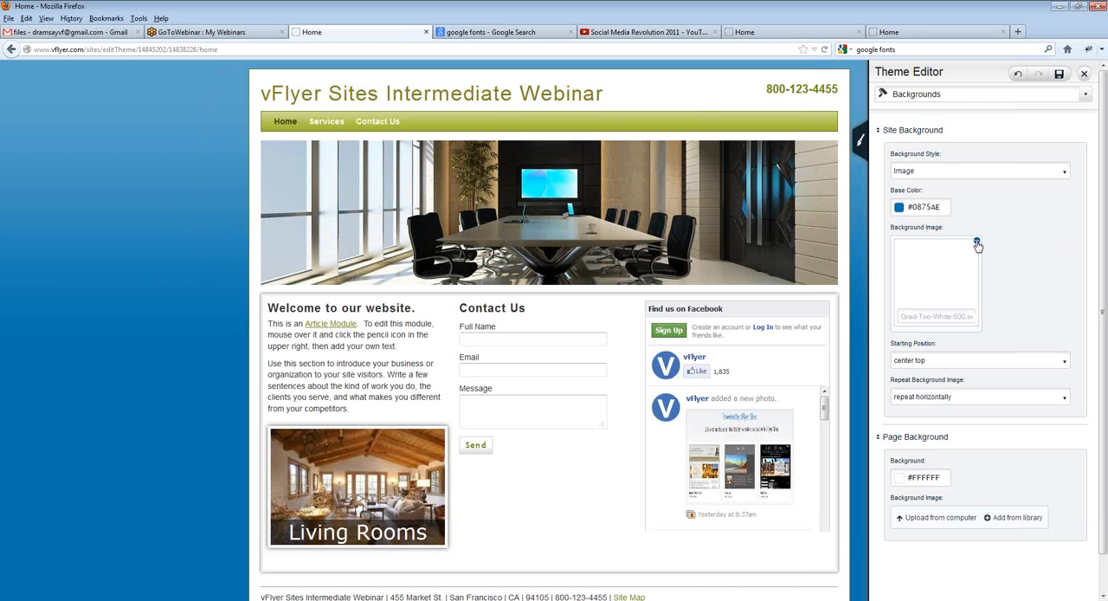
{"action": "left_click", "coordinate": [977, 244]}
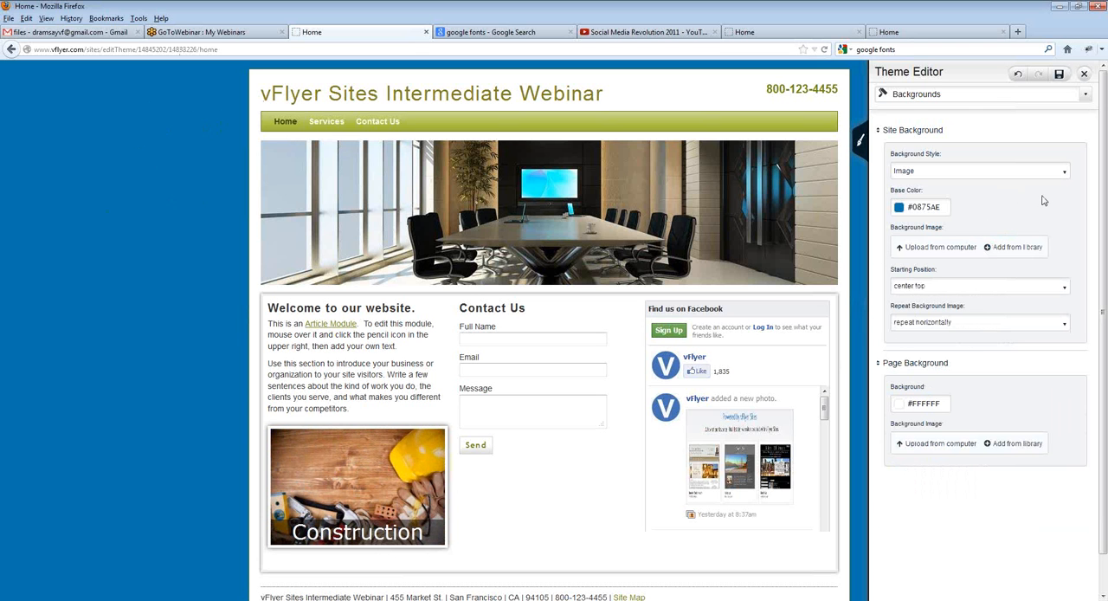
{"action": "left_click", "coordinate": [955, 251]}
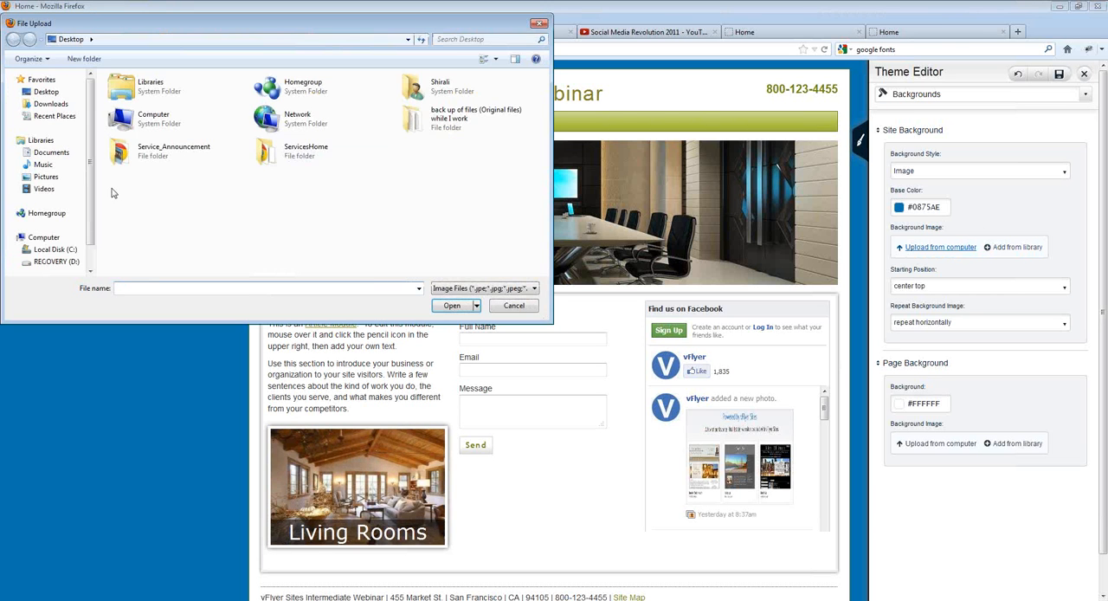
{"action": "left_click", "coordinate": [50, 104]}
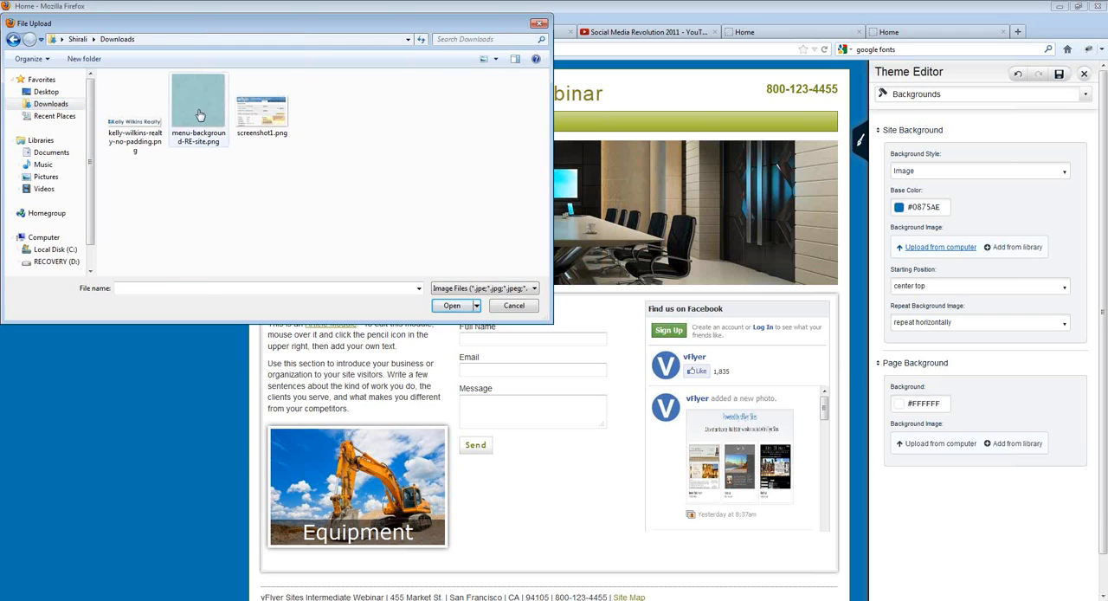
{"action": "left_click", "coordinate": [199, 115]}
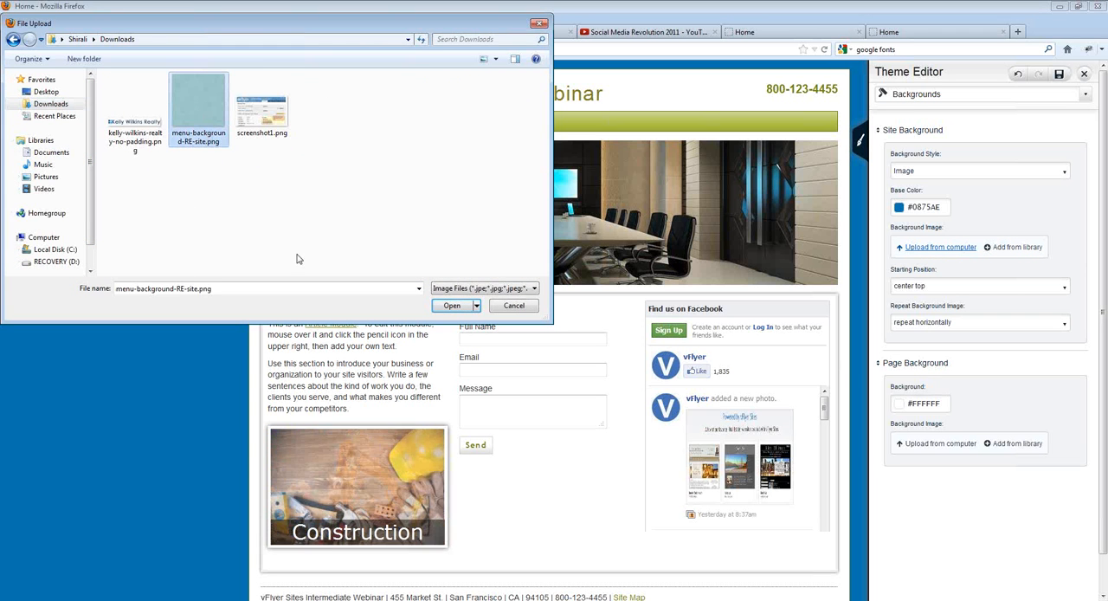
{"action": "left_click", "coordinate": [451, 306]}
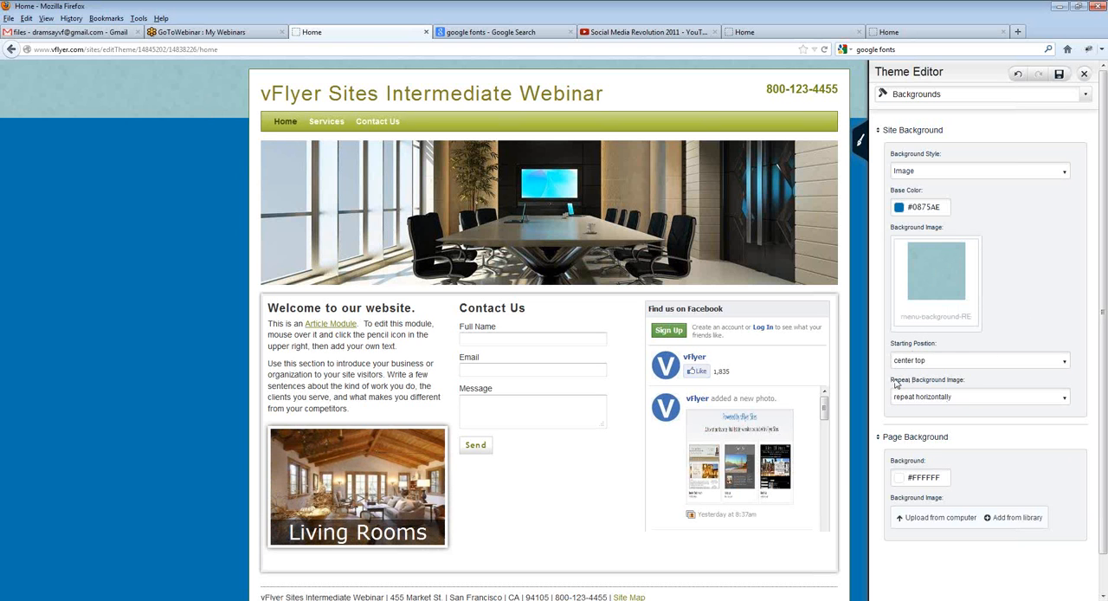
Step: Set the site background image's repeat option to "repeat" so it tiles in both directions
{"action": "left_click_drag", "start_coordinate": [890, 381], "coordinate": [967, 390]}
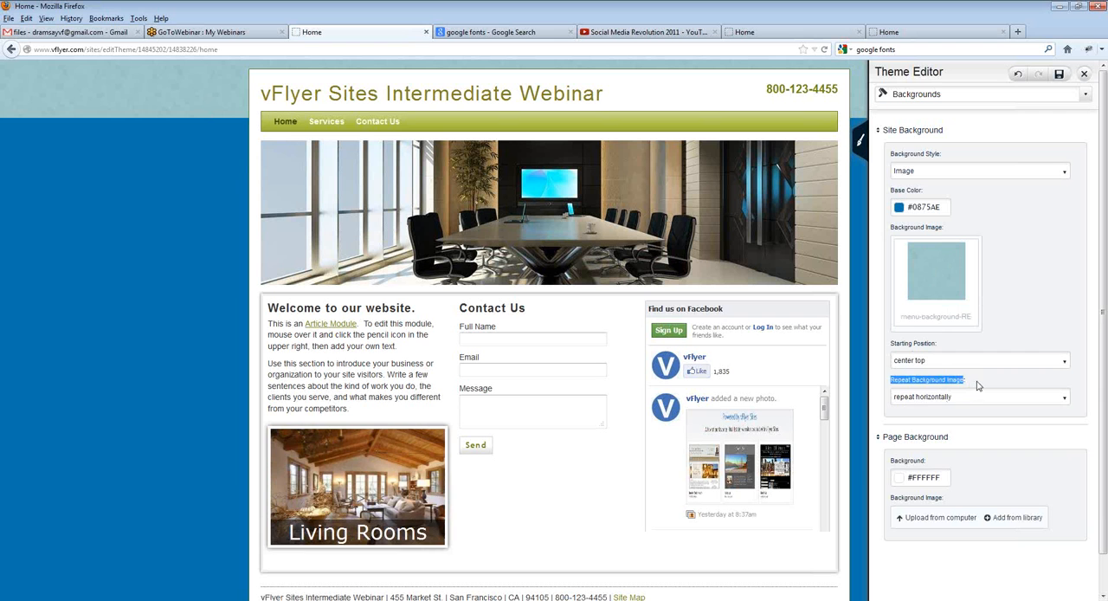
{"action": "left_click", "coordinate": [978, 385]}
{"action": "left_click", "coordinate": [969, 398]}
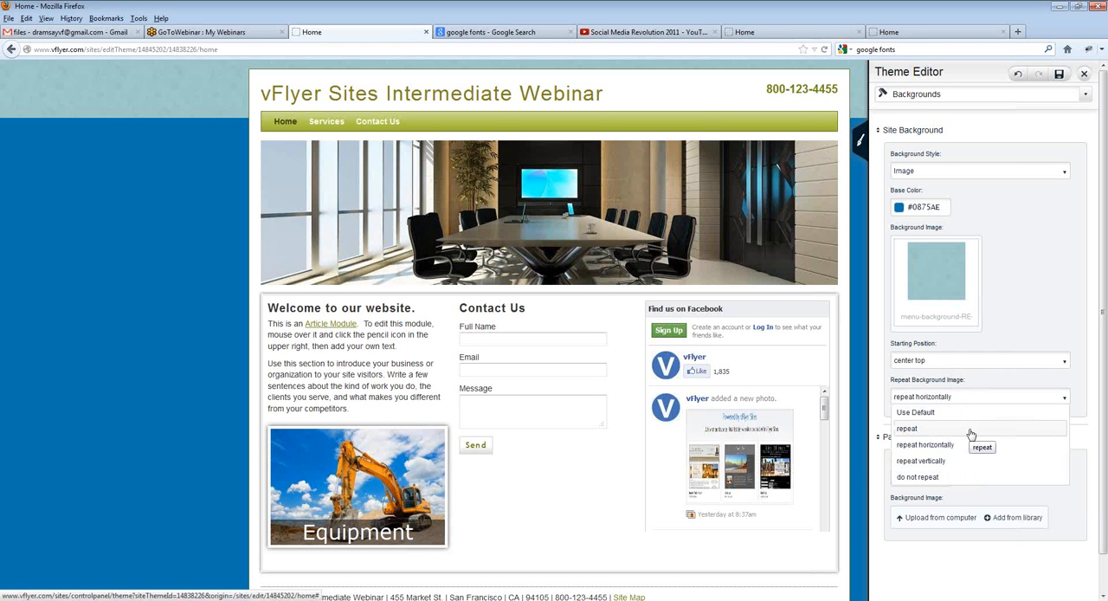
{"action": "left_click", "coordinate": [970, 431]}
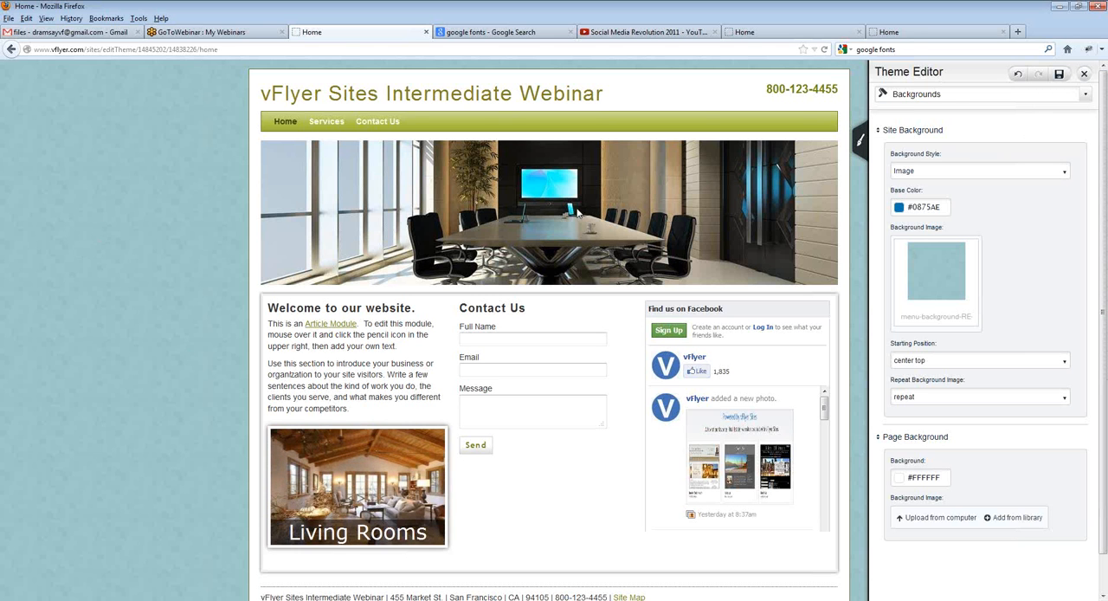
Step: Open the theme's menu settings and set the Main Menu Container background to the light teal #88CDB9
{"action": "left_click", "coordinate": [955, 95]}
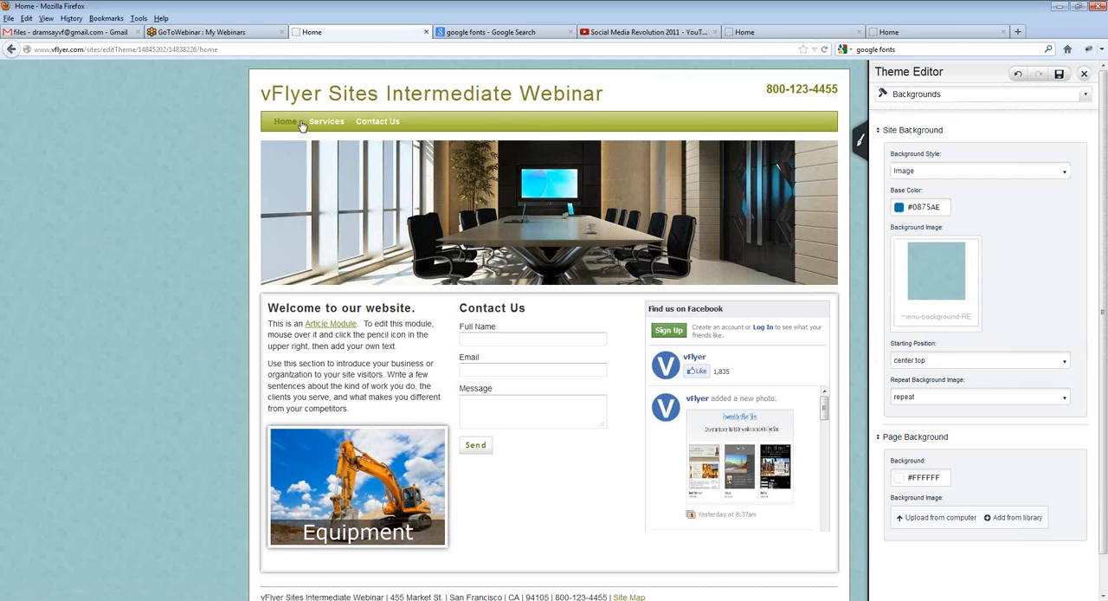
{"action": "left_click", "coordinate": [935, 97]}
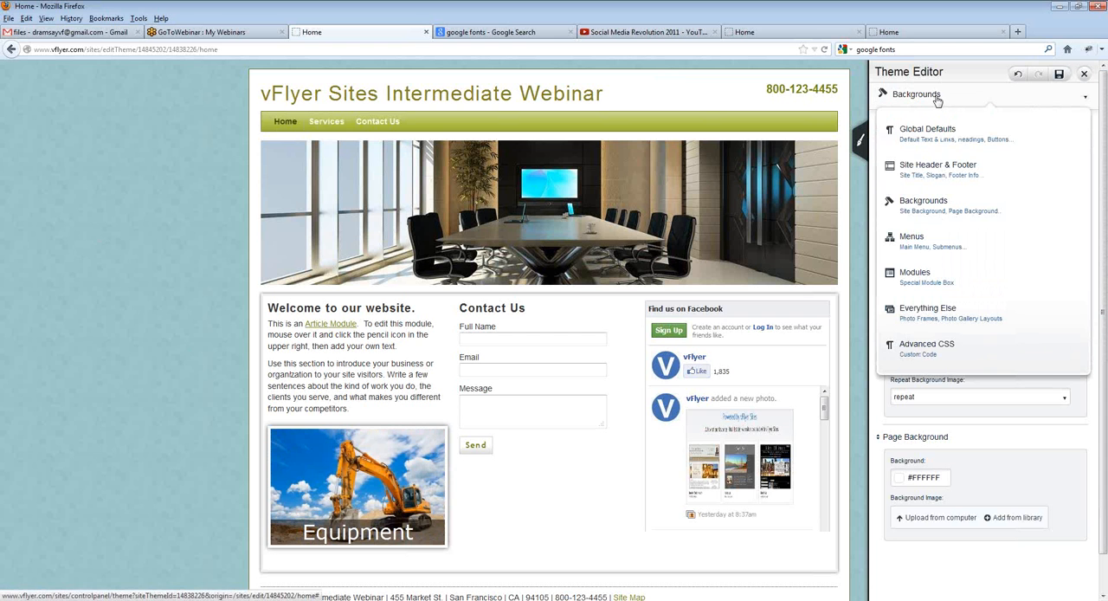
{"action": "left_click", "coordinate": [963, 248]}
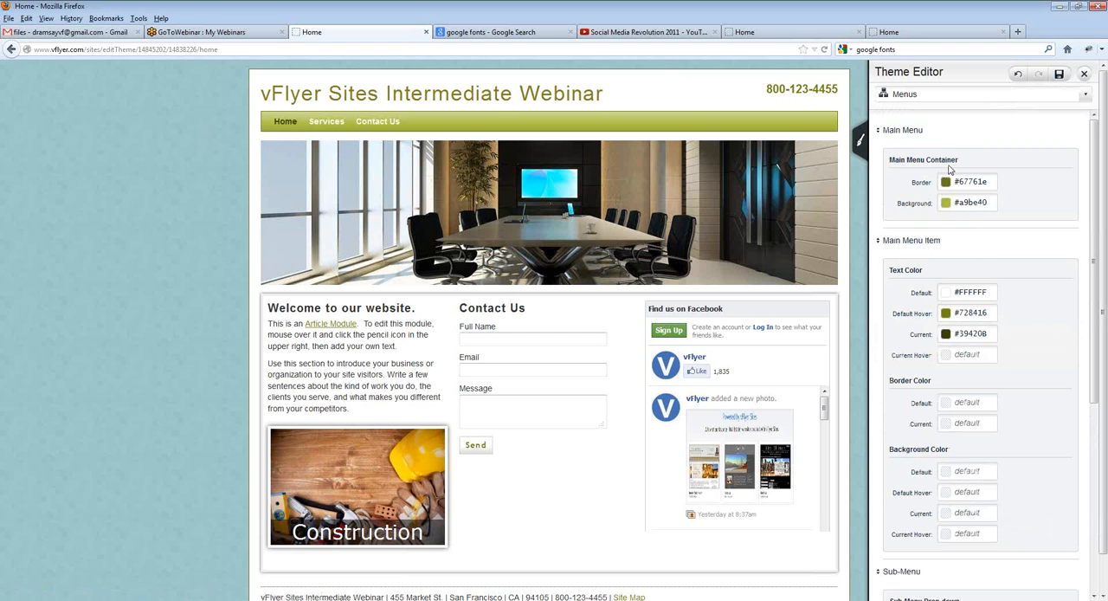
{"action": "left_click", "coordinate": [957, 201]}
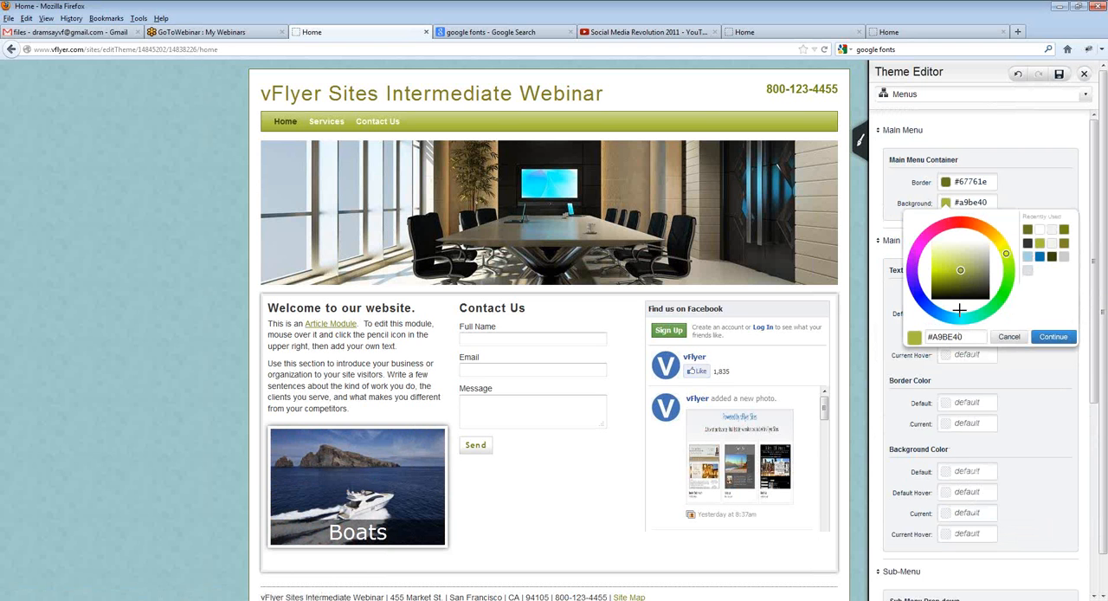
{"action": "left_click", "coordinate": [970, 317]}
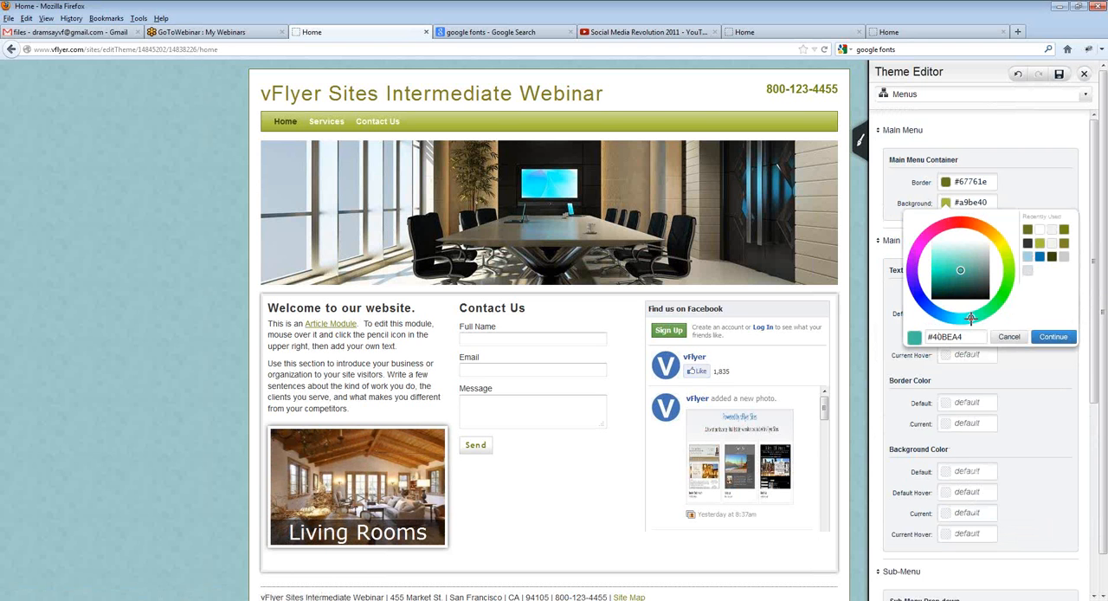
{"action": "left_click_drag", "start_coordinate": [971, 317], "coordinate": [974, 317]}
{"action": "left_click_drag", "start_coordinate": [956, 259], "coordinate": [964, 260]}
{"action": "left_click", "coordinate": [1046, 336]}
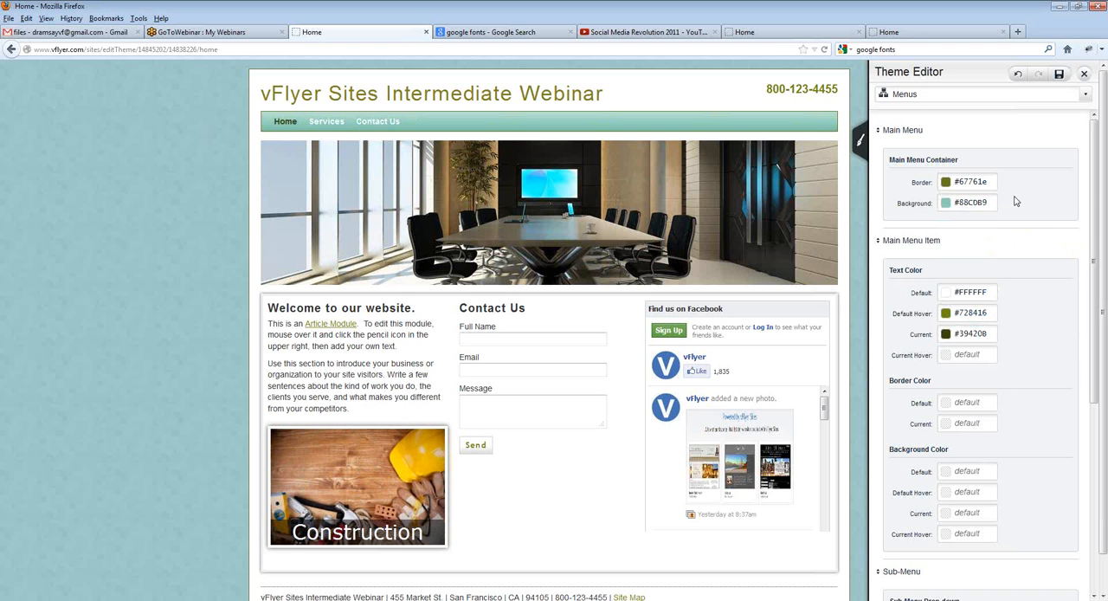
Step: Set the Main Menu Container border to the teal #197B6E, starting from the recently used blue #0875AE
{"action": "left_click", "coordinate": [958, 185]}
{"action": "left_click", "coordinate": [1039, 235]}
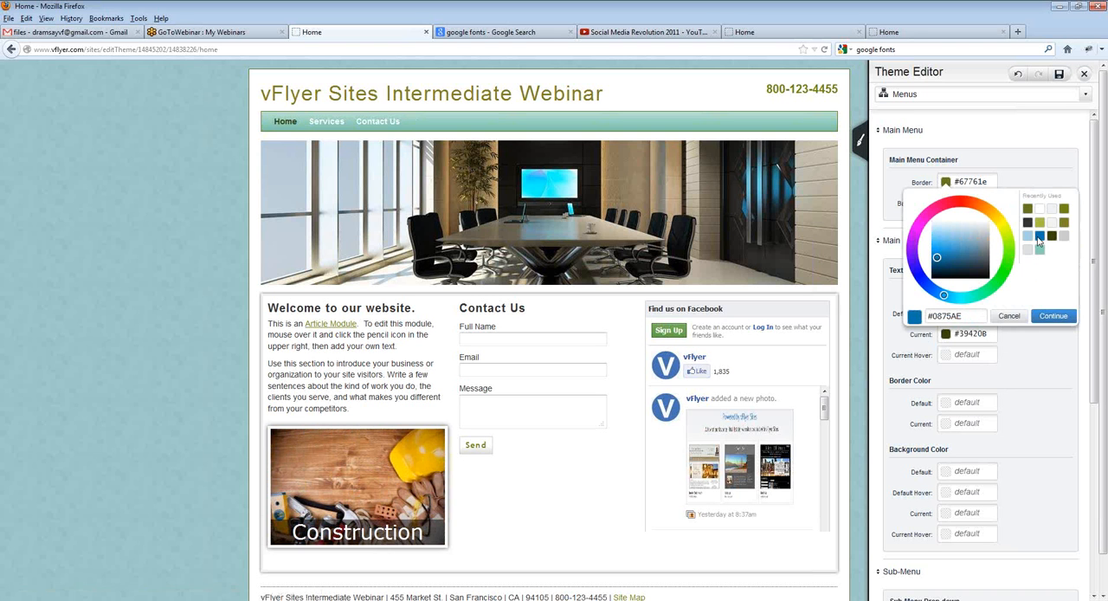
{"action": "left_click", "coordinate": [966, 298]}
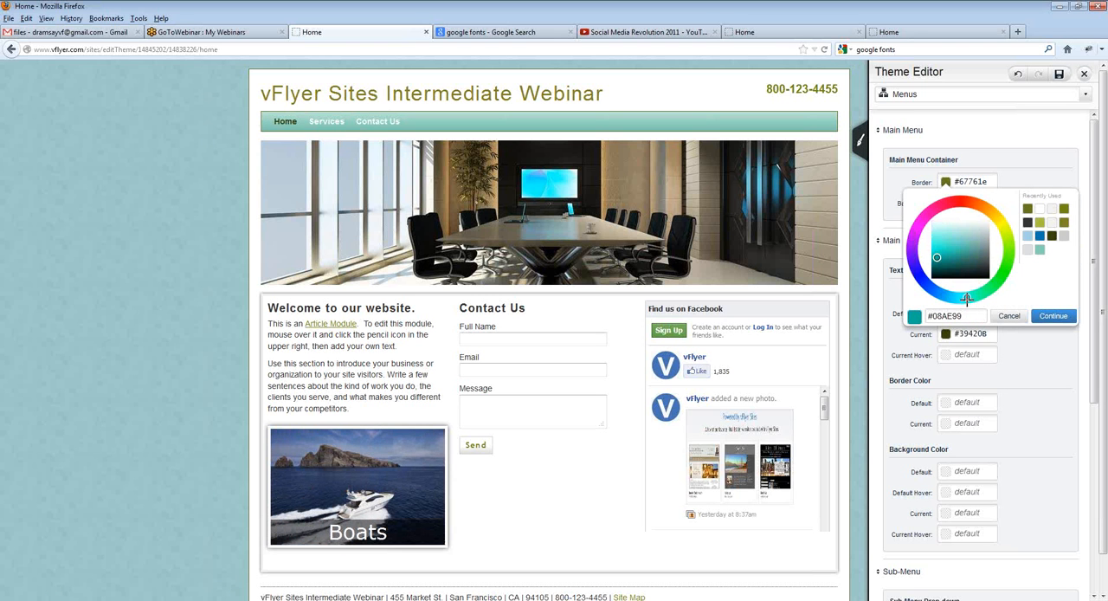
{"action": "left_click", "coordinate": [949, 258]}
{"action": "left_click", "coordinate": [1052, 316]}
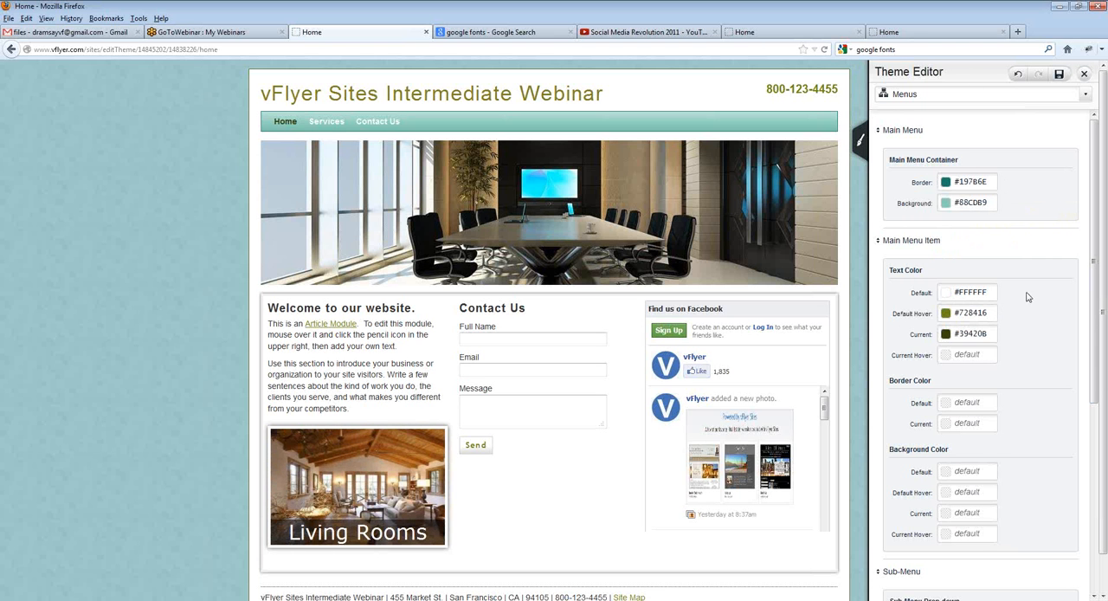
Step: Set the main menu item's default hover text color to the recently used teal #197B6E
{"action": "scroll", "coordinate": [1026, 295], "scroll_direction": "down", "scroll_amount": 1}
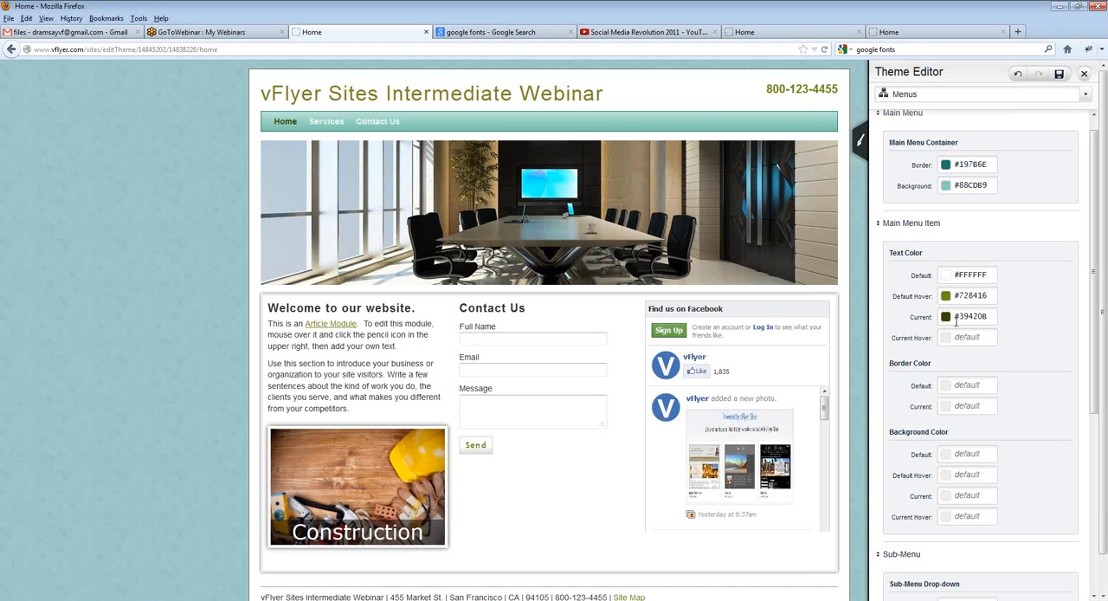
{"action": "left_click", "coordinate": [946, 295]}
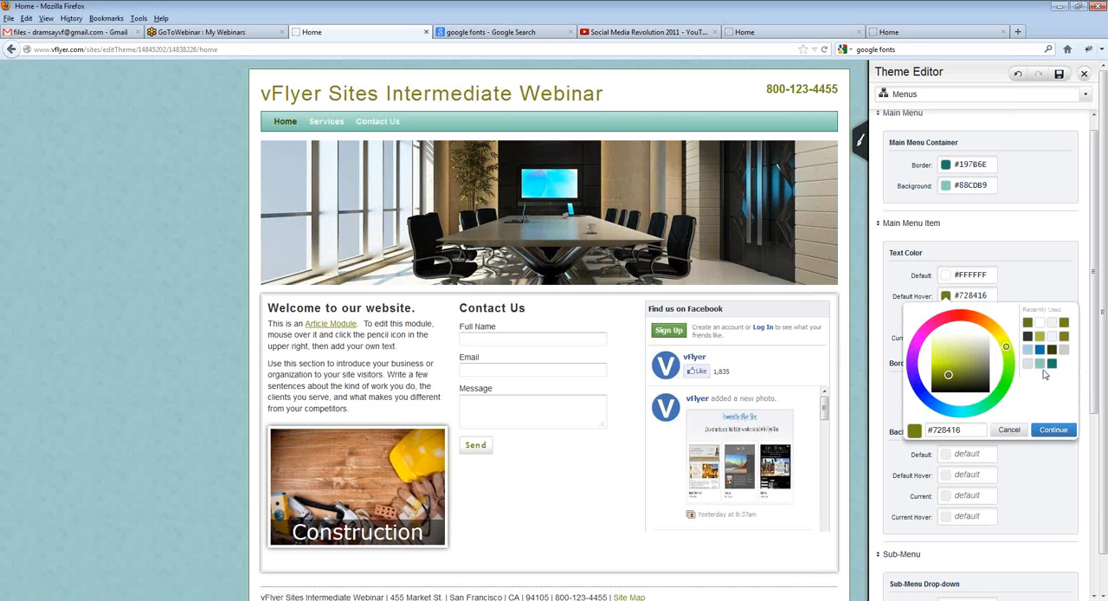
{"action": "left_click", "coordinate": [1058, 430]}
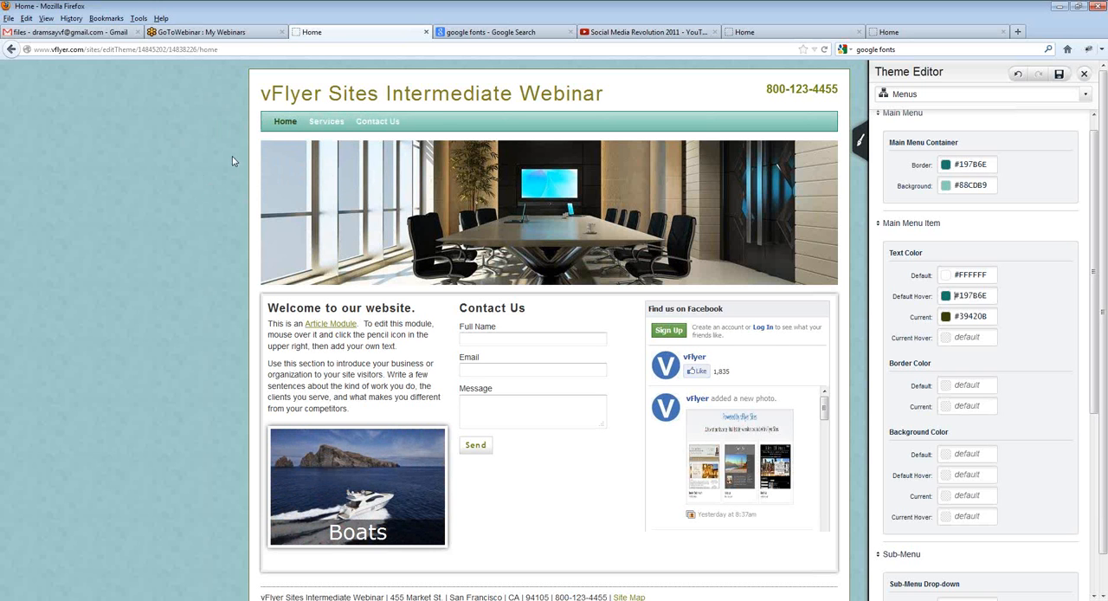
Step: Open the site's Services page and set the main menu item's current text color to the dark teal #18544C
{"action": "left_click", "coordinate": [327, 121]}
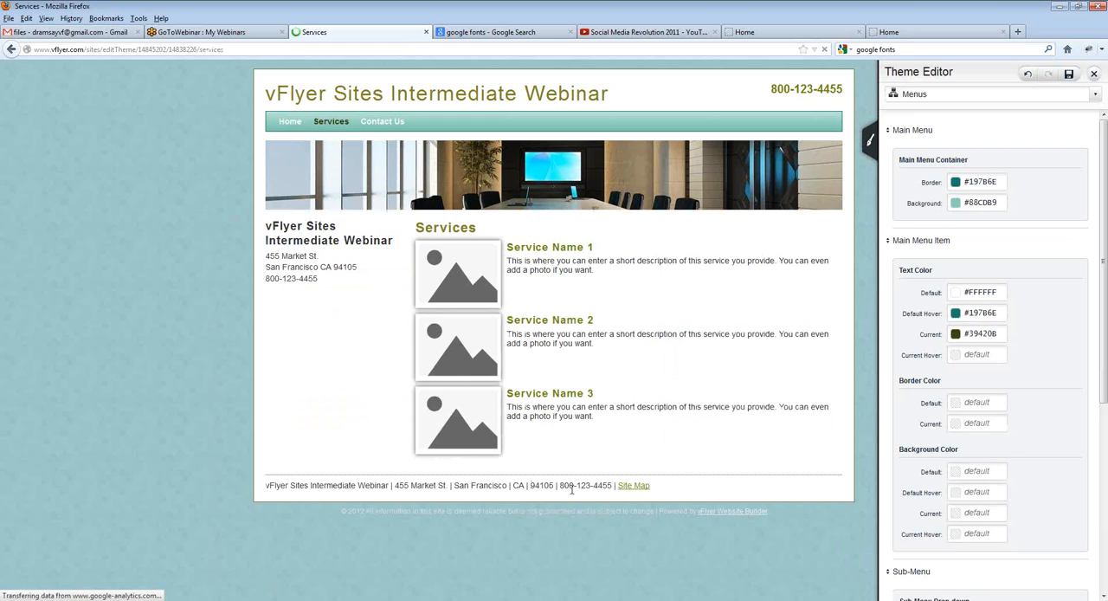
{"action": "left_click", "coordinate": [955, 335]}
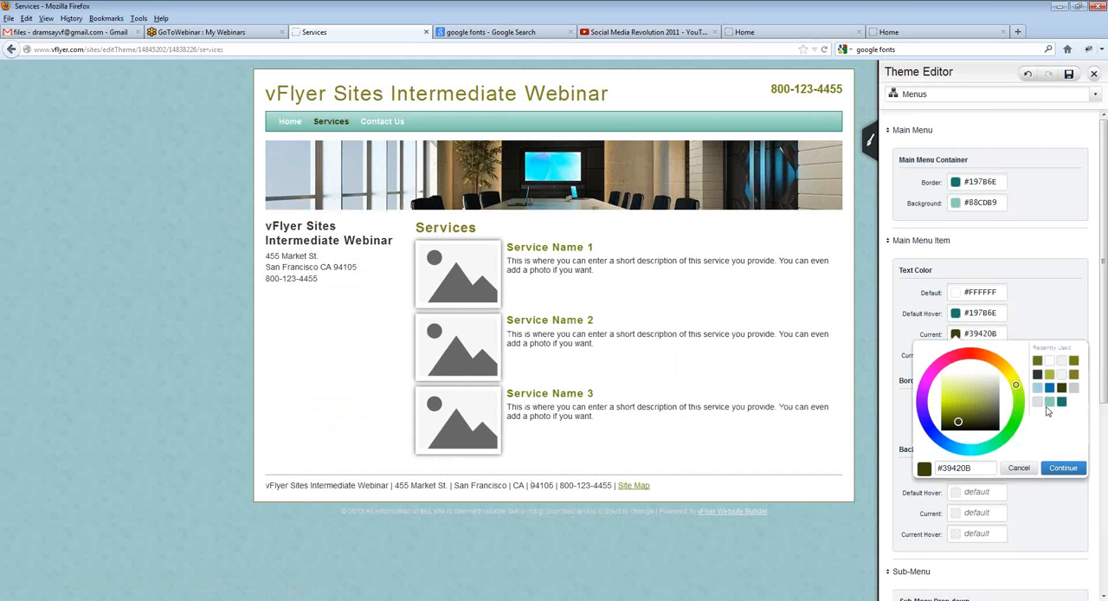
{"action": "left_click", "coordinate": [1061, 402]}
{"action": "left_click", "coordinate": [967, 421]}
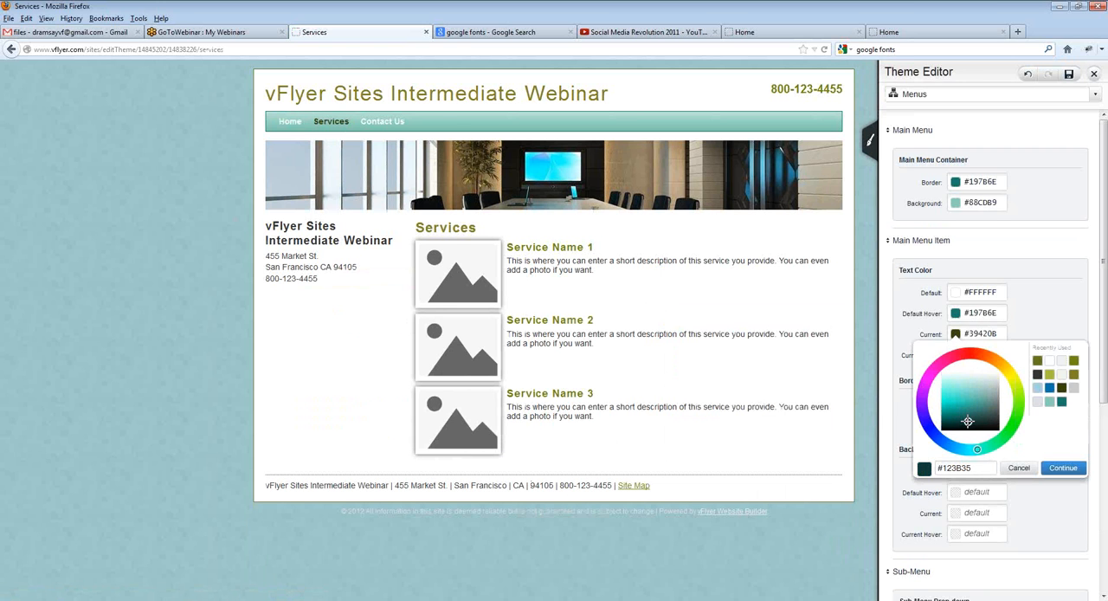
{"action": "left_click_drag", "start_coordinate": [967, 421], "coordinate": [967, 417]}
{"action": "left_click", "coordinate": [1063, 467]}
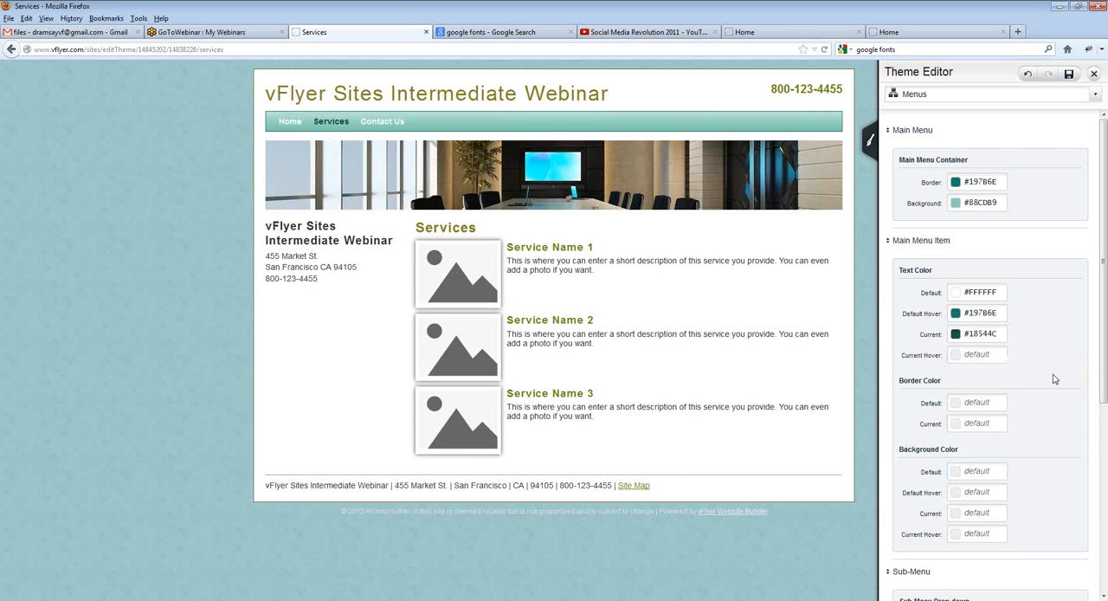
Step: Set the Sub-Menu Drop-down border to #18544C and its background to #88CDB9 from the recently used colors
{"action": "scroll", "coordinate": [942, 360], "scroll_direction": "down", "scroll_amount": 1}
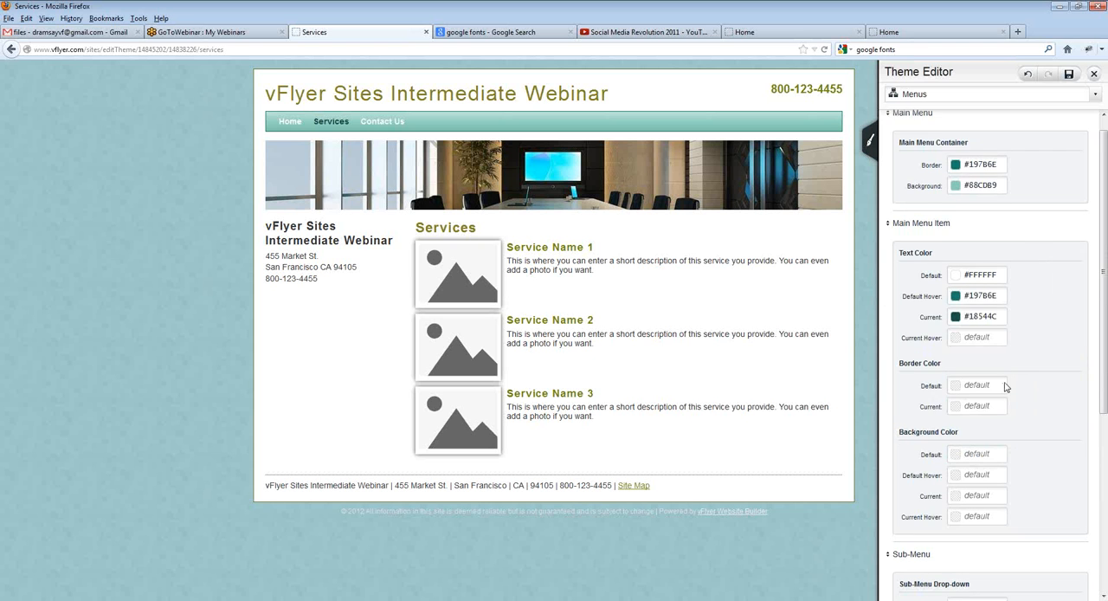
{"action": "scroll", "coordinate": [1013, 407], "scroll_direction": "down", "scroll_amount": 1}
{"action": "scroll", "coordinate": [1034, 413], "scroll_direction": "down", "scroll_amount": 1}
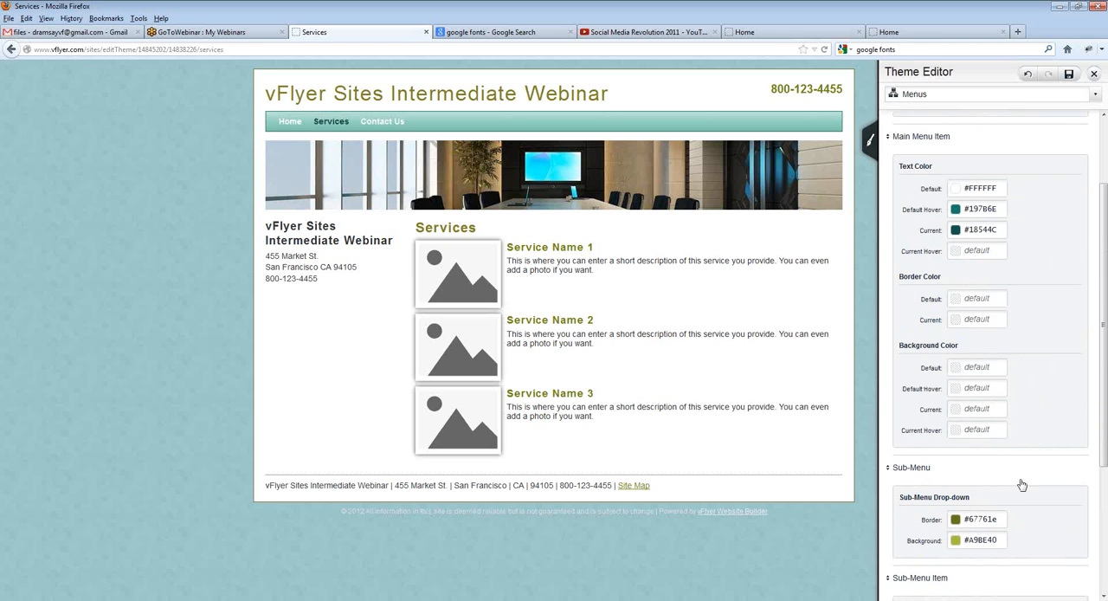
{"action": "scroll", "coordinate": [962, 497], "scroll_direction": "down", "scroll_amount": 1}
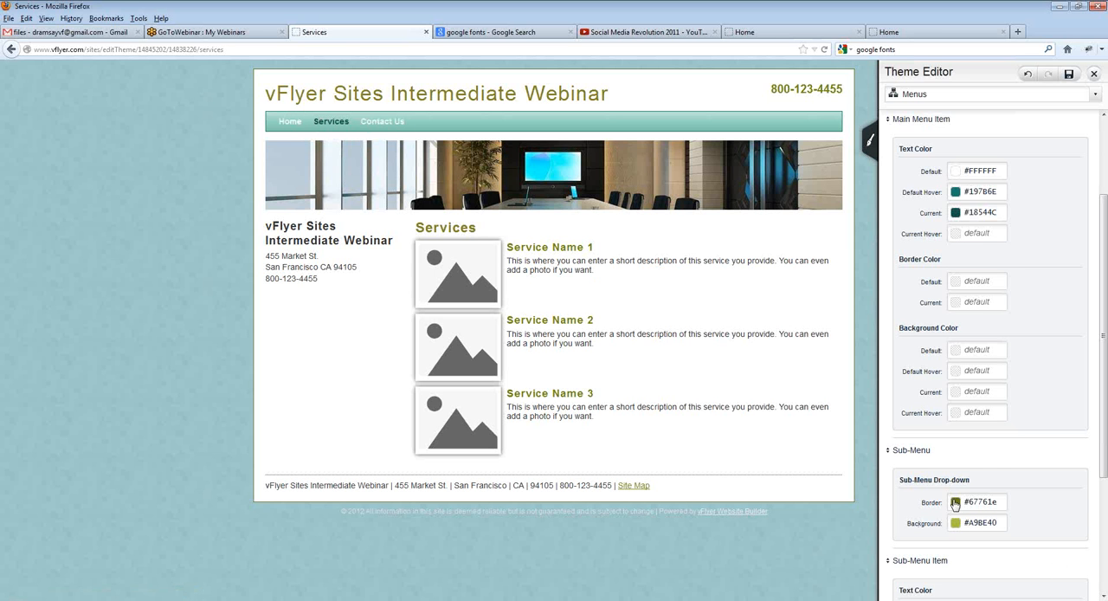
{"action": "left_click", "coordinate": [985, 502]}
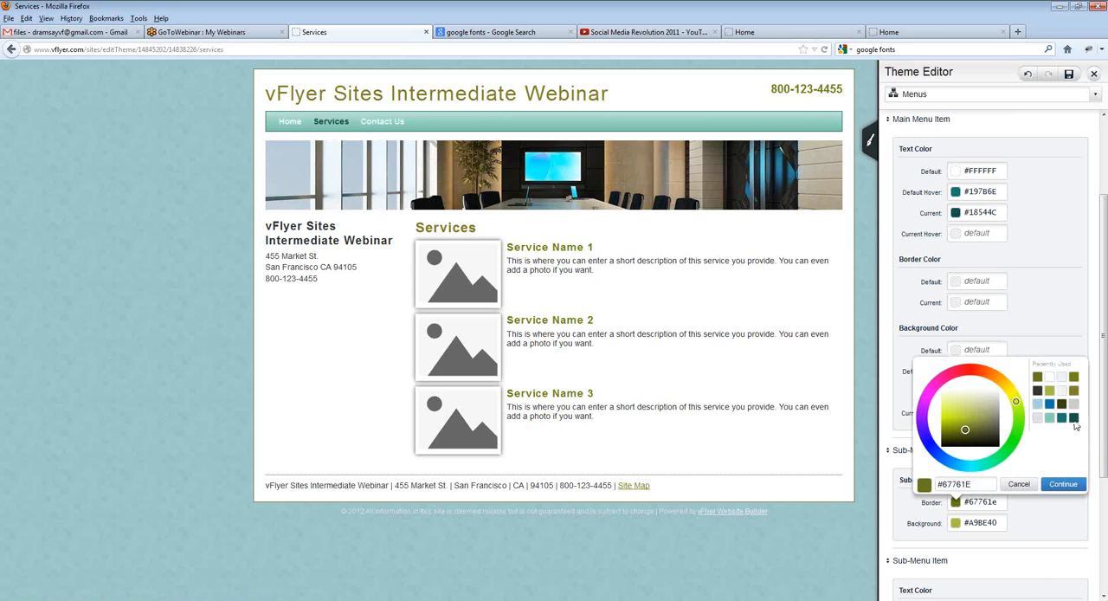
{"action": "left_click", "coordinate": [1073, 419]}
{"action": "left_click", "coordinate": [1057, 487]}
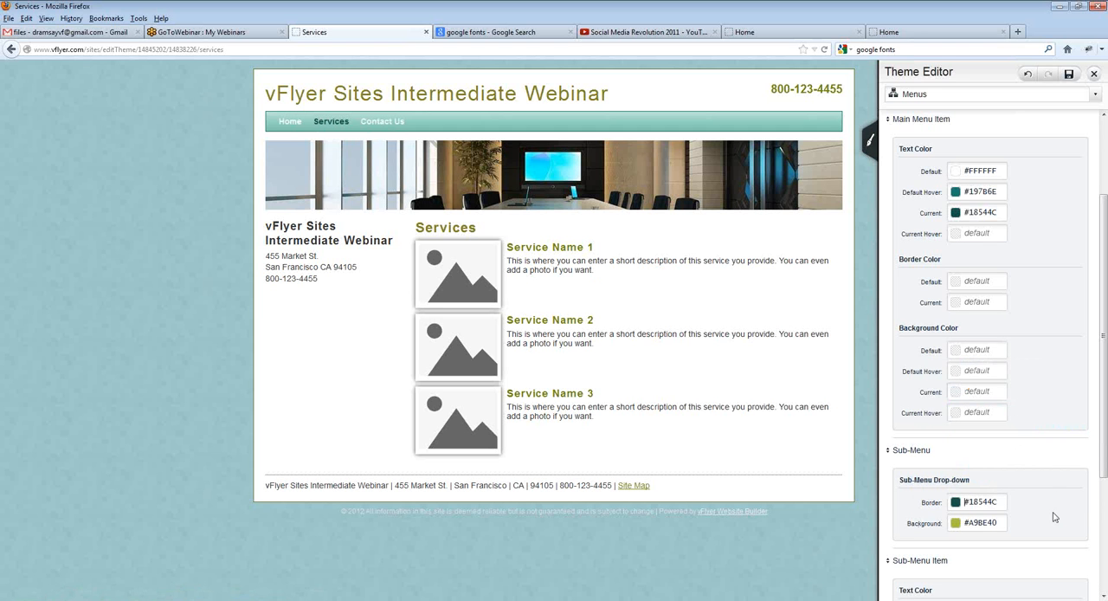
{"action": "left_click", "coordinate": [955, 524]}
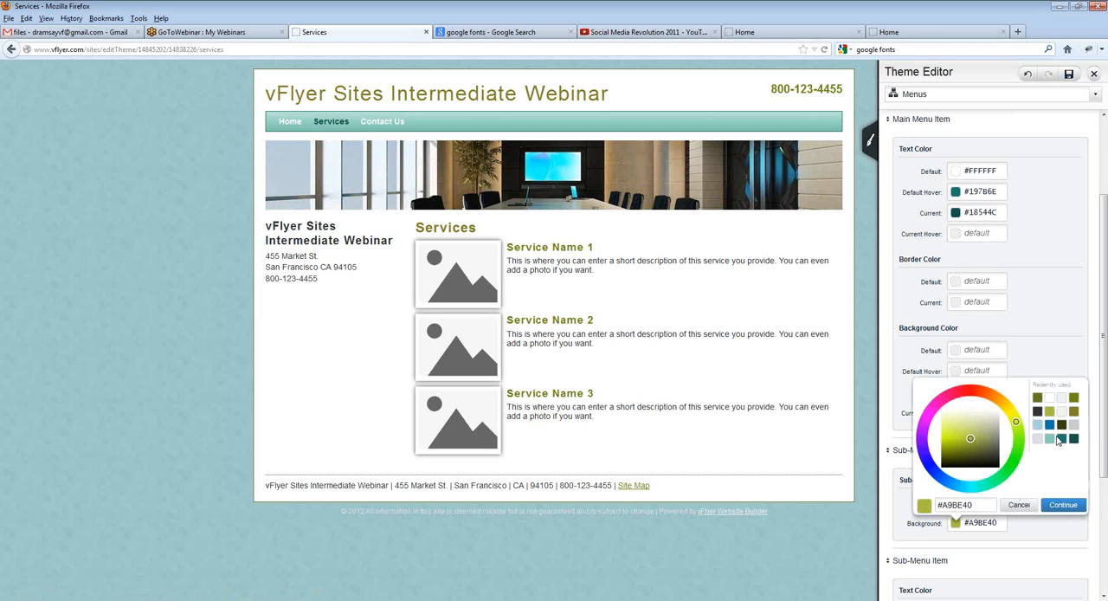
{"action": "left_click", "coordinate": [1049, 439]}
{"action": "left_click", "coordinate": [1062, 505]}
Step: Set the sub-menu item's default hover text color to the recently used dark teal #18544C
{"action": "scroll", "coordinate": [1064, 510], "scroll_direction": "down", "scroll_amount": 5}
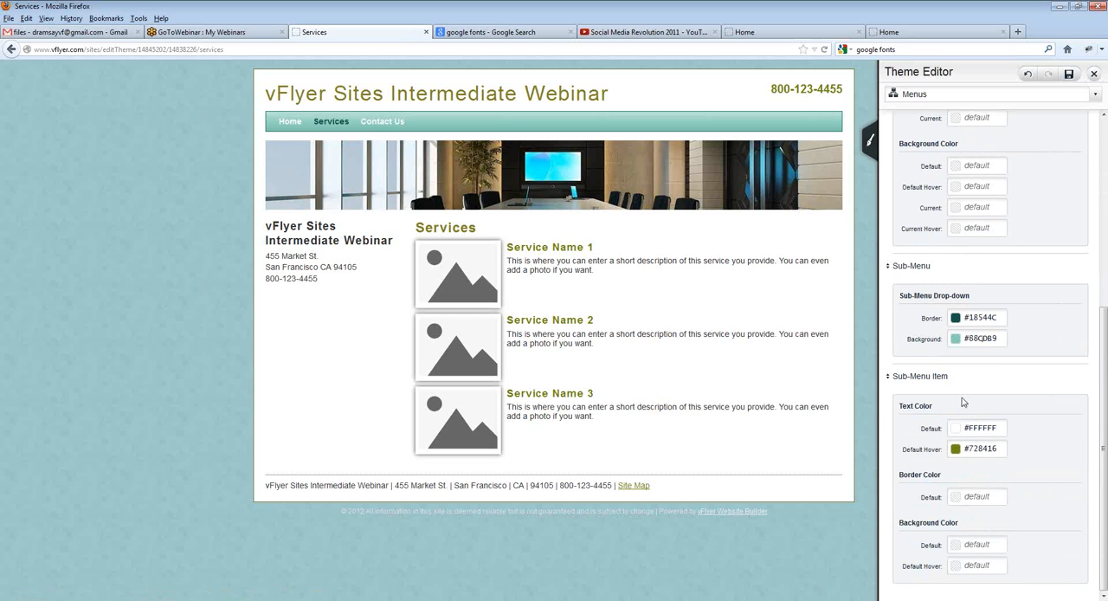
{"action": "left_click", "coordinate": [955, 448]}
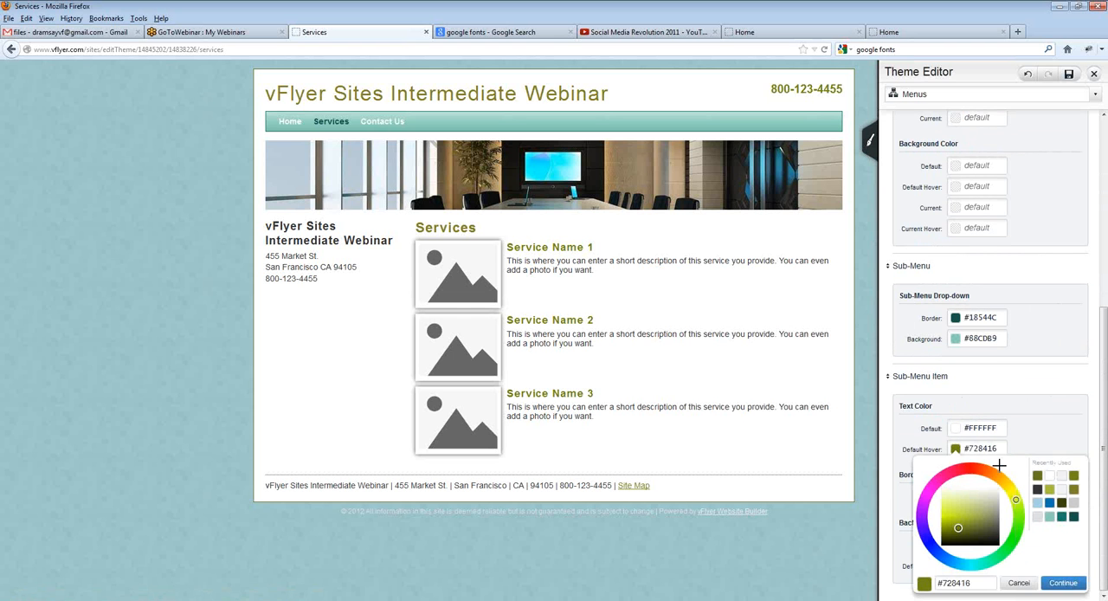
{"action": "left_click", "coordinate": [1073, 518]}
{"action": "left_click", "coordinate": [1062, 582]}
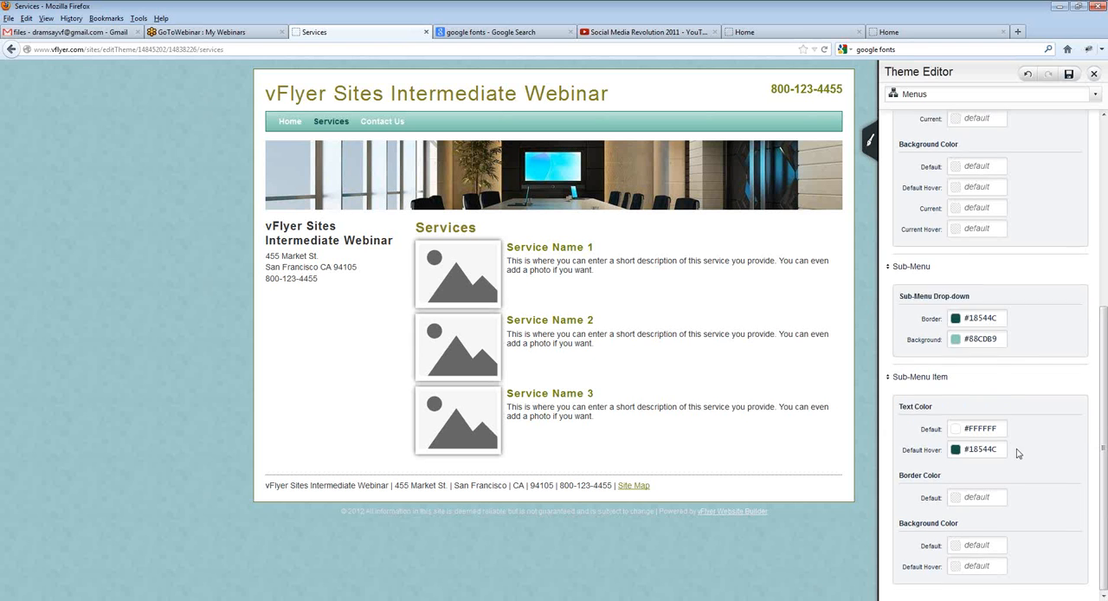
Step: Switch to the theme's Global Defaults and set the link color to the recently used dark teal #18544C
{"action": "scroll", "coordinate": [1019, 316], "scroll_direction": "up", "scroll_amount": 1}
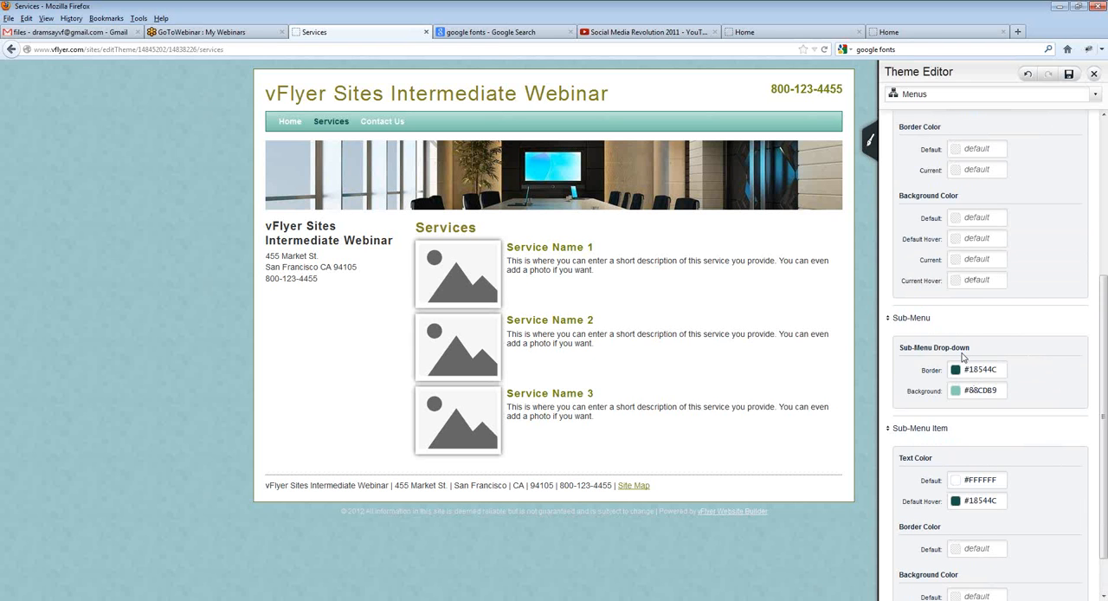
{"action": "scroll", "coordinate": [1034, 217], "scroll_direction": "up", "scroll_amount": 5}
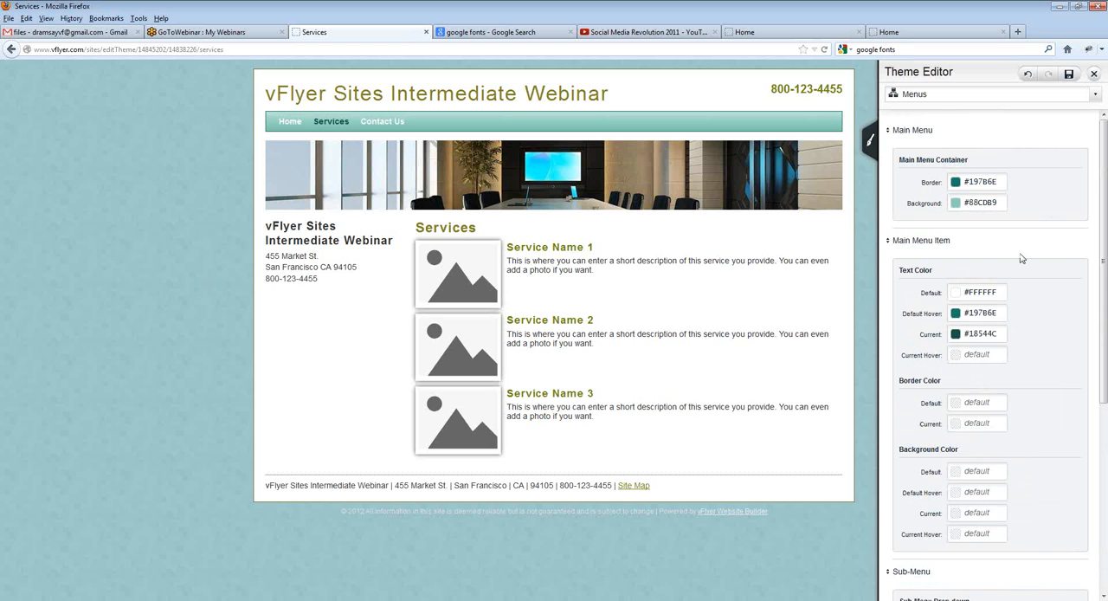
{"action": "left_click", "coordinate": [1011, 132]}
{"action": "left_click", "coordinate": [976, 102]}
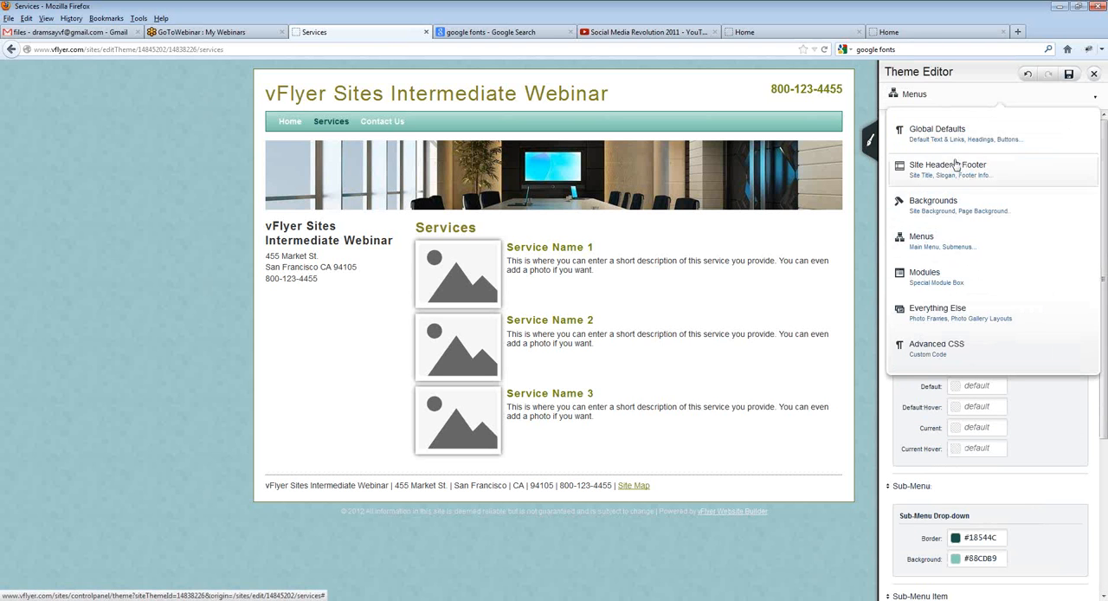
{"action": "left_click", "coordinate": [947, 135]}
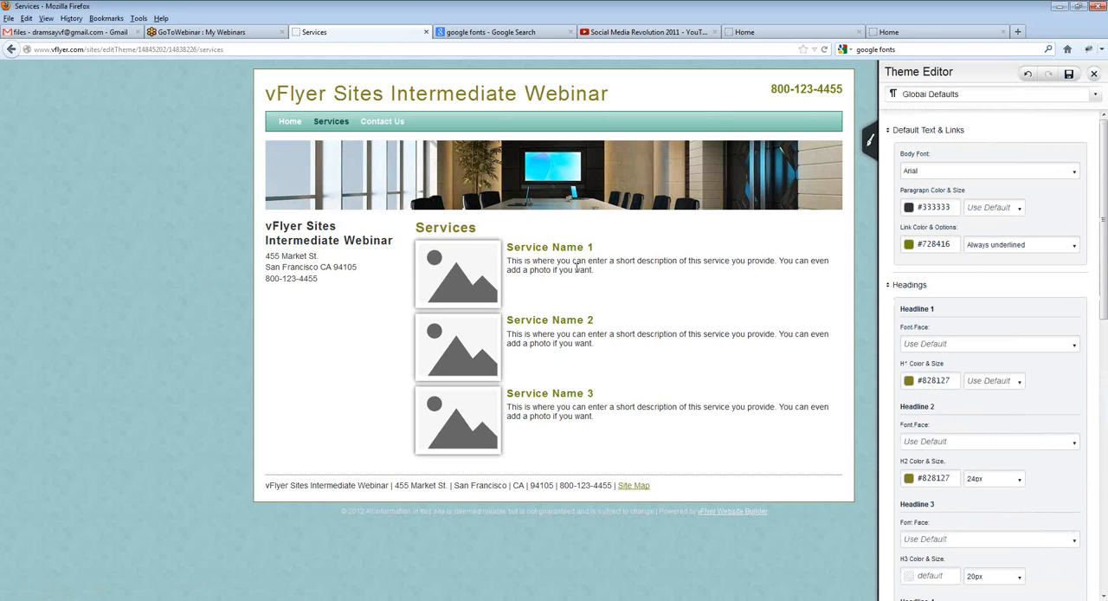
{"action": "left_click_drag", "start_coordinate": [575, 267], "coordinate": [611, 290]}
{"action": "left_click", "coordinate": [536, 261]}
{"action": "left_click", "coordinate": [620, 276]}
{"action": "left_click", "coordinate": [909, 244]}
{"action": "left_click", "coordinate": [1056, 313]}
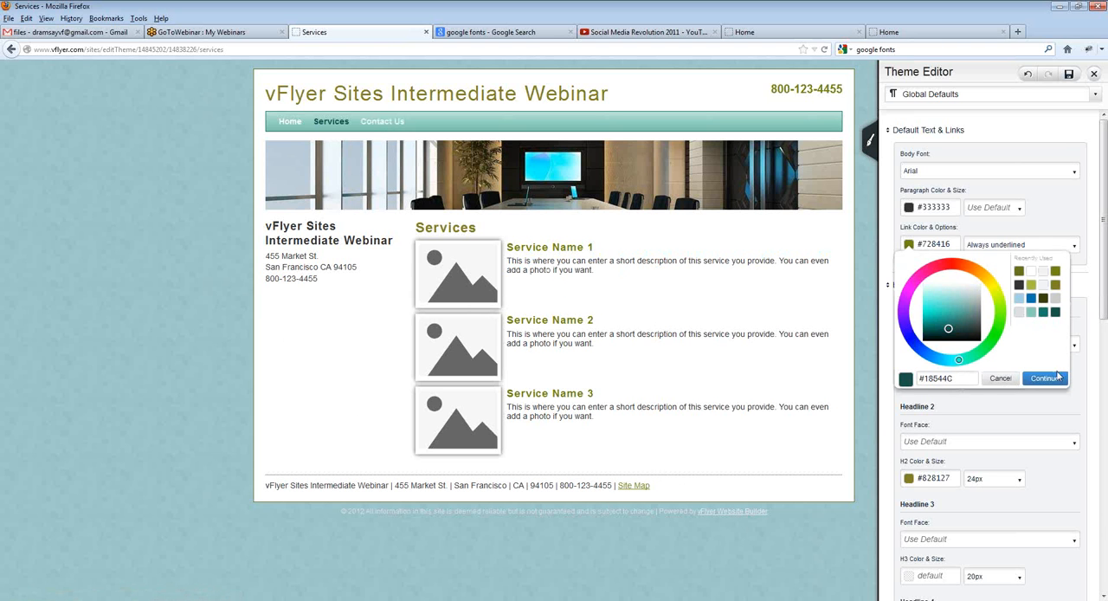
{"action": "left_click", "coordinate": [1047, 378]}
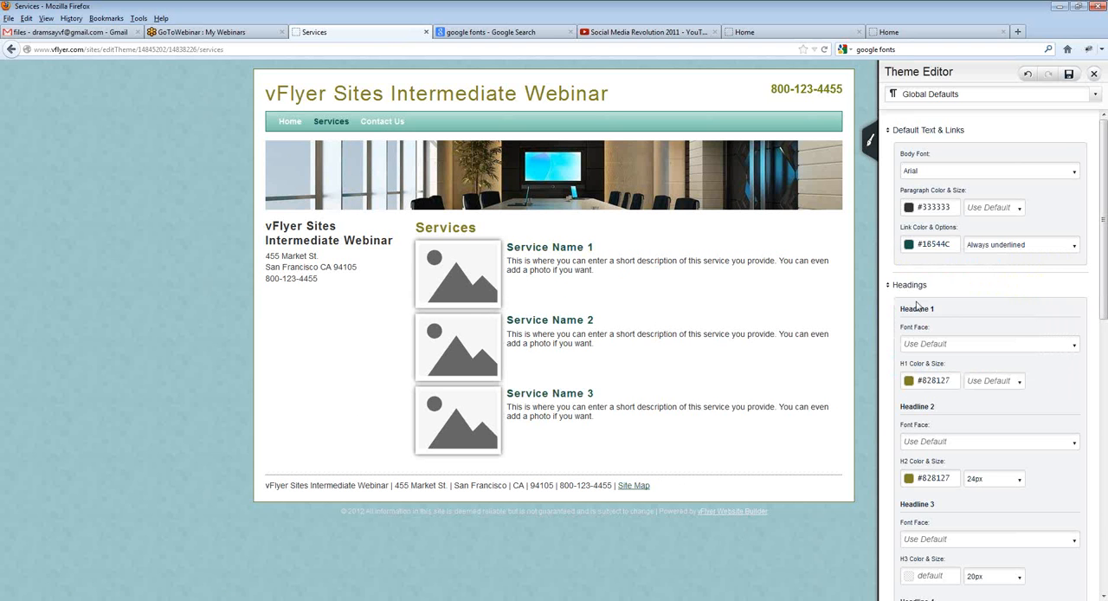
Step: Set the Headline 2 color to the recently used dark teal #18544C
{"action": "scroll", "coordinate": [961, 367], "scroll_direction": "down", "scroll_amount": 1}
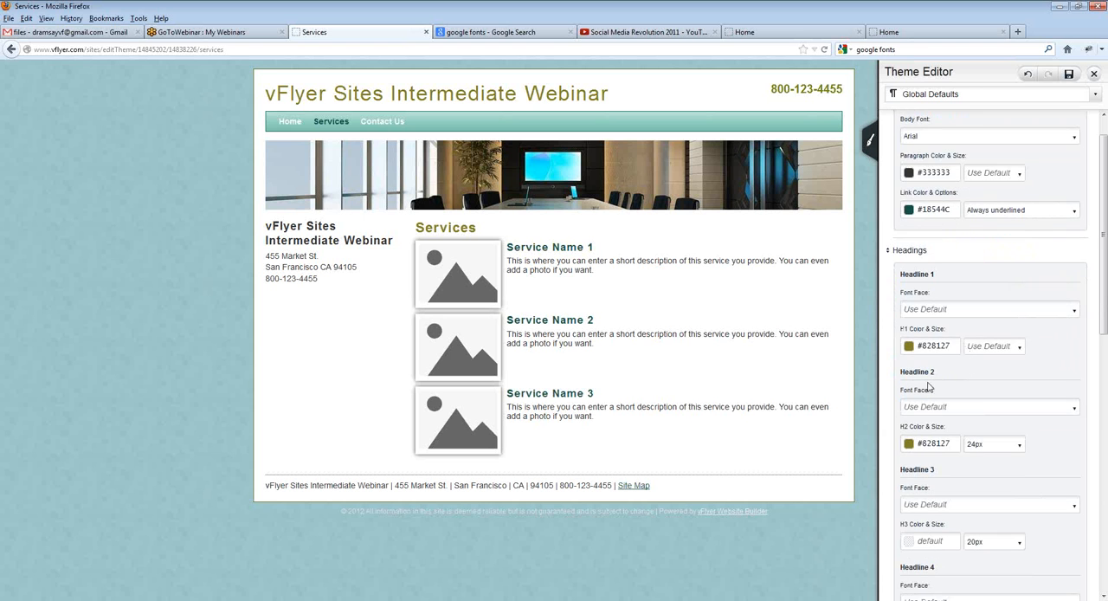
{"action": "scroll", "coordinate": [922, 393], "scroll_direction": "down", "scroll_amount": 1}
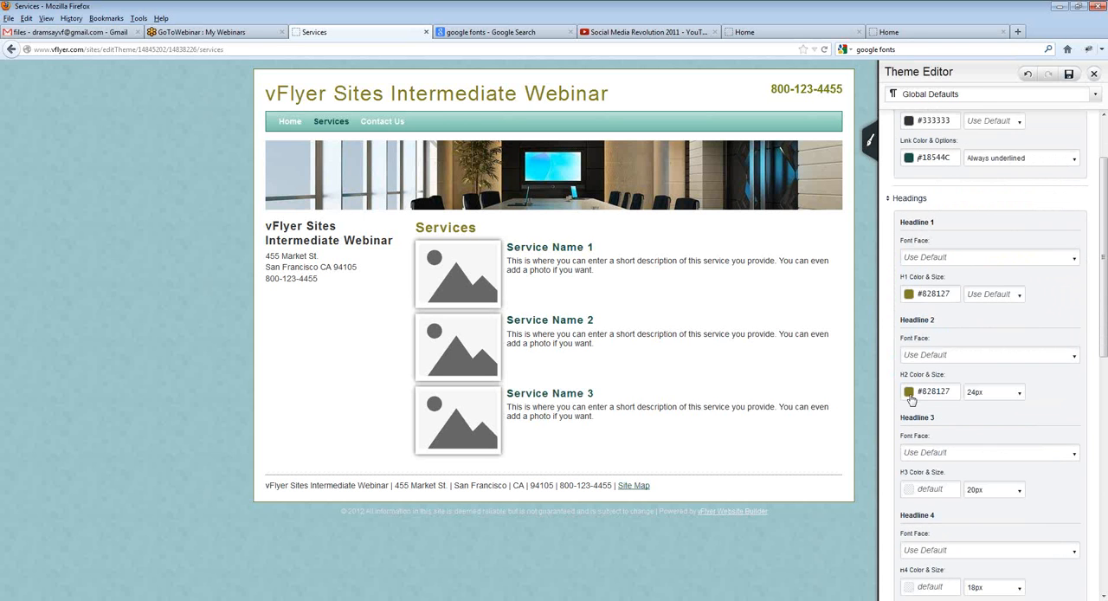
{"action": "left_click", "coordinate": [910, 399]}
{"action": "left_click", "coordinate": [1055, 459]}
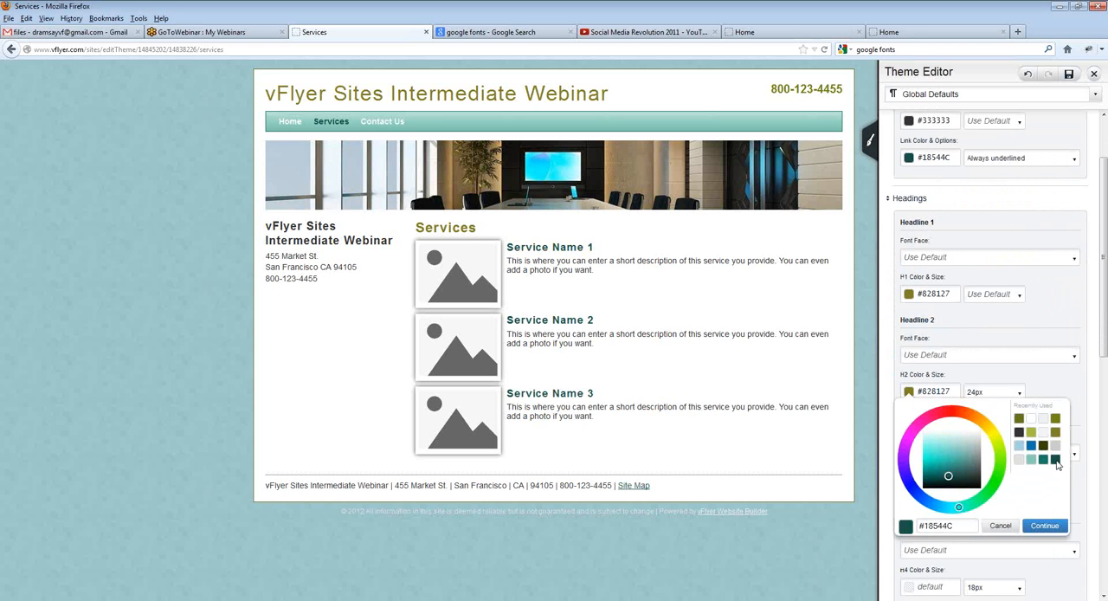
{"action": "left_click", "coordinate": [1044, 526]}
{"action": "scroll", "coordinate": [1012, 380], "scroll_direction": "down", "scroll_amount": 3}
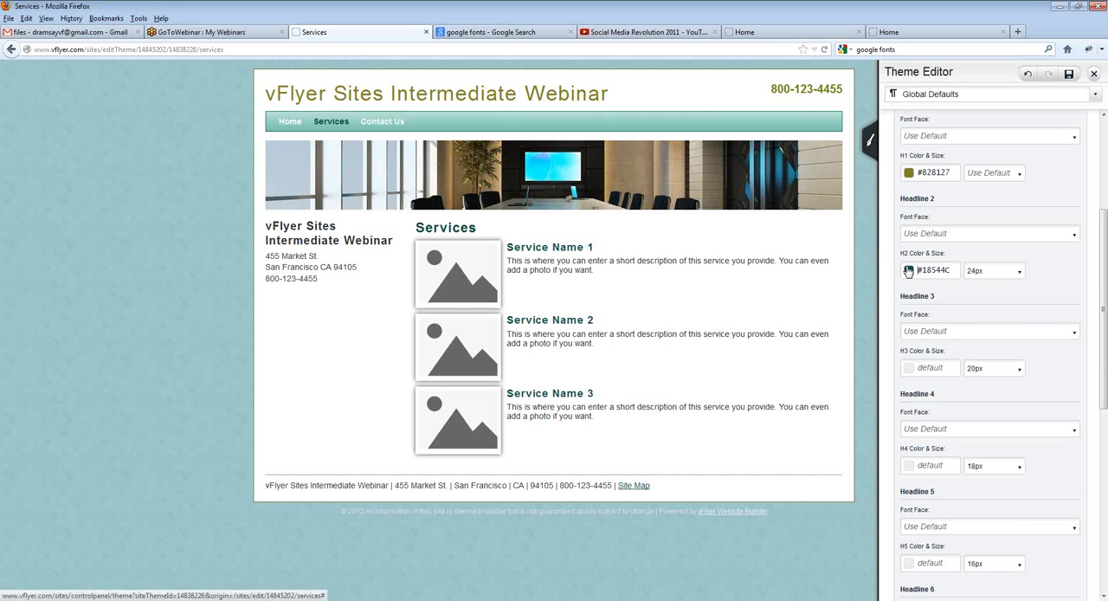
{"action": "left_click_drag", "start_coordinate": [413, 231], "coordinate": [490, 231]}
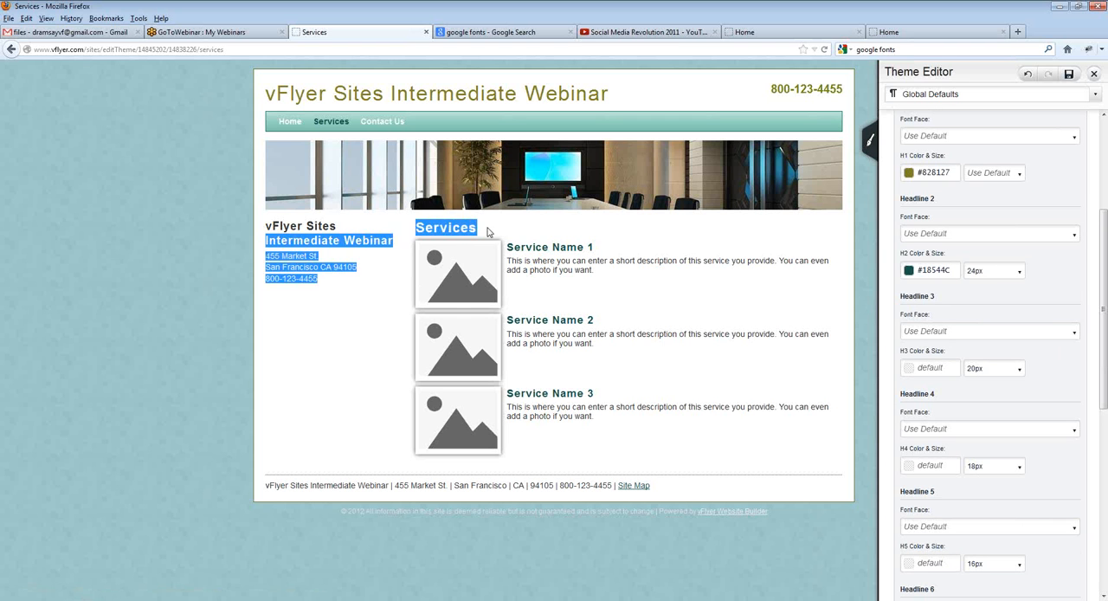
{"action": "left_click", "coordinate": [476, 228]}
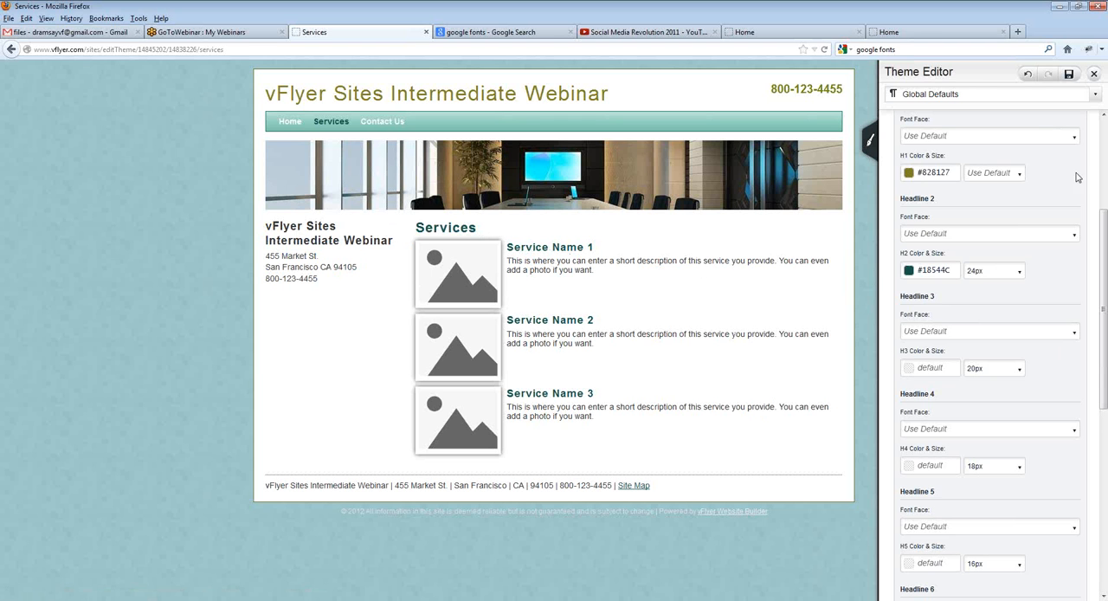
Step: Switch to the Site Header & Footer settings and set the slogan color to the recently used teal #197B6E
{"action": "left_click", "coordinate": [926, 97]}
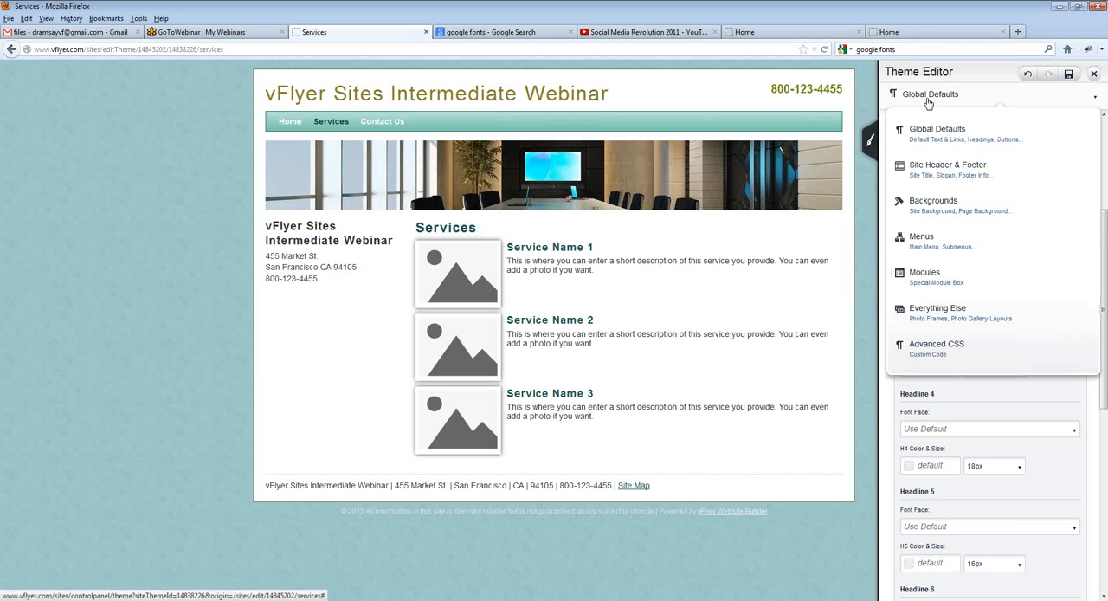
{"action": "left_click", "coordinate": [961, 180]}
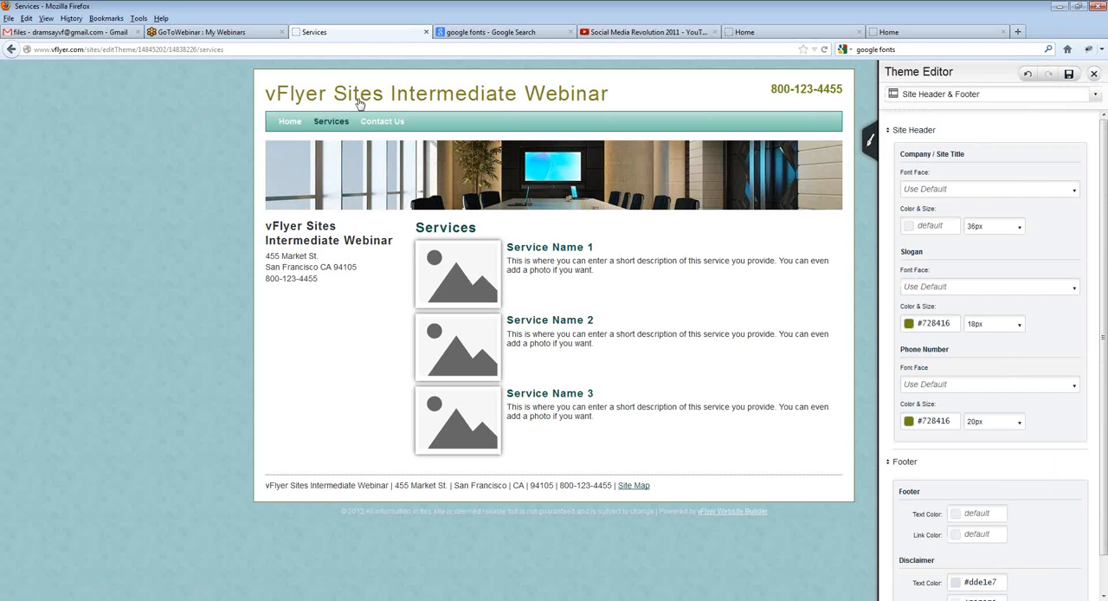
{"action": "left_click", "coordinate": [910, 324]}
{"action": "left_click", "coordinate": [1043, 393]}
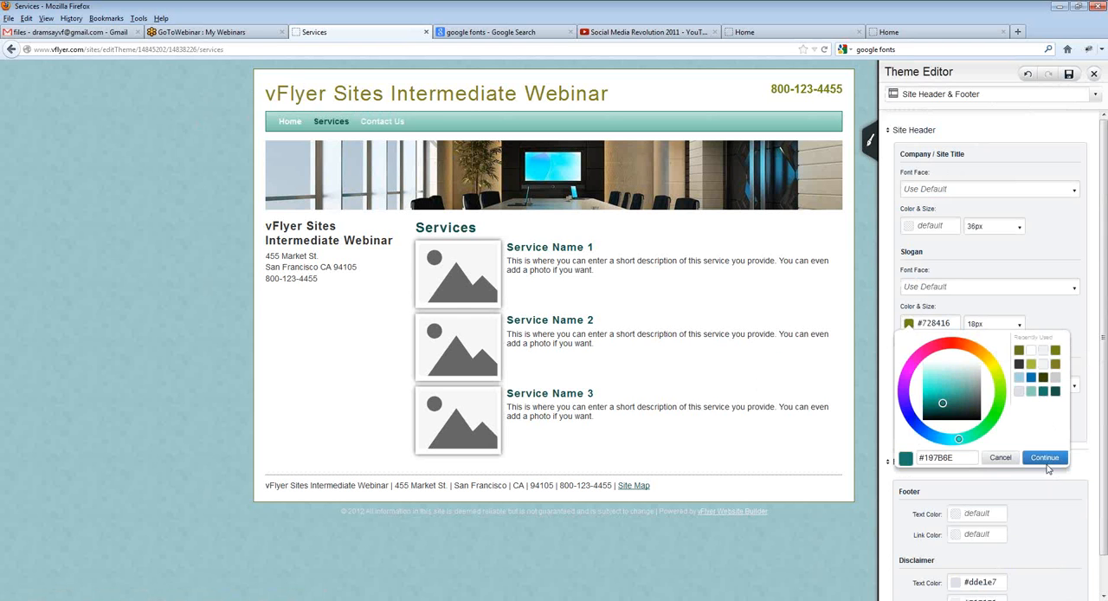
{"action": "left_click", "coordinate": [1049, 468]}
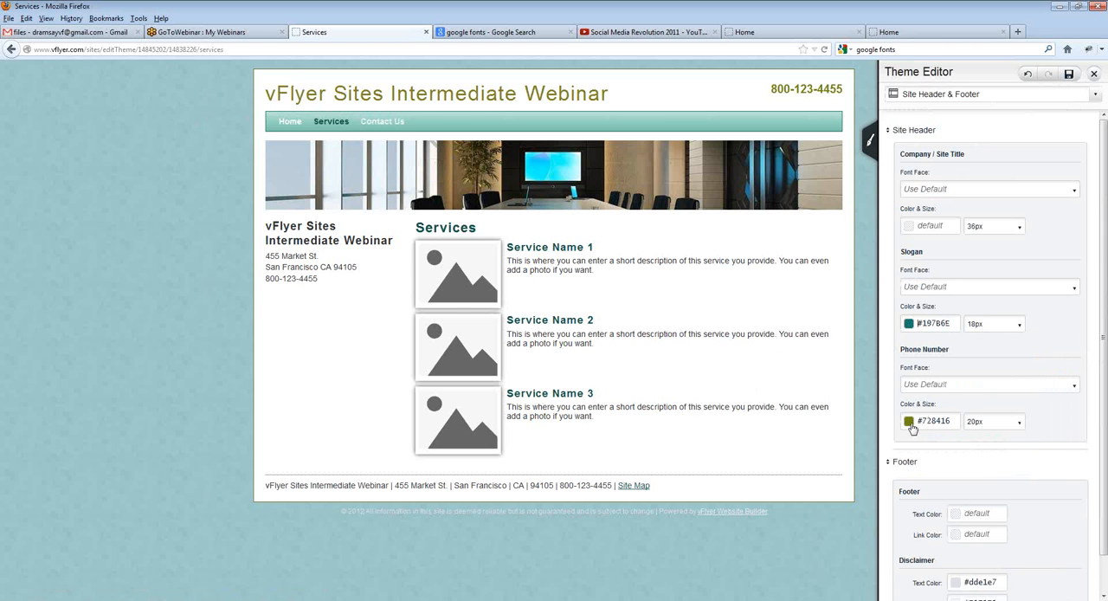
Step: Set the header's phone number and company/site title colors to the recently used teal #197B6E
{"action": "left_click", "coordinate": [910, 423]}
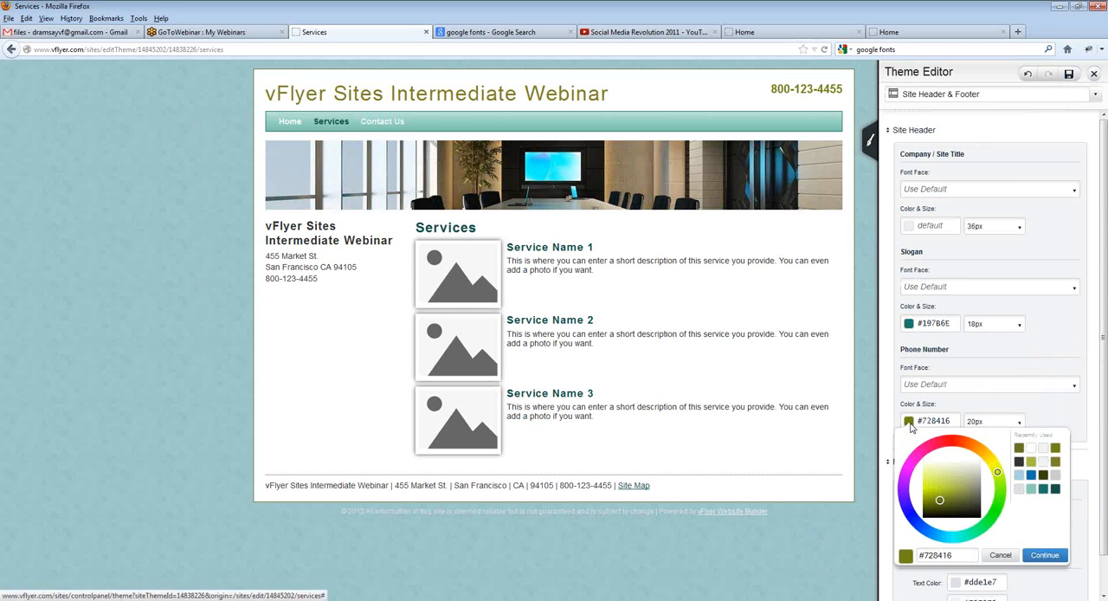
{"action": "left_click", "coordinate": [1043, 489]}
{"action": "left_click", "coordinate": [1044, 555]}
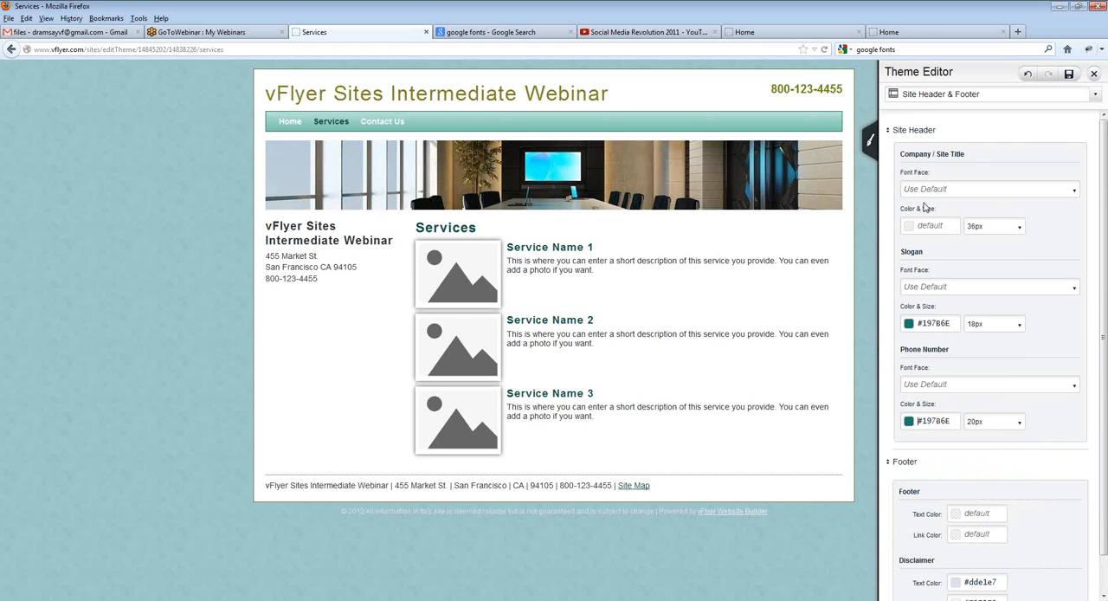
{"action": "left_click", "coordinate": [908, 226]}
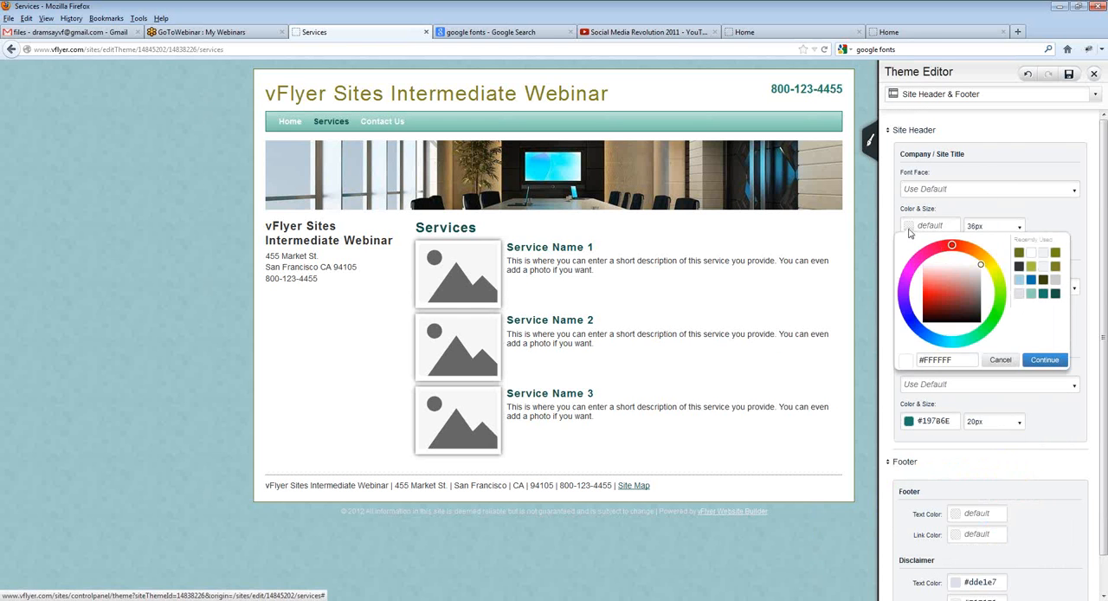
{"action": "left_click", "coordinate": [1043, 294]}
{"action": "left_click", "coordinate": [1044, 359]}
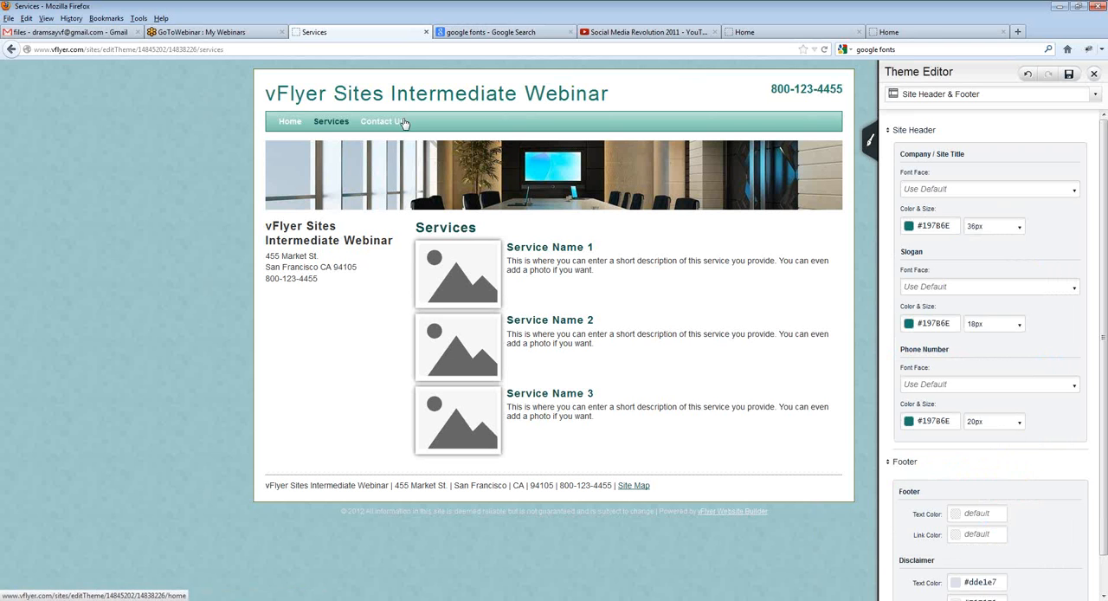
Step: Save the theme with its updated site header colors
{"action": "scroll", "coordinate": [1061, 366], "scroll_direction": "down", "scroll_amount": 1}
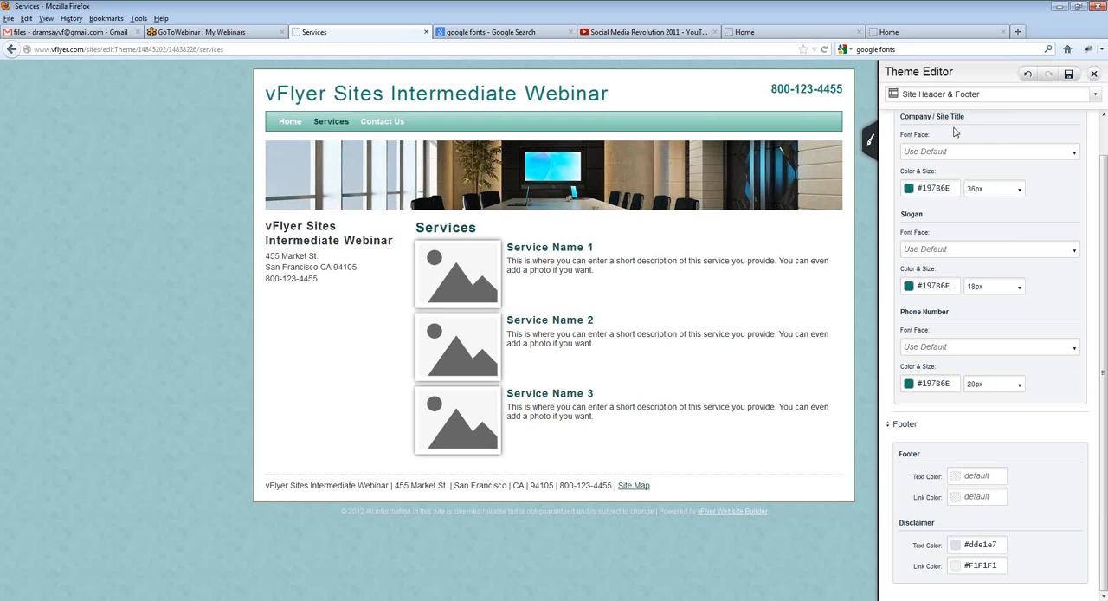
{"action": "left_click", "coordinate": [992, 102]}
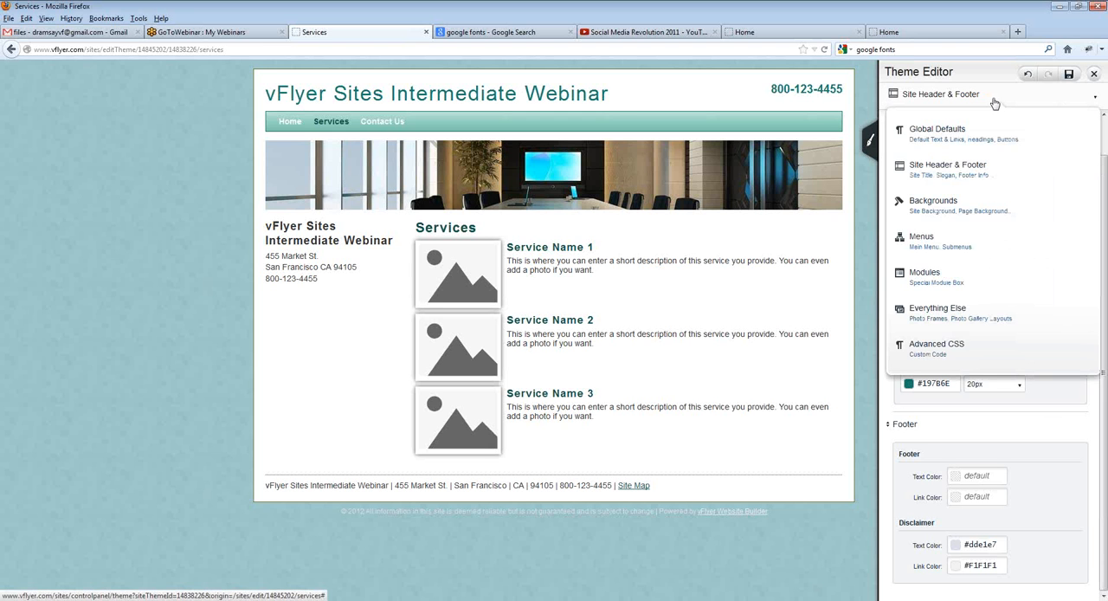
{"action": "left_click", "coordinate": [989, 94]}
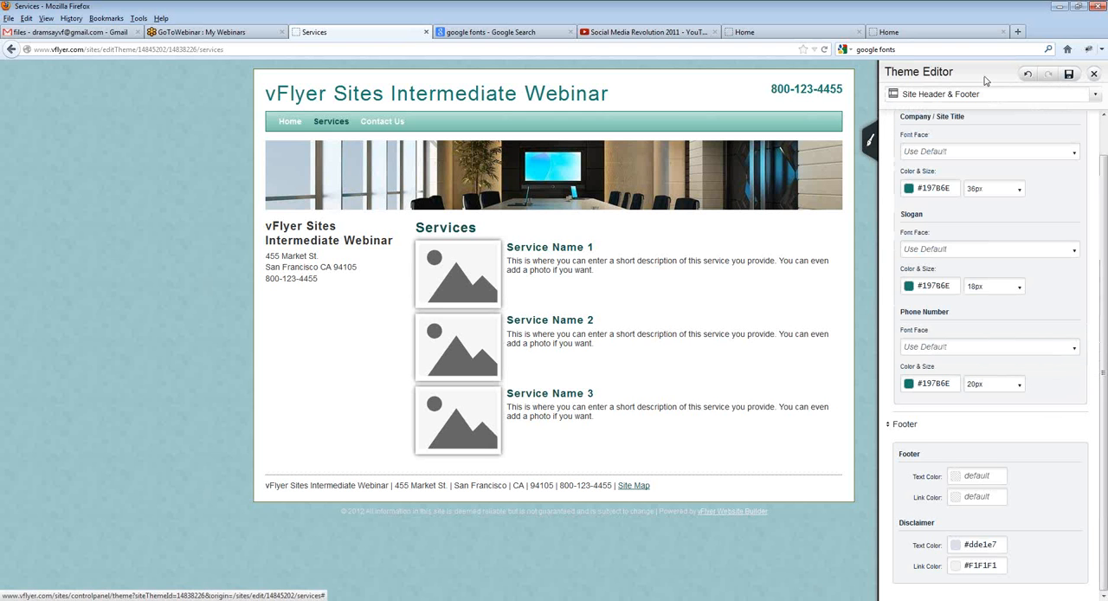
{"action": "left_click", "coordinate": [1070, 75]}
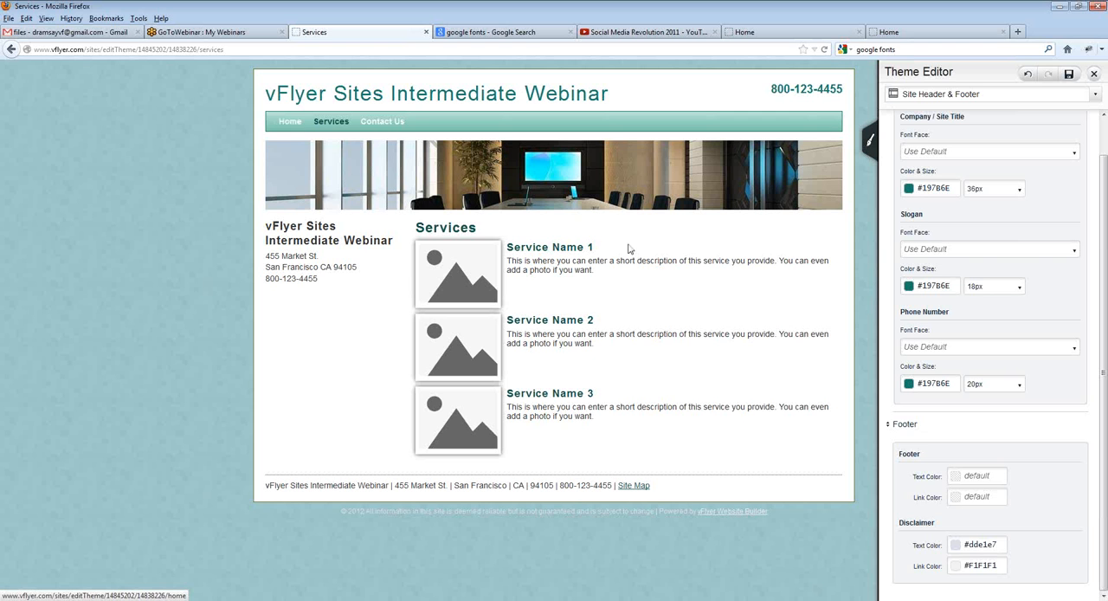
Step: Switch the theme settings from Site Header & Footer to the Advanced CSS custom code
{"action": "scroll", "coordinate": [1009, 226], "scroll_direction": "up", "scroll_amount": 1}
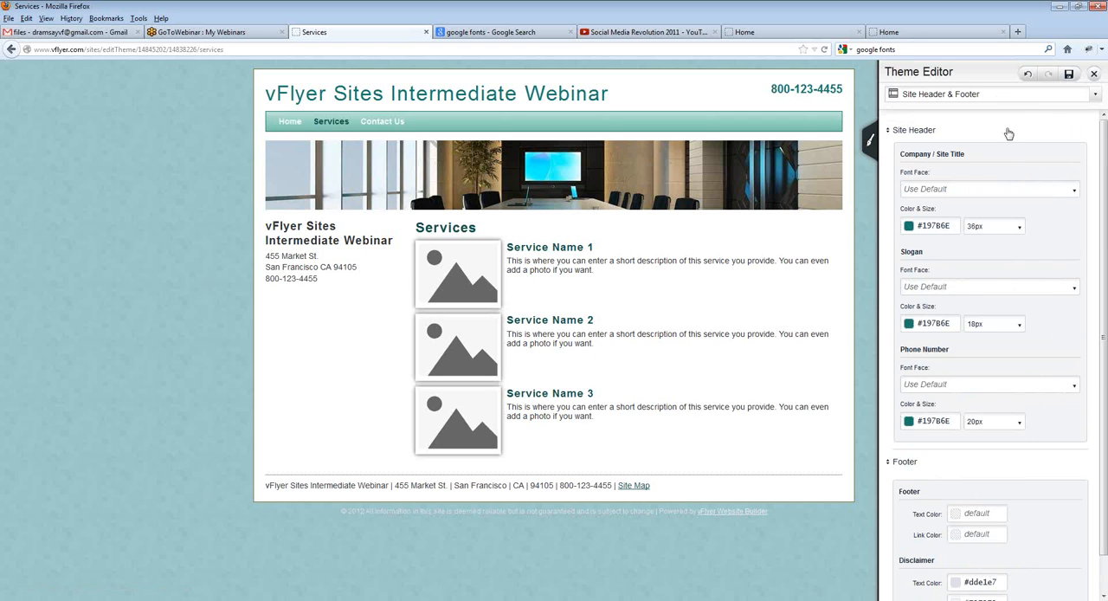
{"action": "left_click", "coordinate": [991, 95]}
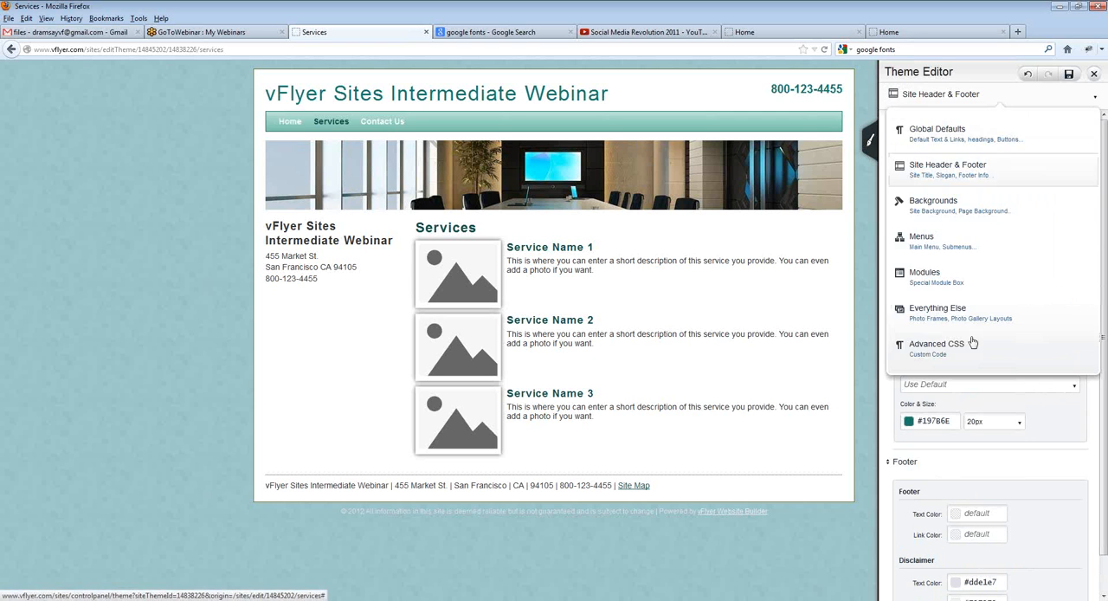
{"action": "left_click", "coordinate": [929, 98]}
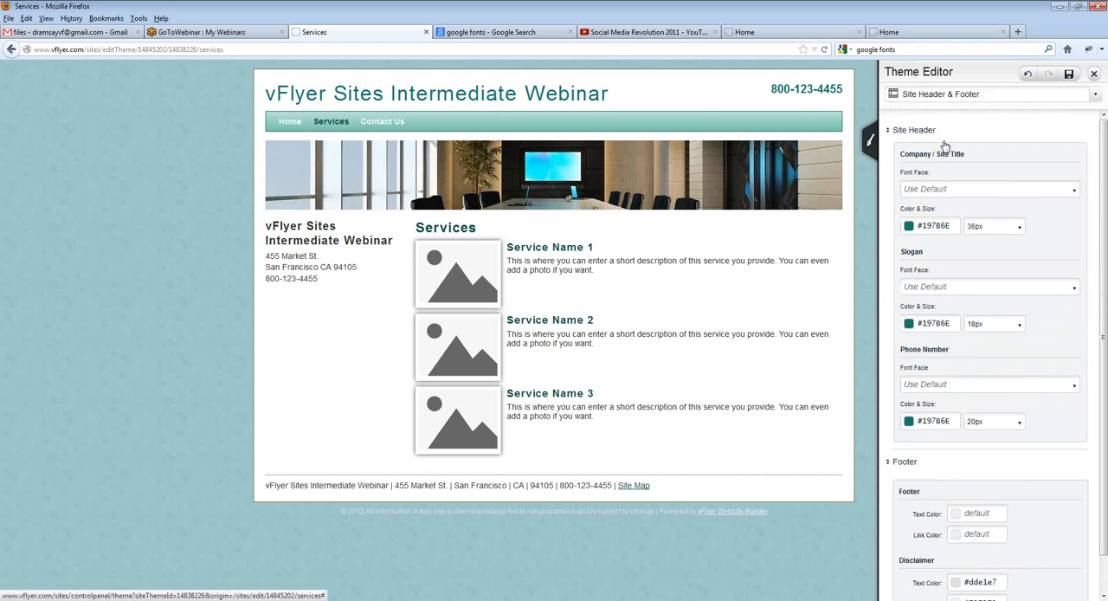
{"action": "mouse_move", "coordinate": [947, 98]}
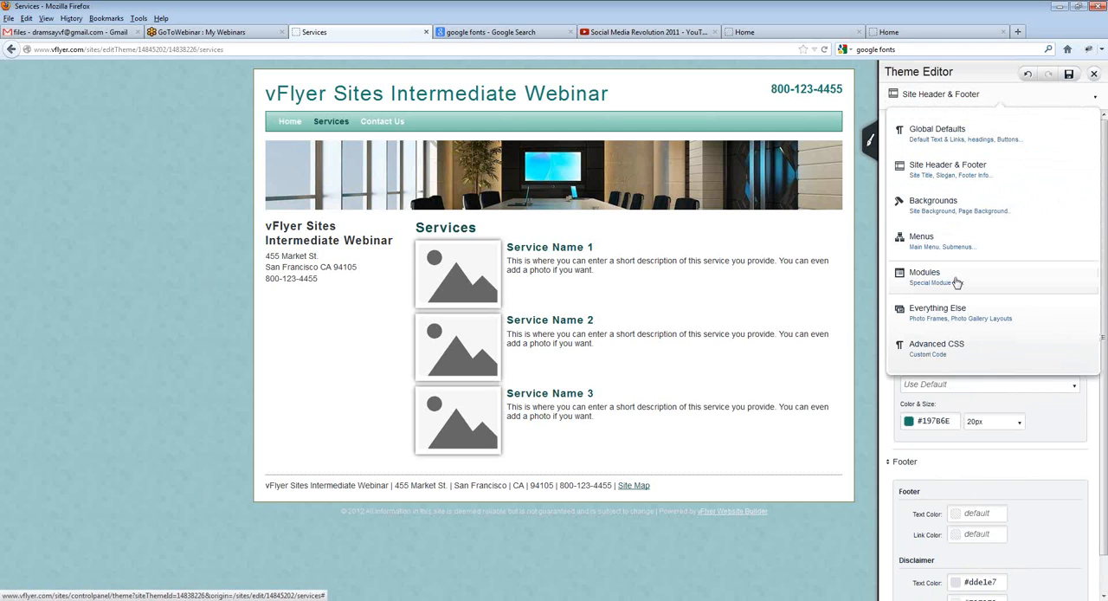
{"action": "left_click", "coordinate": [960, 349]}
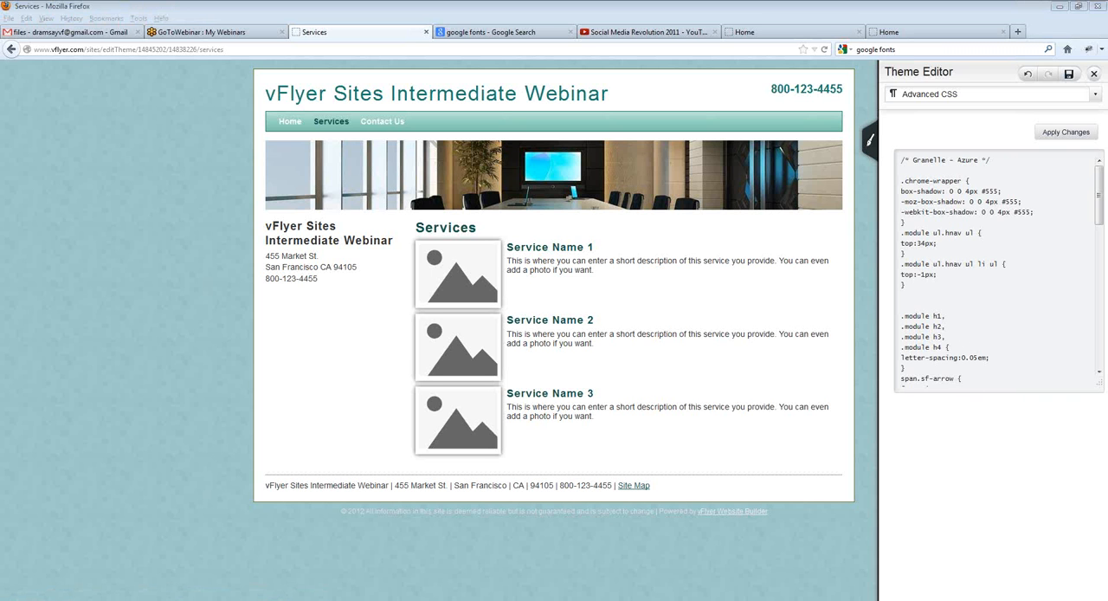
Step: Look through the theme's custom CSS and add two blank lines below the opening "/* Granelle - Azure */" comment
{"action": "left_click", "coordinate": [1014, 233]}
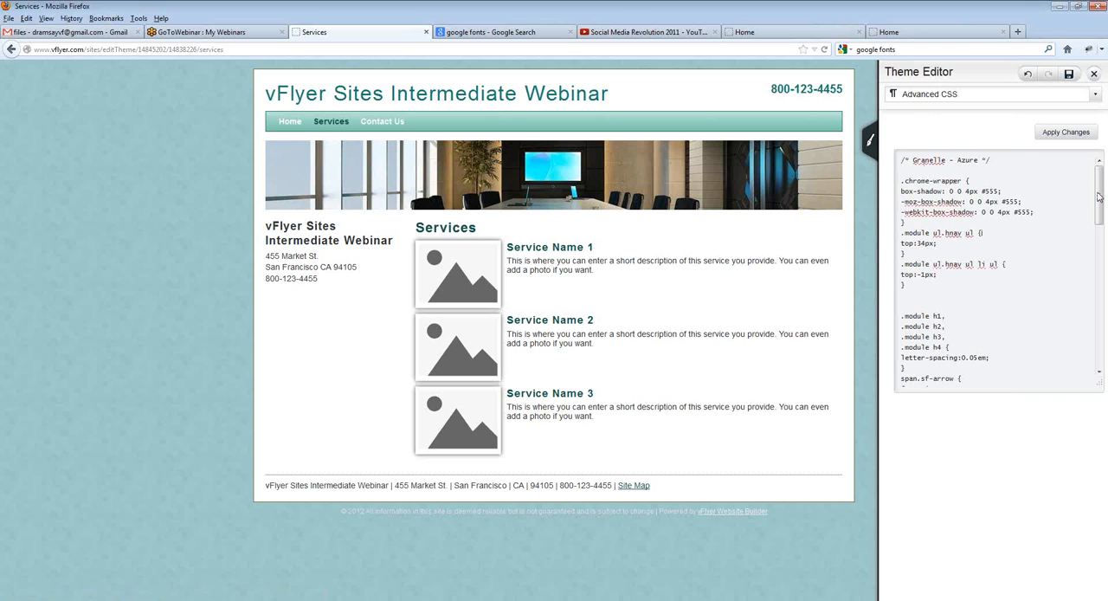
{"action": "left_click_drag", "start_coordinate": [1099, 198], "coordinate": [1099, 244]}
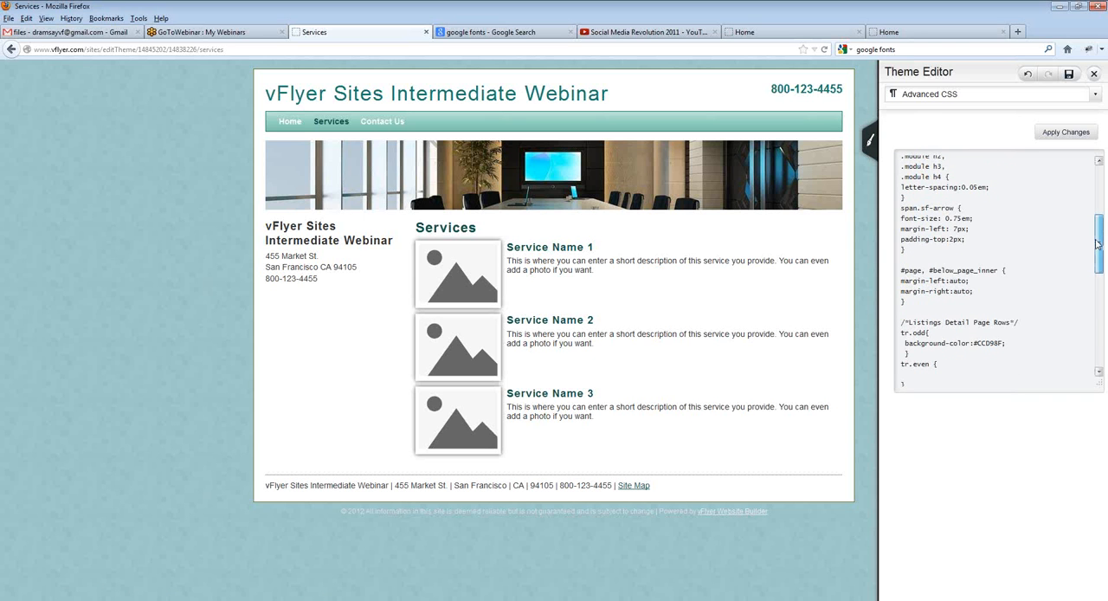
{"action": "left_click", "coordinate": [1100, 370]}
{"action": "left_click_drag", "start_coordinate": [1101, 366], "coordinate": [1100, 201]}
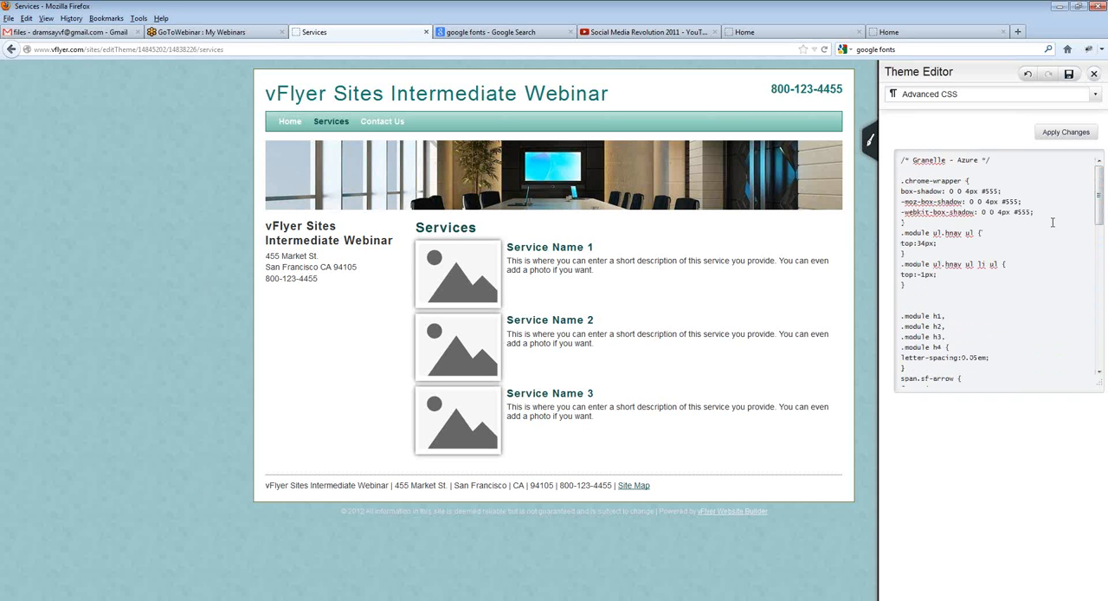
{"action": "key", "text": "Return"}
{"action": "key", "text": "Return"}
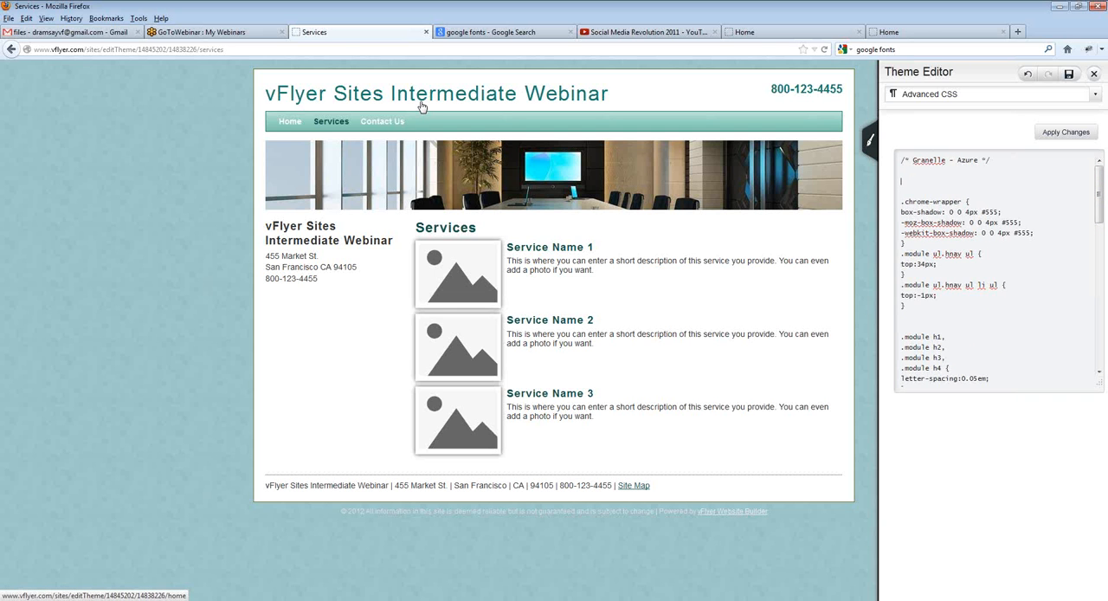
Step: Switch to the browser page with the "google fonts" search, rerun it and open the Google Web Fonts site
{"action": "left_click", "coordinate": [485, 32]}
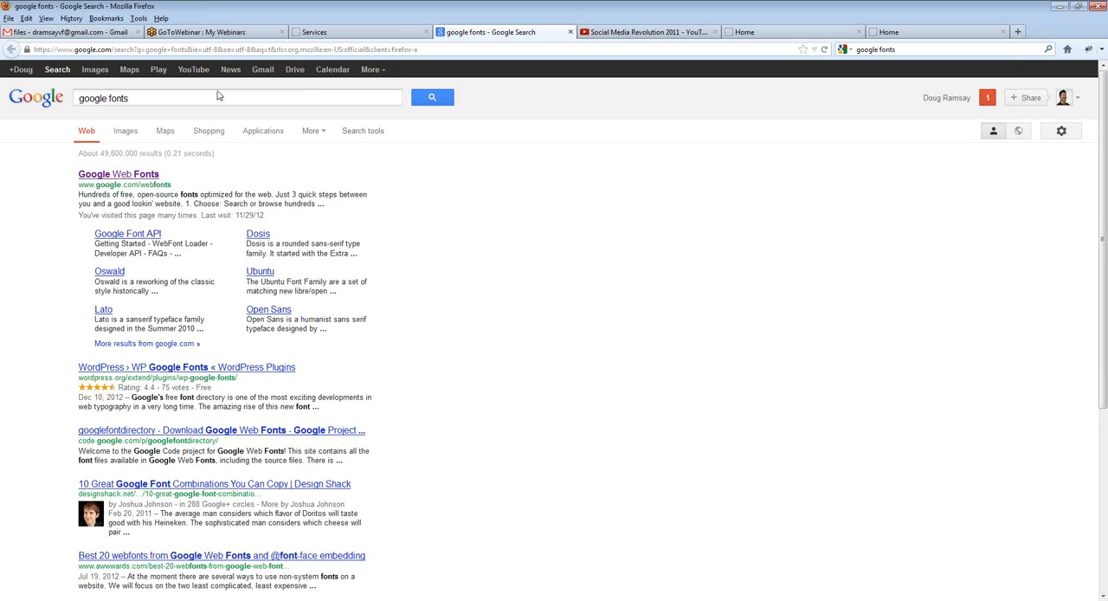
{"action": "left_click", "coordinate": [424, 97]}
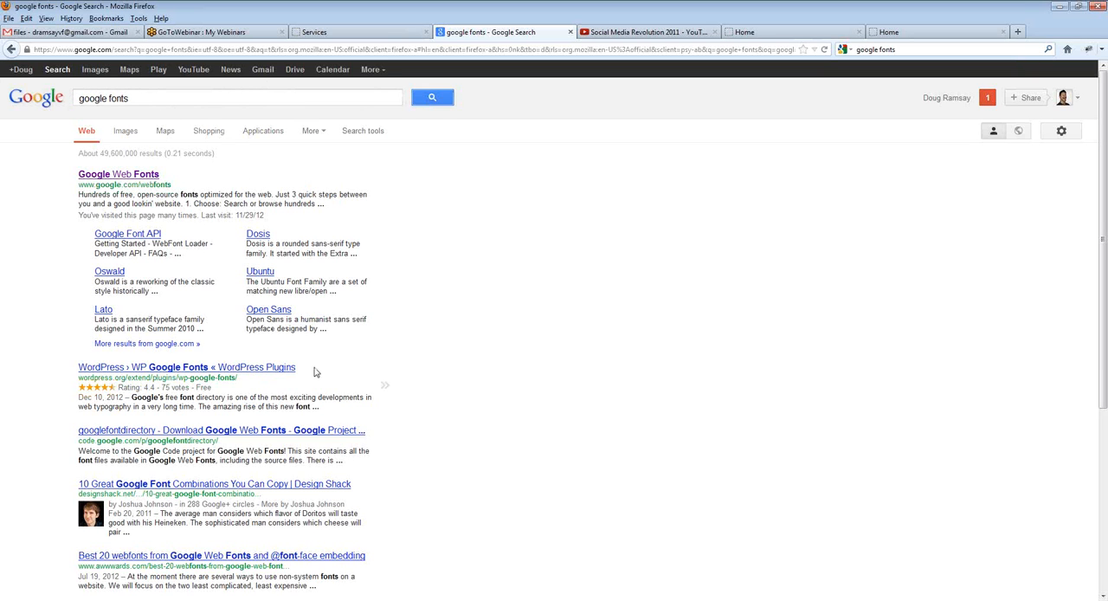
{"action": "left_click", "coordinate": [119, 177]}
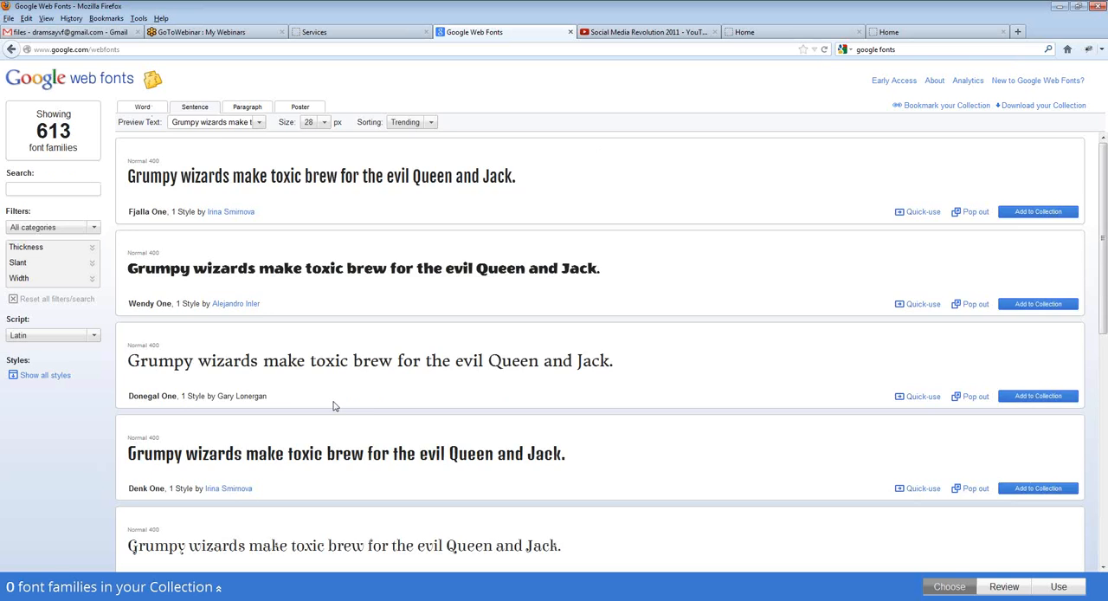
Step: Filter the font families to the Handwriting category only, excluding Serif, Sans Serif and Display
{"action": "scroll", "coordinate": [335, 405], "scroll_direction": "down", "scroll_amount": 1}
{"action": "scroll", "coordinate": [184, 428], "scroll_direction": "down", "scroll_amount": 3}
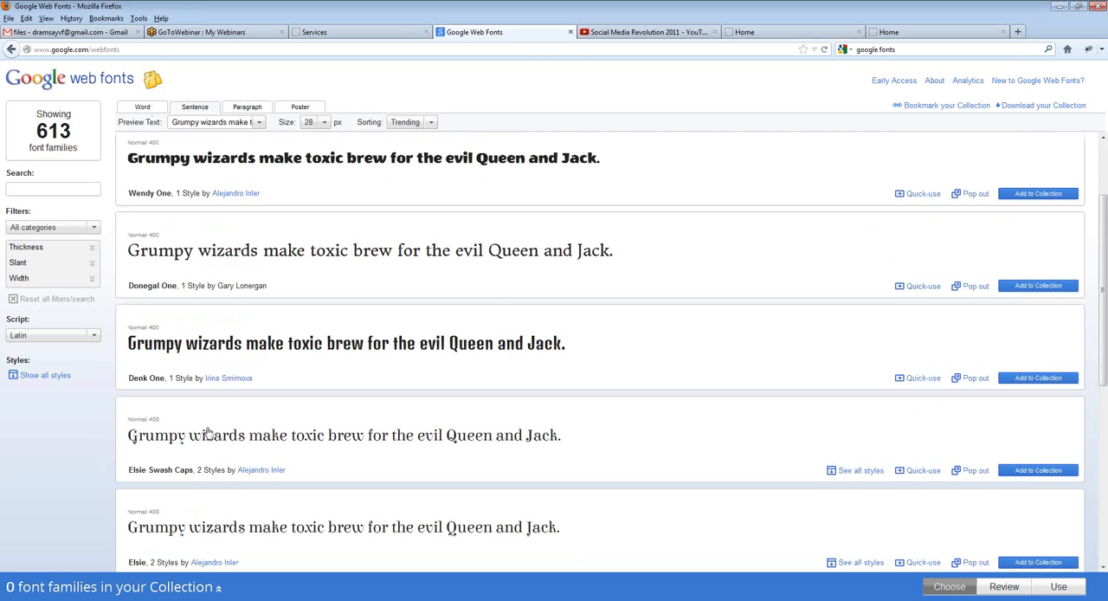
{"action": "scroll", "coordinate": [205, 429], "scroll_direction": "down", "scroll_amount": 4}
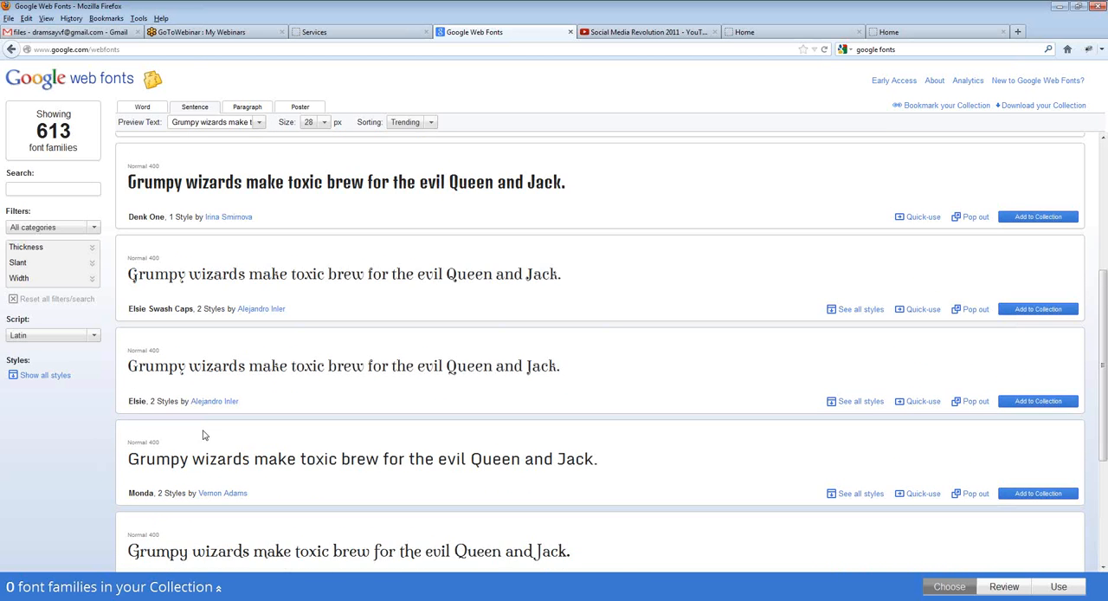
{"action": "scroll", "coordinate": [205, 436], "scroll_direction": "up", "scroll_amount": 8}
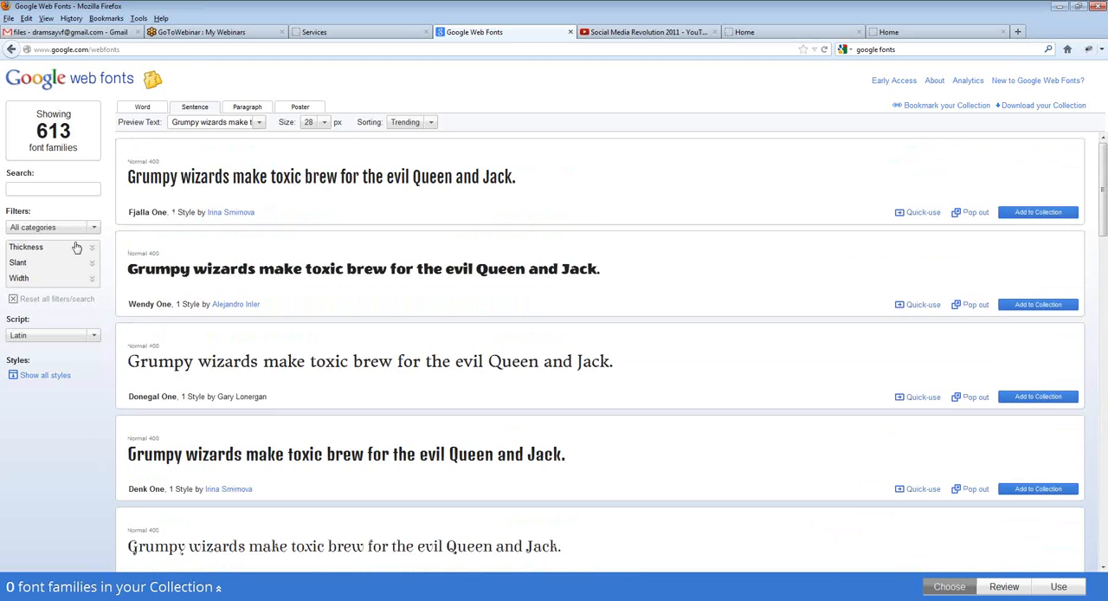
{"action": "left_click", "coordinate": [52, 229]}
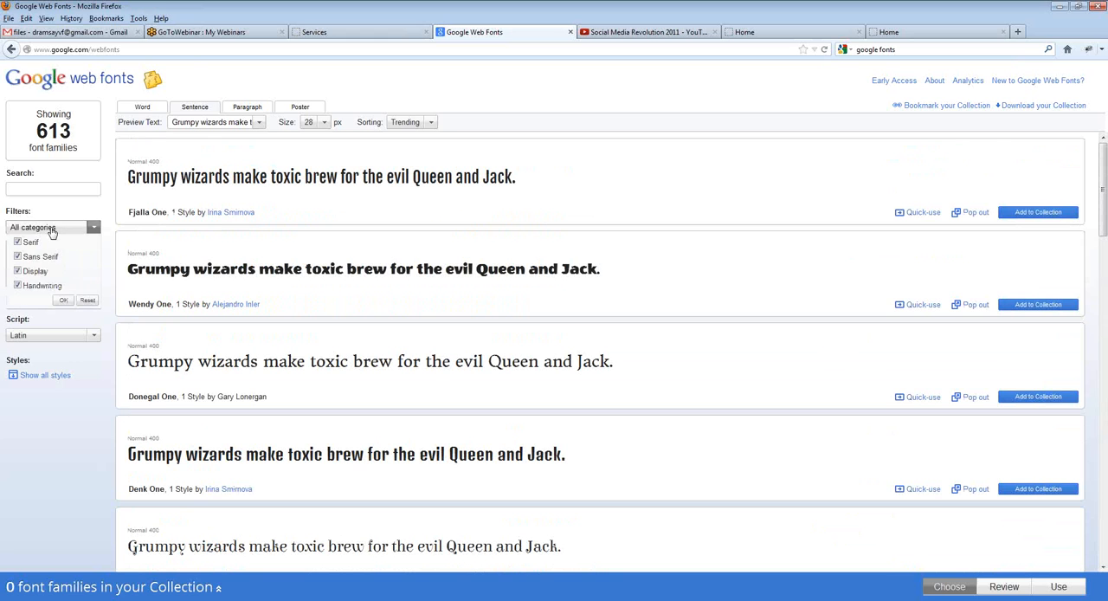
{"action": "left_click", "coordinate": [17, 270]}
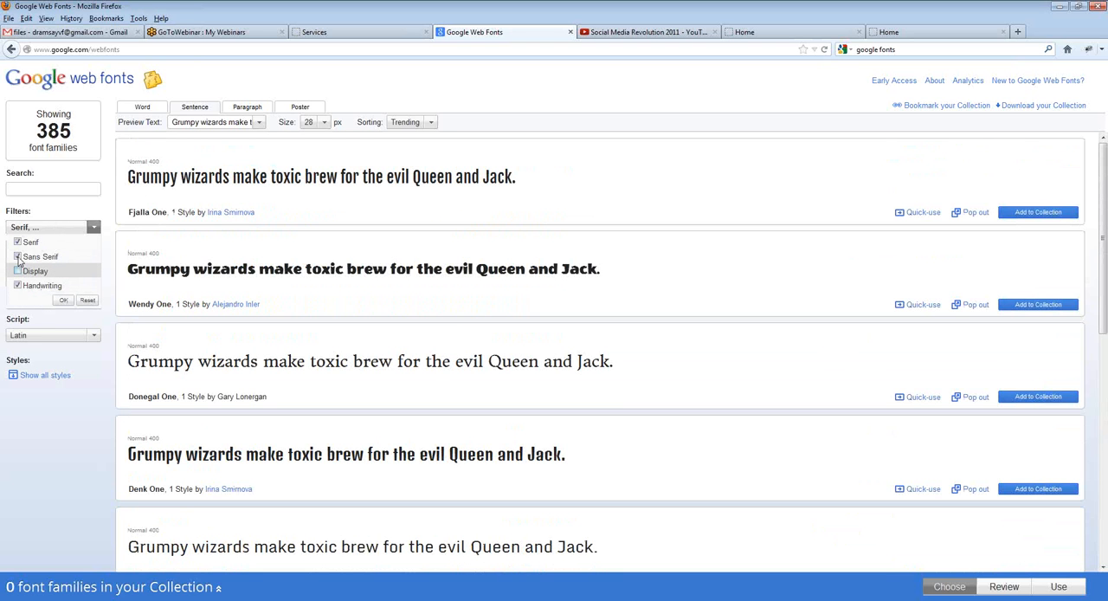
{"action": "left_click", "coordinate": [18, 257]}
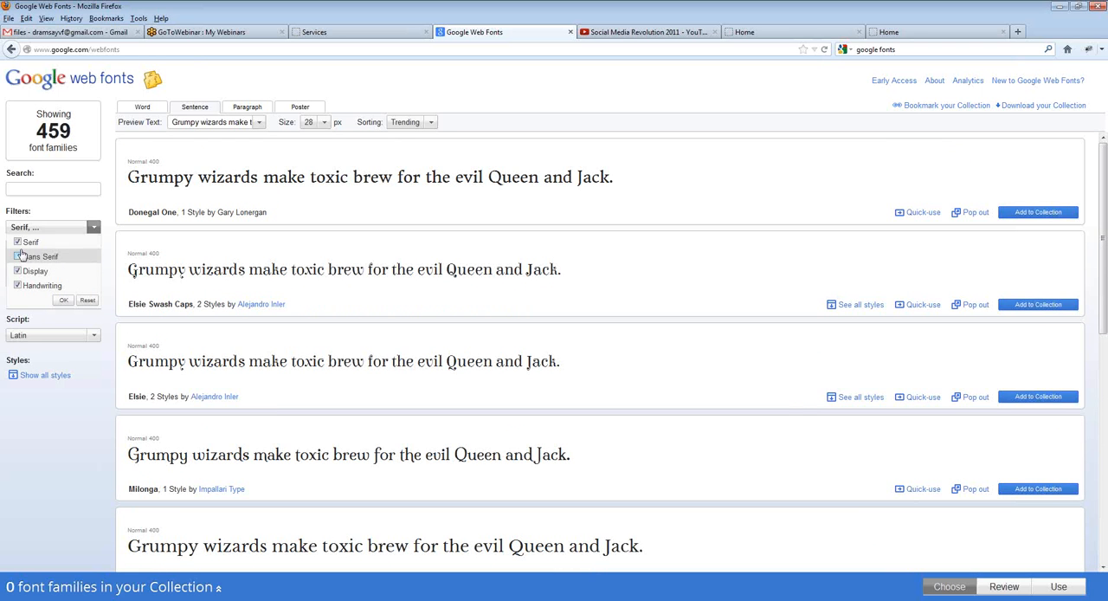
{"action": "left_click", "coordinate": [18, 271]}
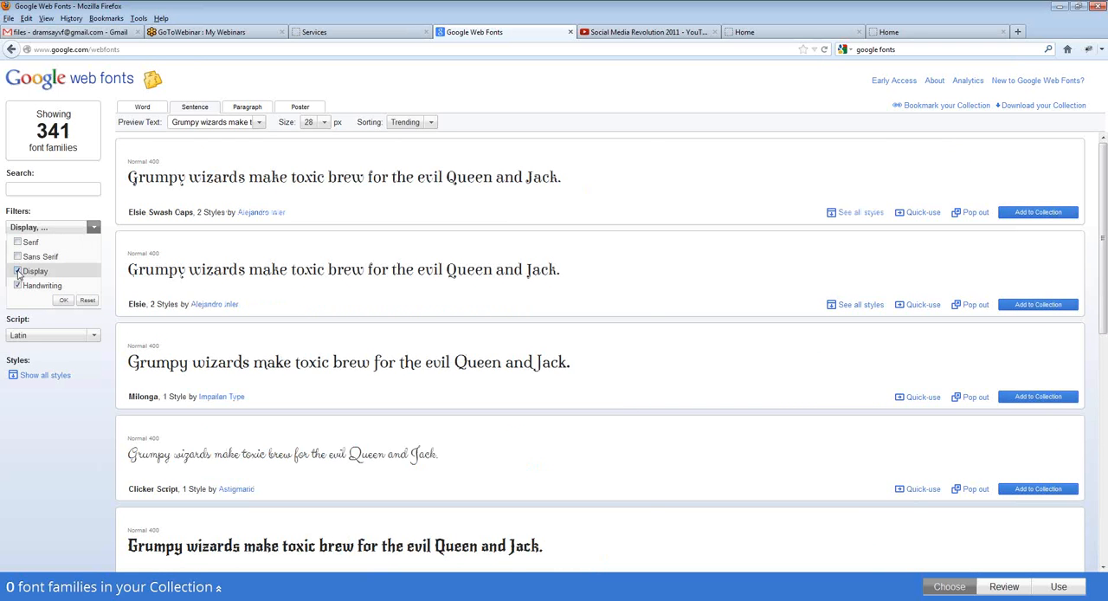
{"action": "left_click", "coordinate": [19, 271]}
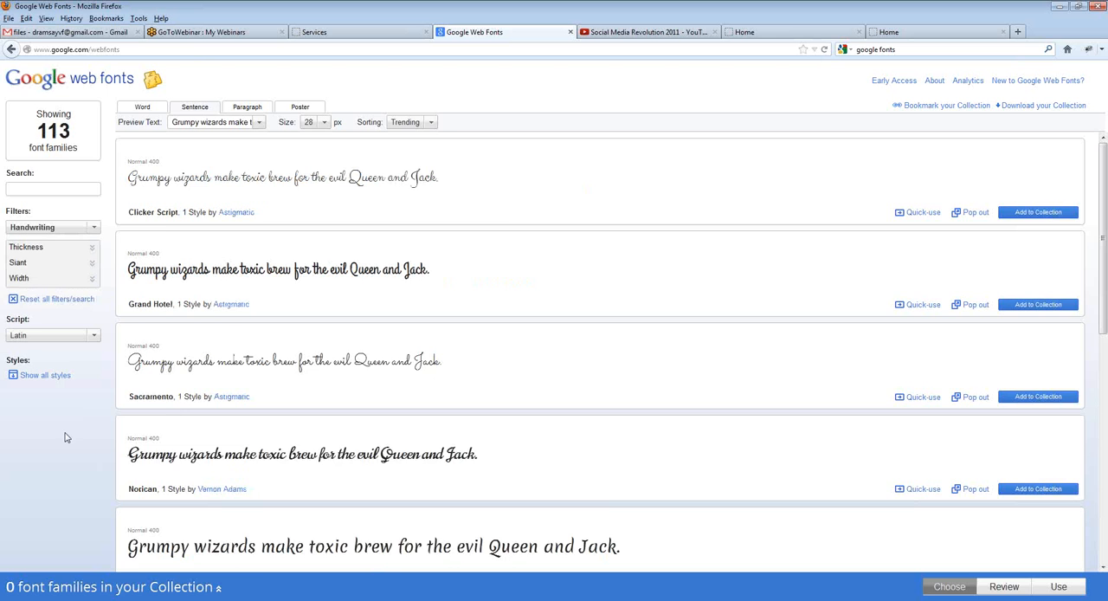
Step: Find the Niconne font among the handwriting families and open its Quick-use page
{"action": "scroll", "coordinate": [67, 432], "scroll_direction": "down", "scroll_amount": 1}
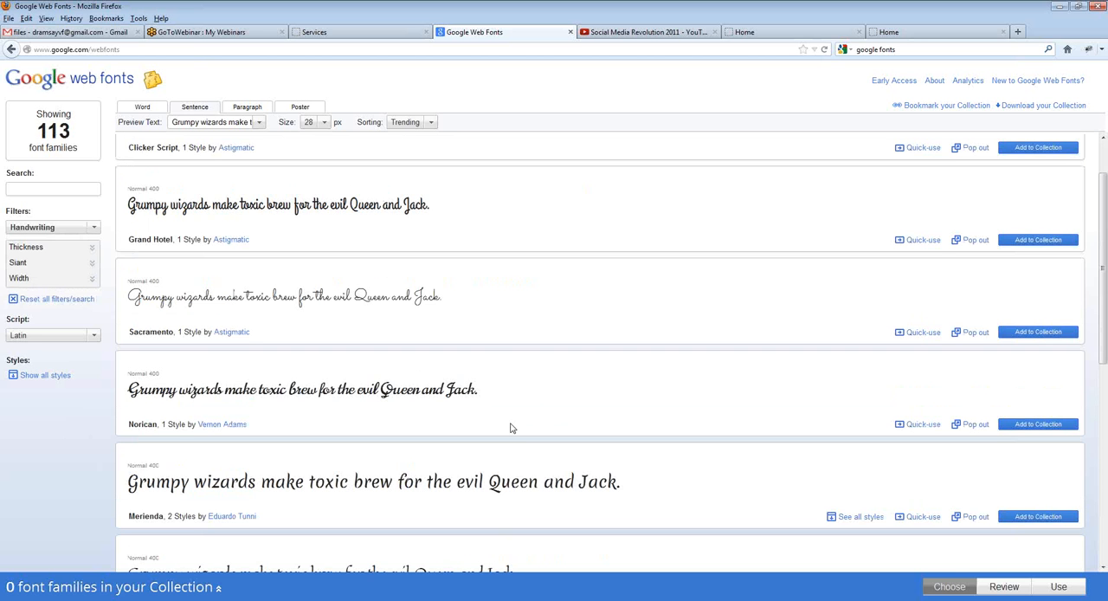
{"action": "scroll", "coordinate": [511, 428], "scroll_direction": "down", "scroll_amount": 2}
{"action": "scroll", "coordinate": [472, 441], "scroll_direction": "down", "scroll_amount": 2}
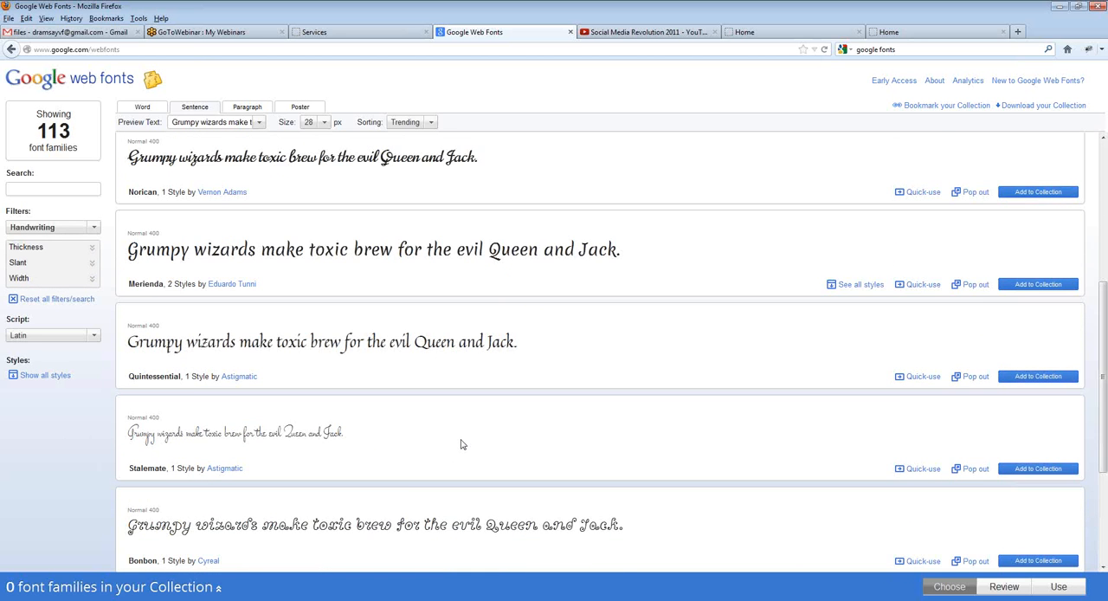
{"action": "scroll", "coordinate": [461, 444], "scroll_direction": "down", "scroll_amount": 4}
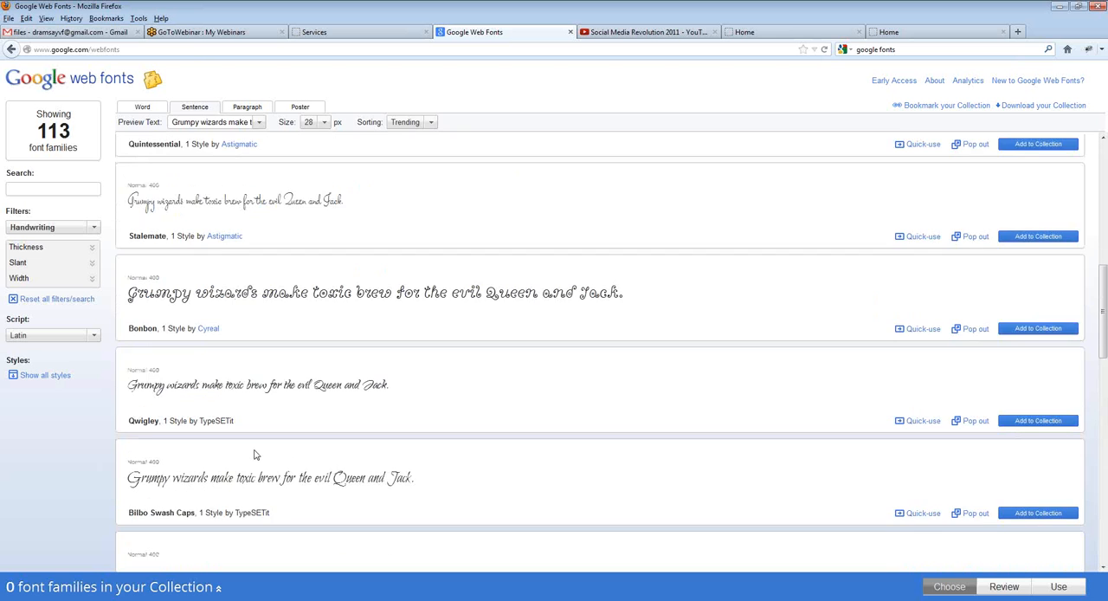
{"action": "scroll", "coordinate": [265, 447], "scroll_direction": "down", "scroll_amount": 2}
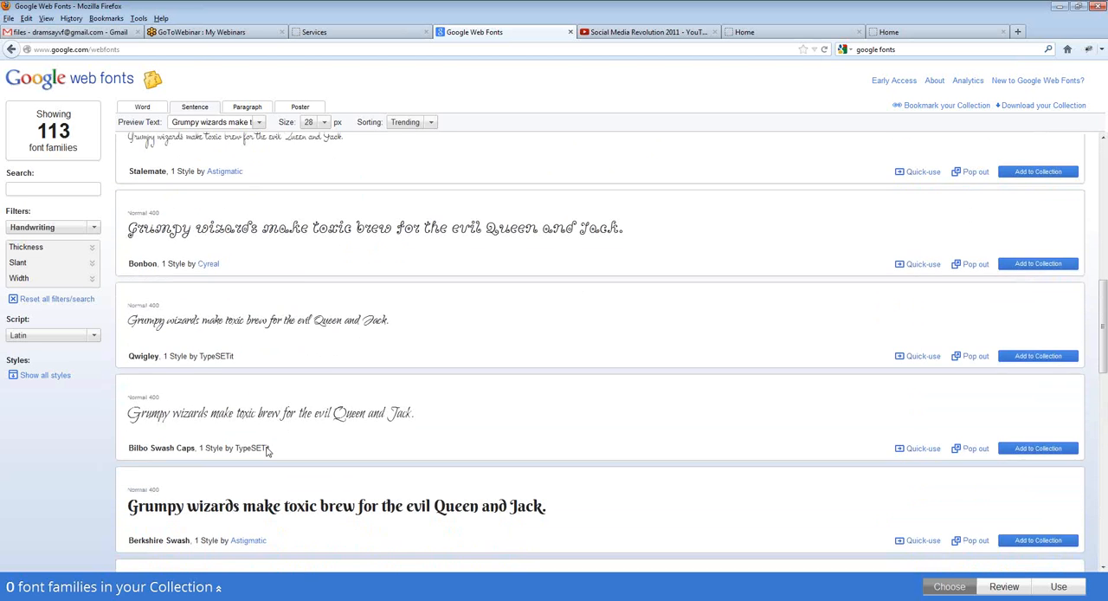
{"action": "scroll", "coordinate": [267, 447], "scroll_direction": "down", "scroll_amount": 7}
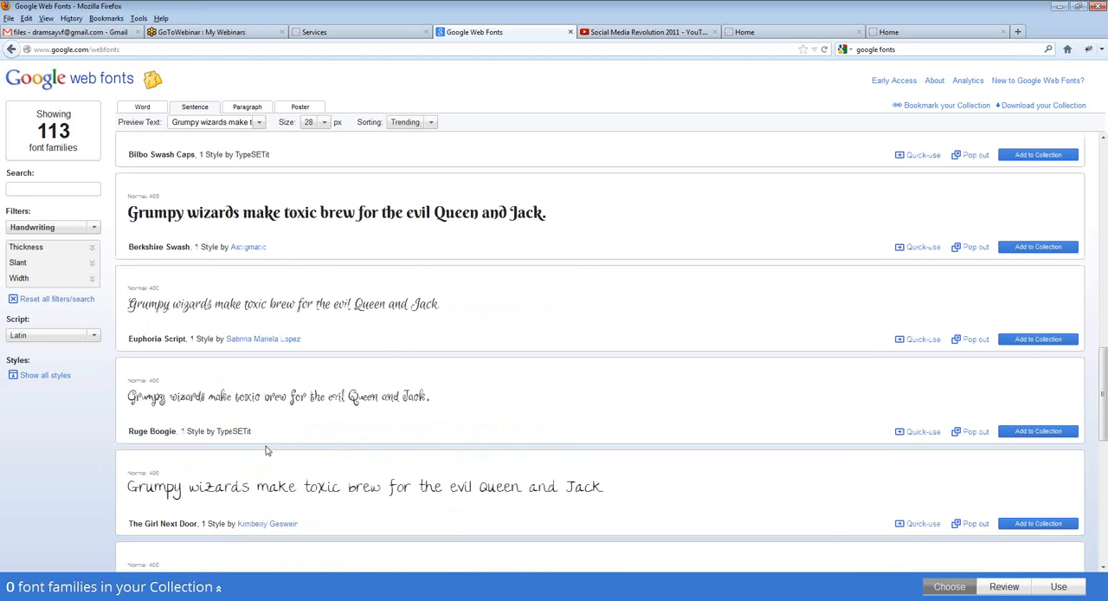
{"action": "scroll", "coordinate": [270, 443], "scroll_direction": "down", "scroll_amount": 3}
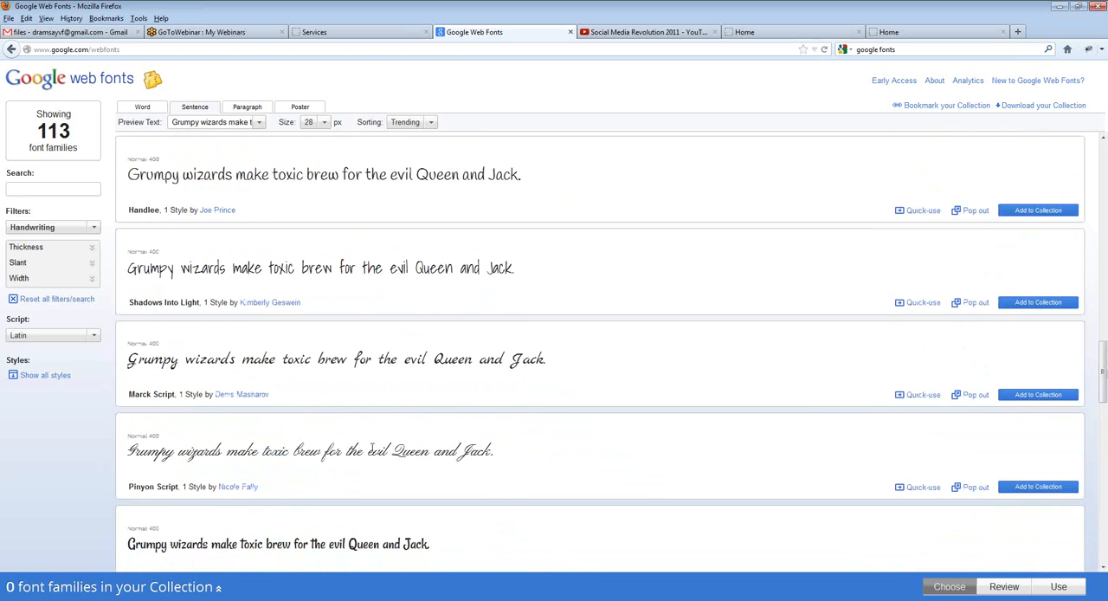
{"action": "scroll", "coordinate": [216, 496], "scroll_direction": "down", "scroll_amount": 1}
{"action": "scroll", "coordinate": [215, 496], "scroll_direction": "down", "scroll_amount": 3}
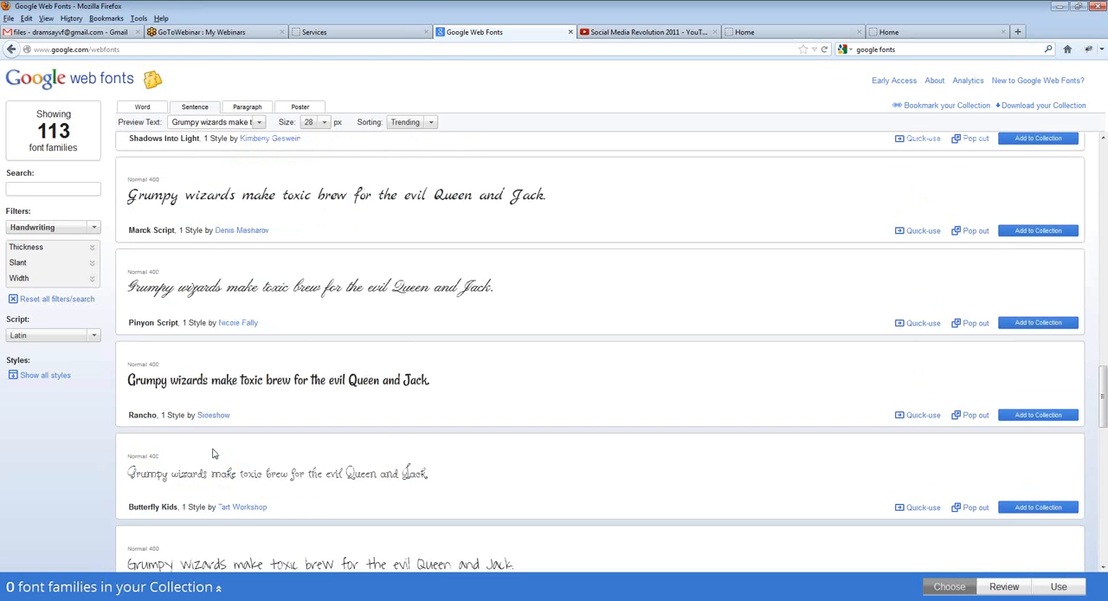
{"action": "scroll", "coordinate": [214, 453], "scroll_direction": "down", "scroll_amount": 5}
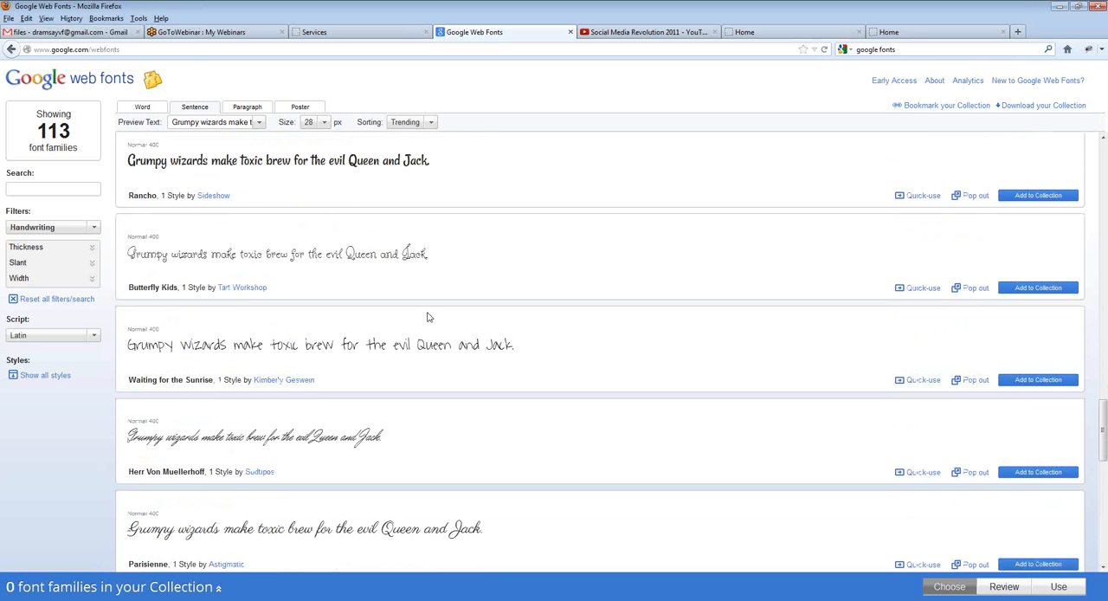
{"action": "scroll", "coordinate": [419, 316], "scroll_direction": "down", "scroll_amount": 3}
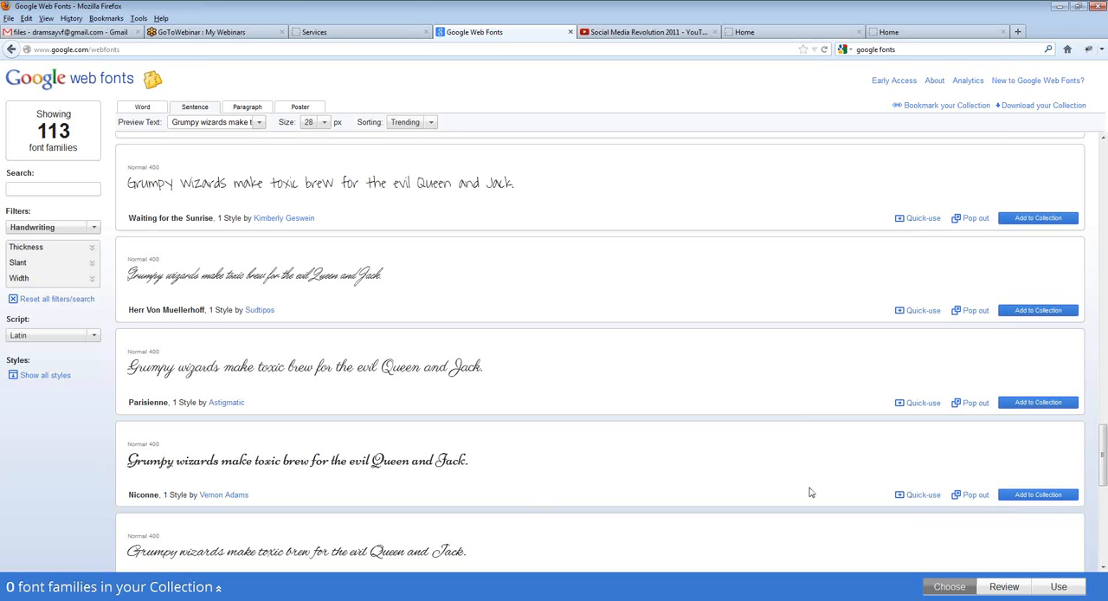
{"action": "left_click", "coordinate": [921, 495]}
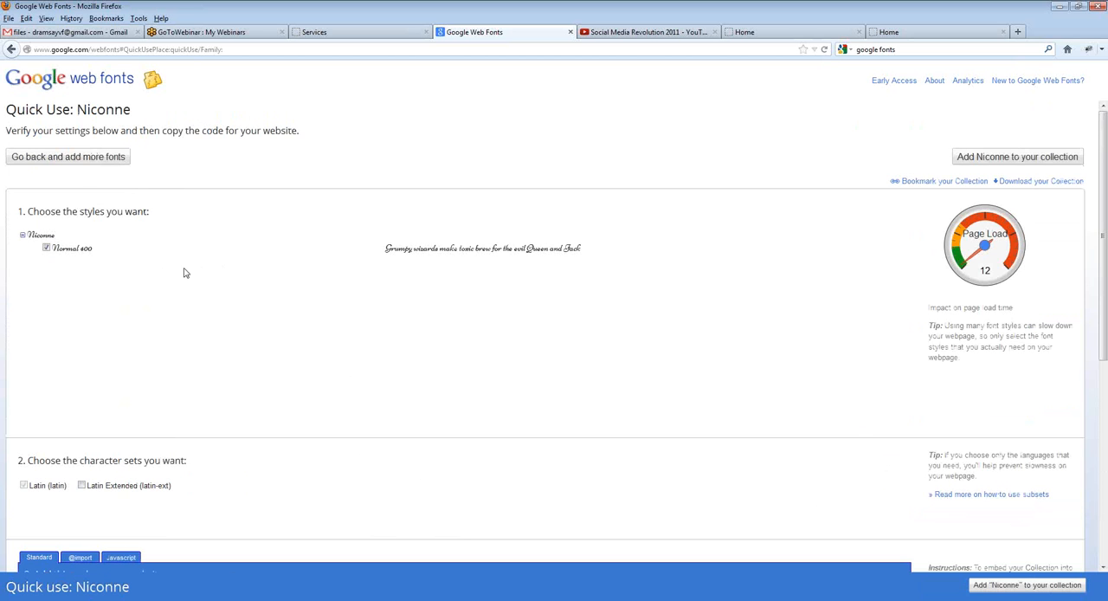
{"action": "scroll", "coordinate": [348, 326], "scroll_direction": "down", "scroll_amount": 2}
{"action": "scroll", "coordinate": [349, 320], "scroll_direction": "down", "scroll_amount": 3}
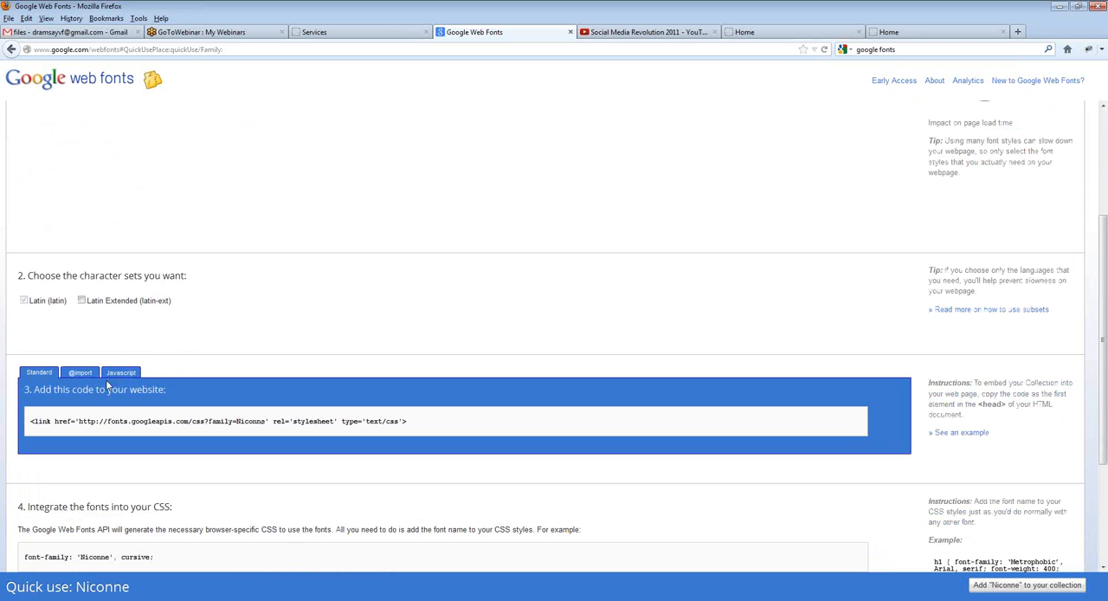
{"action": "scroll", "coordinate": [171, 296], "scroll_direction": "down", "scroll_amount": 1}
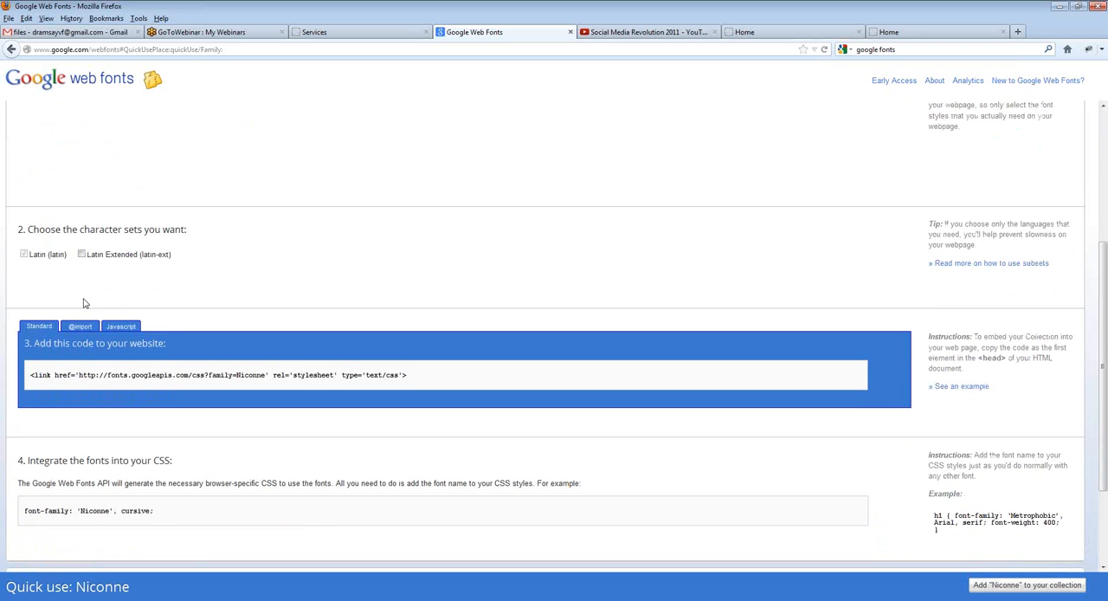
{"action": "scroll", "coordinate": [139, 303], "scroll_direction": "down", "scroll_amount": 1}
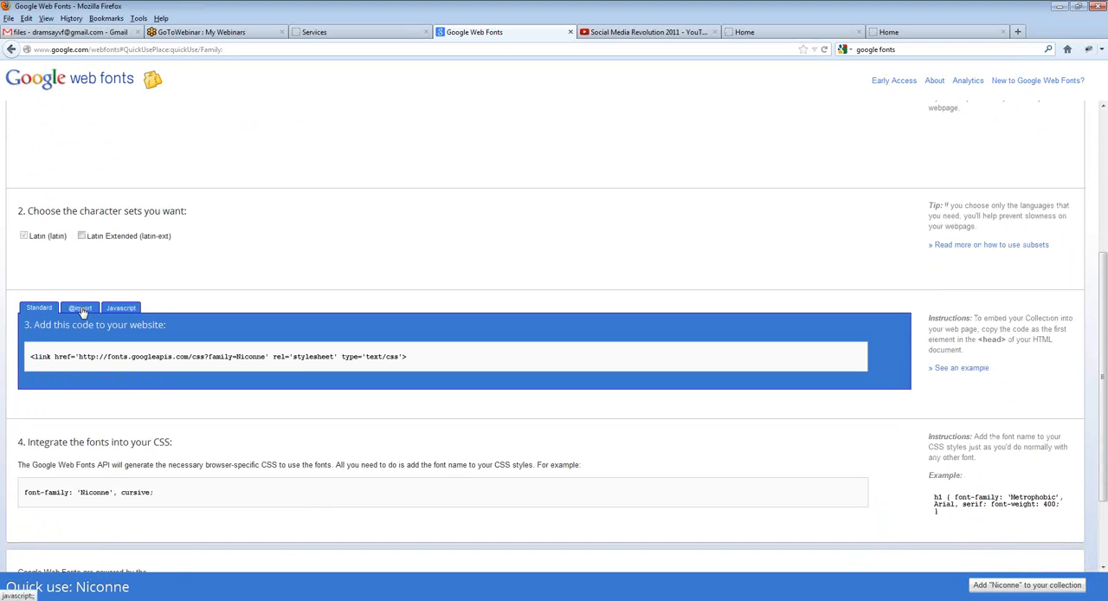
{"action": "left_click", "coordinate": [81, 309]}
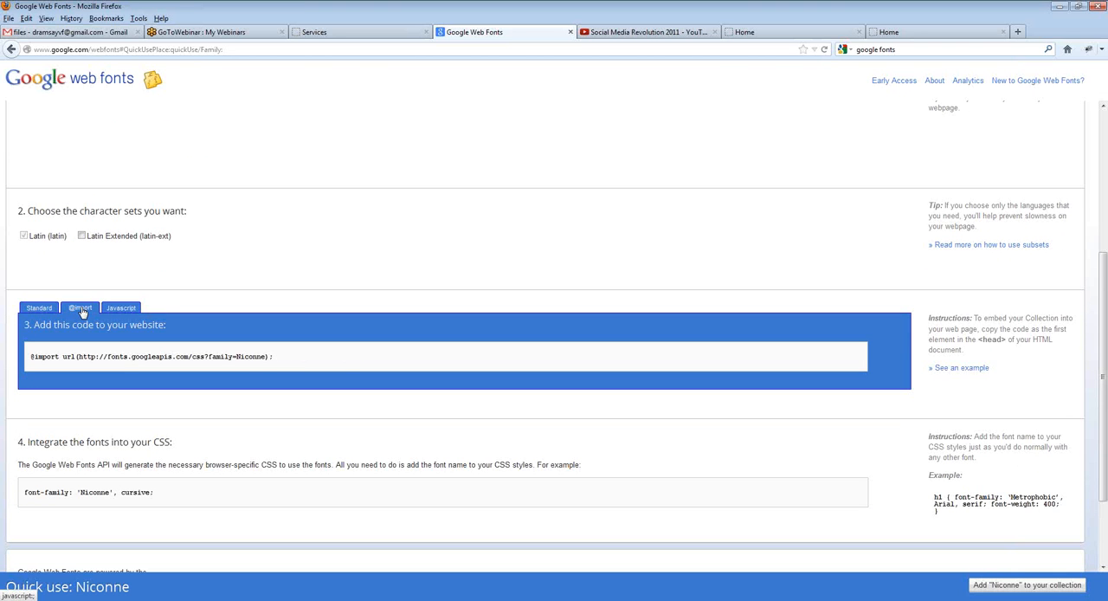
{"action": "left_click_drag", "start_coordinate": [282, 362], "coordinate": [13, 365]}
{"action": "key", "text": "ctrl+c"}
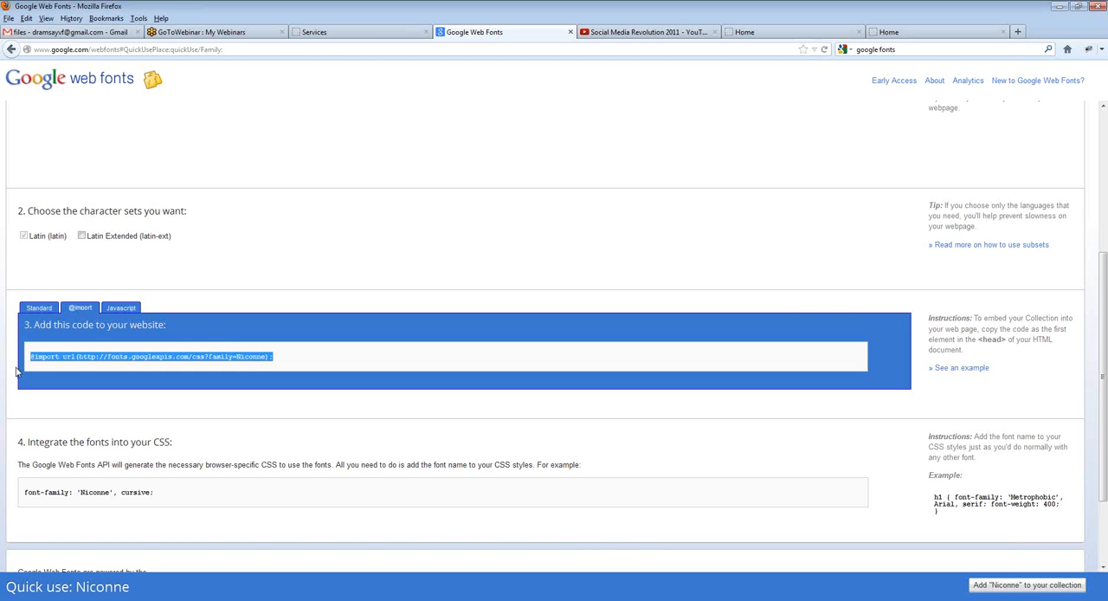
{"action": "left_click", "coordinate": [76, 356]}
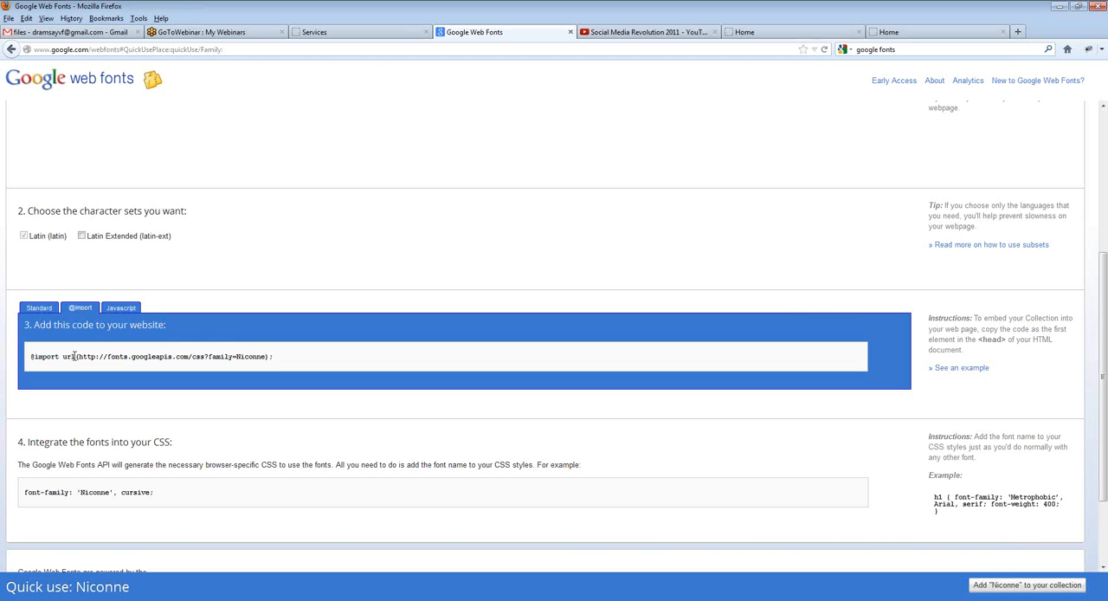
{"action": "left_click", "coordinate": [341, 33]}
{"action": "left_click", "coordinate": [970, 181]}
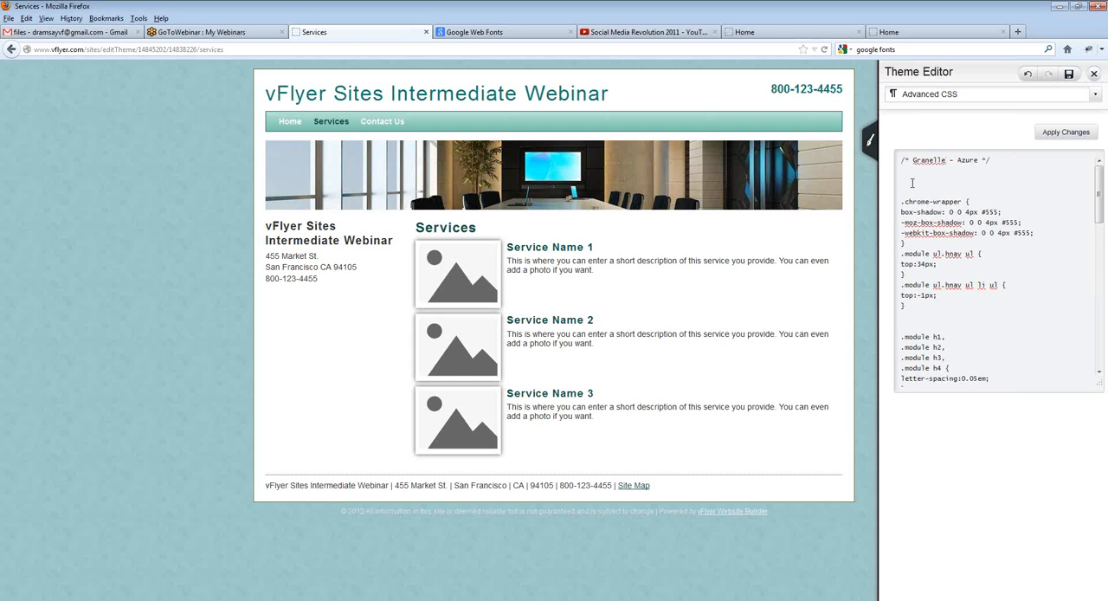
{"action": "key", "text": "ctrl+v"}
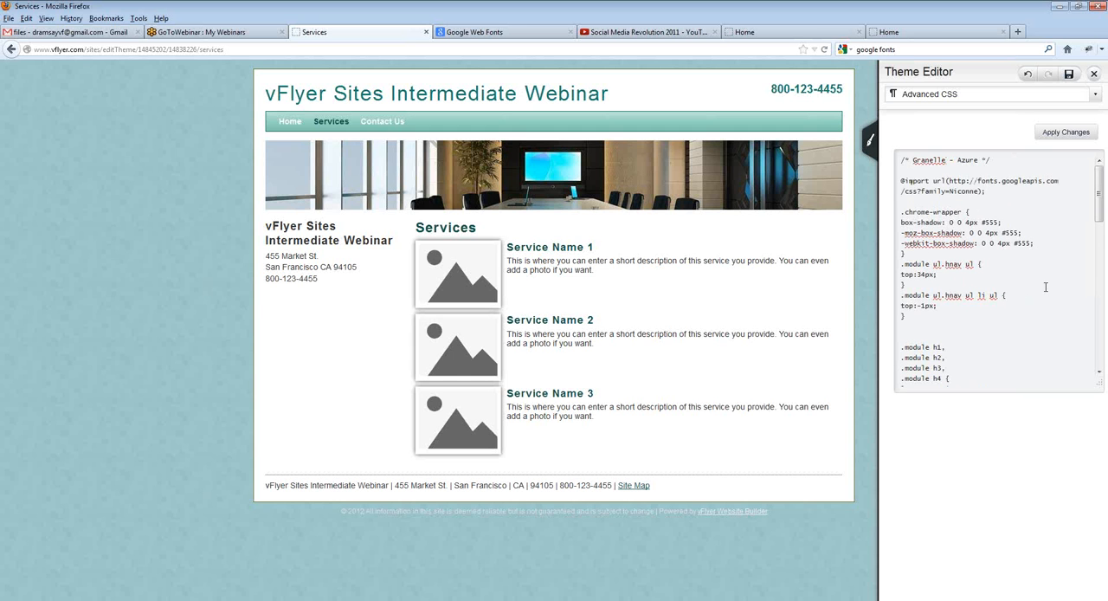
Step: Return to the Niconne page in Google Web Fonts and copy the "font-family: 'Niconne', cursive;" declaration
{"action": "mouse_move", "coordinate": [1099, 216]}
{"action": "left_mouse_down"}
{"action": "mouse_move", "coordinate": [1094, 377]}
{"action": "mouse_move", "coordinate": [1099, 216]}
{"action": "mouse_move", "coordinate": [1099, 235]}
{"action": "left_mouse_up"}
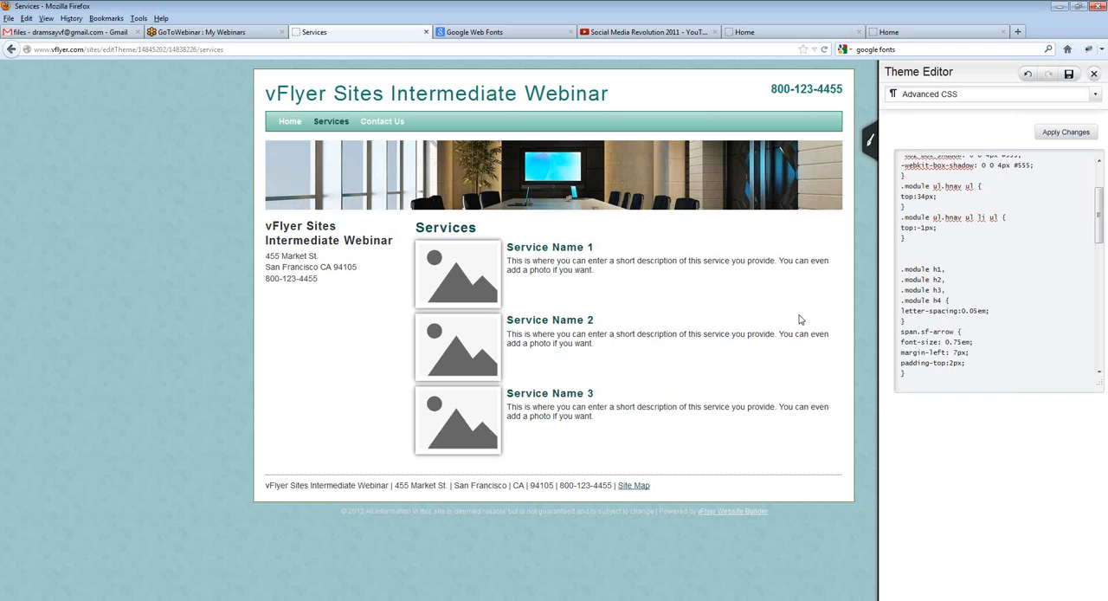
{"action": "left_click", "coordinate": [900, 37]}
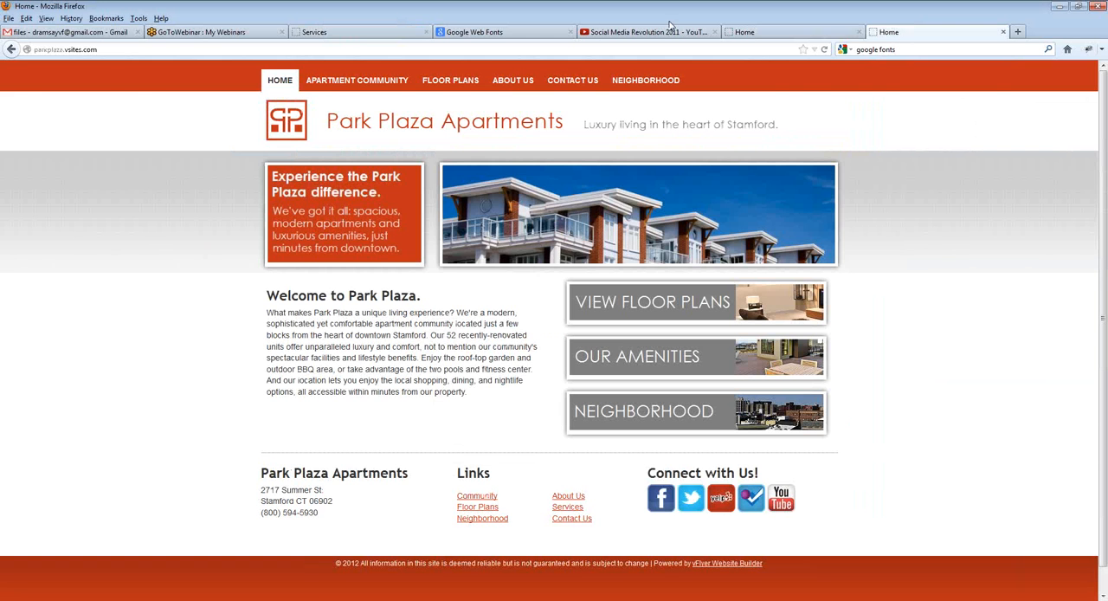
{"action": "left_click", "coordinate": [493, 32]}
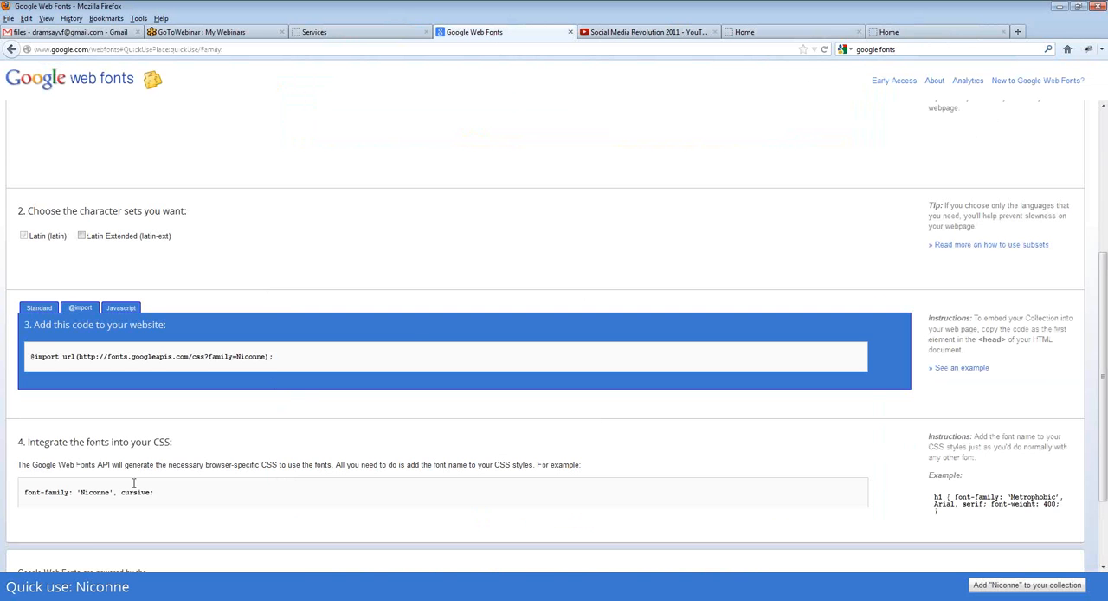
{"action": "scroll", "coordinate": [143, 436], "scroll_direction": "down", "scroll_amount": 1}
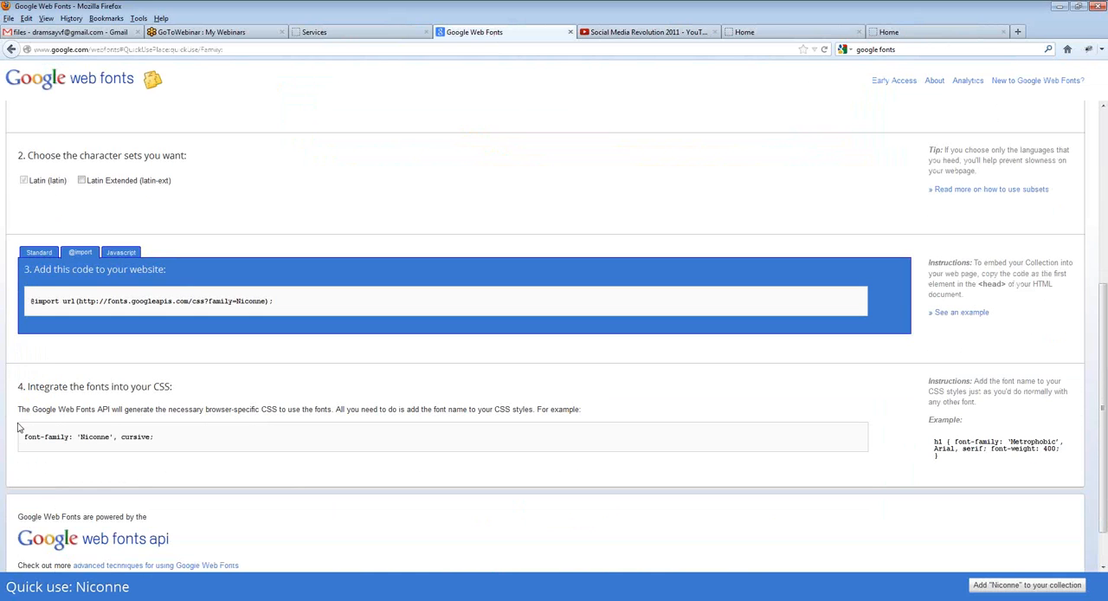
{"action": "left_click_drag", "start_coordinate": [25, 438], "coordinate": [157, 439]}
{"action": "key", "text": "ctrl+c"}
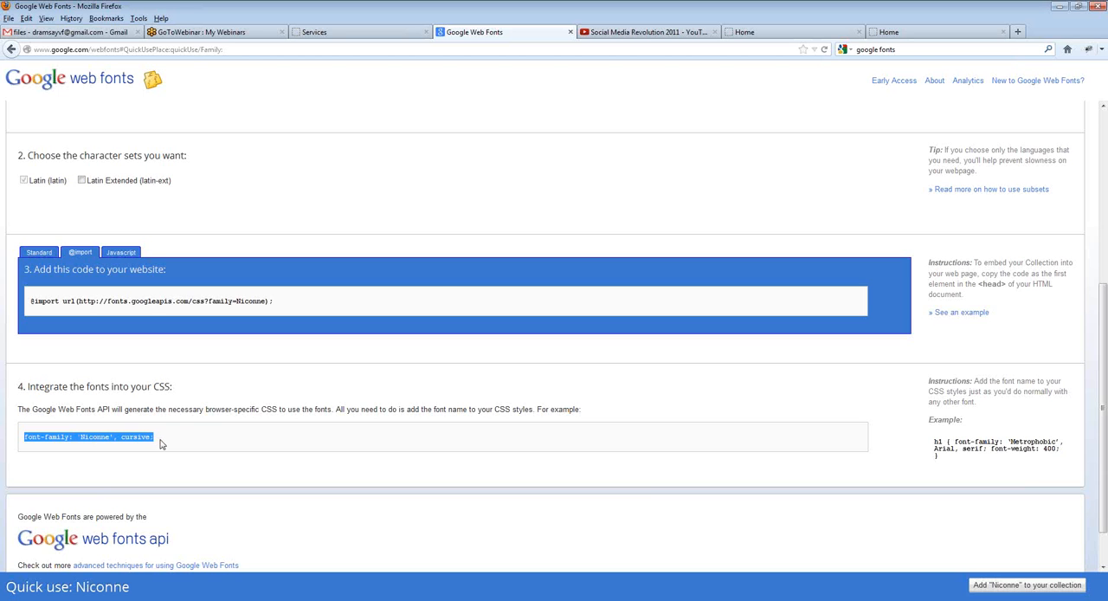
{"action": "left_click", "coordinate": [247, 395]}
Step: In the theme's CSS, add "font-family: 'Niconne', cursive;" below letter-spacing in the .module h1–h4 rule and apply the changes
{"action": "left_click", "coordinate": [344, 35]}
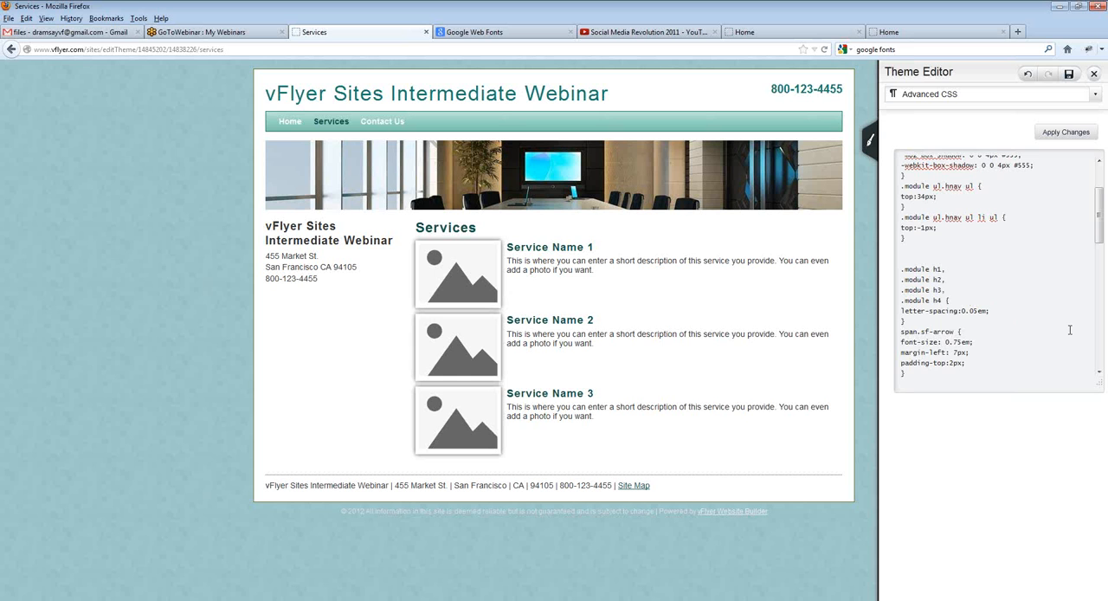
{"action": "key", "text": "Return"}
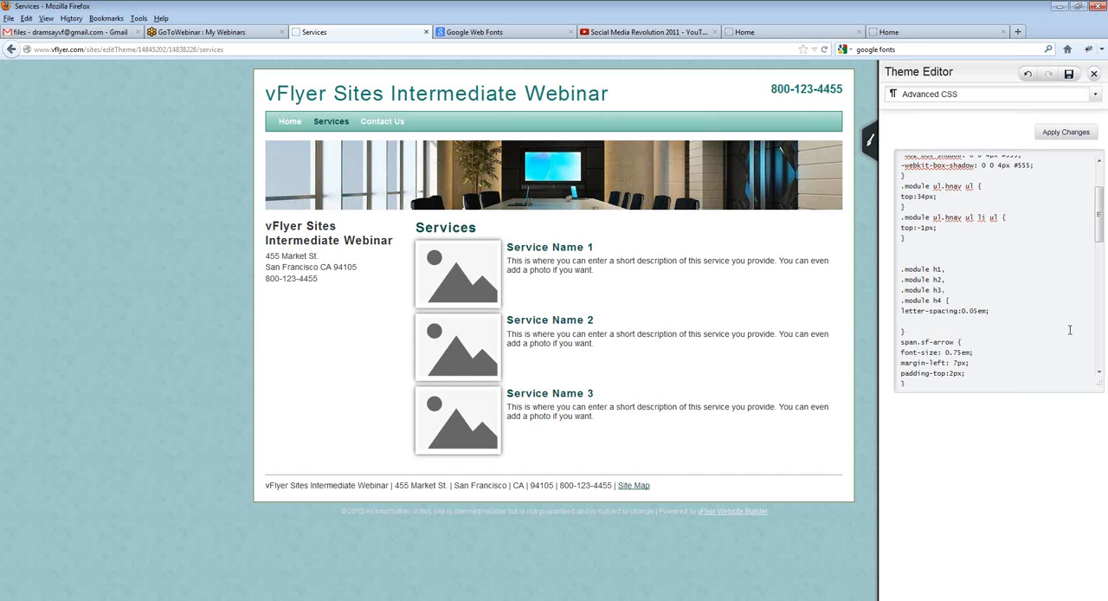
{"action": "key", "text": "ctrl+v"}
{"action": "left_click", "coordinate": [1057, 134]}
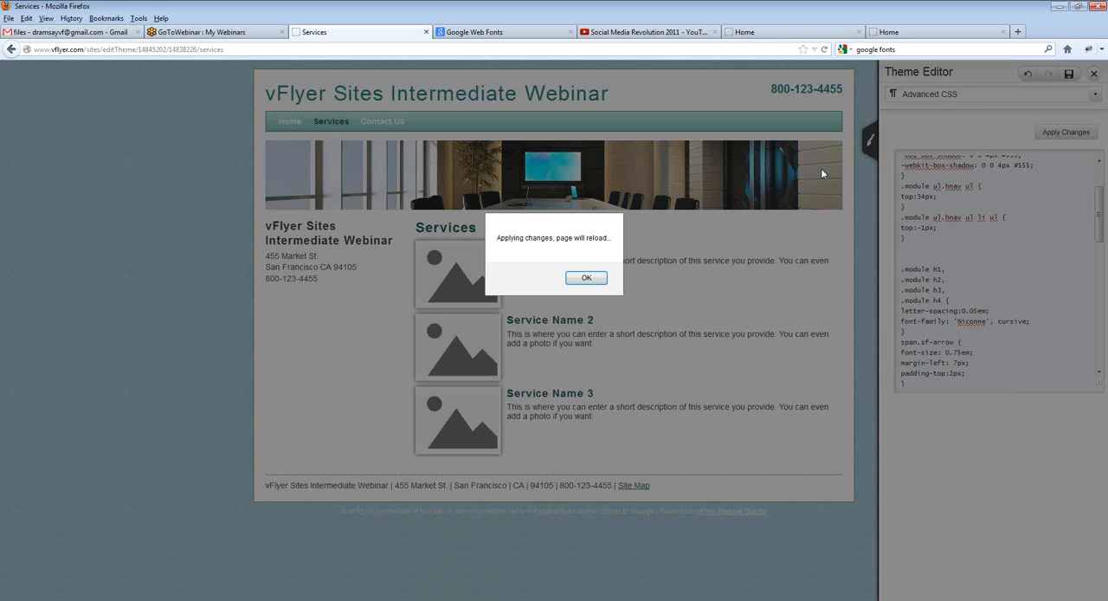
Step: Highlight the site title "vFlyer Sites Intermediate Webinar" in the preview to examine its font
{"action": "left_click", "coordinate": [582, 279]}
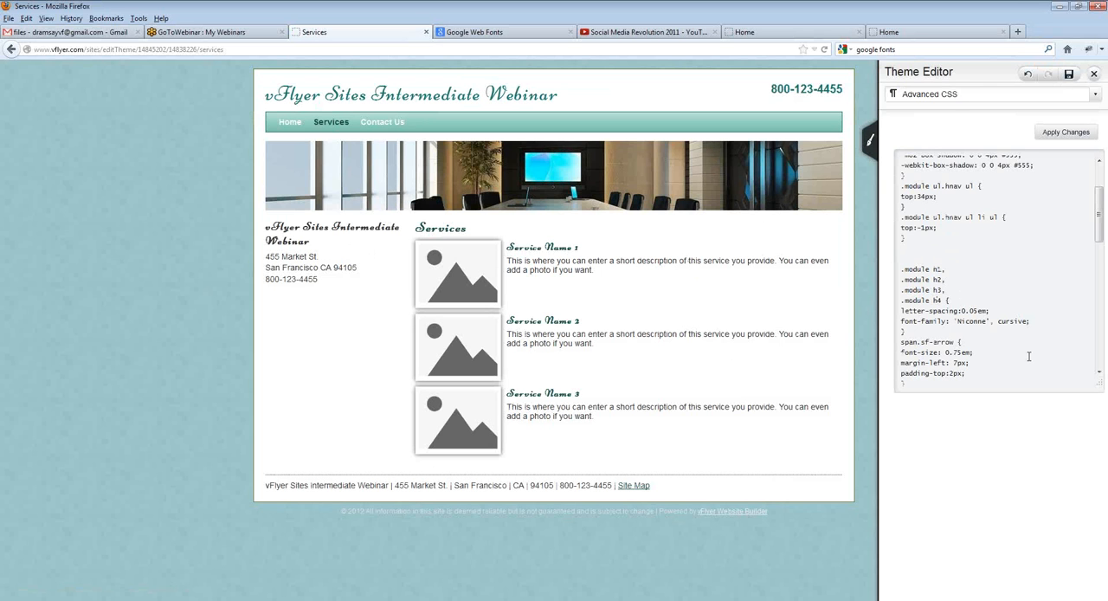
{"action": "double_click", "coordinate": [491, 98]}
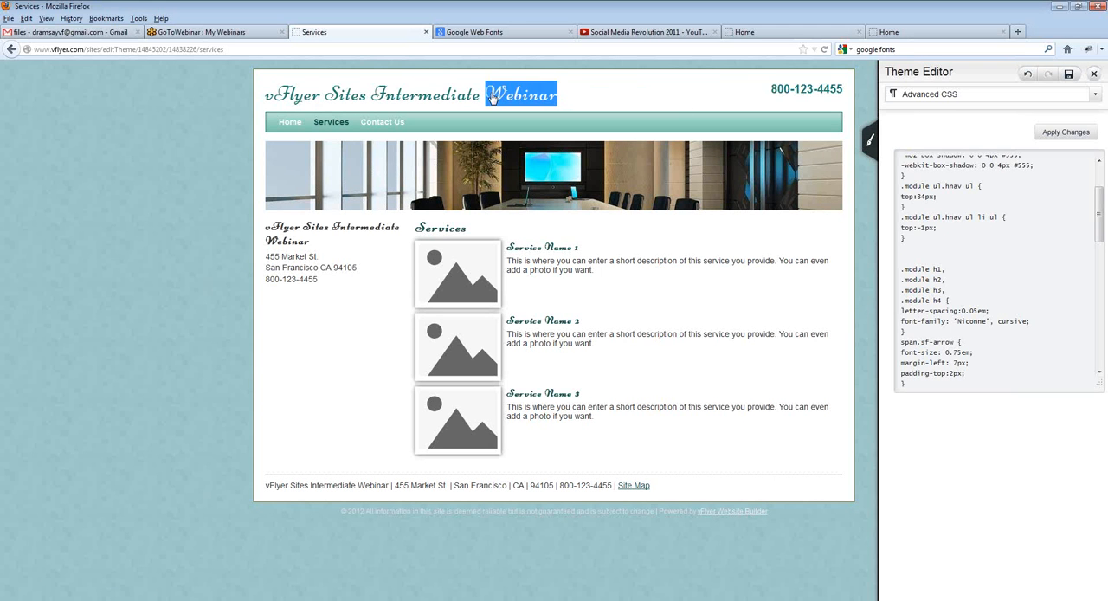
{"action": "left_click_drag", "start_coordinate": [491, 98], "coordinate": [264, 96]}
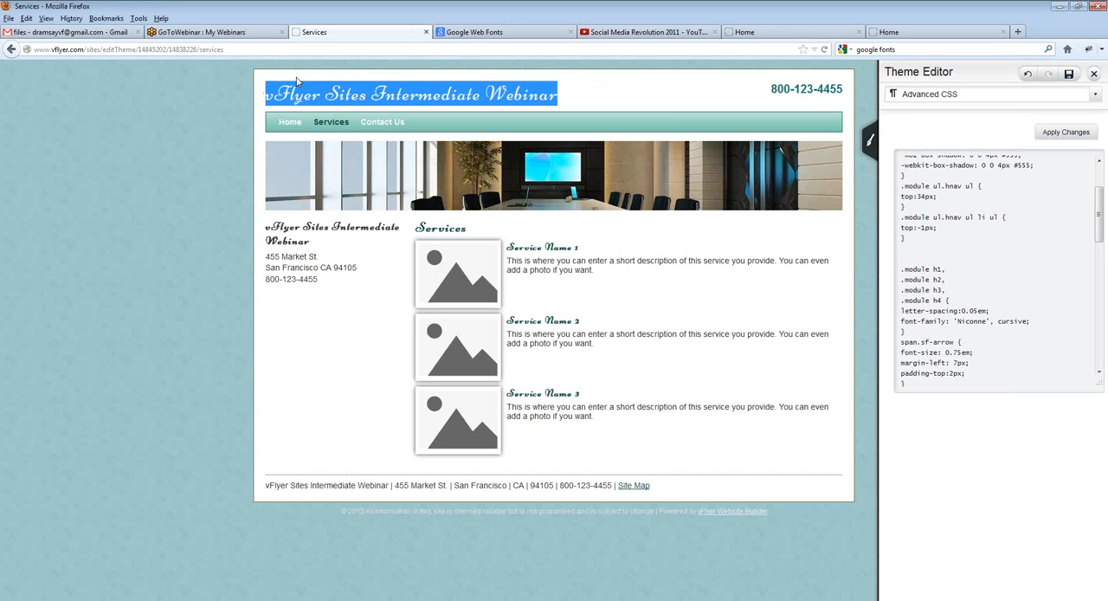
Step: Go back to the Google Web Fonts family list and include Serif and Sans Serif in the category filter alongside Handwriting
{"action": "left_click", "coordinate": [472, 33]}
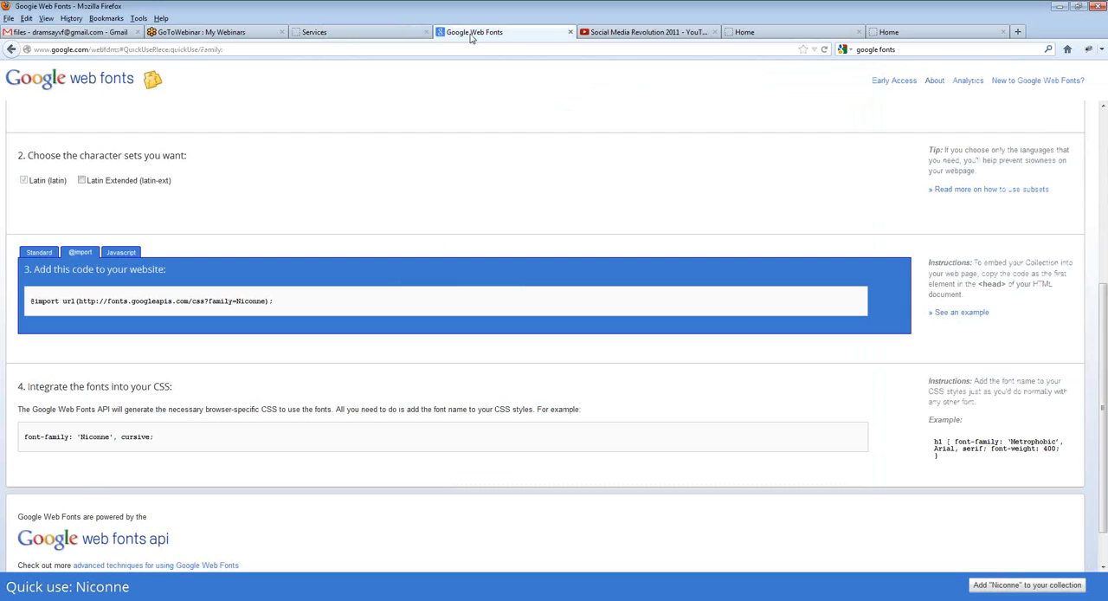
{"action": "left_click", "coordinate": [12, 49]}
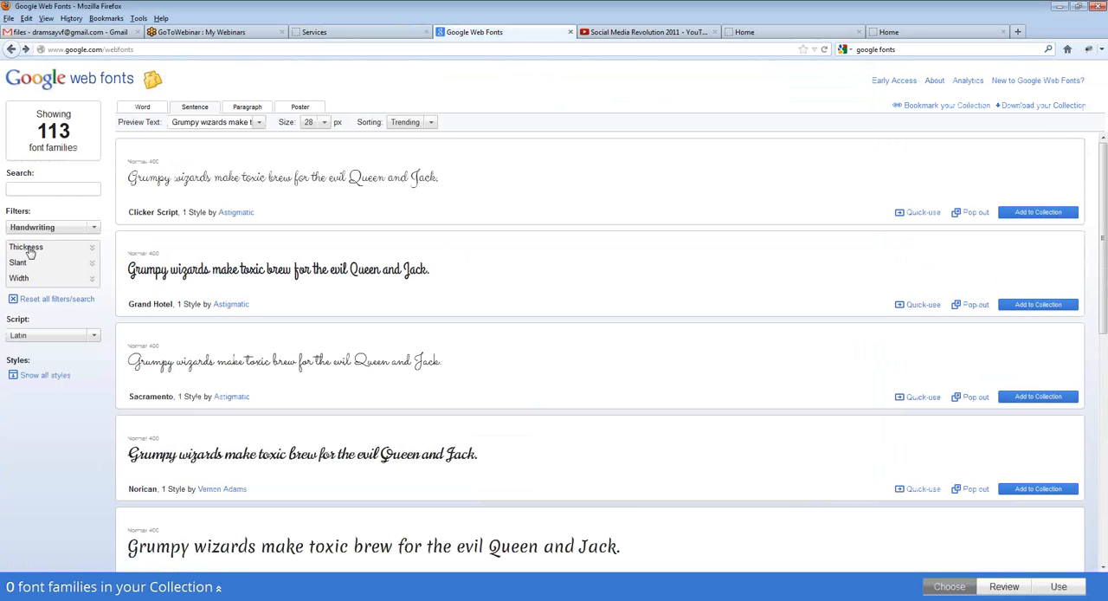
{"action": "left_click", "coordinate": [38, 230]}
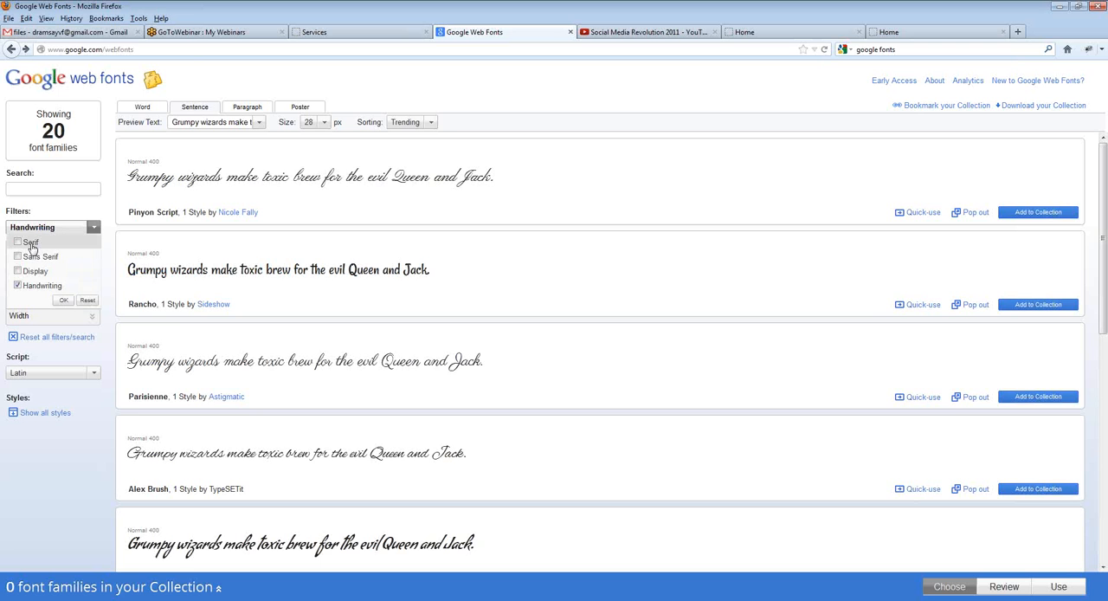
{"action": "left_click", "coordinate": [30, 244]}
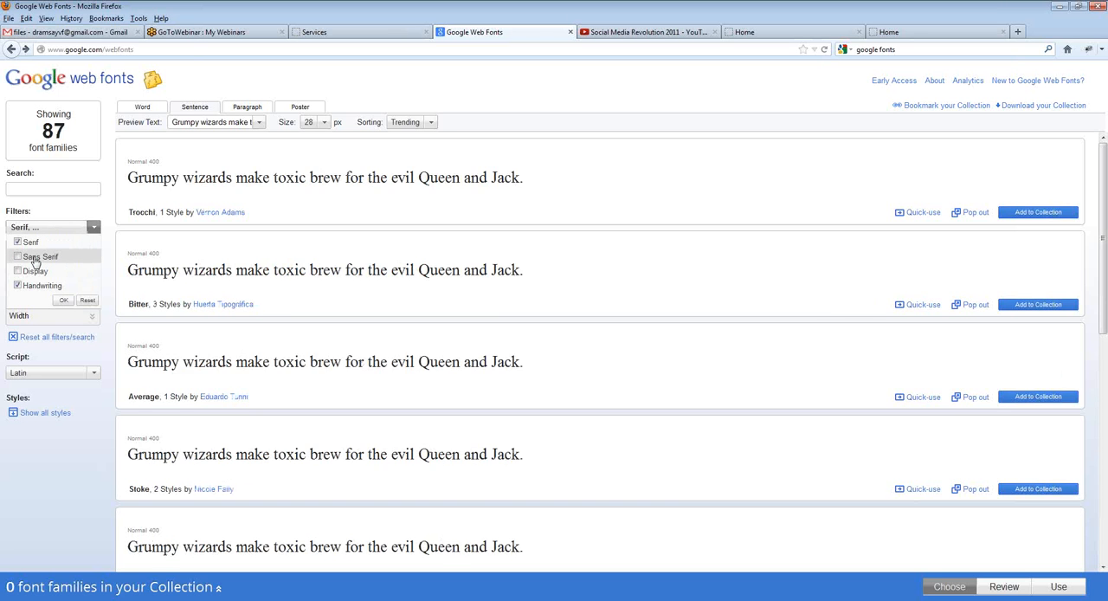
{"action": "left_click", "coordinate": [33, 258]}
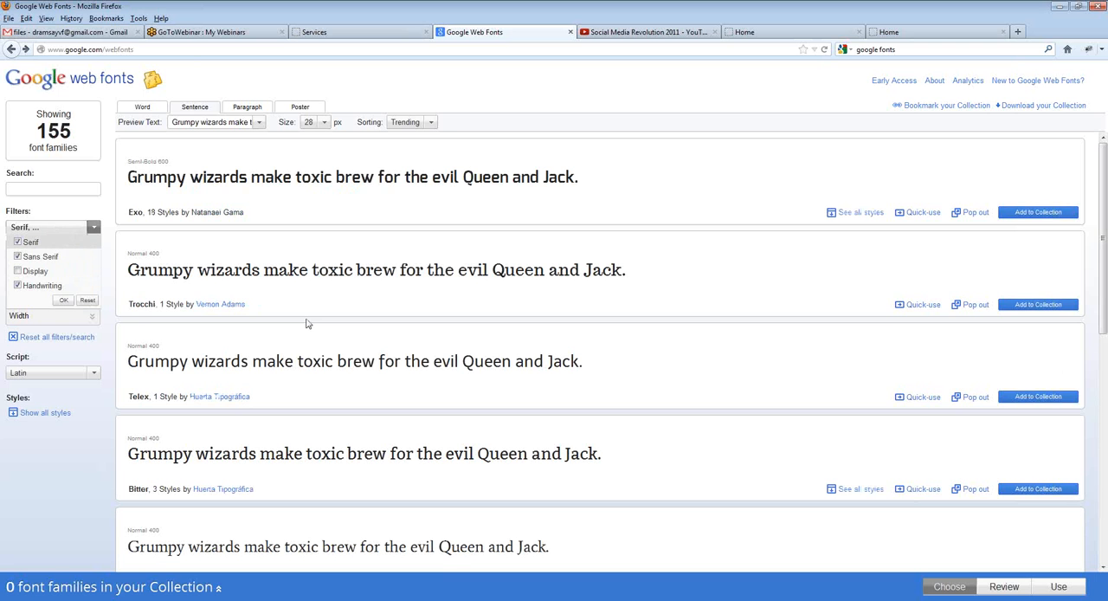
{"action": "left_click", "coordinate": [929, 308]}
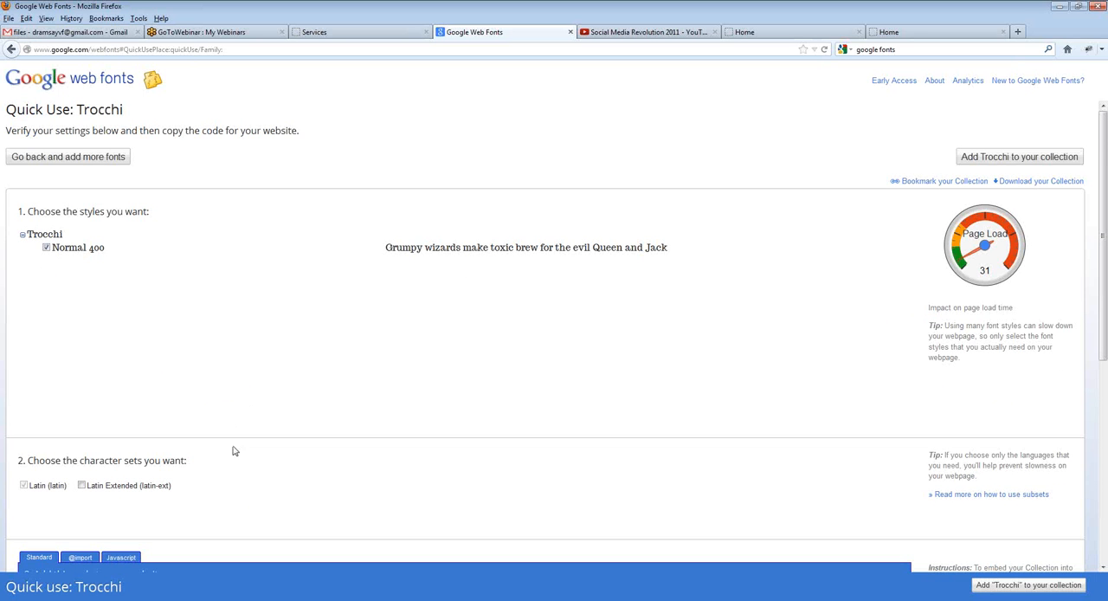
{"action": "scroll", "coordinate": [233, 437], "scroll_direction": "down", "scroll_amount": 1}
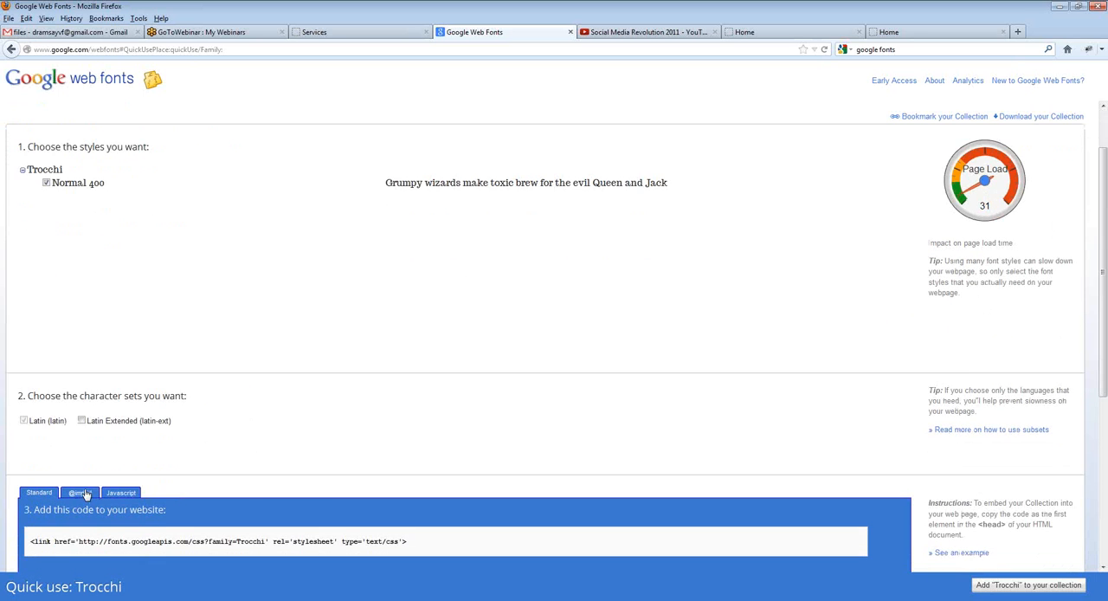
{"action": "left_click", "coordinate": [82, 491]}
{"action": "scroll", "coordinate": [105, 466], "scroll_direction": "down", "scroll_amount": 1}
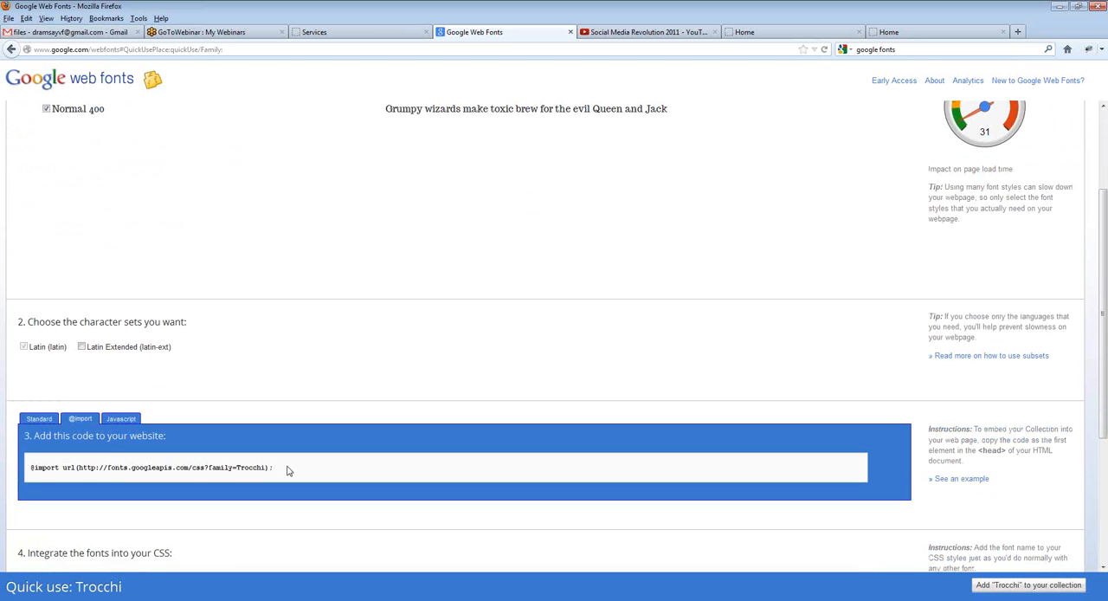
{"action": "left_click_drag", "start_coordinate": [275, 467], "coordinate": [2, 463]}
{"action": "key", "text": "ctrl+c"}
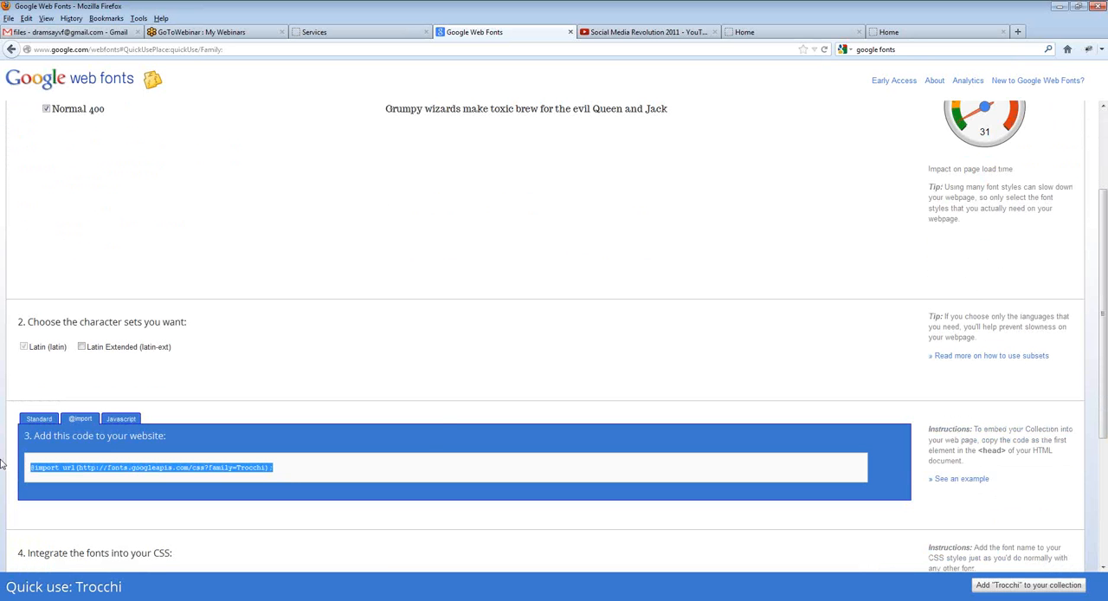
{"action": "left_click", "coordinate": [336, 32]}
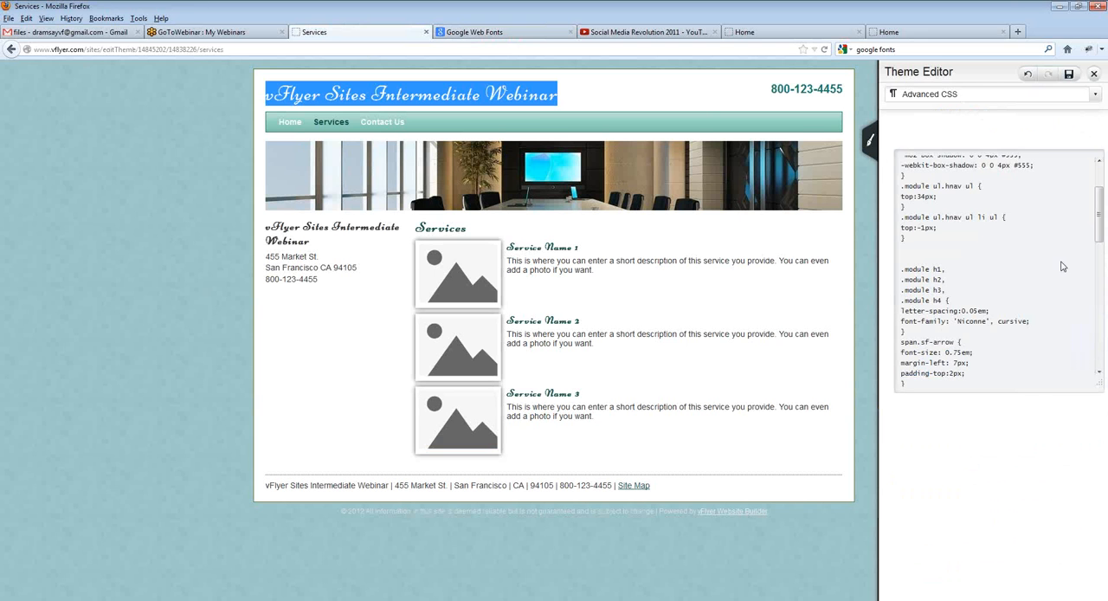
{"action": "left_click_drag", "start_coordinate": [900, 179], "coordinate": [1001, 201]}
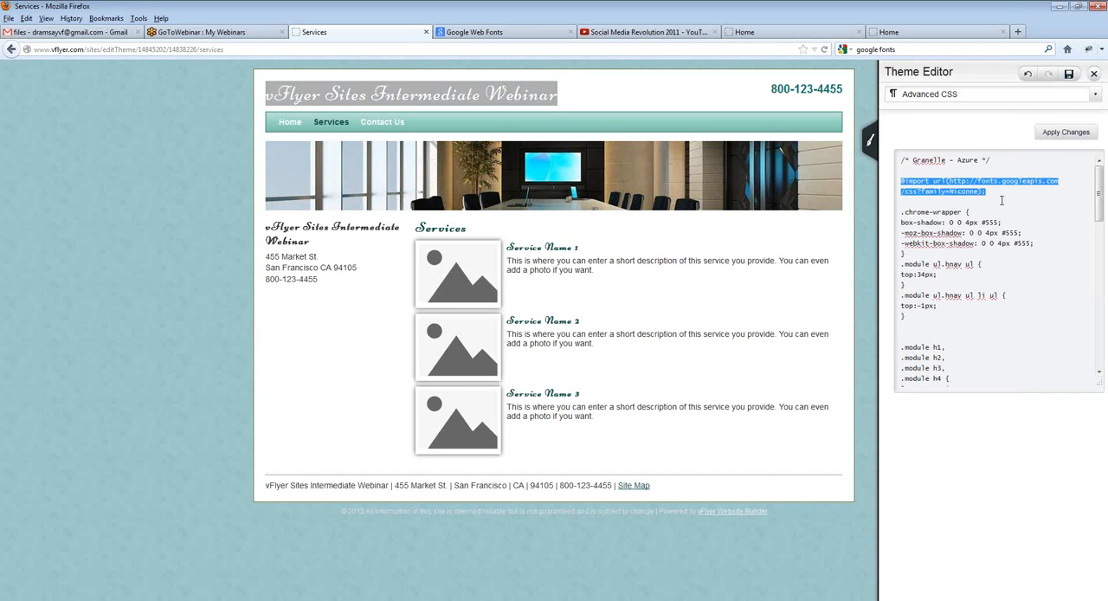
{"action": "key", "text": "ctrl+v"}
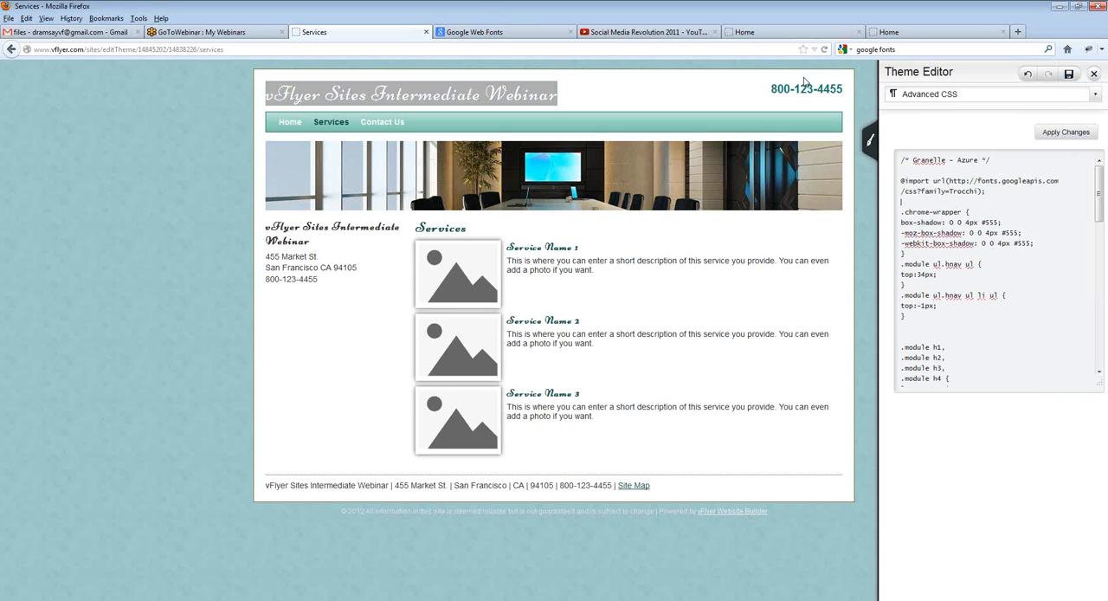
Step: Return to the Trocchi page in Google Web Fonts and copy the "font-family: 'Trocchi', serif;" declaration
{"action": "left_click", "coordinate": [484, 31]}
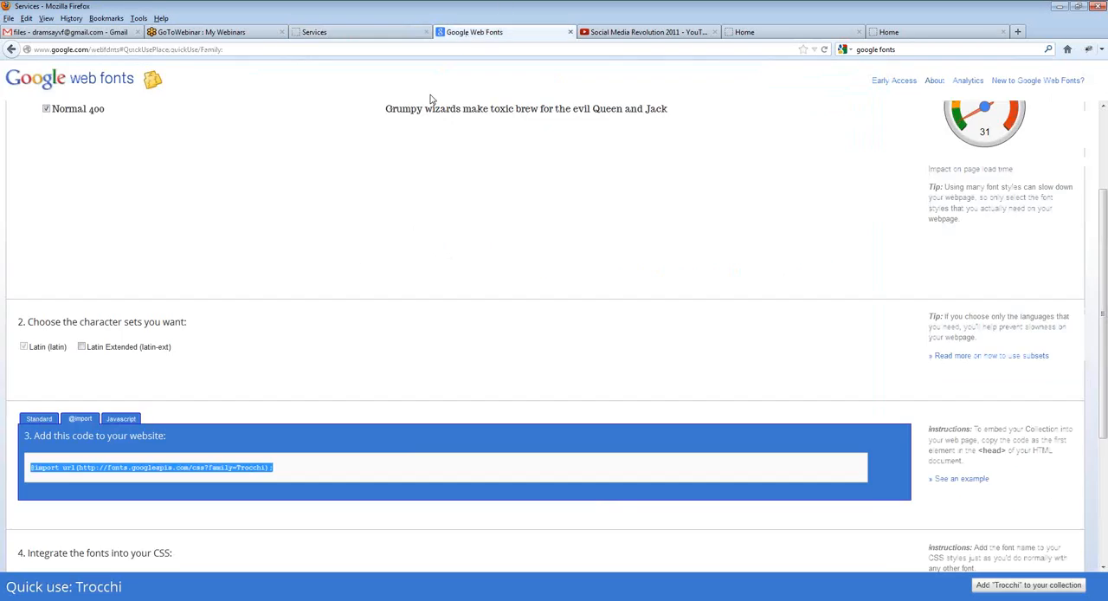
{"action": "left_click", "coordinate": [242, 482]}
{"action": "scroll", "coordinate": [242, 485], "scroll_direction": "down", "scroll_amount": 3}
{"action": "left_click_drag", "start_coordinate": [149, 497], "coordinate": [33, 495]}
{"action": "key", "text": "ctrl+c"}
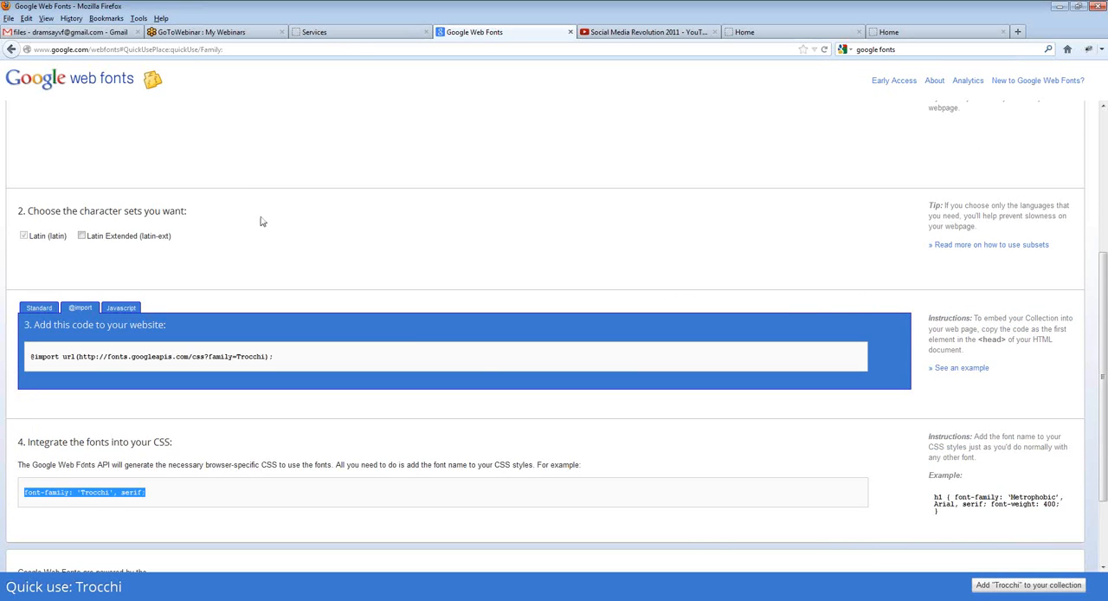
Step: Replace the Niconne font-family line in the theme's .module h1–h4 rule with "font-family: 'Trocchi', serif;" and apply the changes
{"action": "left_click", "coordinate": [351, 32]}
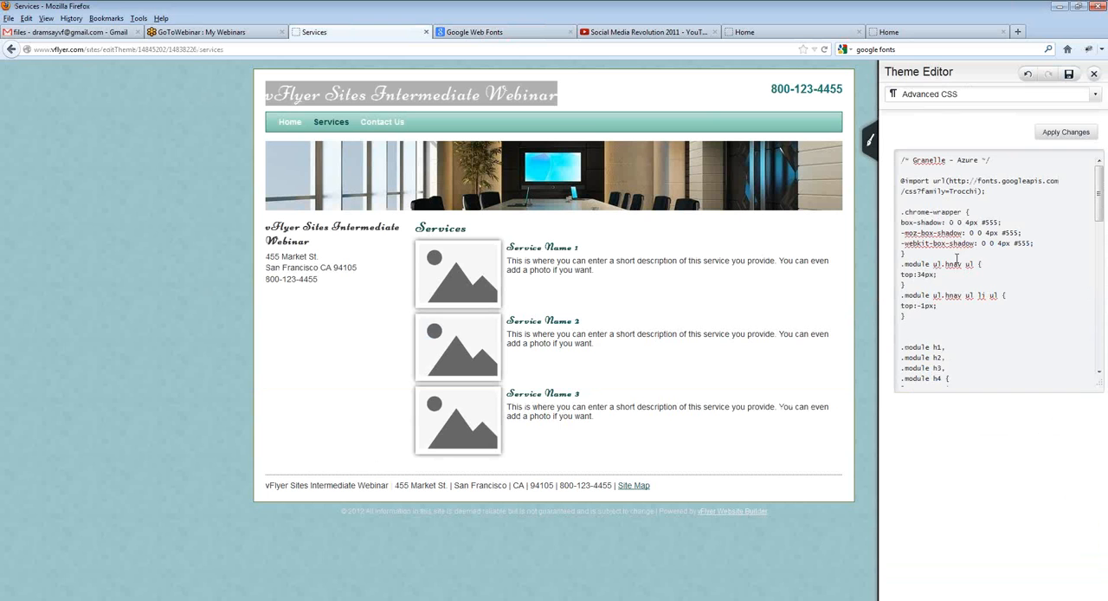
{"action": "scroll", "coordinate": [928, 350], "scroll_direction": "down", "scroll_amount": 1}
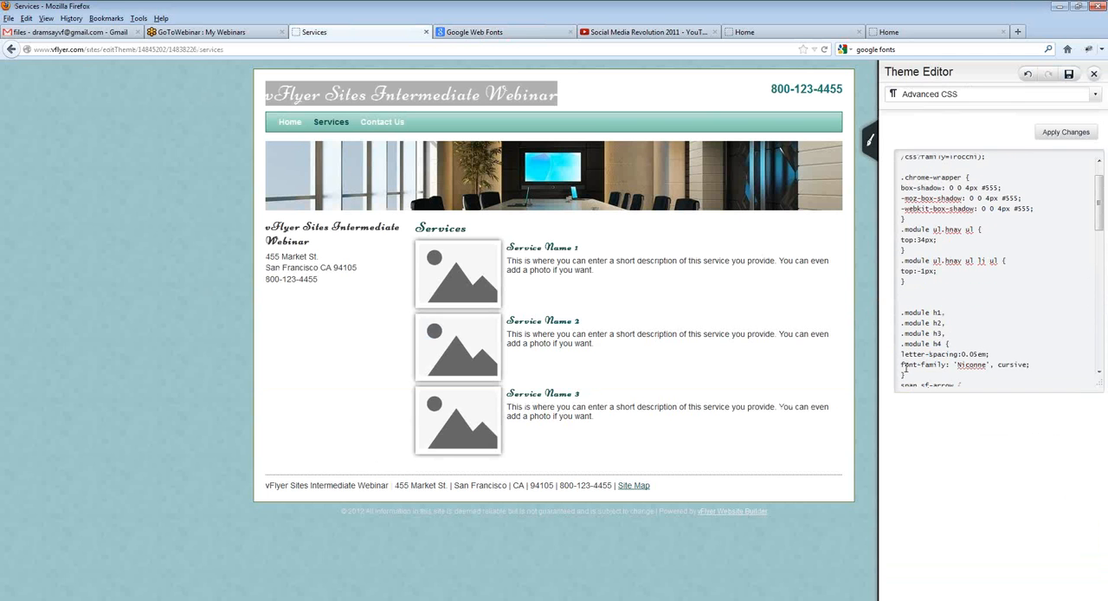
{"action": "left_click_drag", "start_coordinate": [902, 365], "coordinate": [1027, 367]}
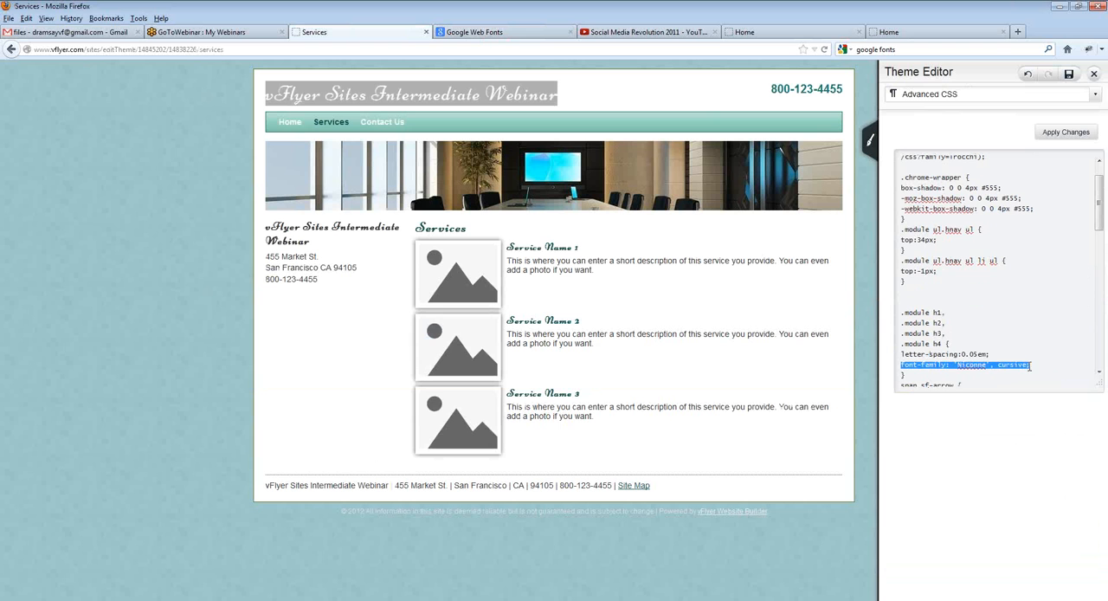
{"action": "key", "text": "ctrl+v"}
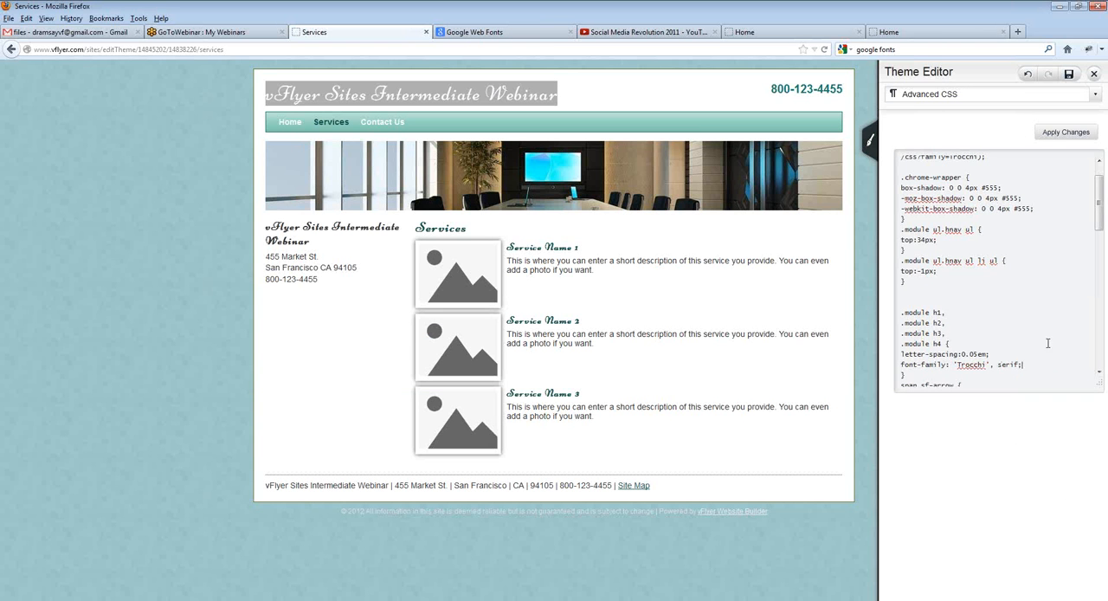
{"action": "left_click", "coordinate": [1053, 139]}
{"action": "left_click", "coordinate": [592, 283]}
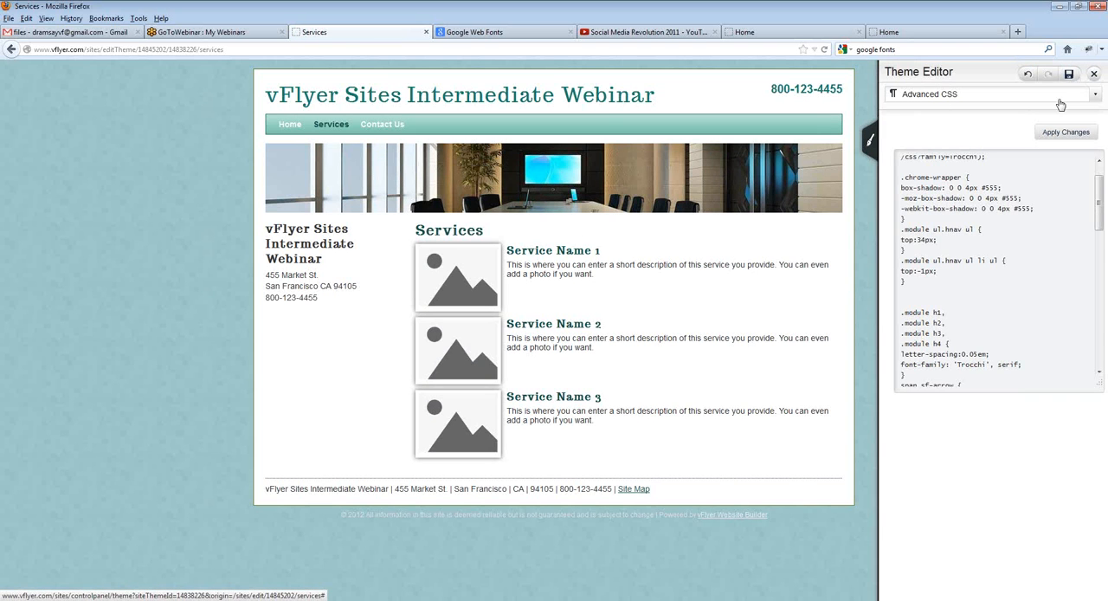
Step: Save the theme and close the Theme Editor
{"action": "left_click", "coordinate": [1070, 76]}
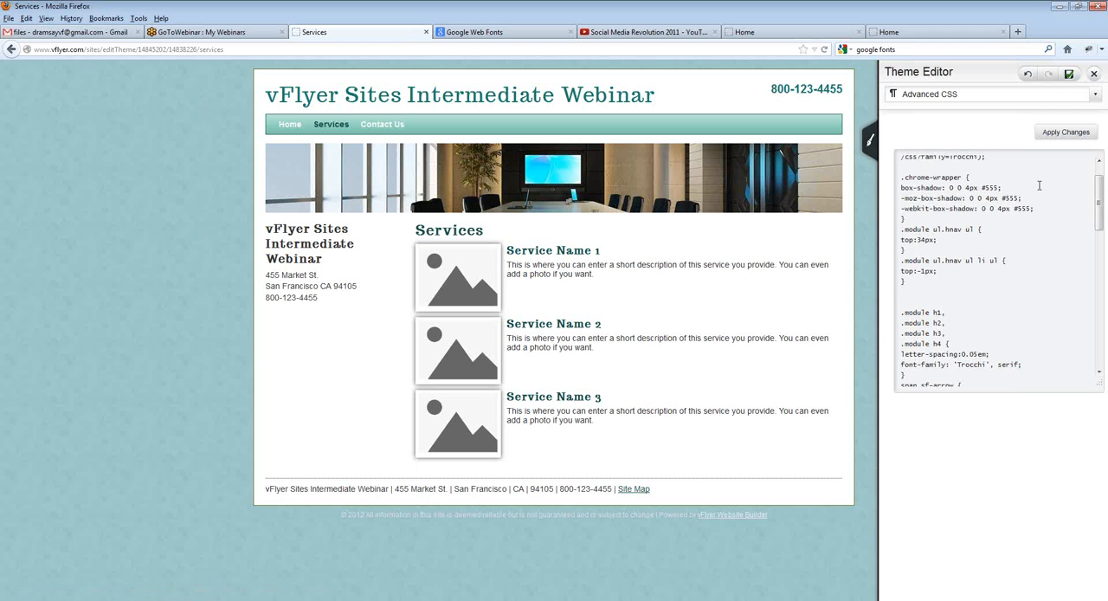
{"action": "left_click", "coordinate": [1026, 100]}
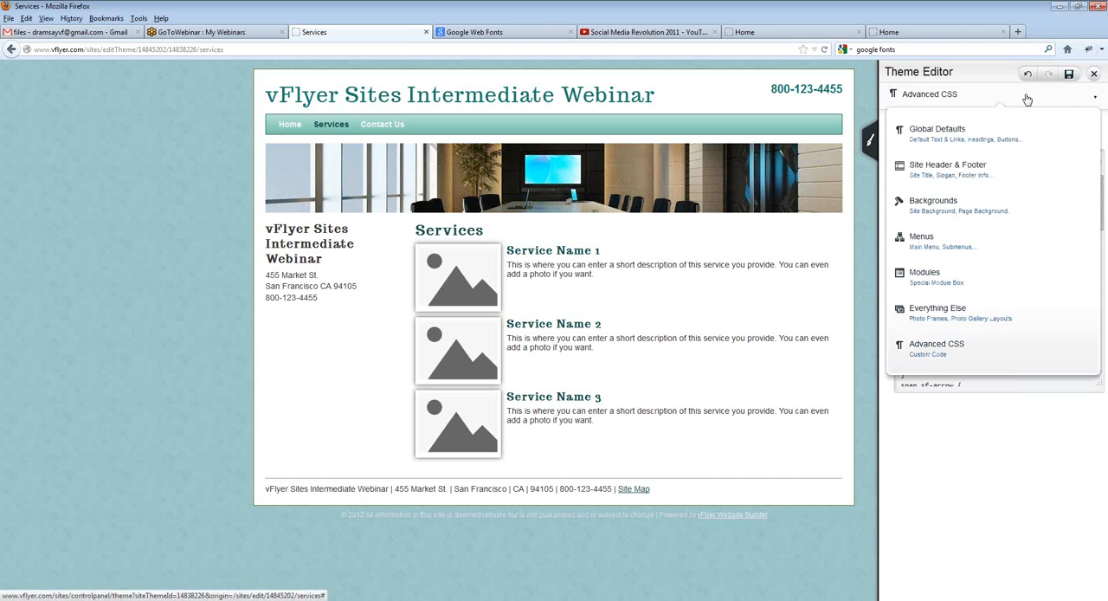
{"action": "left_click", "coordinate": [1002, 95]}
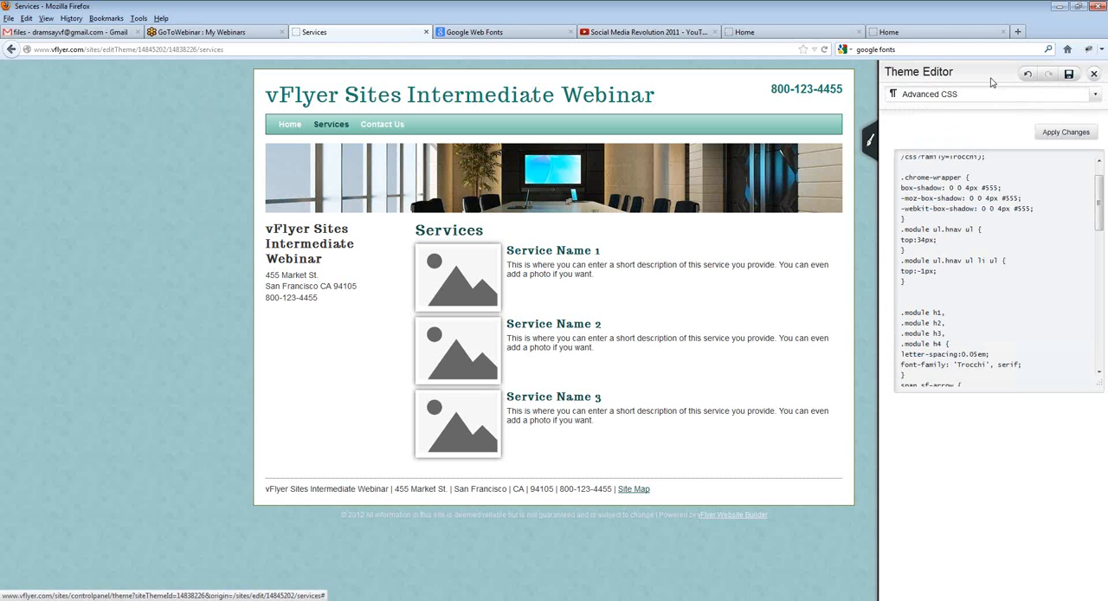
{"action": "left_click", "coordinate": [1095, 77]}
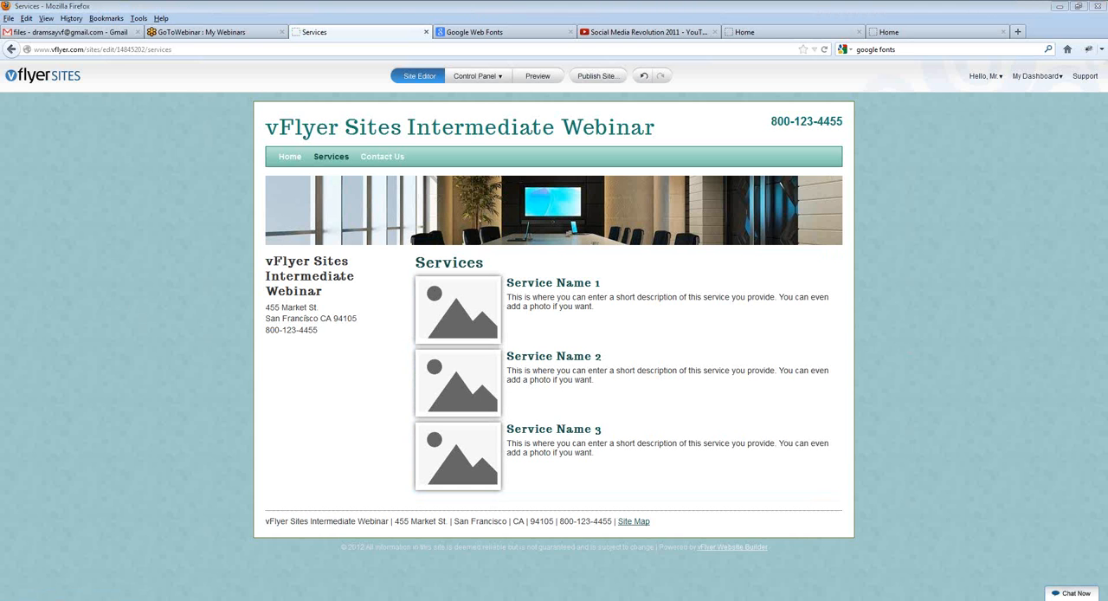
Step: Examine the Park Plaza Apartments example's Home and Apartment Community pages, and the realty example's Home, Listings and About Us pages
{"action": "left_click", "coordinate": [904, 34]}
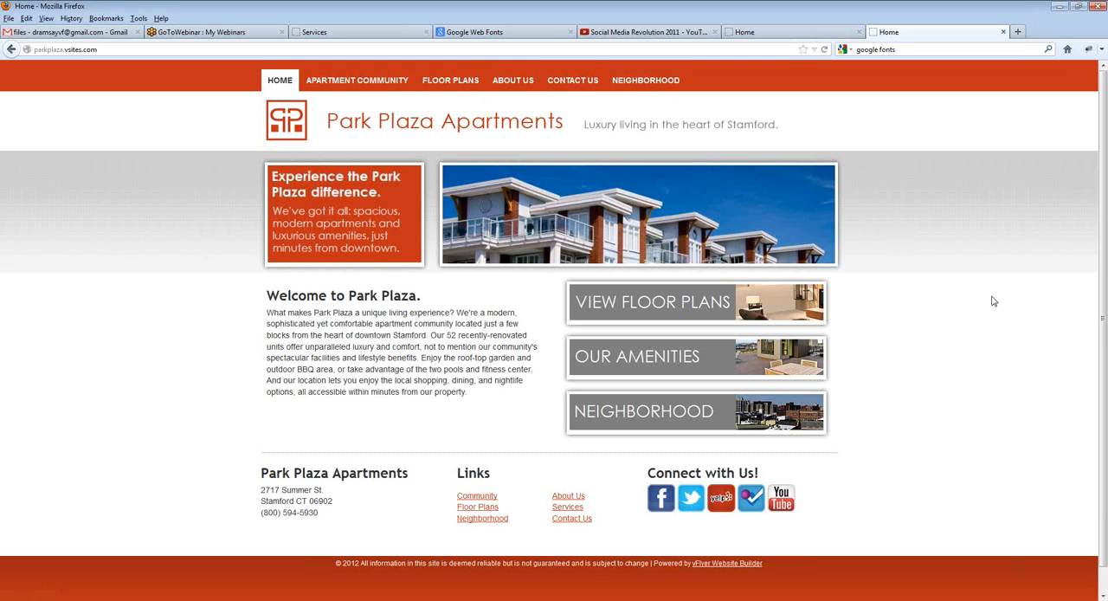
{"action": "left_click", "coordinate": [331, 82]}
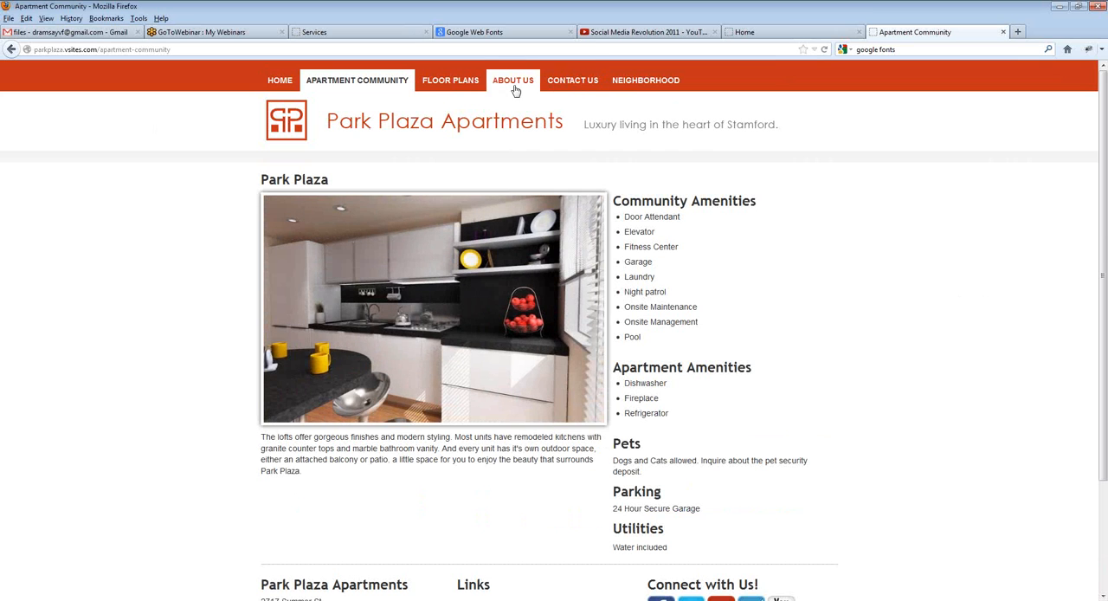
{"action": "left_click", "coordinate": [785, 30]}
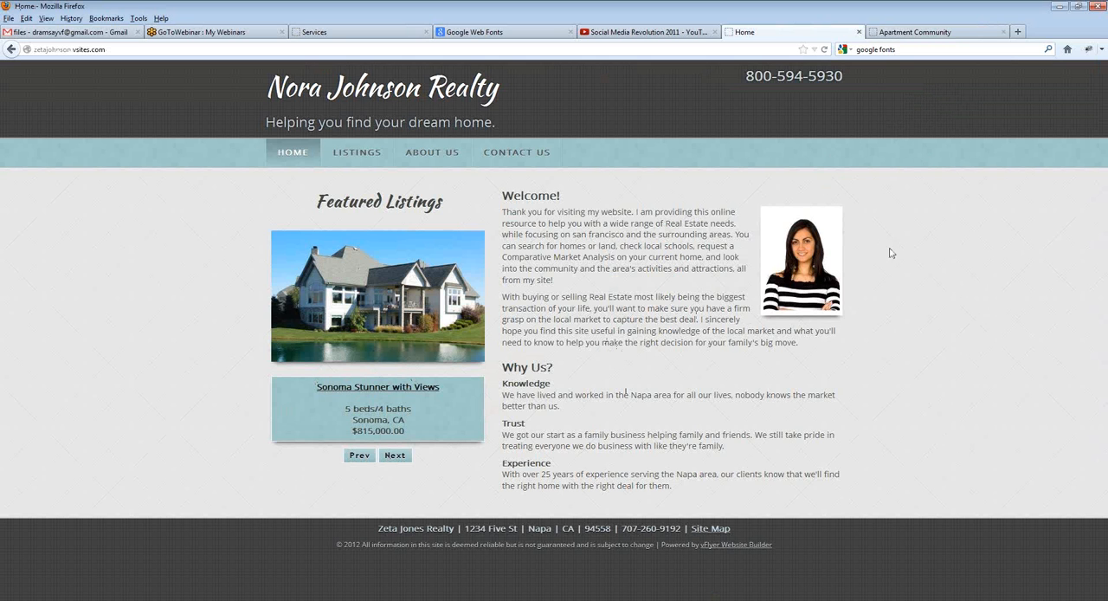
{"action": "left_click", "coordinate": [379, 153]}
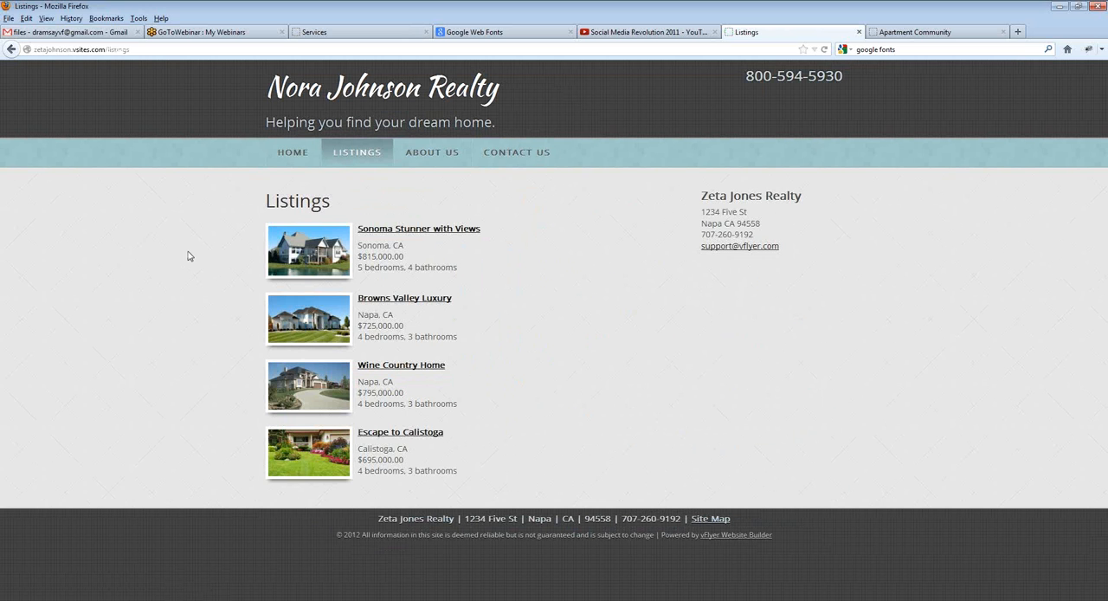
{"action": "left_click", "coordinate": [416, 164]}
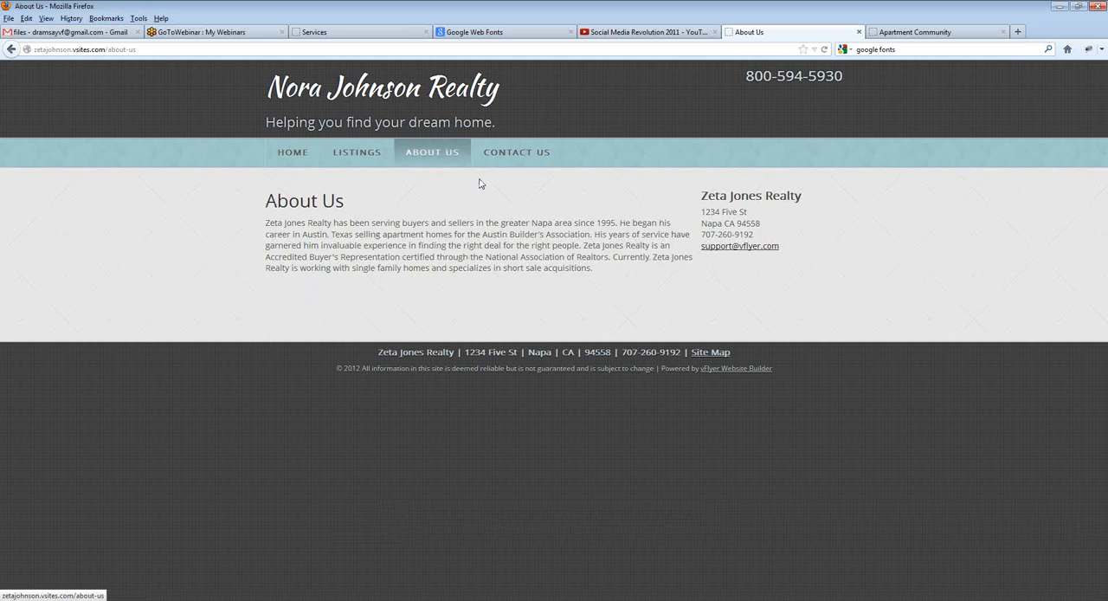
{"action": "left_click", "coordinate": [292, 151]}
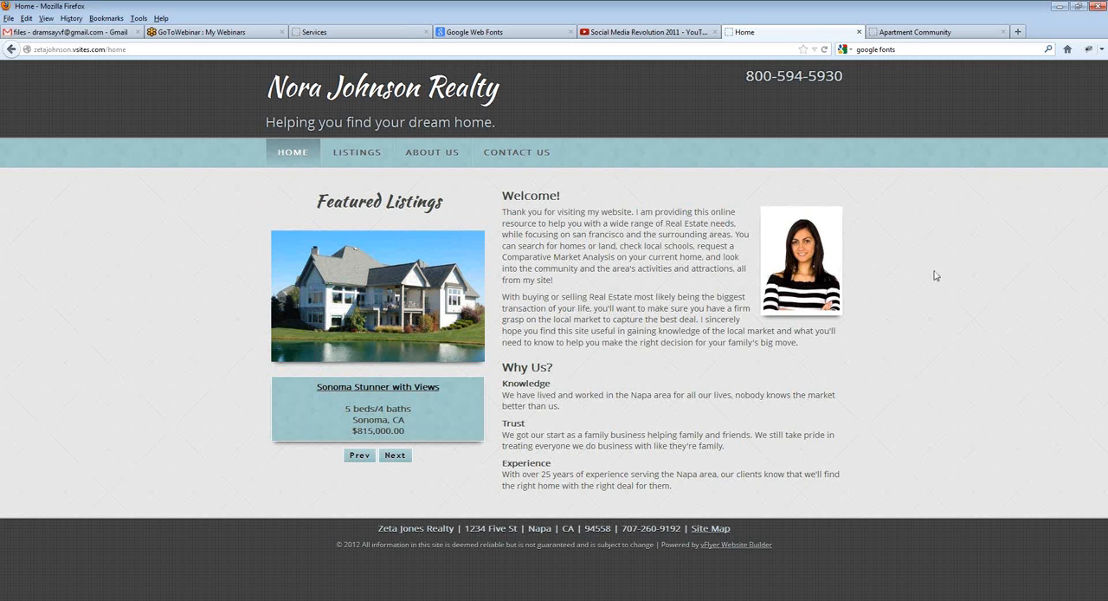
Step: Back in the vFlyer site editor, edit the Main Navigation module and indent Contact Us under Services as a drop-down item
{"action": "left_click", "coordinate": [336, 33]}
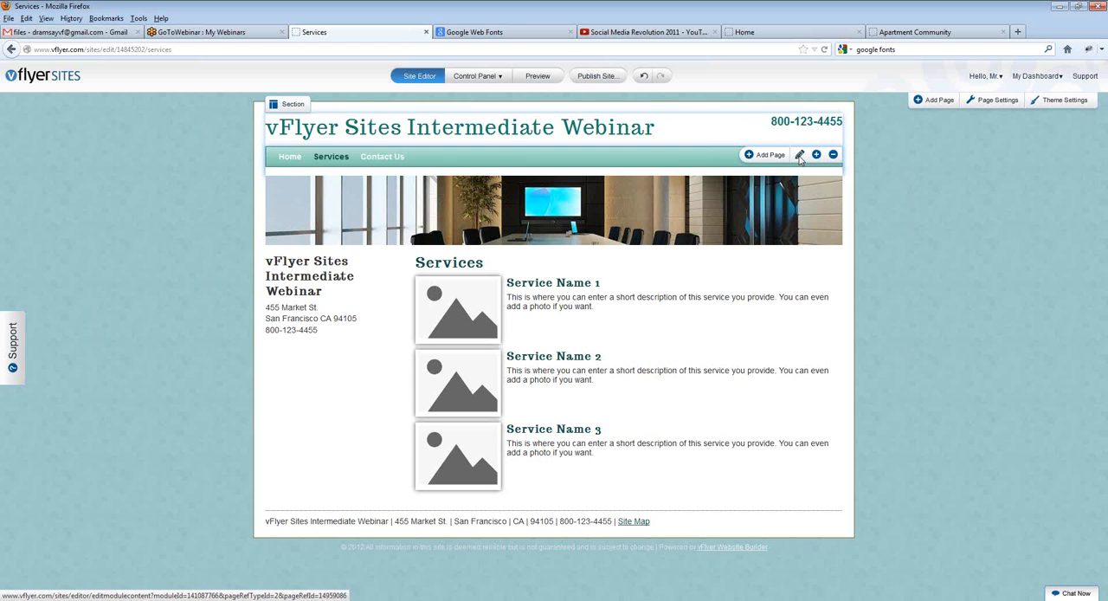
{"action": "left_click", "coordinate": [799, 156]}
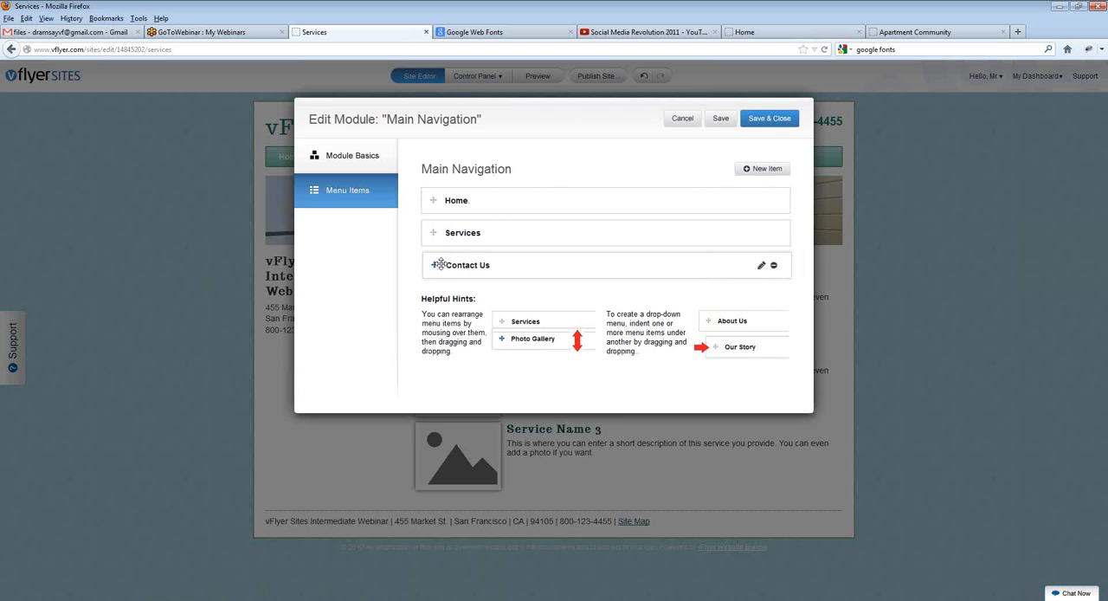
{"action": "left_click_drag", "start_coordinate": [440, 264], "coordinate": [451, 264]}
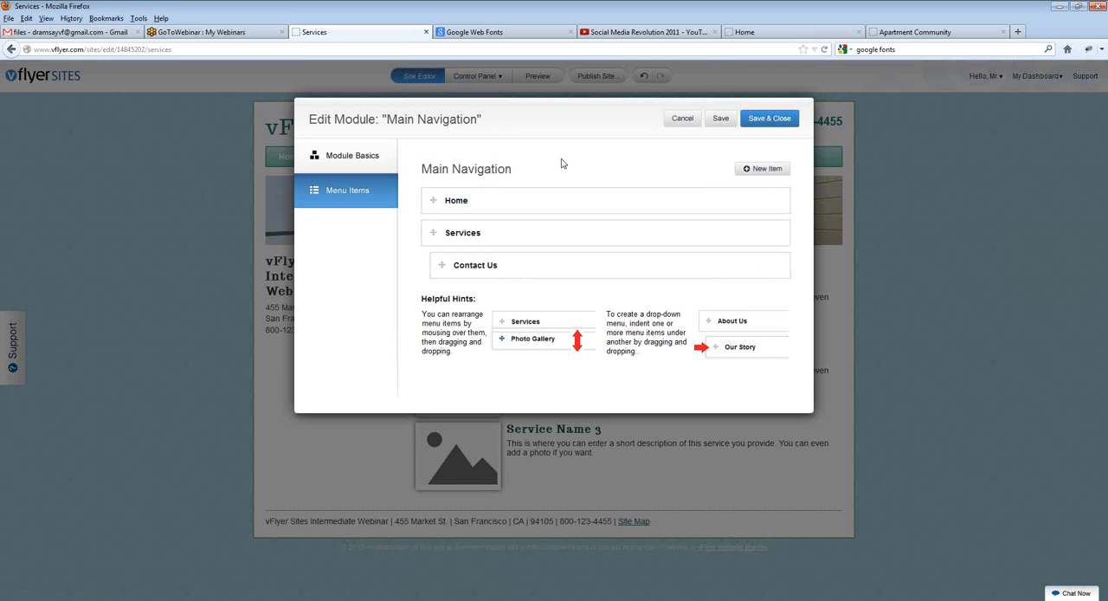
Step: Add a new item to the Main Navigation menu with the name and label "Facebook"
{"action": "left_click", "coordinate": [773, 174]}
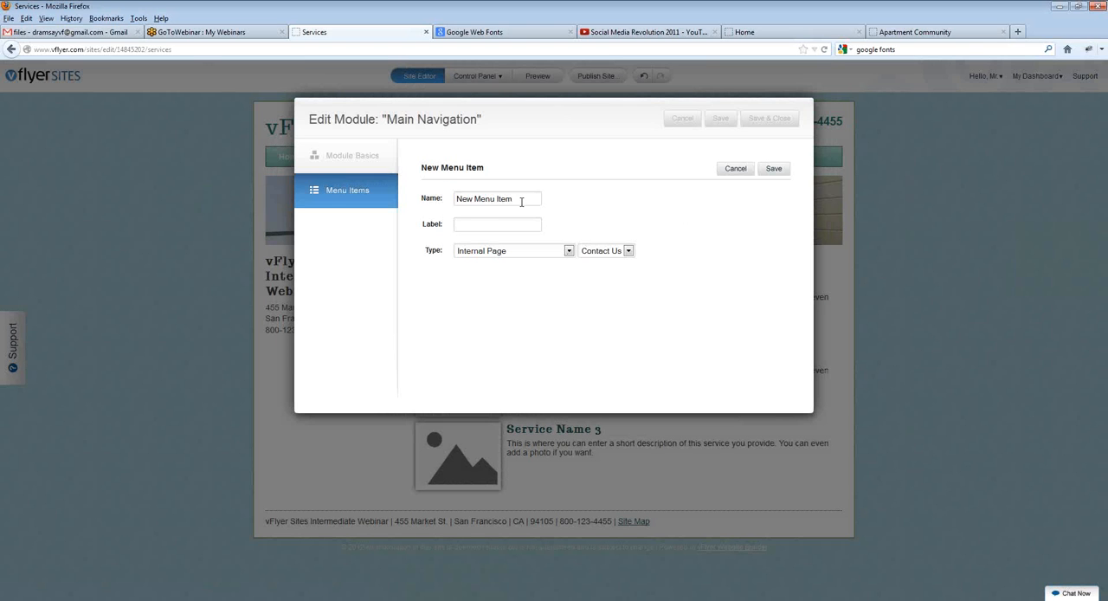
{"action": "left_click_drag", "start_coordinate": [522, 201], "coordinate": [154, 178]}
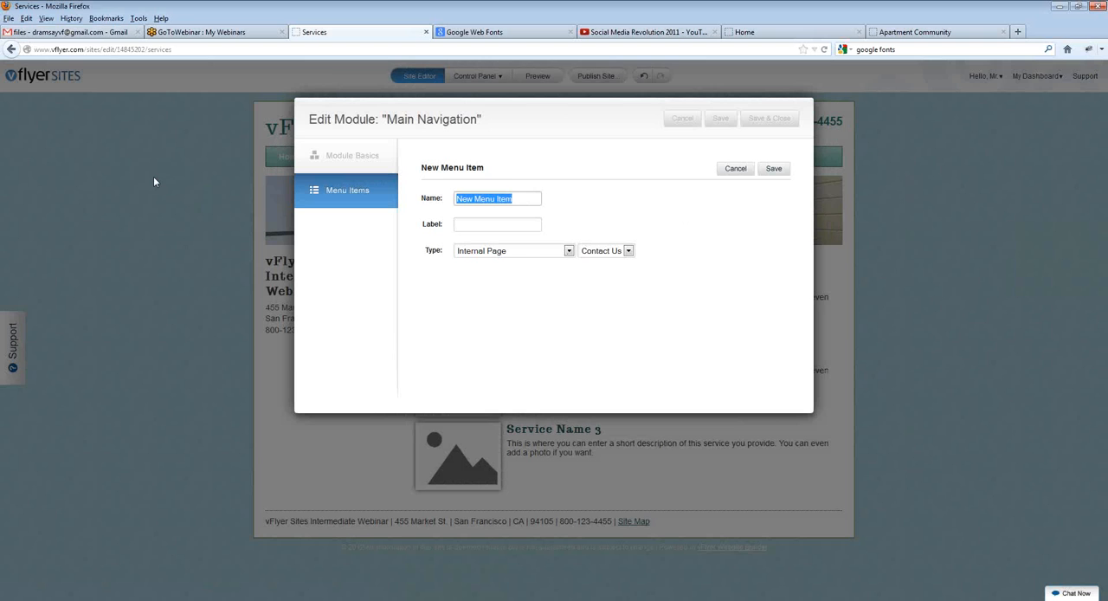
{"action": "type", "text": "Facebook"}
{"action": "key", "text": "Tab"}
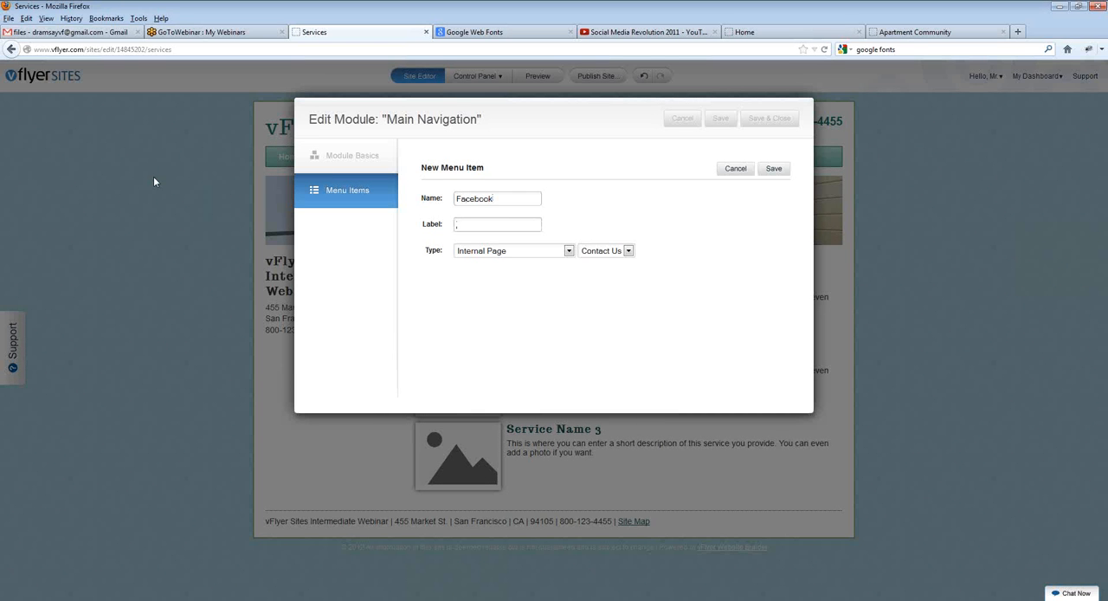
{"action": "type", "text": "Facebook"}
{"action": "left_click_drag", "start_coordinate": [509, 198], "coordinate": [432, 198]}
{"action": "left_click", "coordinate": [550, 196]}
{"action": "left_click", "coordinate": [606, 252]}
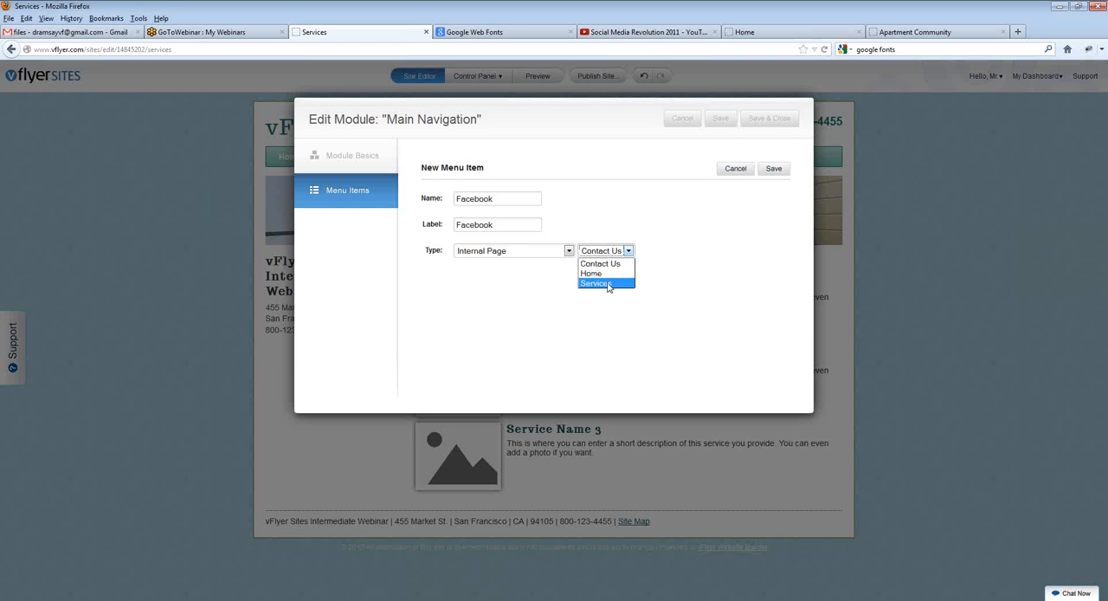
{"action": "left_click", "coordinate": [740, 292]}
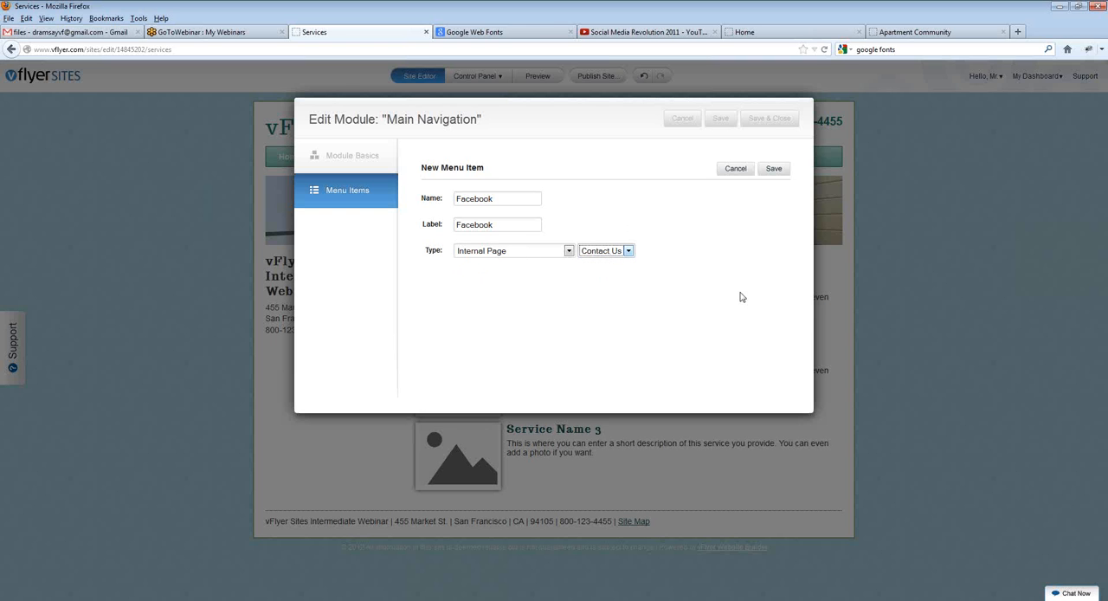
{"action": "left_click", "coordinate": [548, 251]}
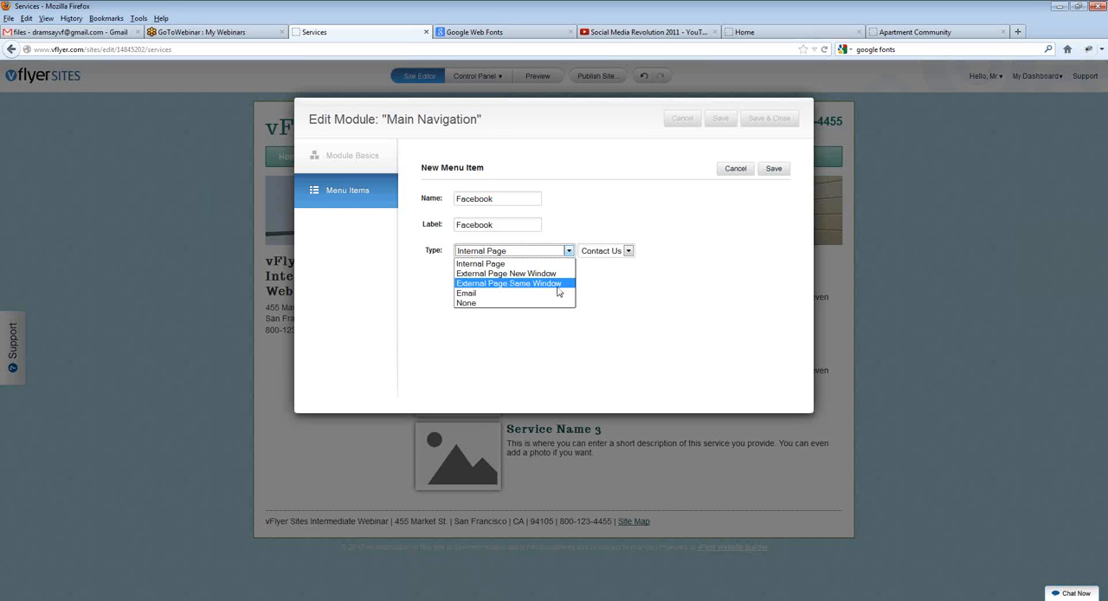
{"action": "left_click", "coordinate": [509, 275]}
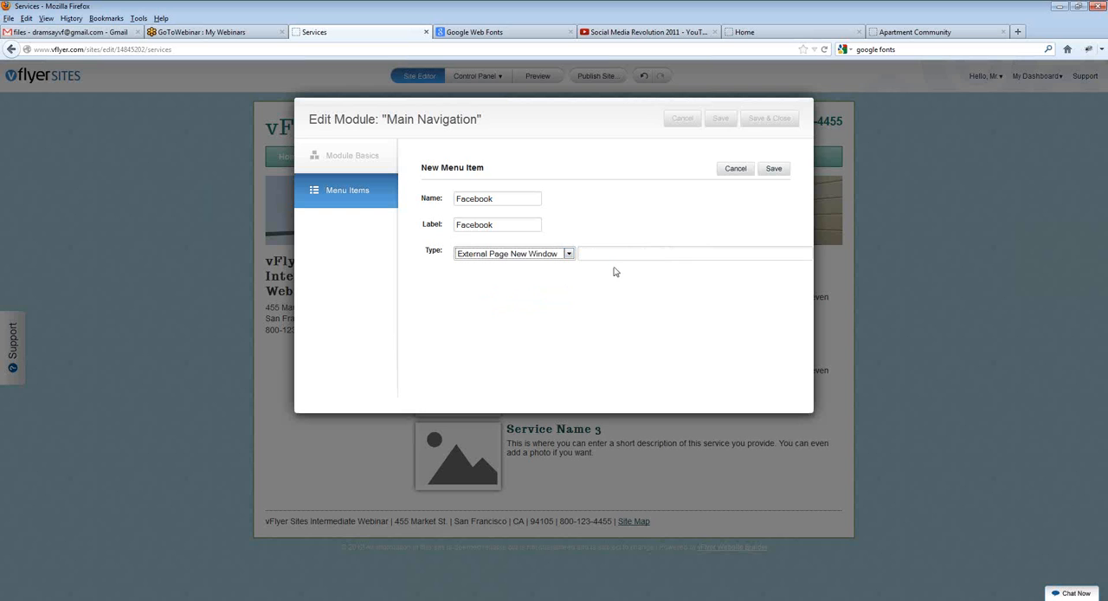
{"action": "left_click", "coordinate": [609, 254]}
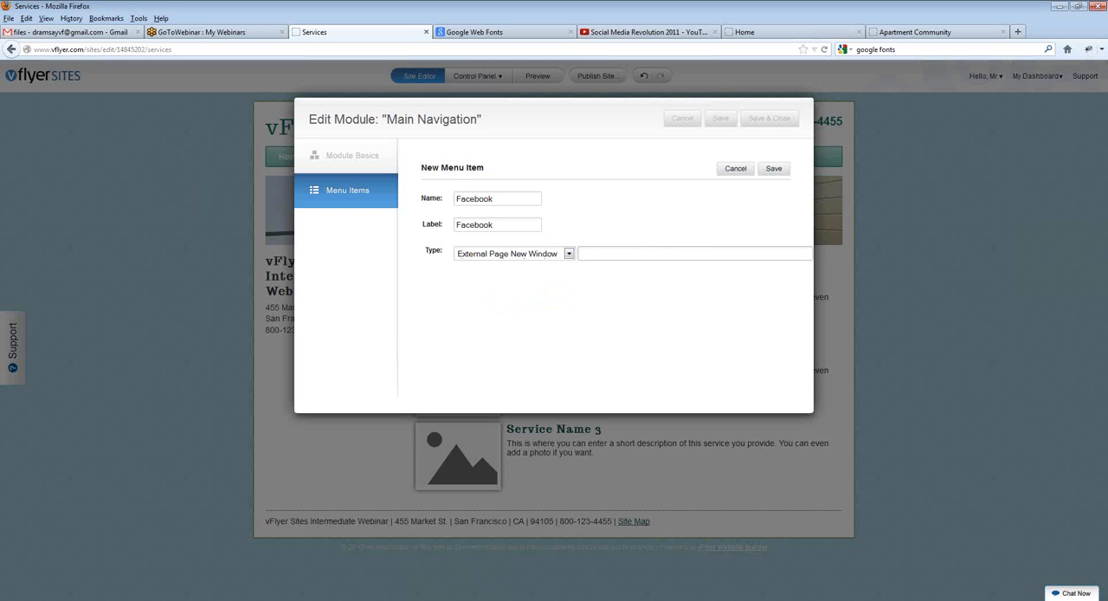
{"action": "type", "text": "http://www.facebook.com/vflyer"}
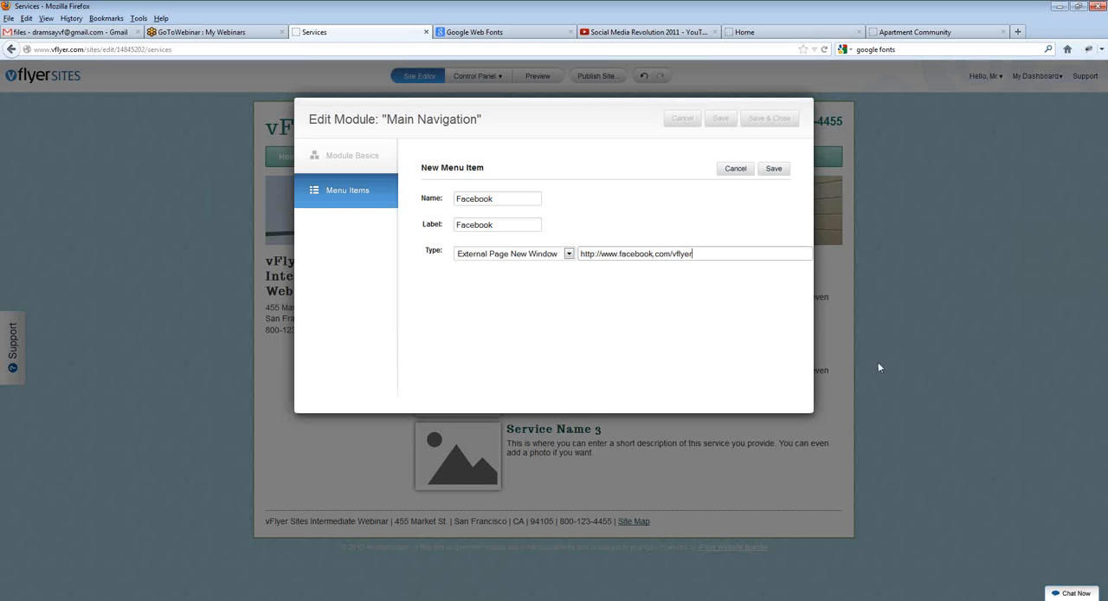
{"action": "left_click", "coordinate": [773, 171]}
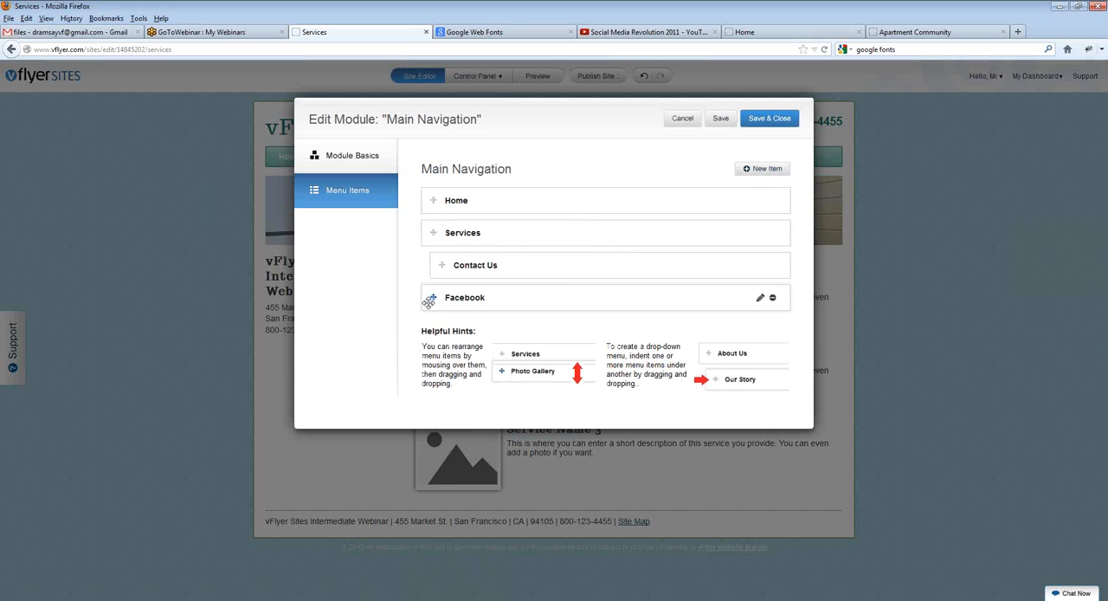
Step: Indent the Facebook item under Services as a drop-down entry, then save and close the Main Navigation module
{"action": "left_click_drag", "start_coordinate": [432, 298], "coordinate": [442, 300]}
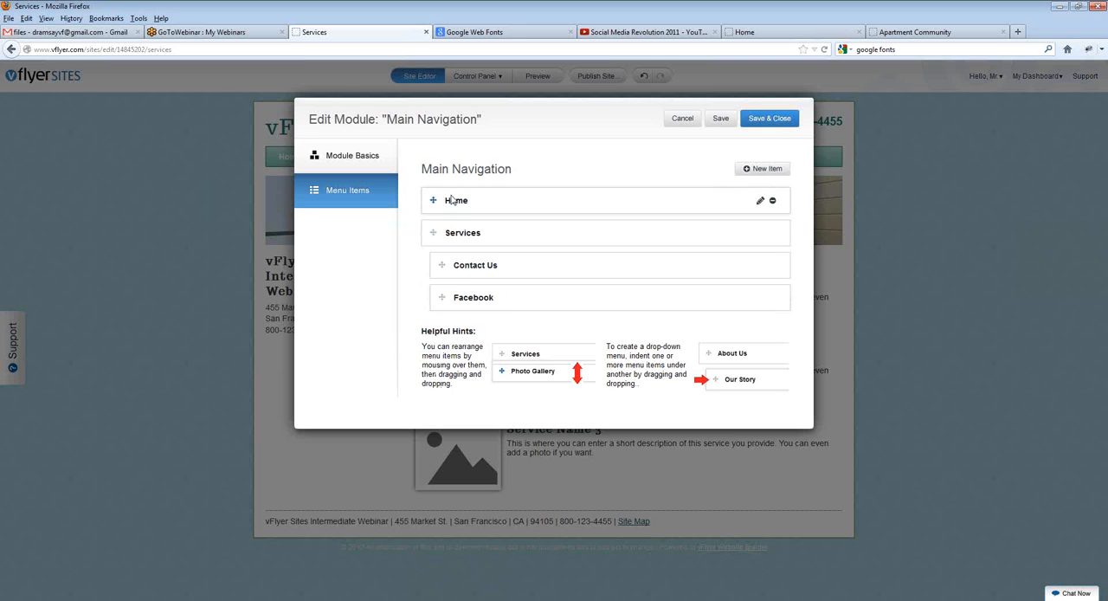
{"action": "left_click", "coordinate": [779, 119]}
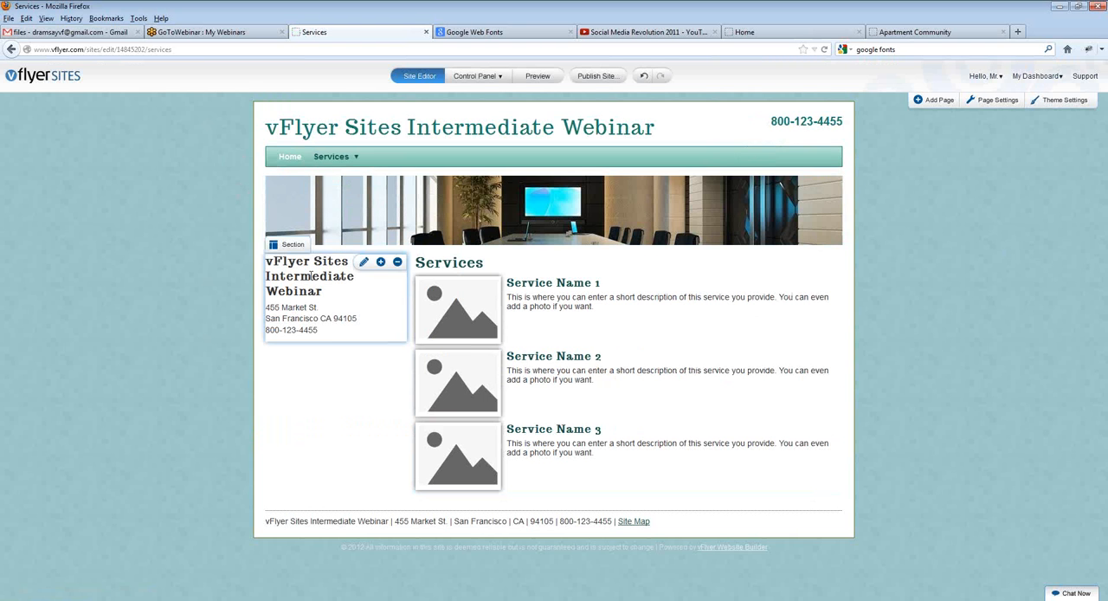
Step: Test the Facebook link in the site's Services drop-down, look over the linked page, and return to the site editor
{"action": "mouse_move", "coordinate": [331, 159]}
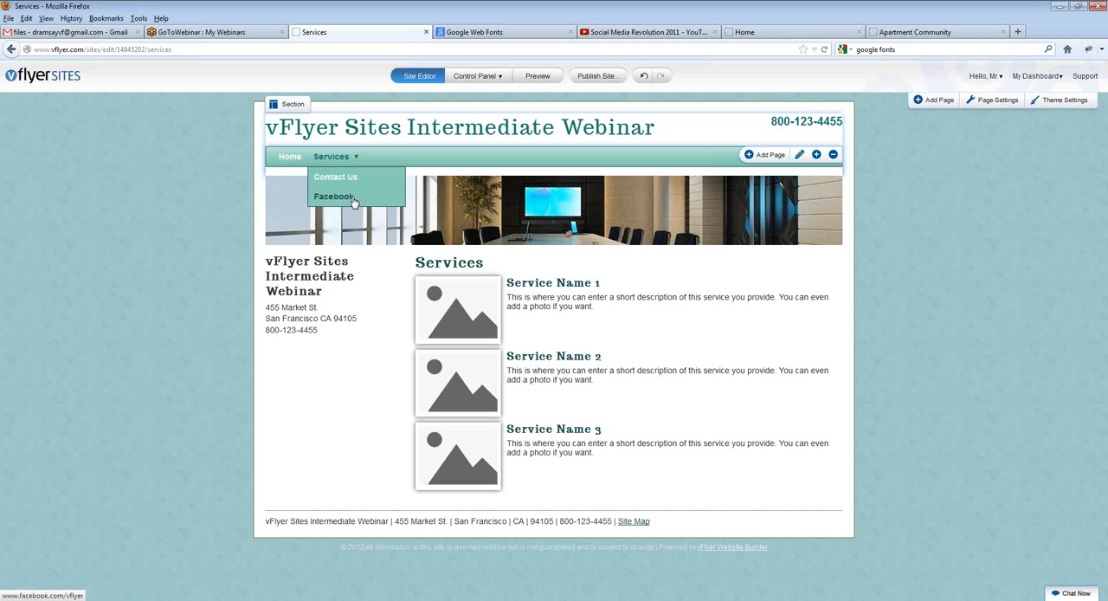
{"action": "left_click", "coordinate": [351, 198]}
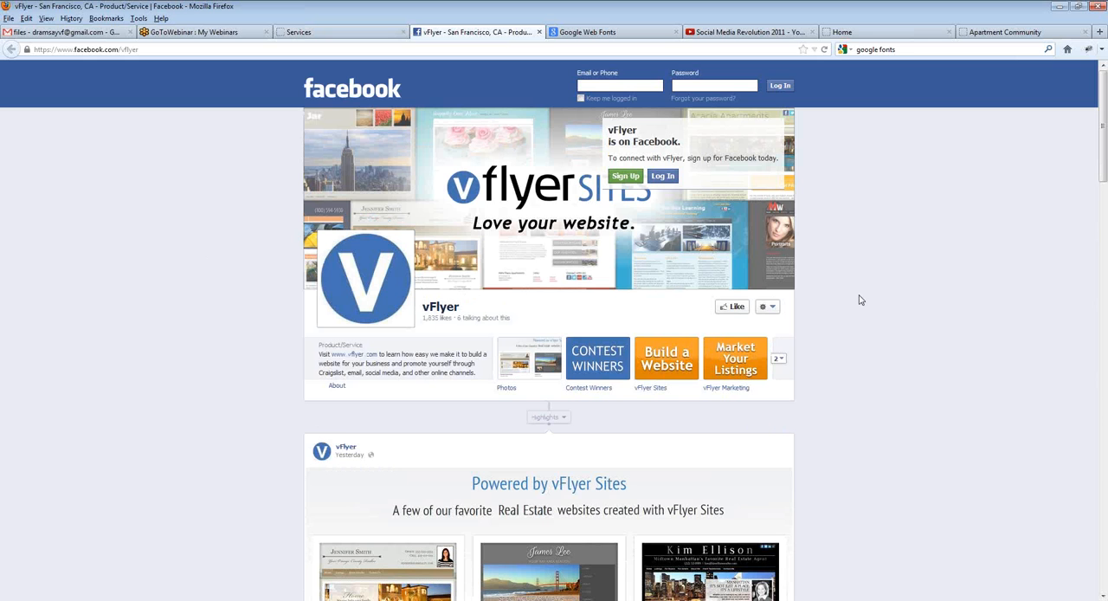
{"action": "scroll", "coordinate": [858, 298], "scroll_direction": "down", "scroll_amount": 4}
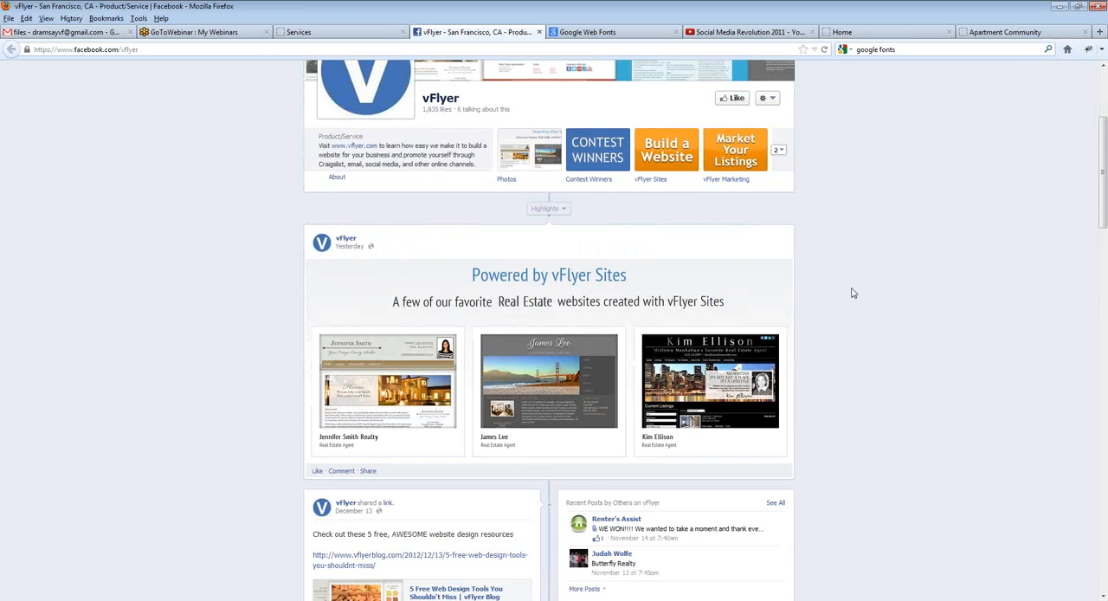
{"action": "scroll", "coordinate": [853, 292], "scroll_direction": "up", "scroll_amount": 4}
{"action": "left_click", "coordinate": [362, 31]}
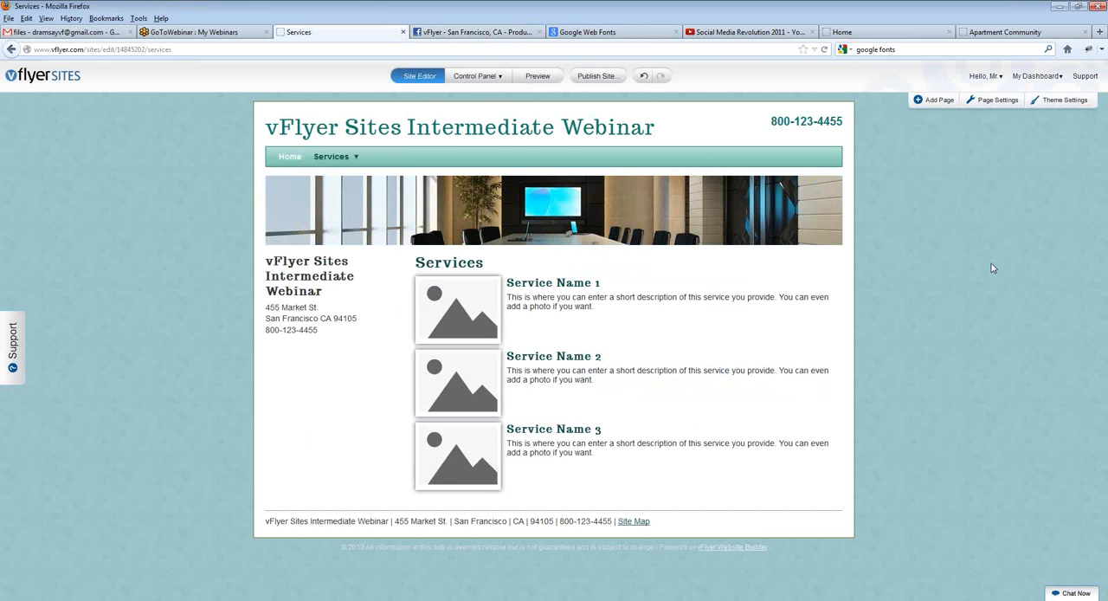
{"action": "left_click_drag", "start_coordinate": [991, 249], "coordinate": [883, 374]}
{"action": "left_click", "coordinate": [910, 289]}
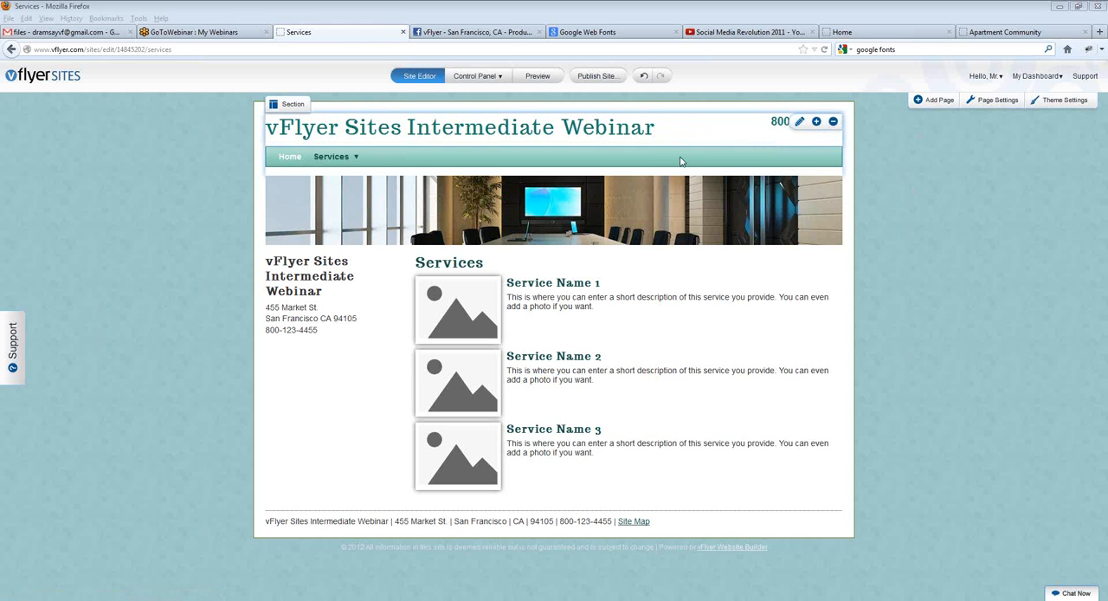
{"action": "mouse_move", "coordinate": [750, 154]}
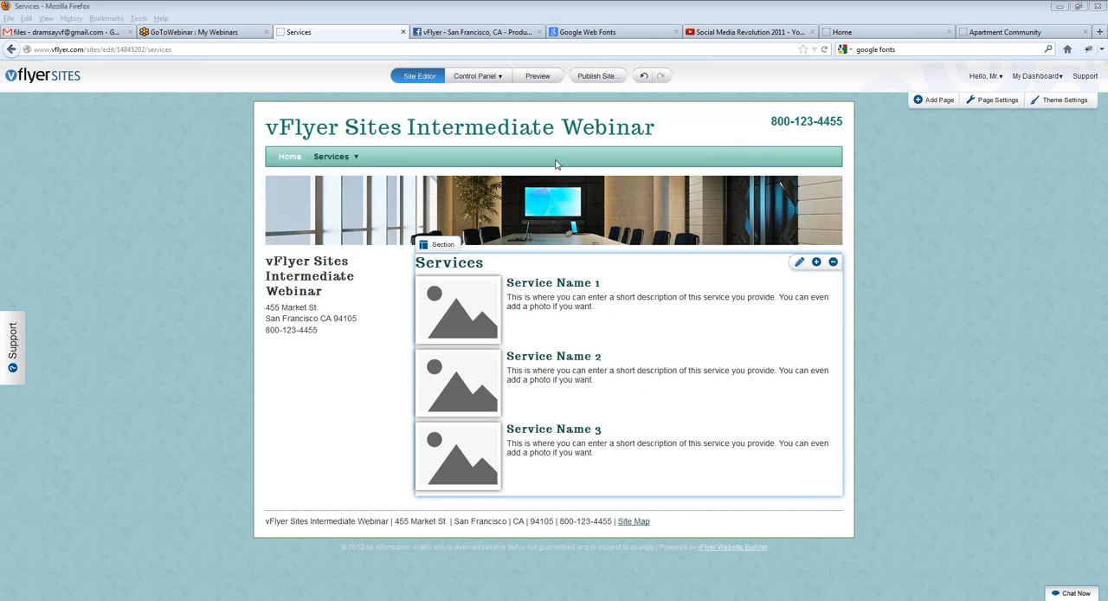
{"action": "left_click", "coordinate": [429, 162]}
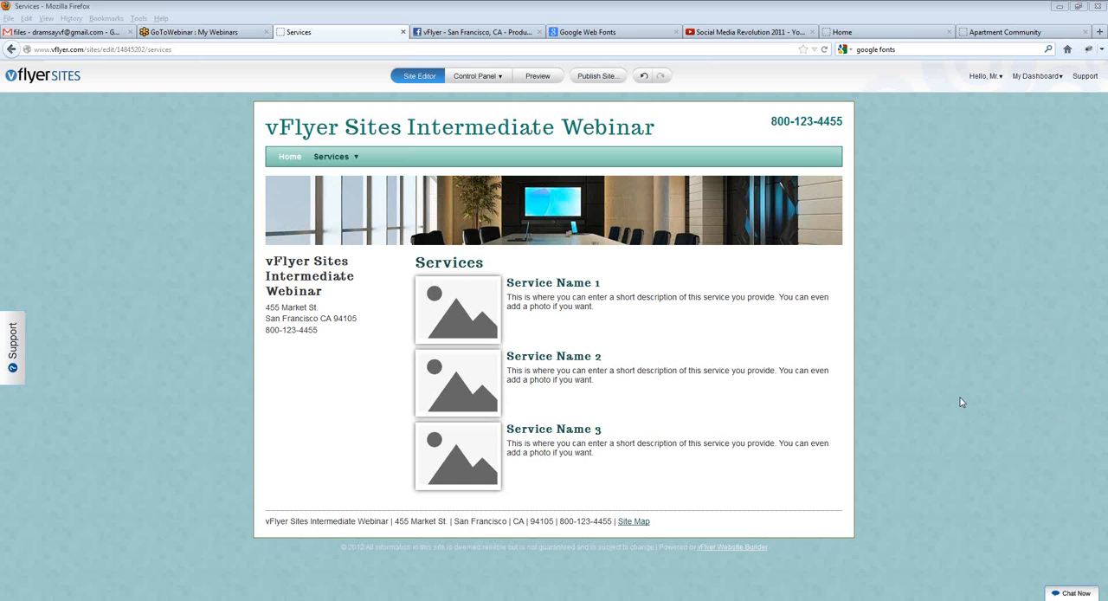
{"action": "left_click", "coordinate": [922, 382]}
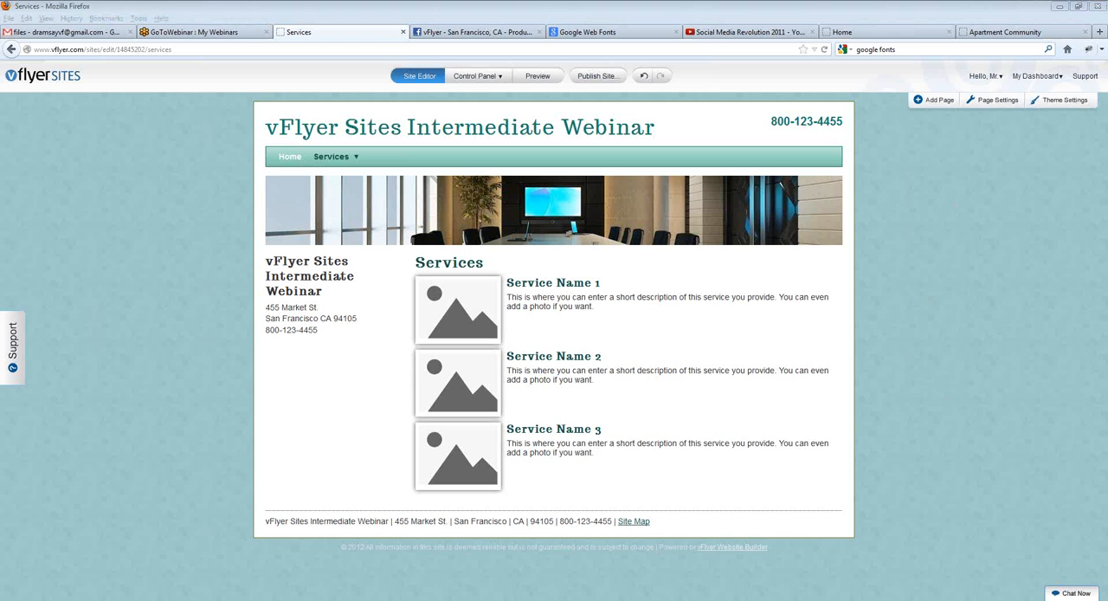
{"action": "left_click", "coordinate": [882, 236]}
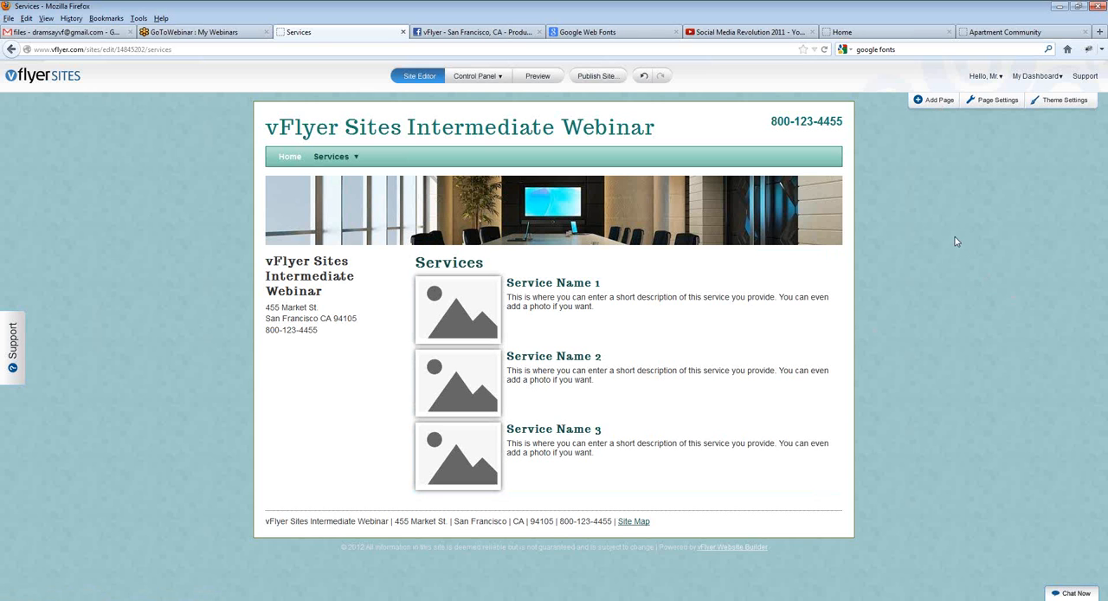
Step: Add a new page named "About Us" to the site, using Freeform Content as its page content
{"action": "left_click", "coordinate": [931, 101]}
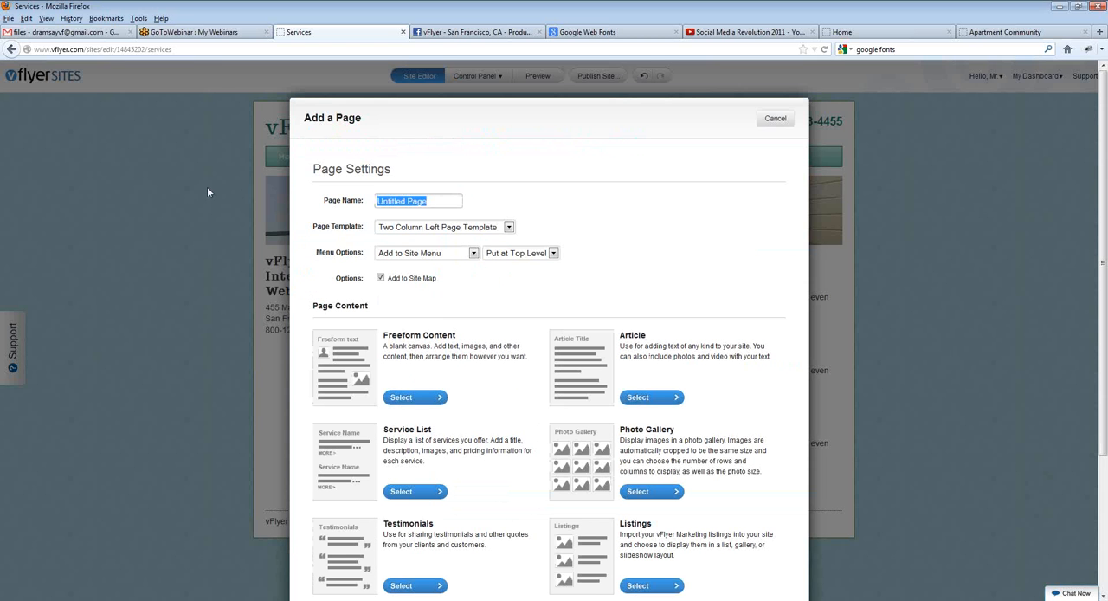
{"action": "type", "text": "About Us"}
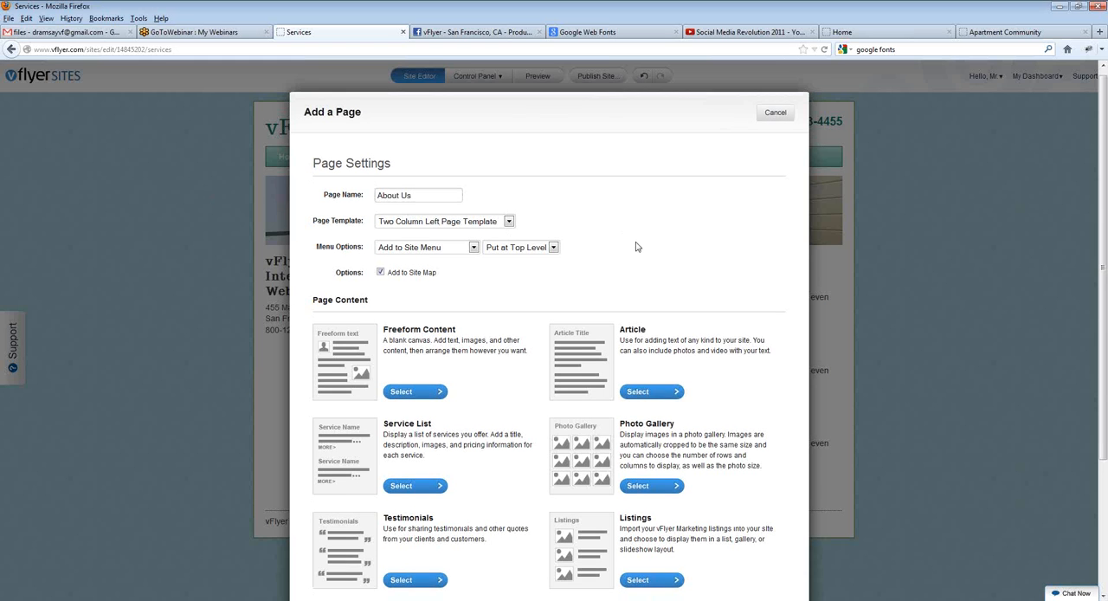
{"action": "scroll", "coordinate": [497, 361], "scroll_direction": "down", "scroll_amount": 1}
{"action": "left_click", "coordinate": [430, 373]}
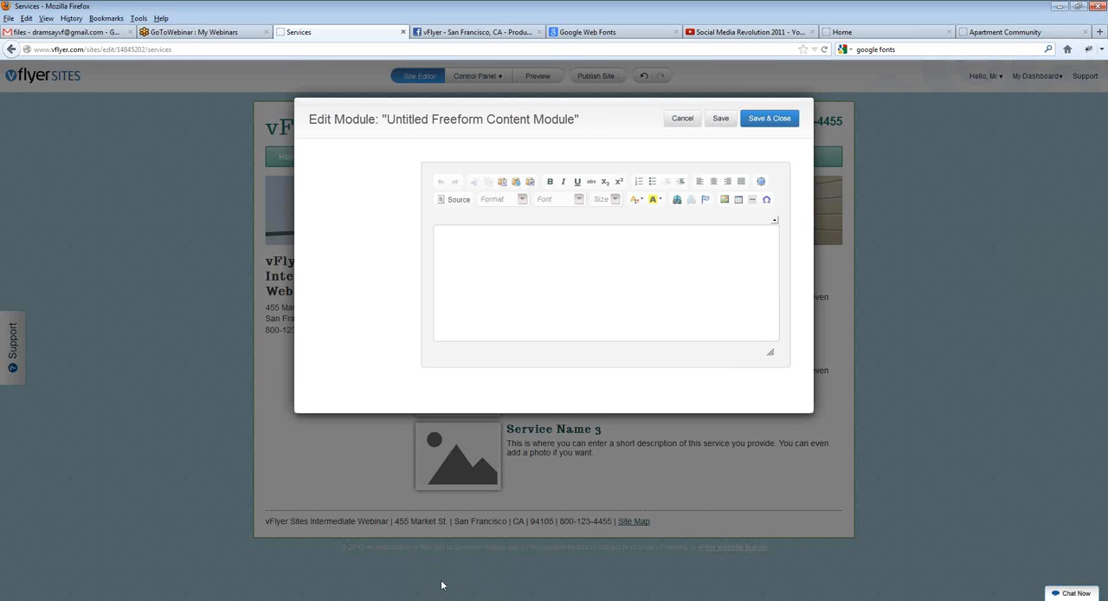
Step: Replace "Untitled" with "About Us" in the new freeform content module's name
{"action": "left_click", "coordinate": [372, 159]}
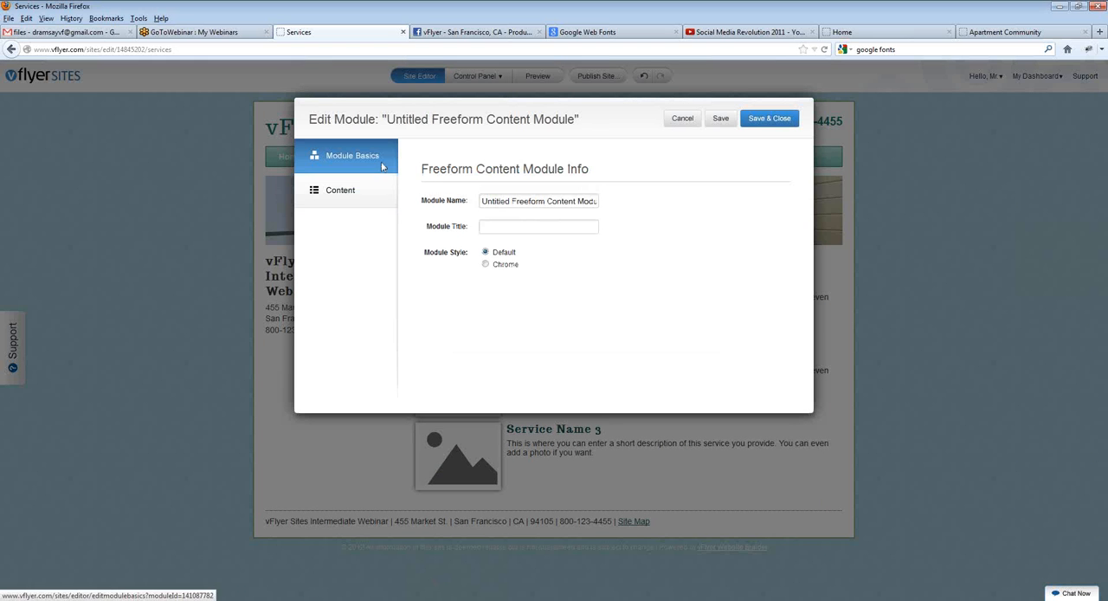
{"action": "left_click_drag", "start_coordinate": [510, 201], "coordinate": [442, 197]}
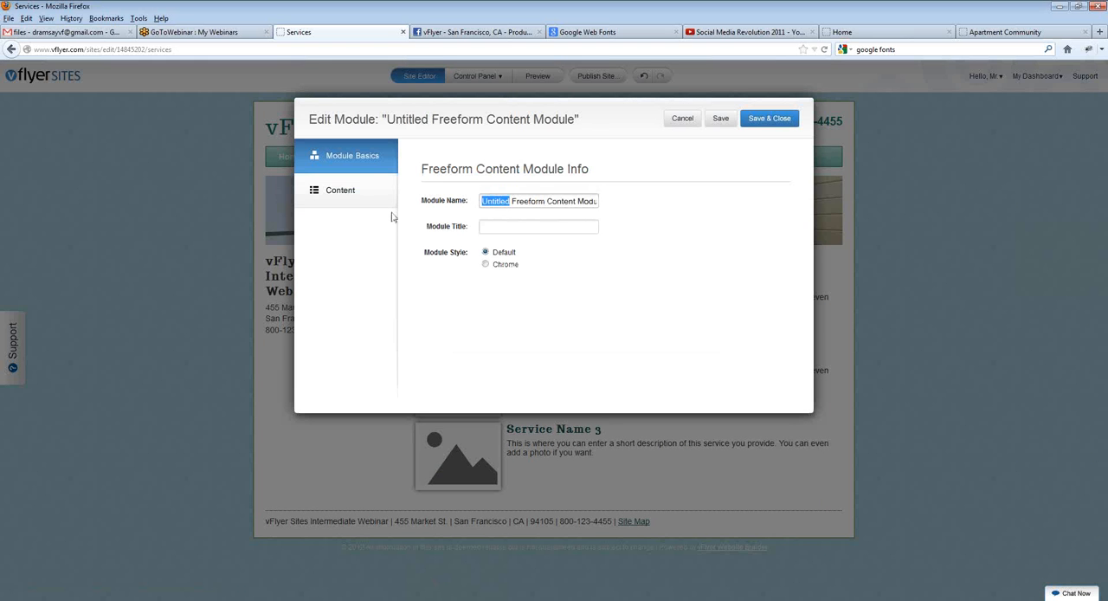
{"action": "type", "text": "About Us"}
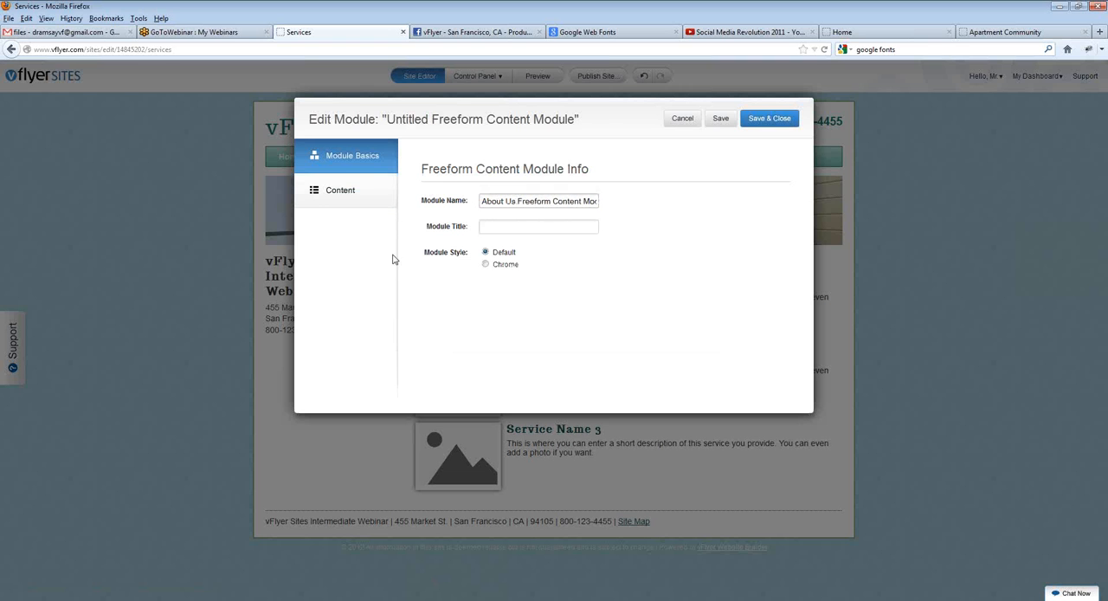
Step: Write an "About Us" line in Heading 2 format with "Yada yada yada..." below it as the module's content, and save and close it
{"action": "left_click", "coordinate": [359, 199]}
{"action": "left_click", "coordinate": [476, 250]}
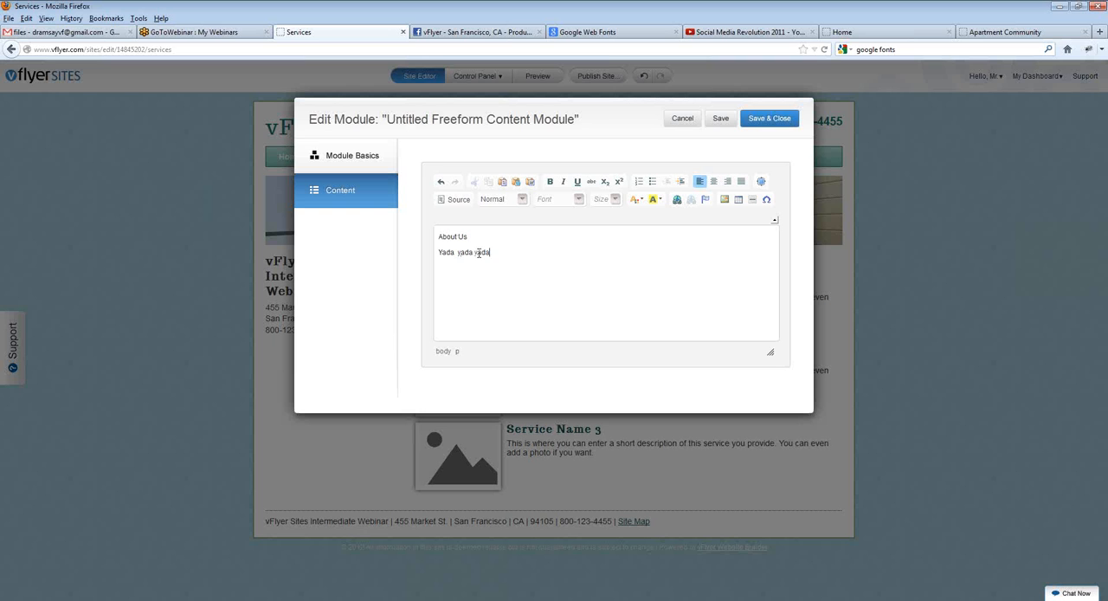
{"action": "left_click_drag", "start_coordinate": [471, 236], "coordinate": [383, 240]}
{"action": "left_click", "coordinate": [509, 201]}
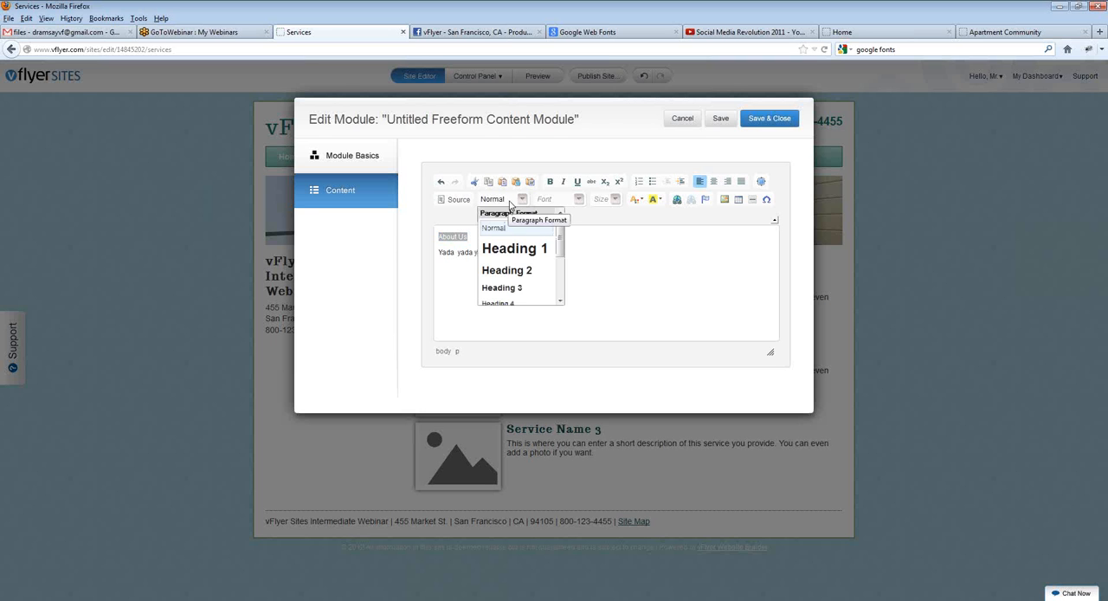
{"action": "left_click", "coordinate": [513, 268]}
{"action": "left_click", "coordinate": [506, 239]}
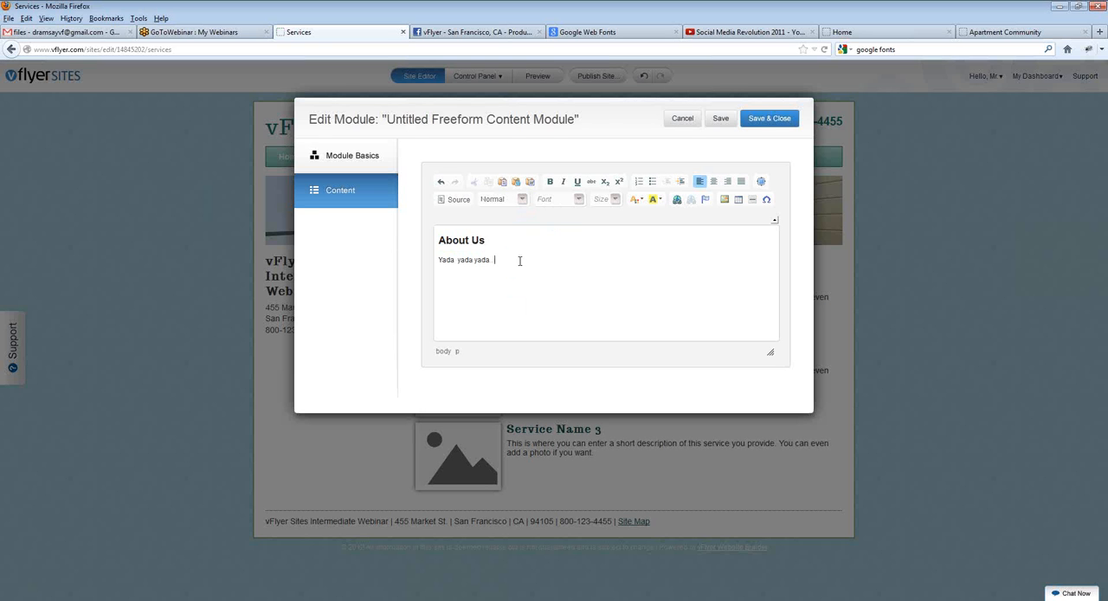
{"action": "left_click", "coordinate": [768, 120]}
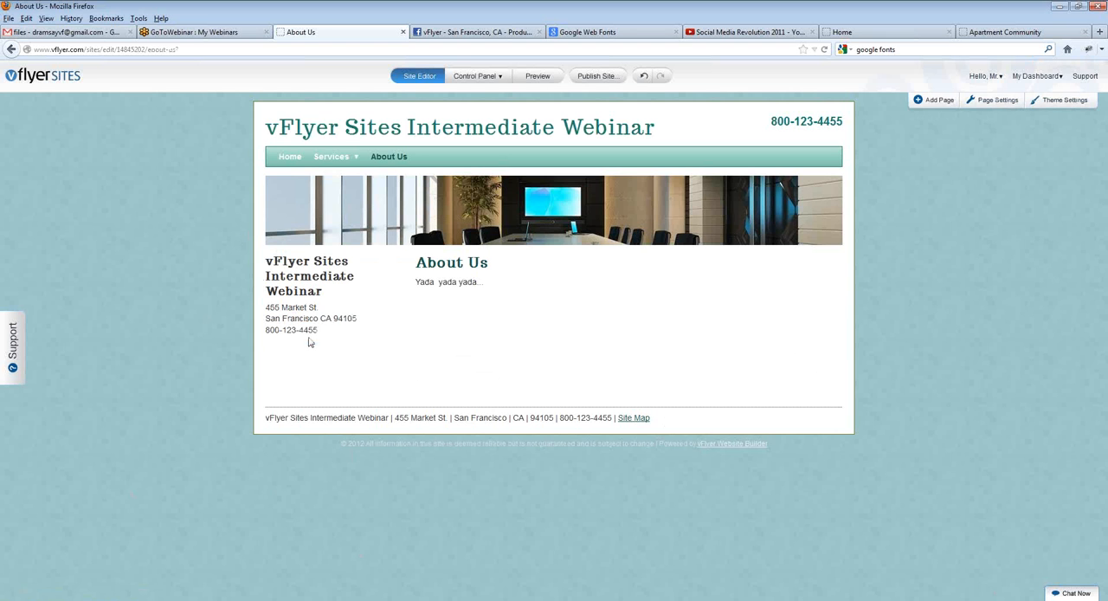
Step: Add a Picture module above the contact details in the left section of the About Us page
{"action": "mouse_move", "coordinate": [314, 344]}
{"action": "mouse_move", "coordinate": [499, 270]}
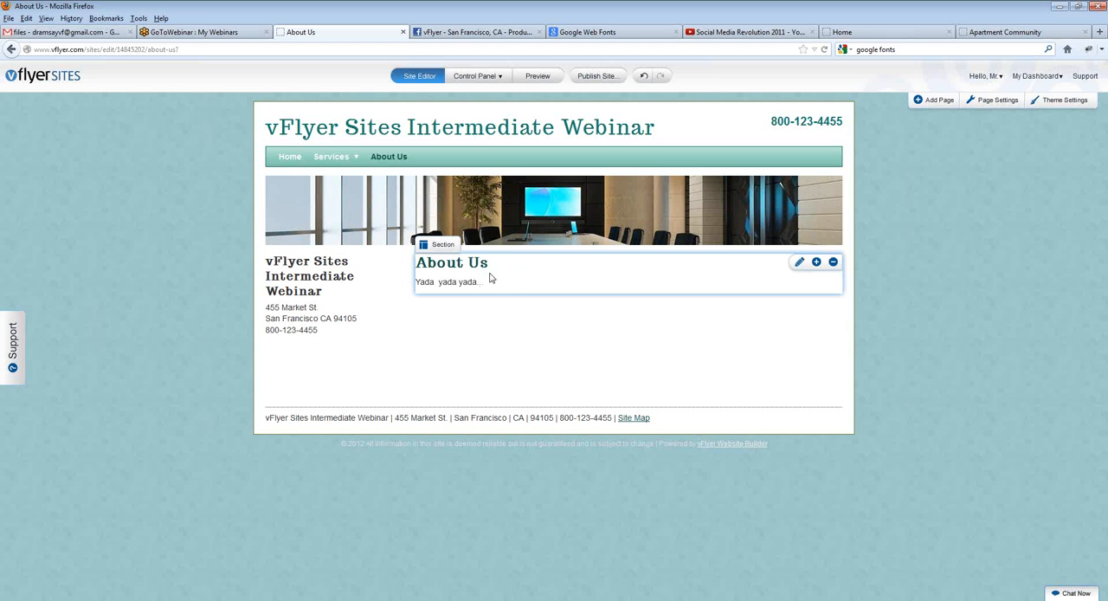
{"action": "mouse_move", "coordinate": [360, 278]}
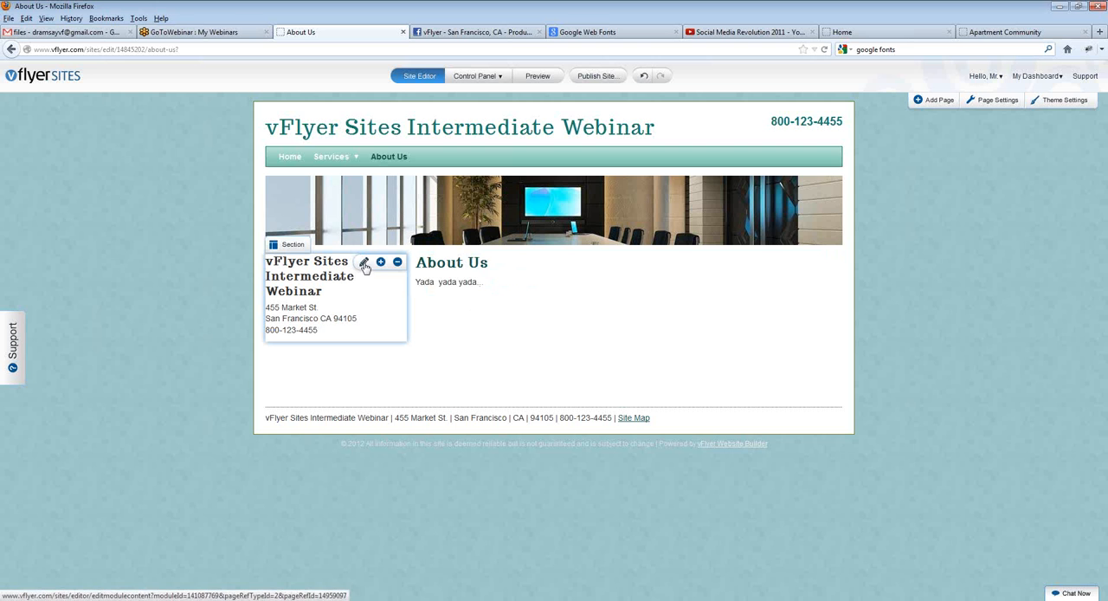
{"action": "left_click", "coordinate": [380, 262]}
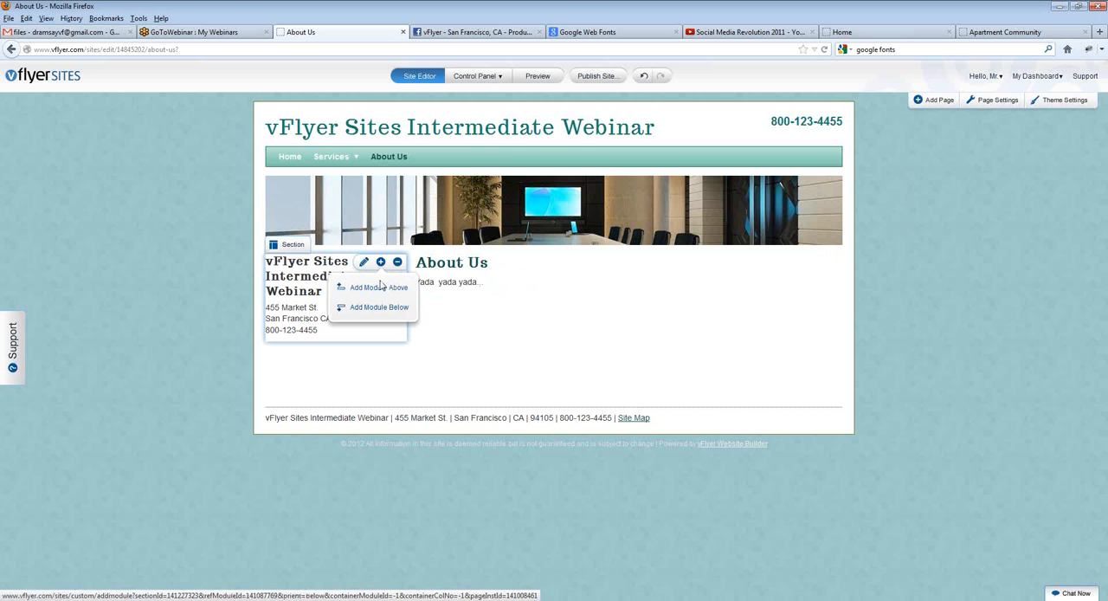
{"action": "left_click", "coordinate": [381, 291]}
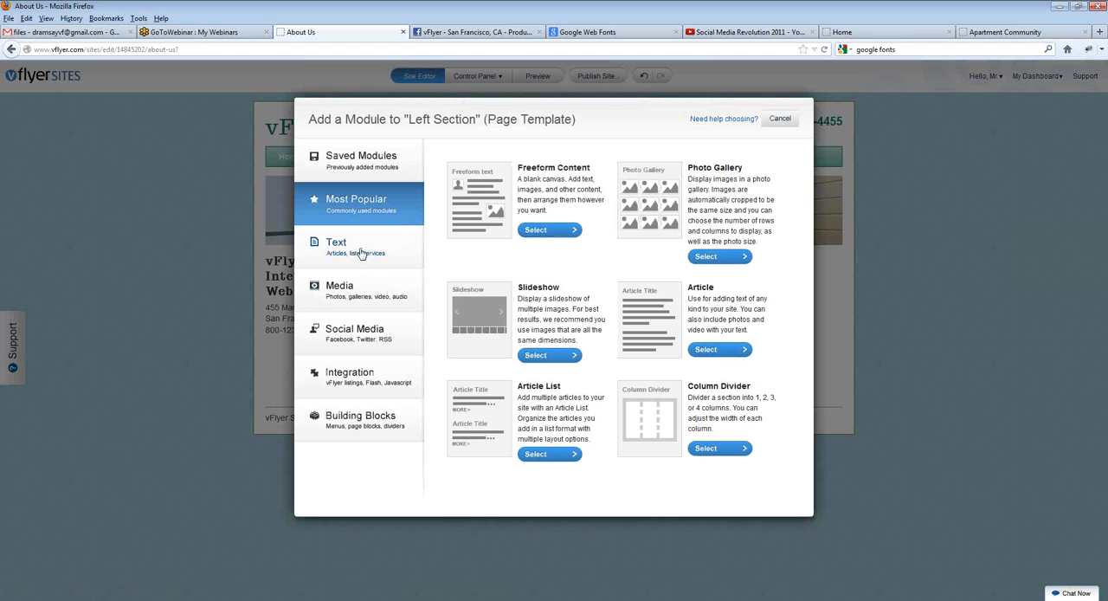
{"action": "left_click", "coordinate": [378, 293]}
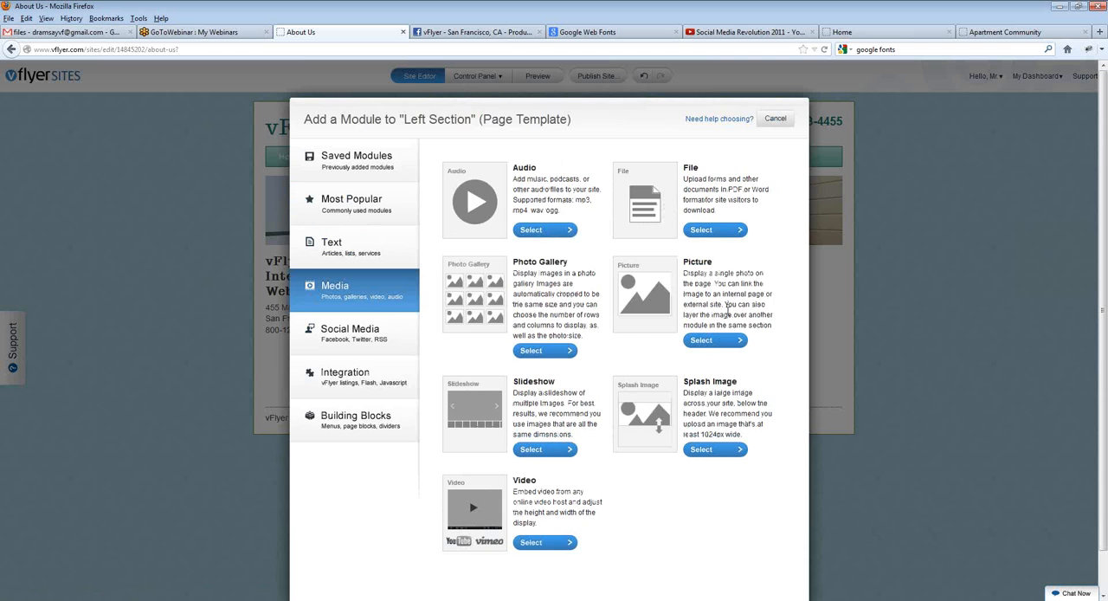
{"action": "left_click", "coordinate": [720, 341]}
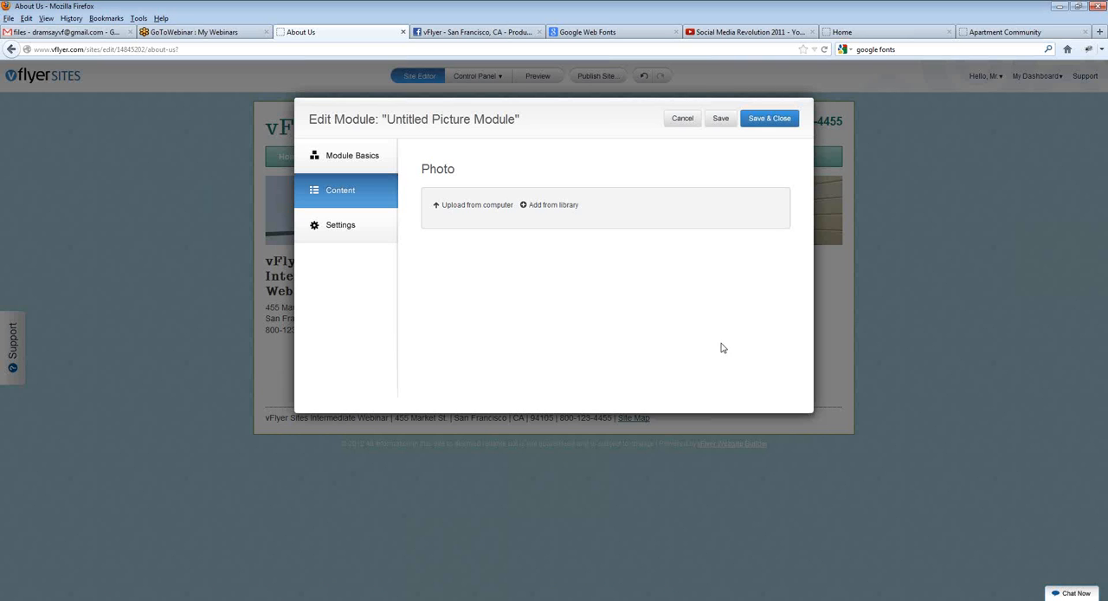
Step: Upload kelly-wilkins-realty-no-padding.png from the computer as the picture module's photo
{"action": "left_click", "coordinate": [498, 209]}
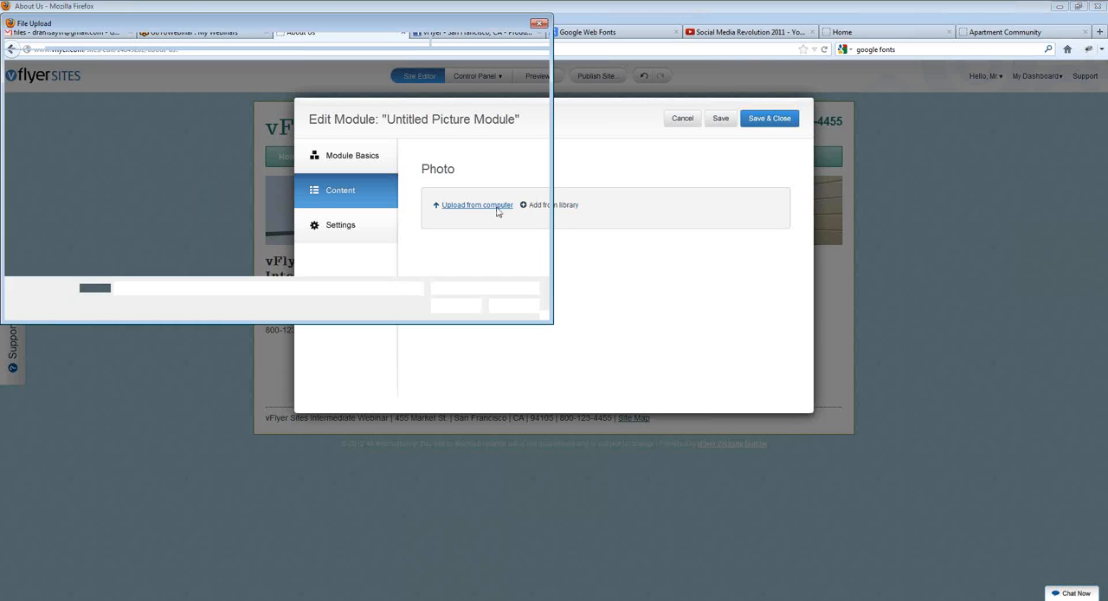
{"action": "left_click", "coordinate": [141, 127]}
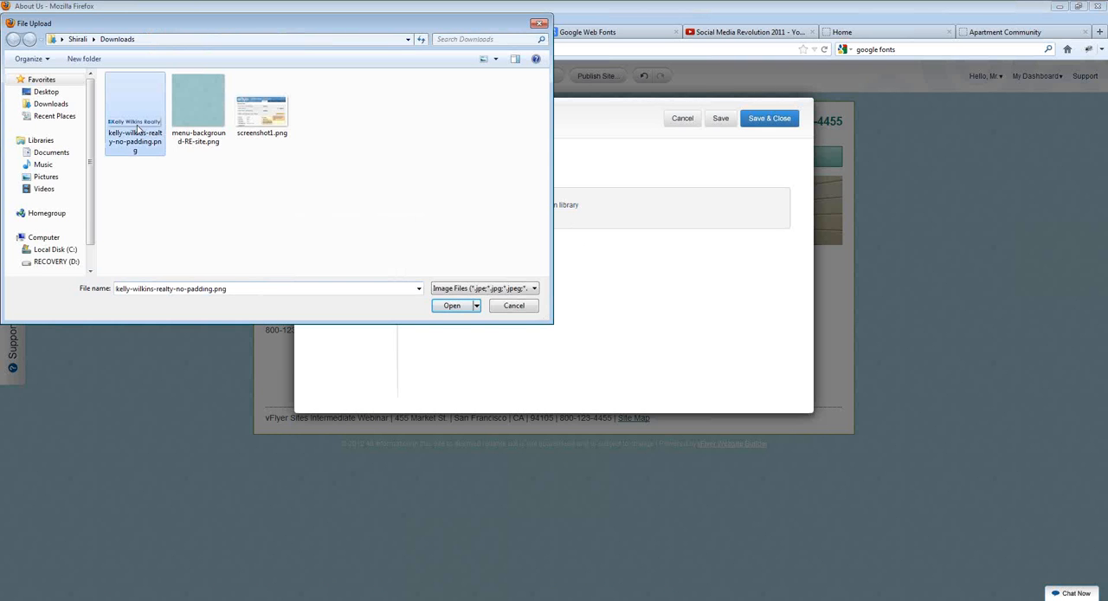
{"action": "left_click", "coordinate": [459, 310]}
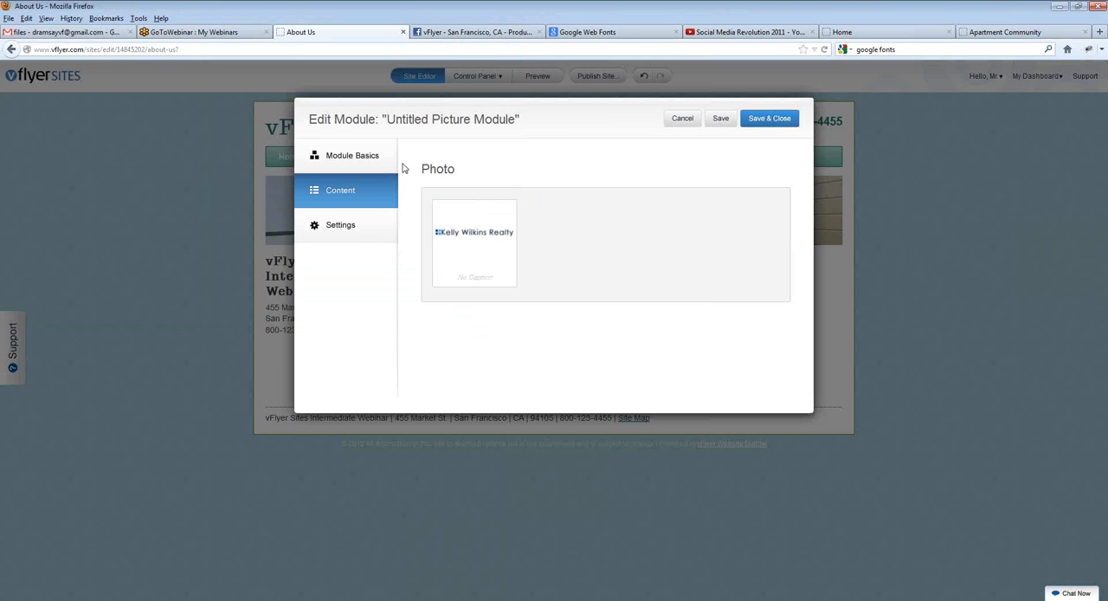
Step: Rename the picture module to "Logo Picture Module", and save and close it
{"action": "left_click", "coordinate": [349, 163]}
{"action": "double_click", "coordinate": [508, 205]}
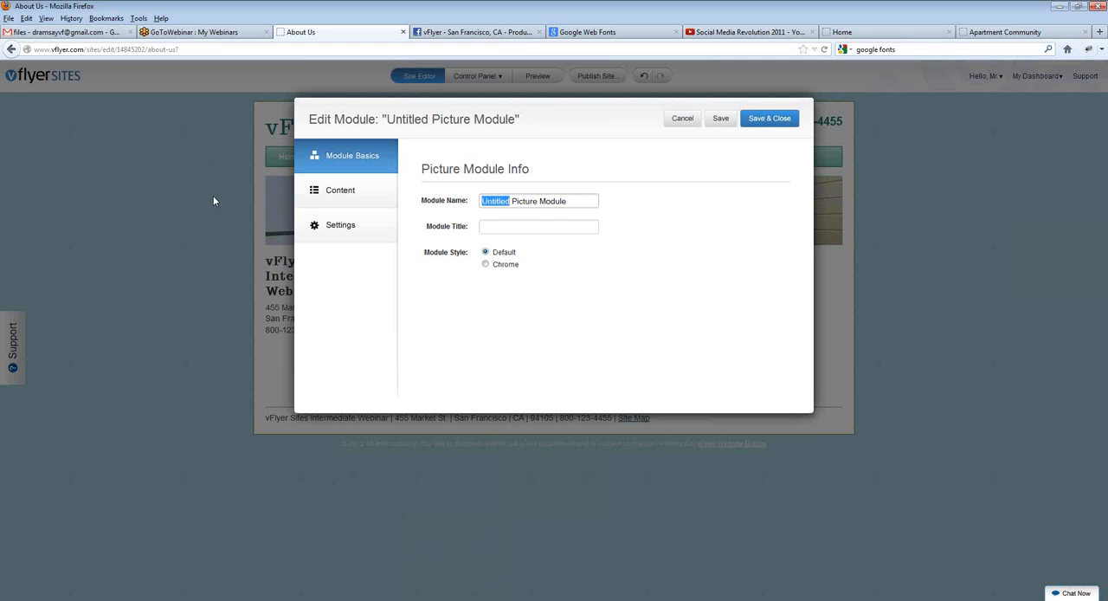
{"action": "type", "text": "Lgo"}
{"action": "key", "text": "BackSpace"}
{"action": "key", "text": "BackSpace"}
{"action": "type", "text": "ogo"}
{"action": "left_click", "coordinate": [777, 123]}
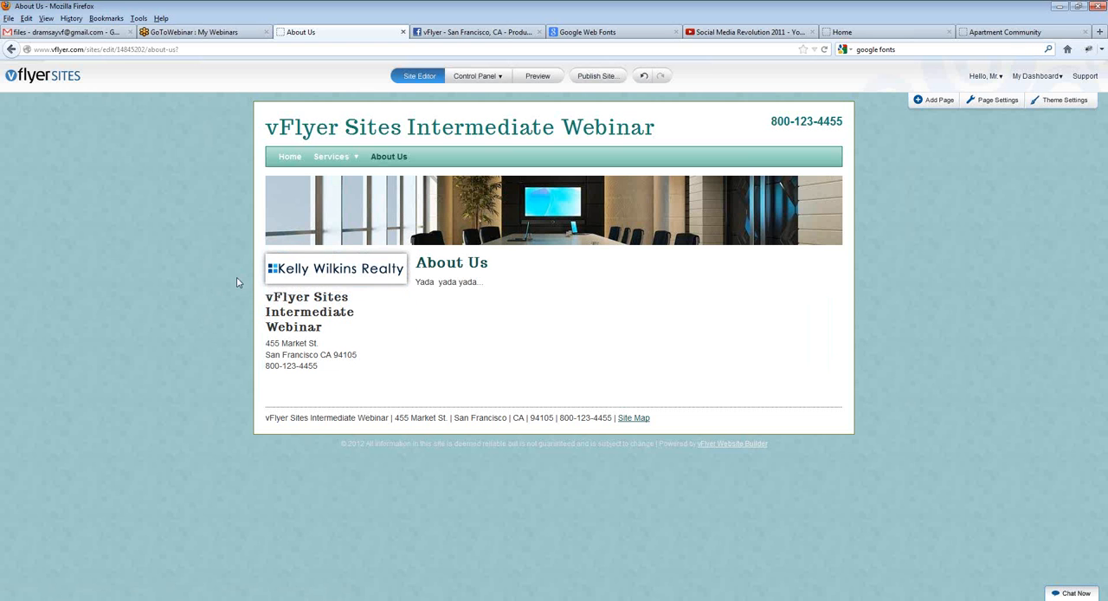
Step: Go to the Services page and turn off Show Frame for the logo picture module, saving the change
{"action": "mouse_move", "coordinate": [329, 163]}
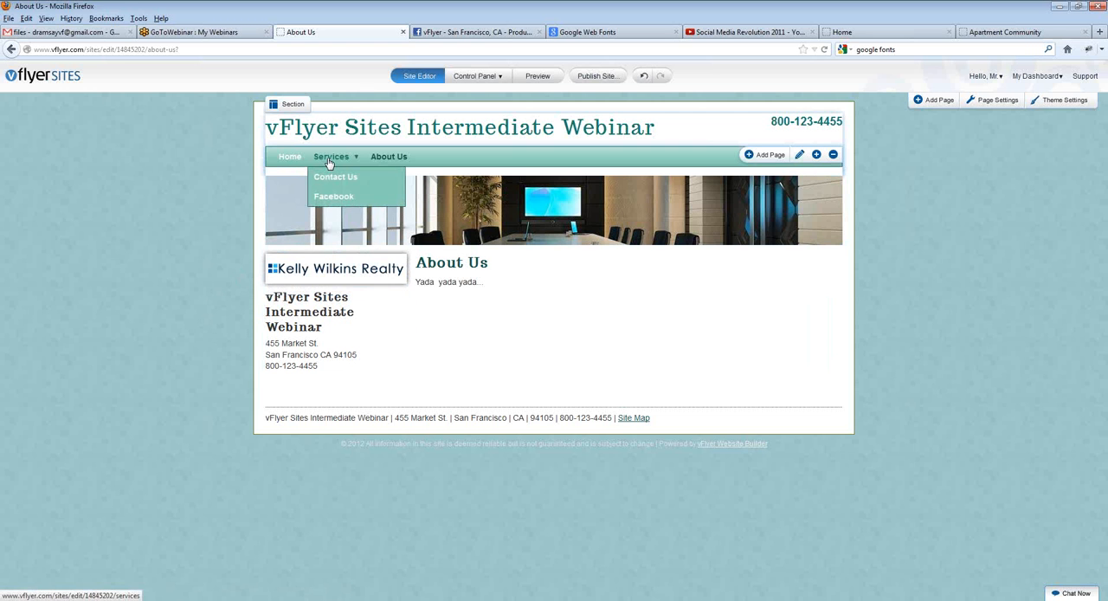
{"action": "left_click", "coordinate": [329, 160]}
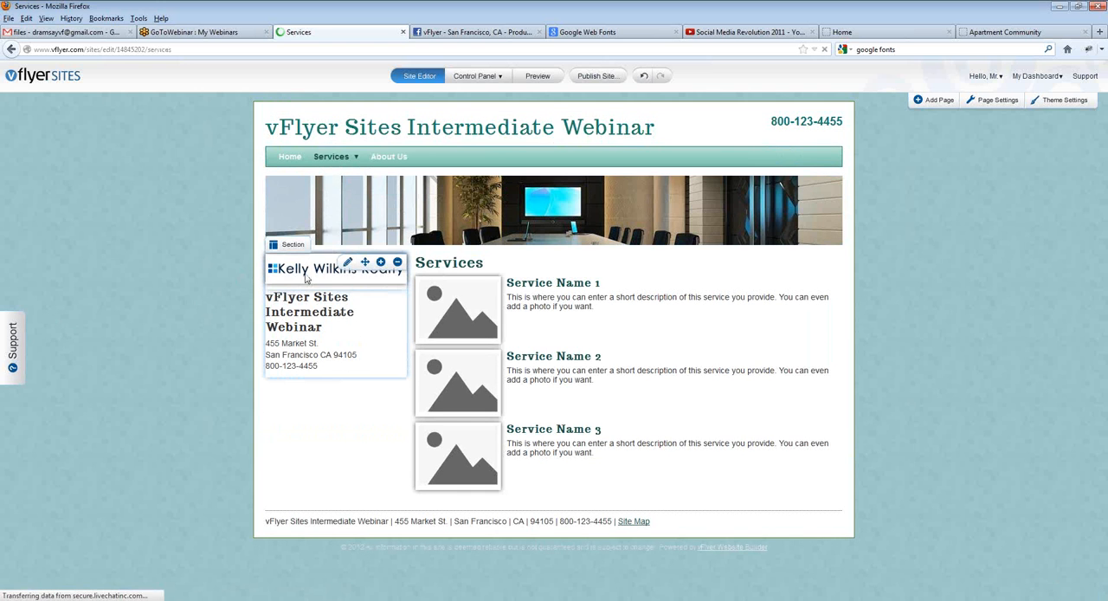
{"action": "left_click", "coordinate": [347, 263]}
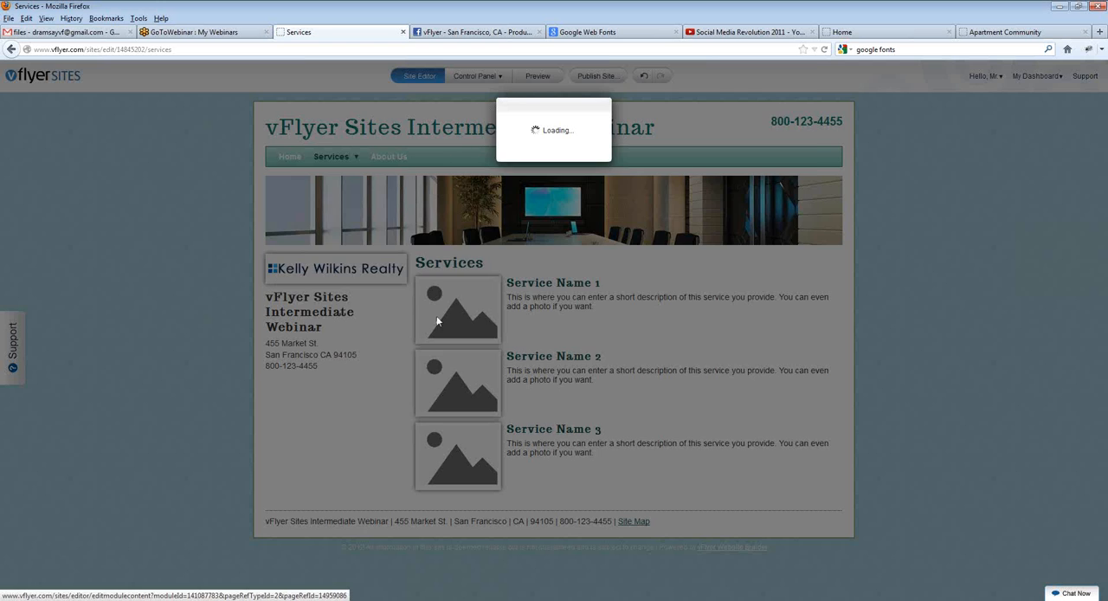
{"action": "left_click", "coordinate": [368, 239]}
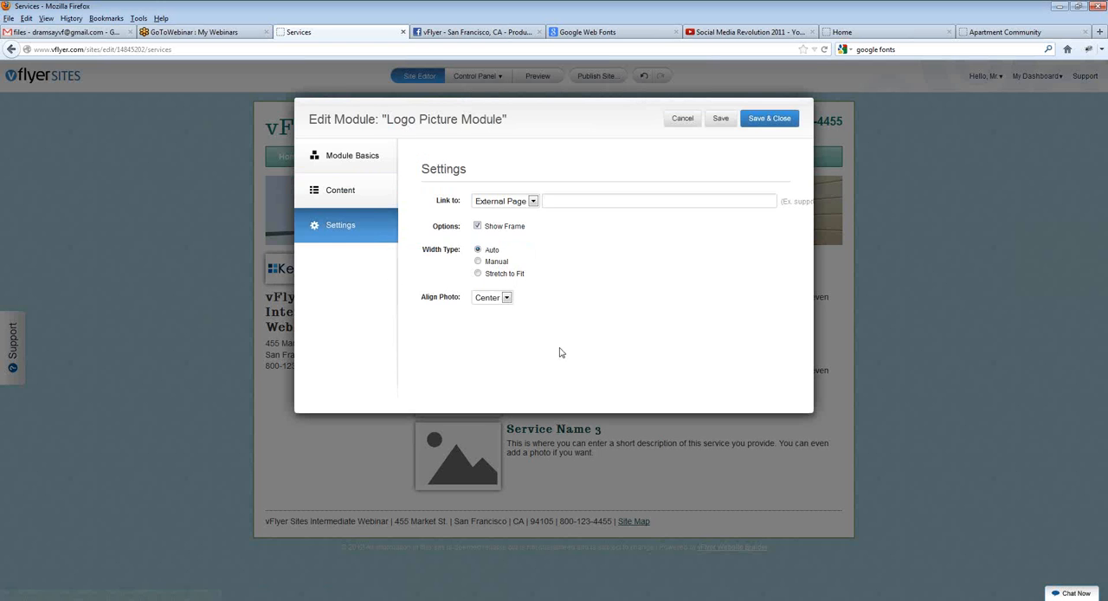
{"action": "left_click", "coordinate": [477, 226]}
{"action": "left_click", "coordinate": [478, 226]}
{"action": "left_click", "coordinate": [789, 122]}
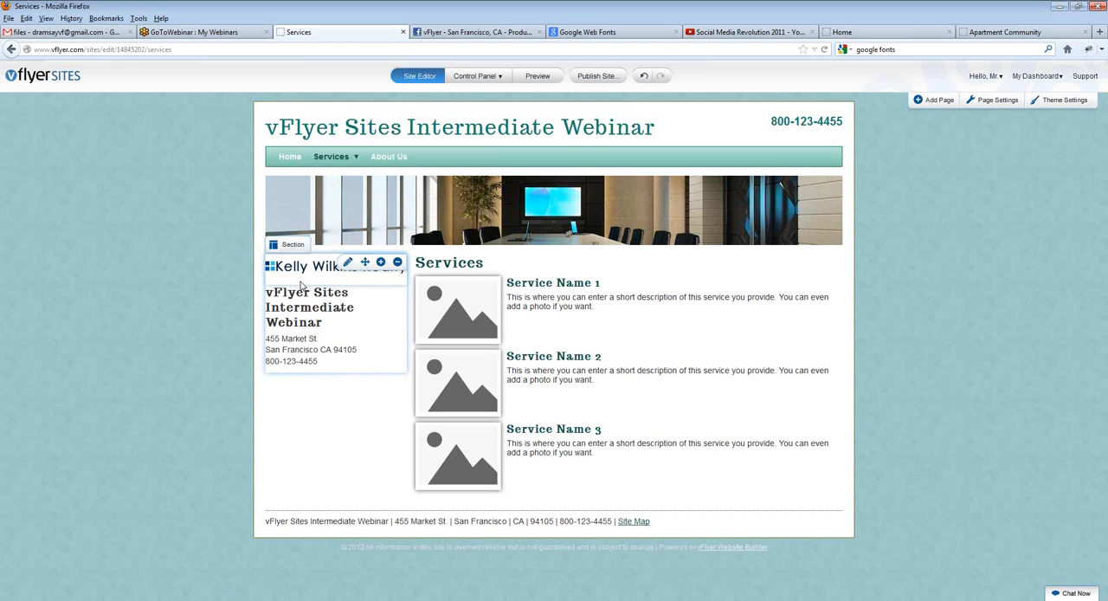
Step: Go to the About Us page and make its left section unique to this page
{"action": "mouse_move", "coordinate": [354, 157]}
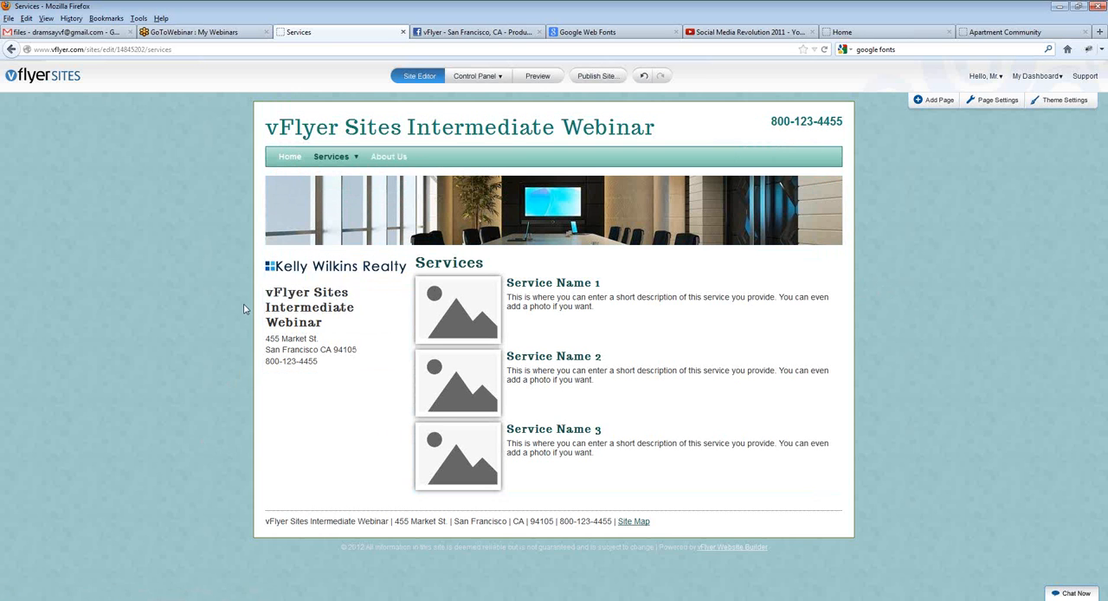
{"action": "left_click", "coordinate": [396, 159]}
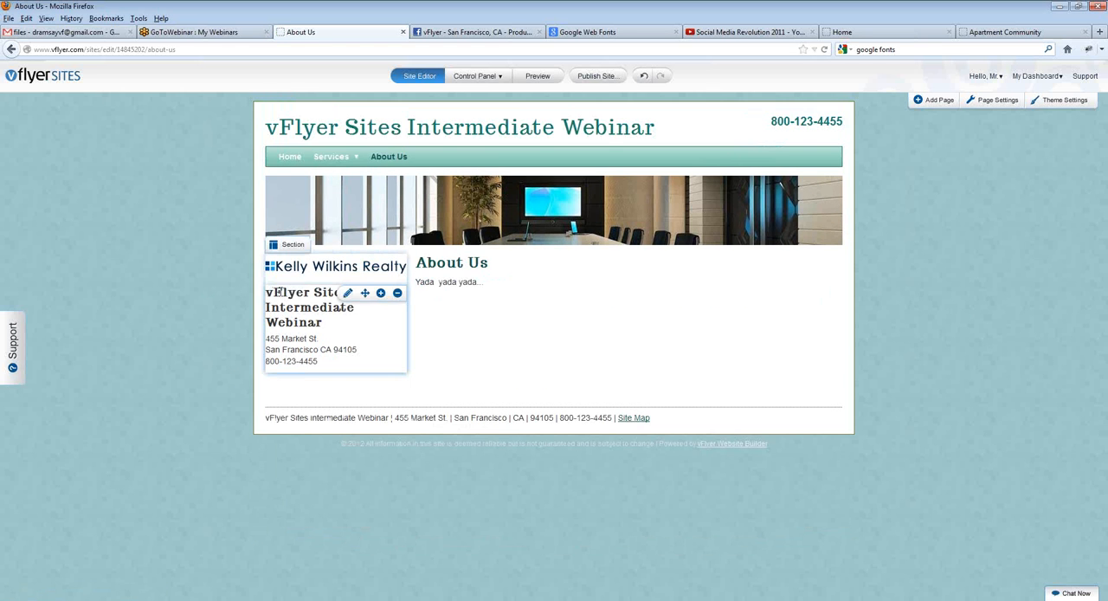
{"action": "left_click", "coordinate": [294, 246]}
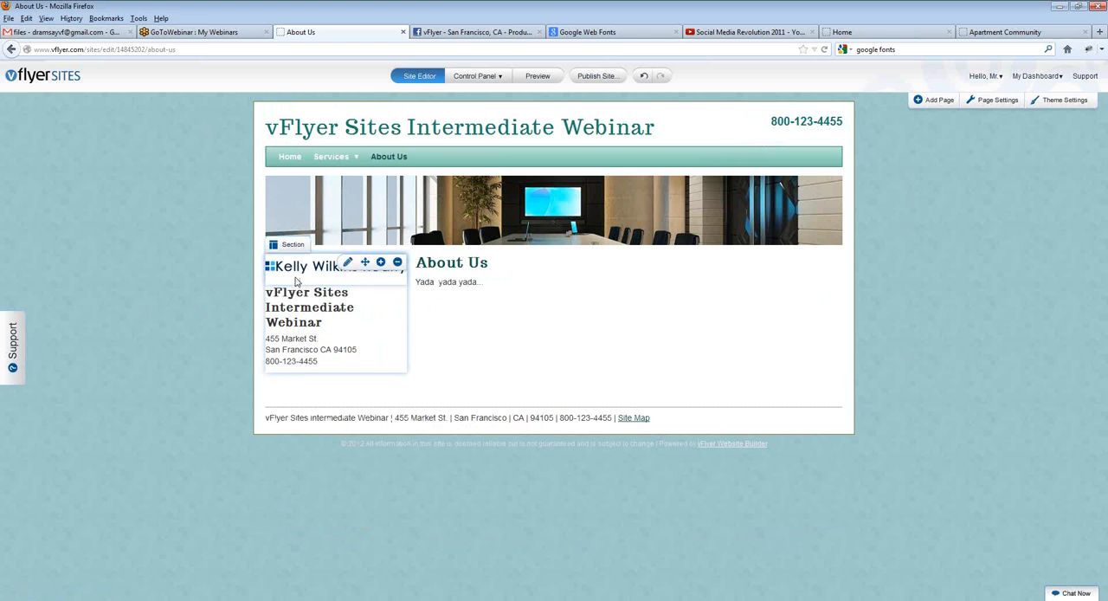
{"action": "mouse_move", "coordinate": [295, 246]}
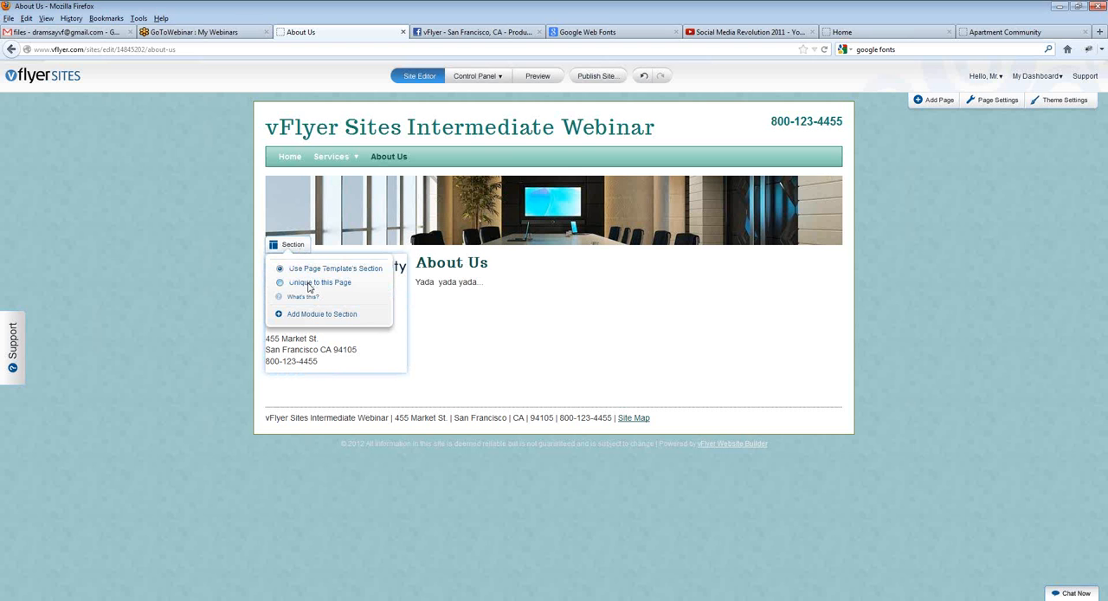
{"action": "left_click", "coordinate": [308, 284]}
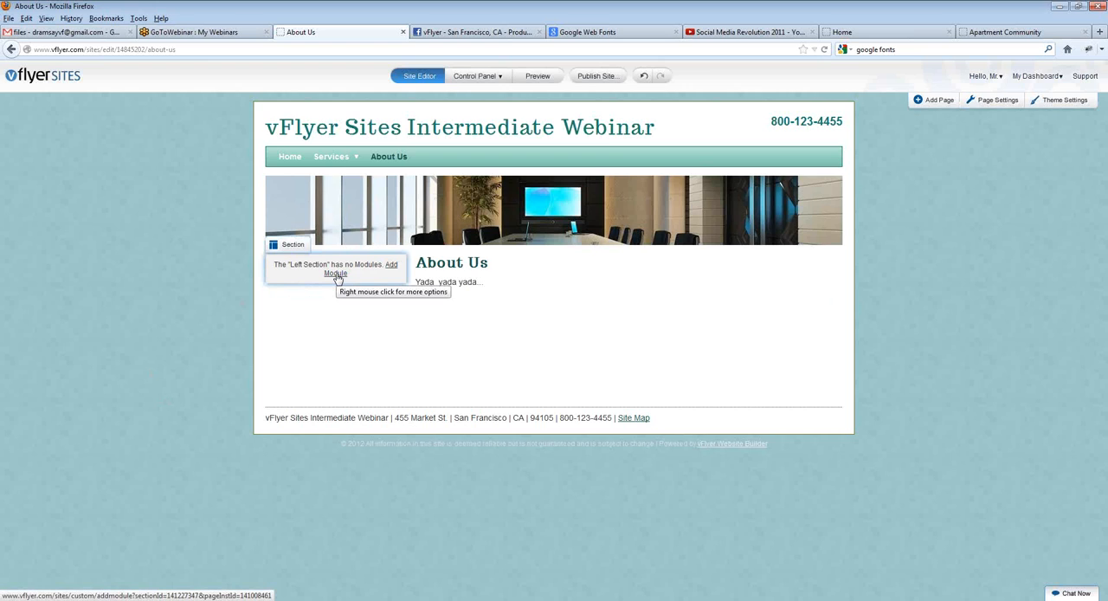
Step: Add a Picture module to the empty left section of the About Us page
{"action": "left_click", "coordinate": [336, 274]}
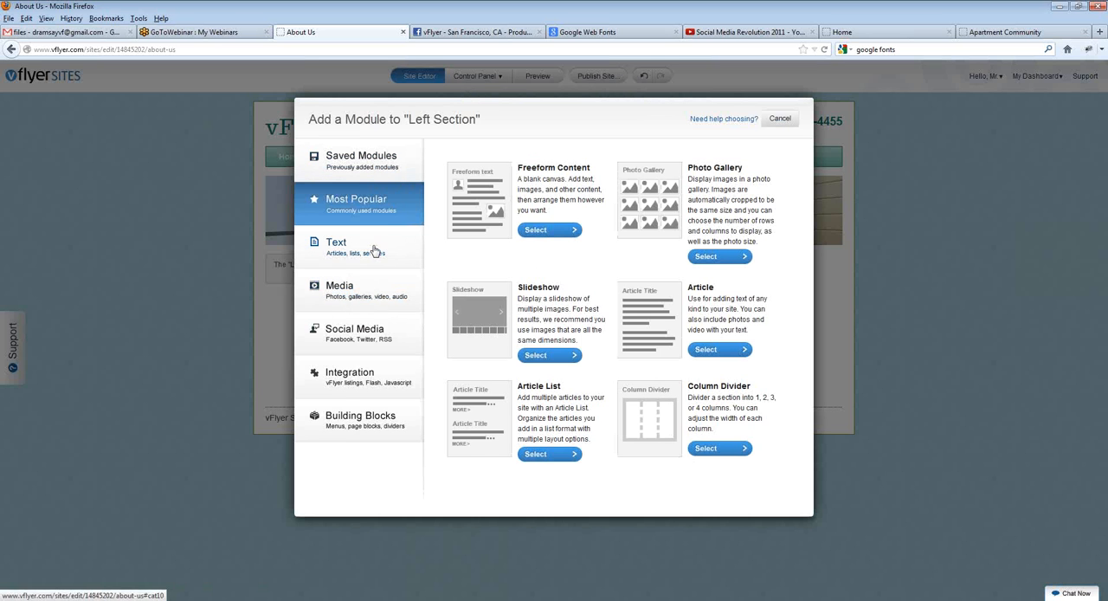
{"action": "left_click", "coordinate": [360, 294]}
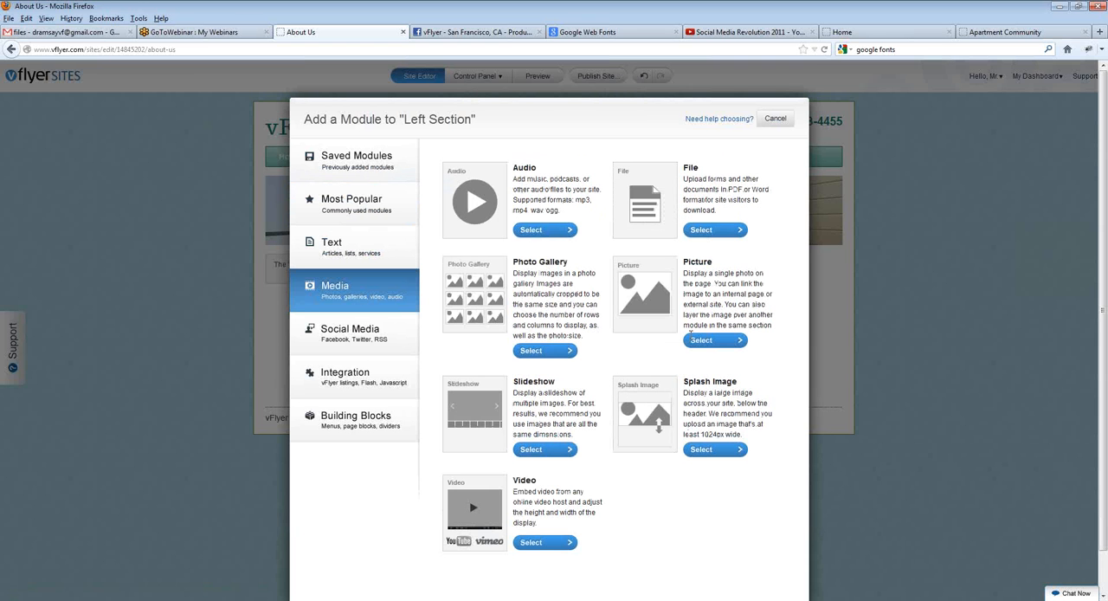
{"action": "left_click", "coordinate": [702, 340]}
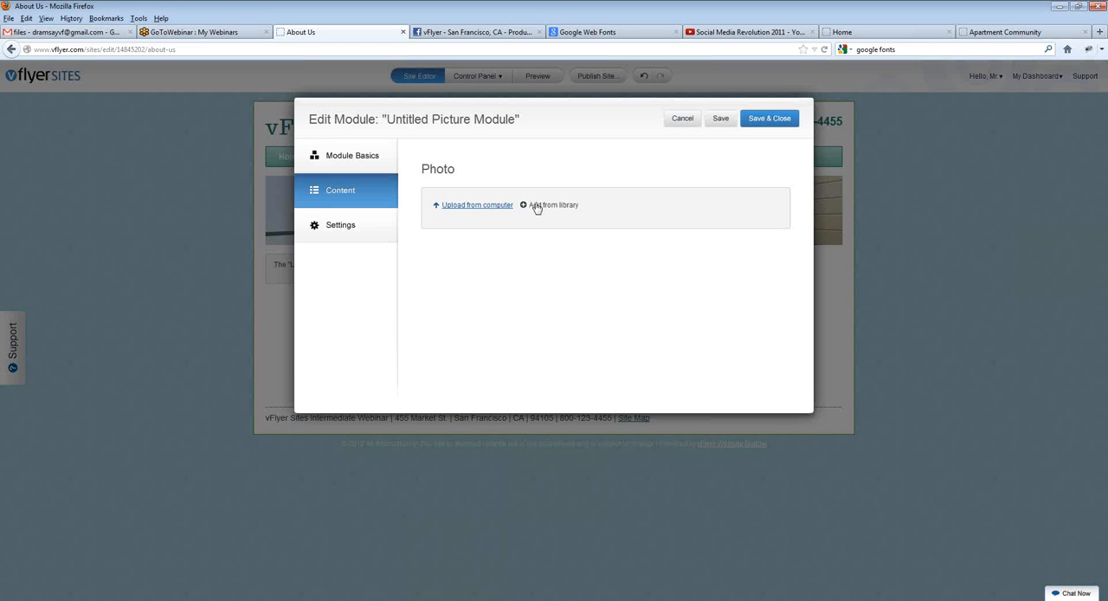
Step: Use the SigningAContractX.jpg image from the library's Professional Services category as the module's photo, and save it
{"action": "left_click", "coordinate": [570, 205]}
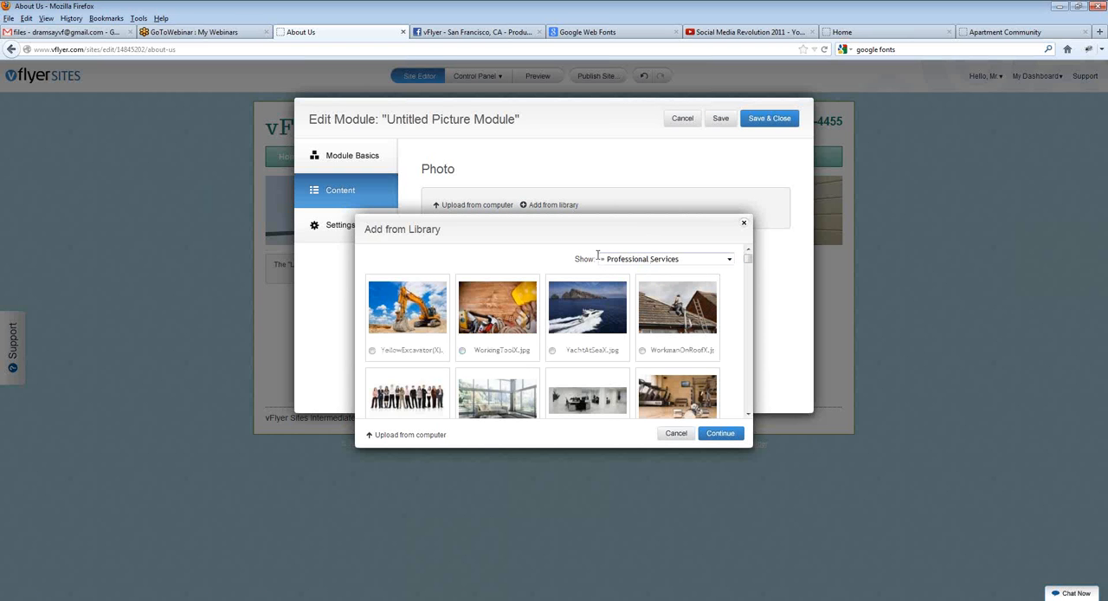
{"action": "left_click", "coordinate": [729, 259]}
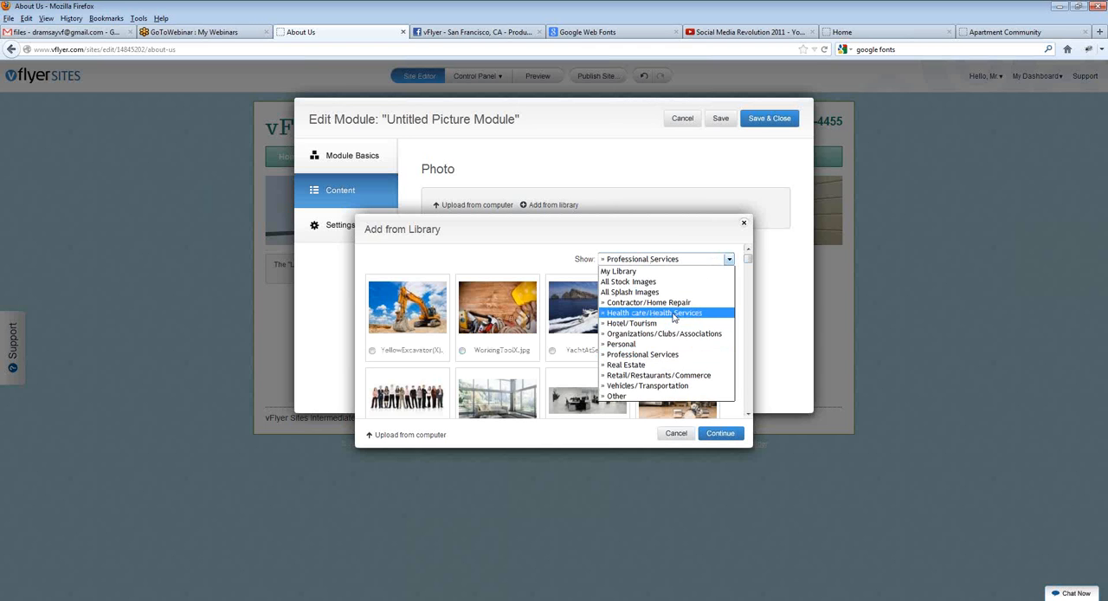
{"action": "left_click", "coordinate": [663, 354]}
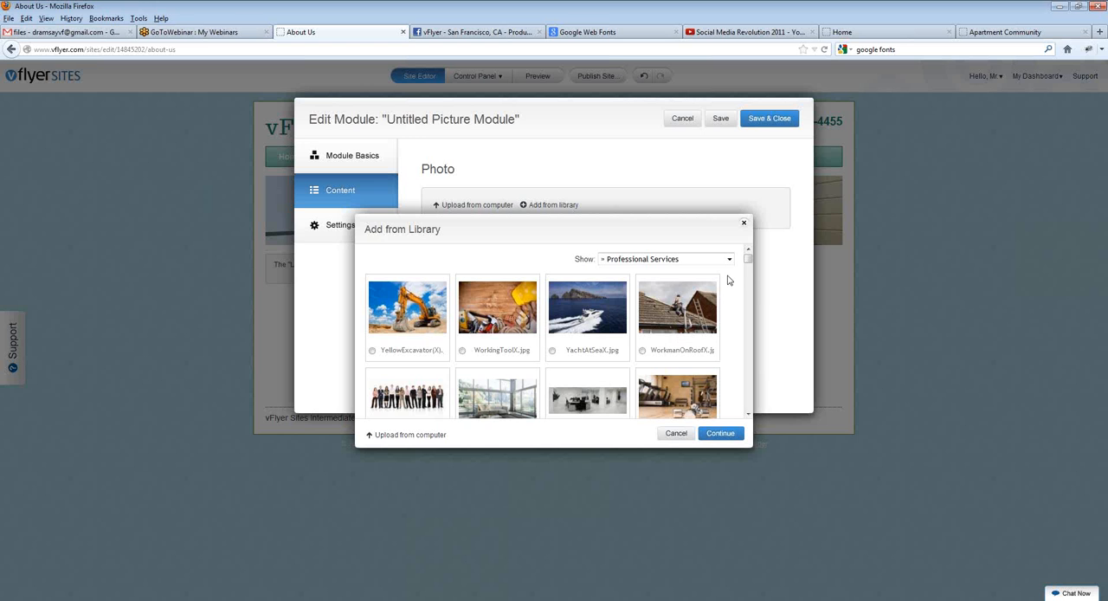
{"action": "mouse_move", "coordinate": [749, 258]}
{"action": "left_mouse_down"}
{"action": "mouse_move", "coordinate": [752, 305]}
{"action": "mouse_move", "coordinate": [751, 292]}
{"action": "left_mouse_up"}
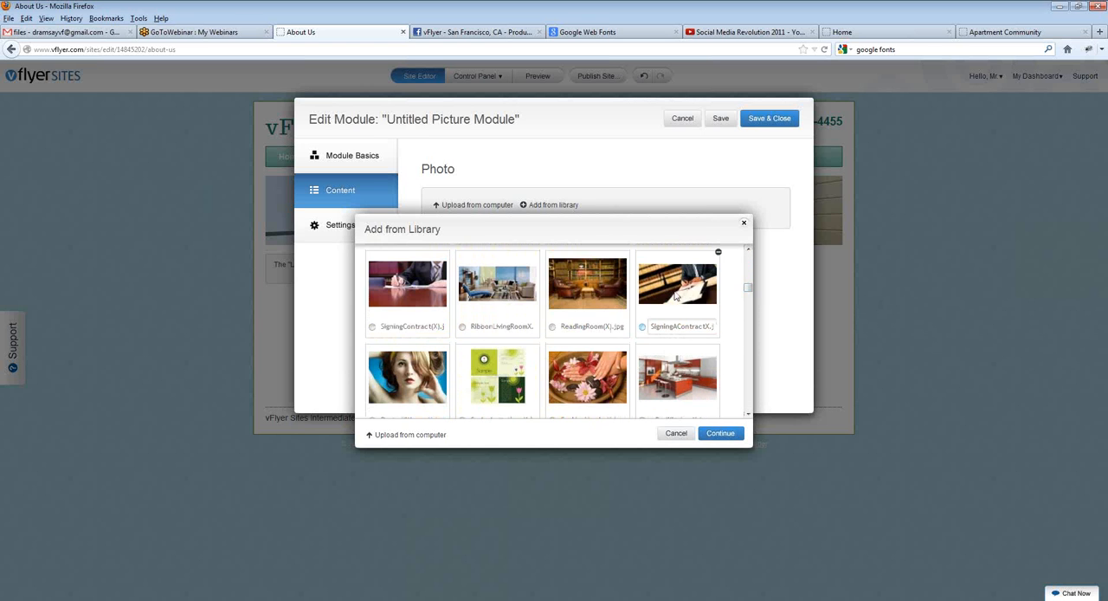
{"action": "left_click", "coordinate": [677, 294]}
{"action": "left_click", "coordinate": [716, 434]}
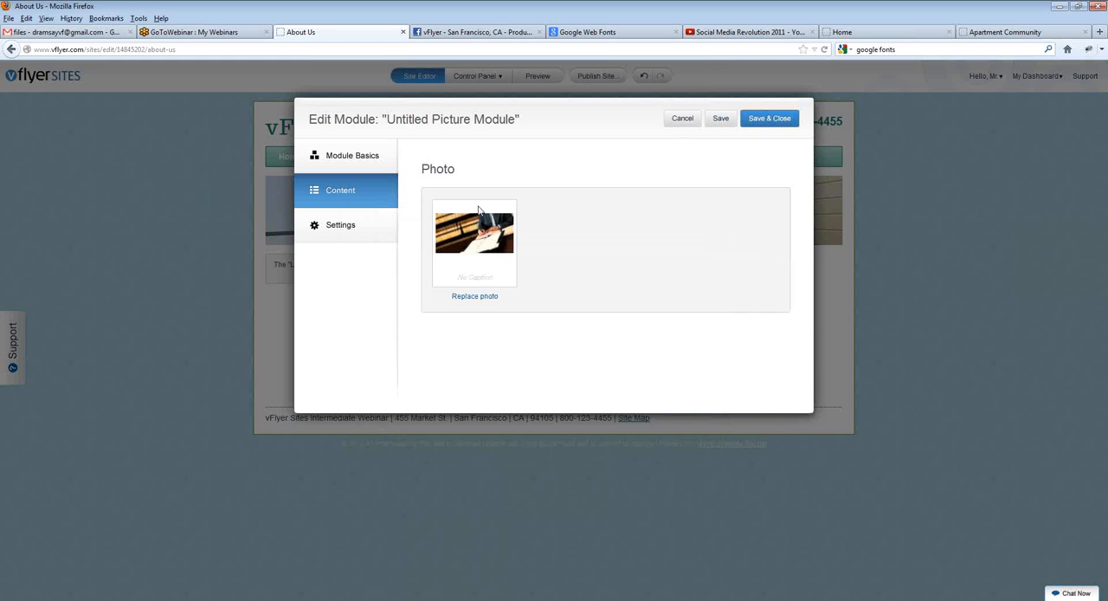
{"action": "left_click", "coordinate": [722, 119]}
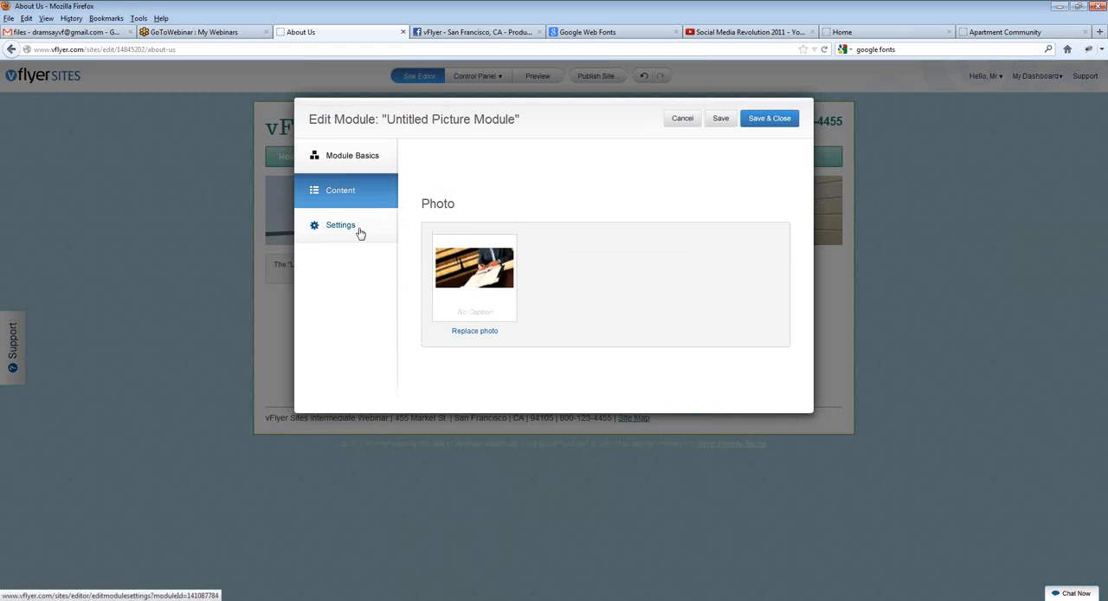
Step: Try the Manual width type for the picture, return it to Auto, and save and close the module
{"action": "left_click", "coordinate": [359, 228]}
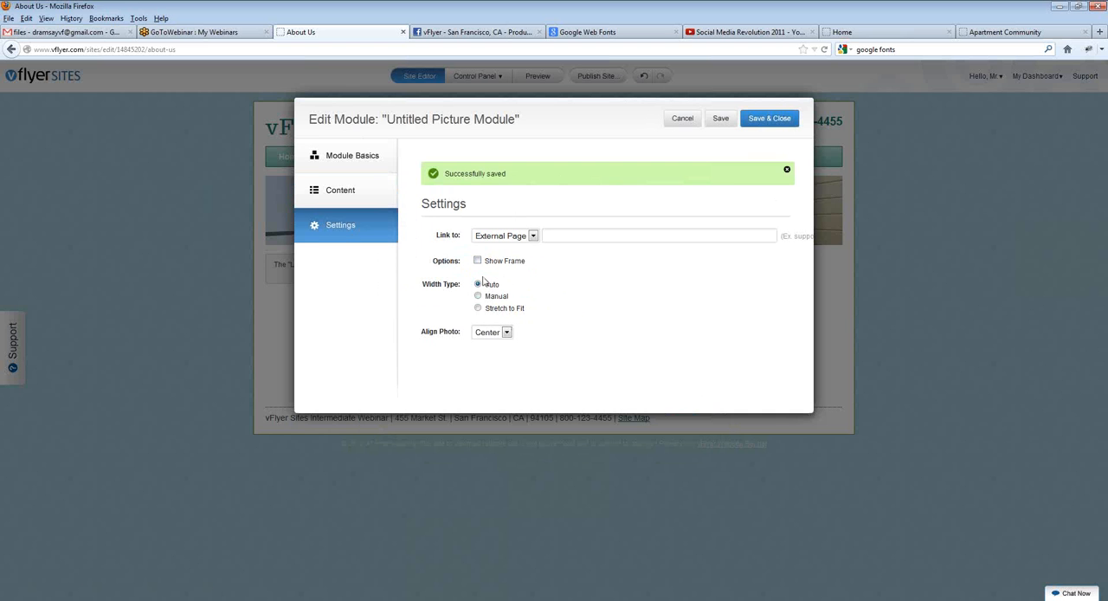
{"action": "left_click_drag", "start_coordinate": [423, 282], "coordinate": [456, 284]}
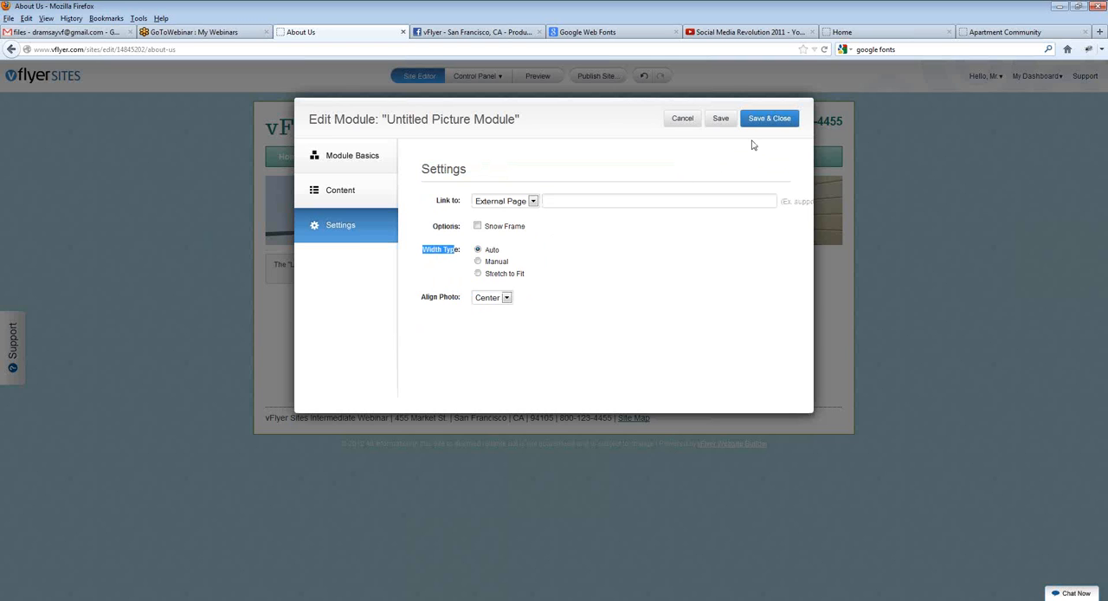
{"action": "left_click", "coordinate": [478, 261]}
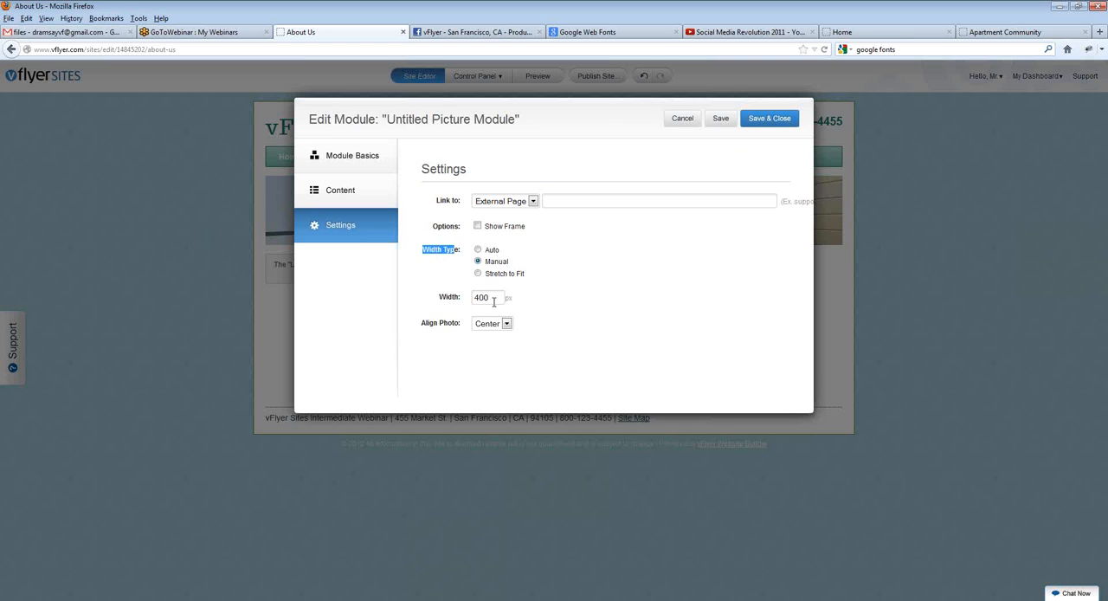
{"action": "left_click_drag", "start_coordinate": [494, 301], "coordinate": [388, 300]}
{"action": "left_click", "coordinate": [596, 293]}
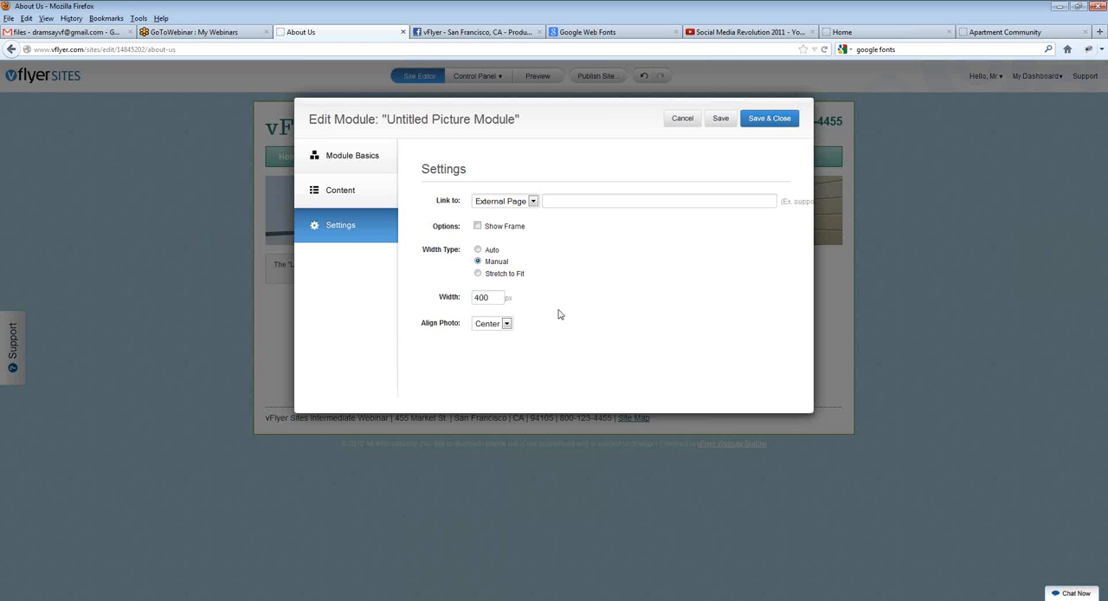
{"action": "left_click", "coordinate": [478, 250]}
{"action": "left_click", "coordinate": [768, 123]}
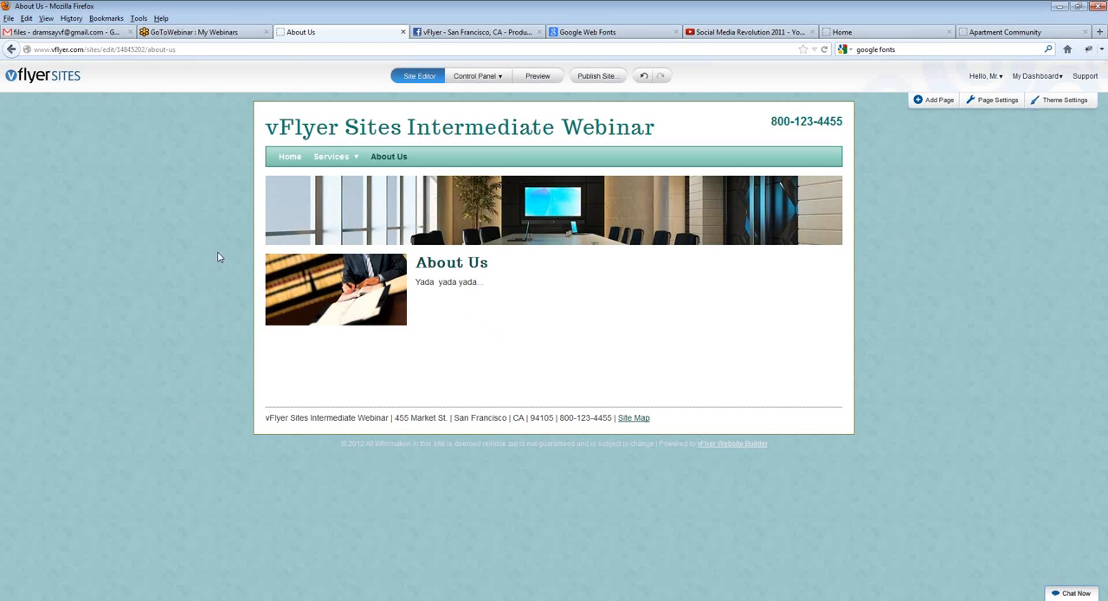
Step: View the Services and Home pages to compare their content, and return to the About Us page
{"action": "left_click", "coordinate": [333, 157]}
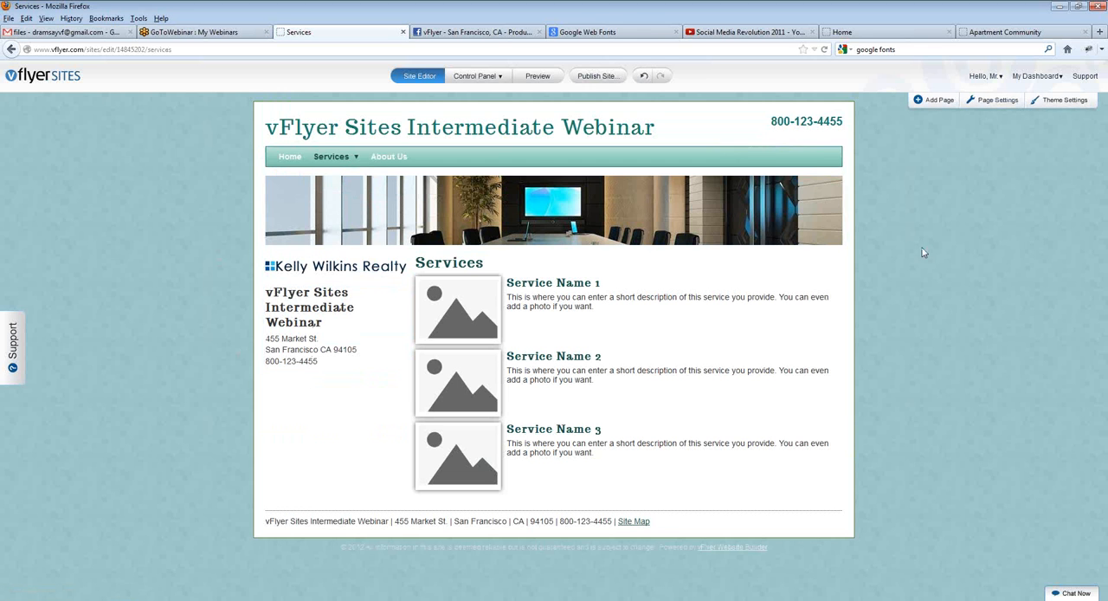
{"action": "left_click", "coordinate": [294, 161]}
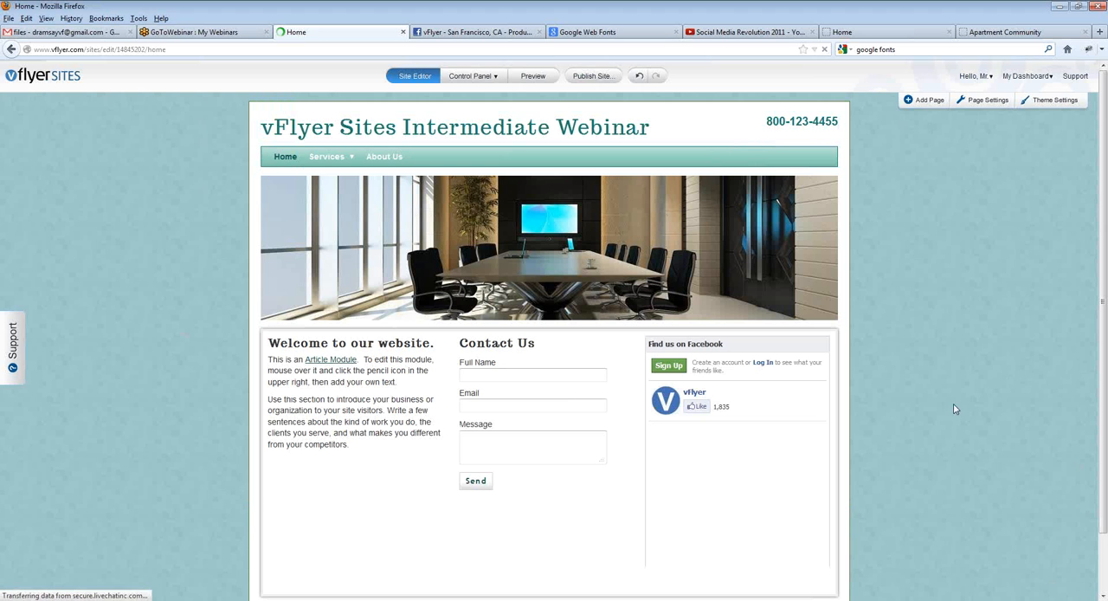
{"action": "scroll", "coordinate": [960, 407], "scroll_direction": "down", "scroll_amount": 2}
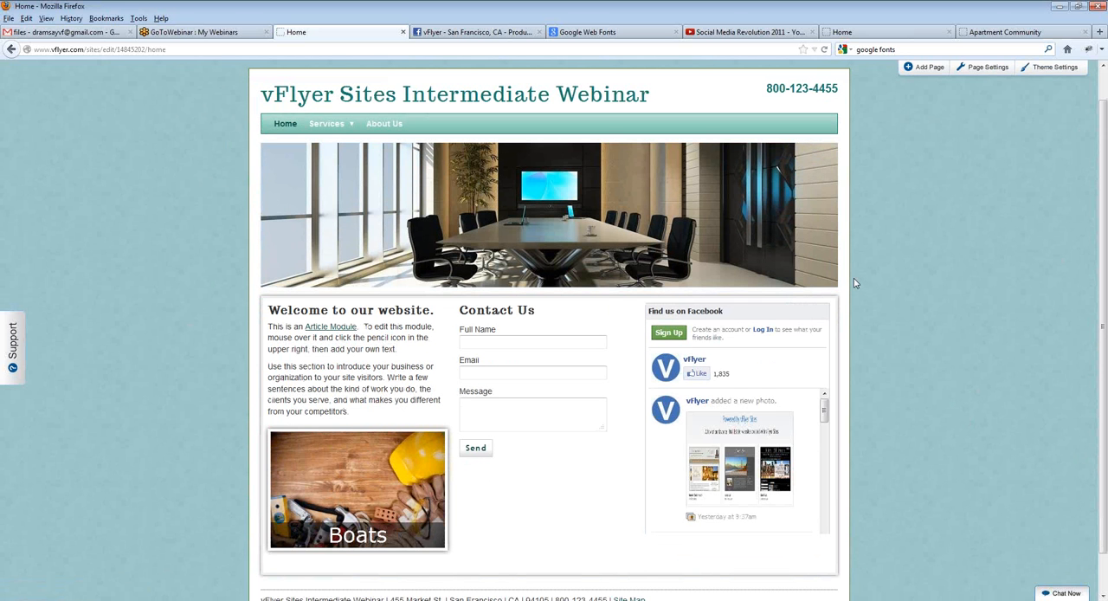
{"action": "scroll", "coordinate": [929, 298], "scroll_direction": "up", "scroll_amount": 1}
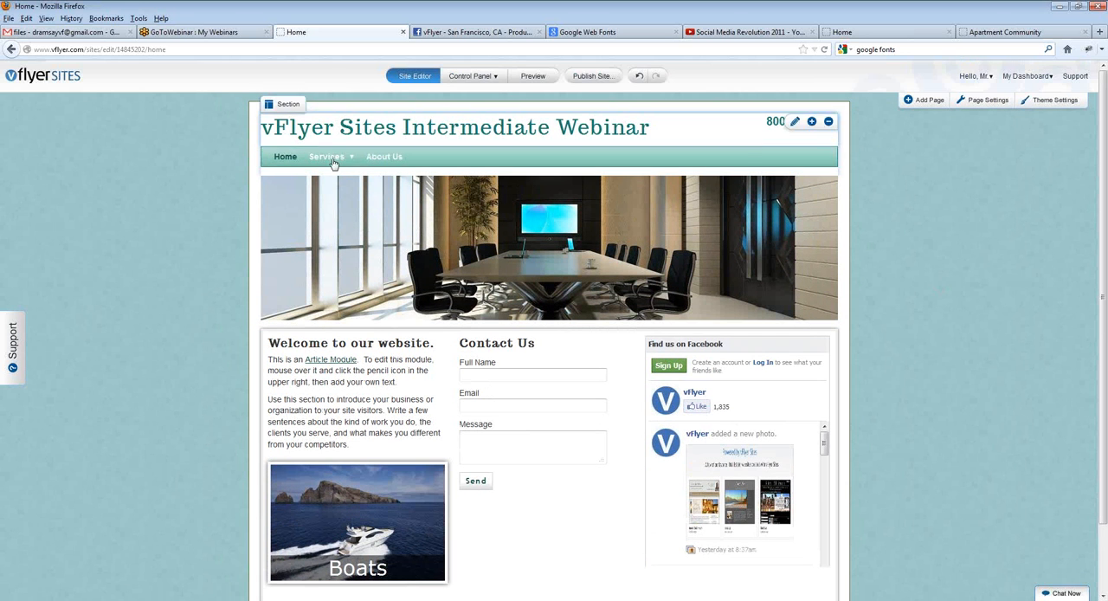
{"action": "left_click", "coordinate": [382, 158]}
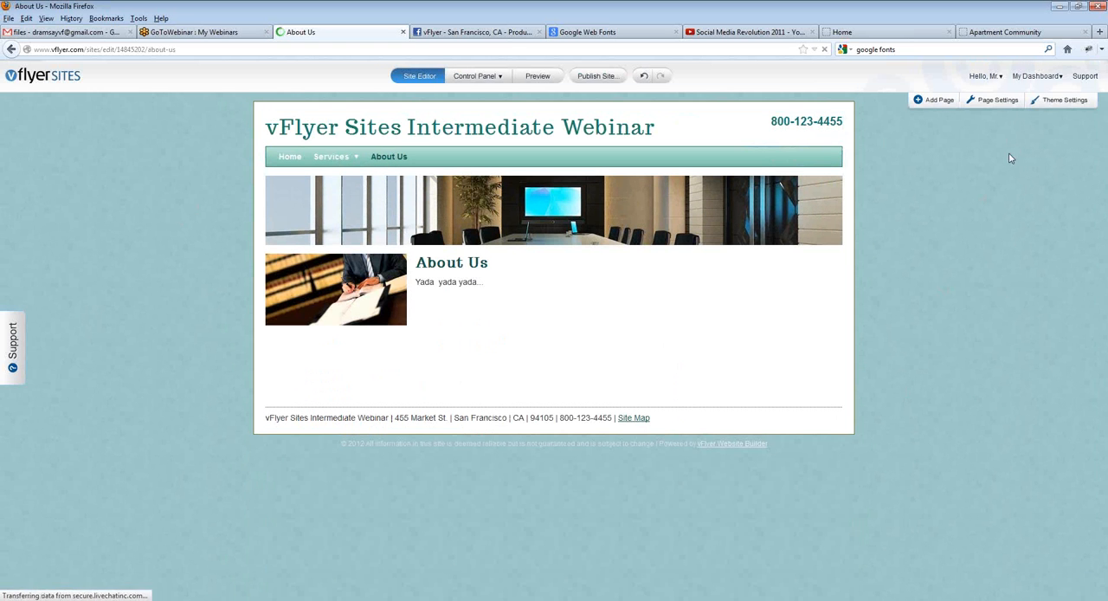
Step: Check which page template the About Us page uses in its general settings, and close them without saving
{"action": "mouse_move", "coordinate": [996, 107]}
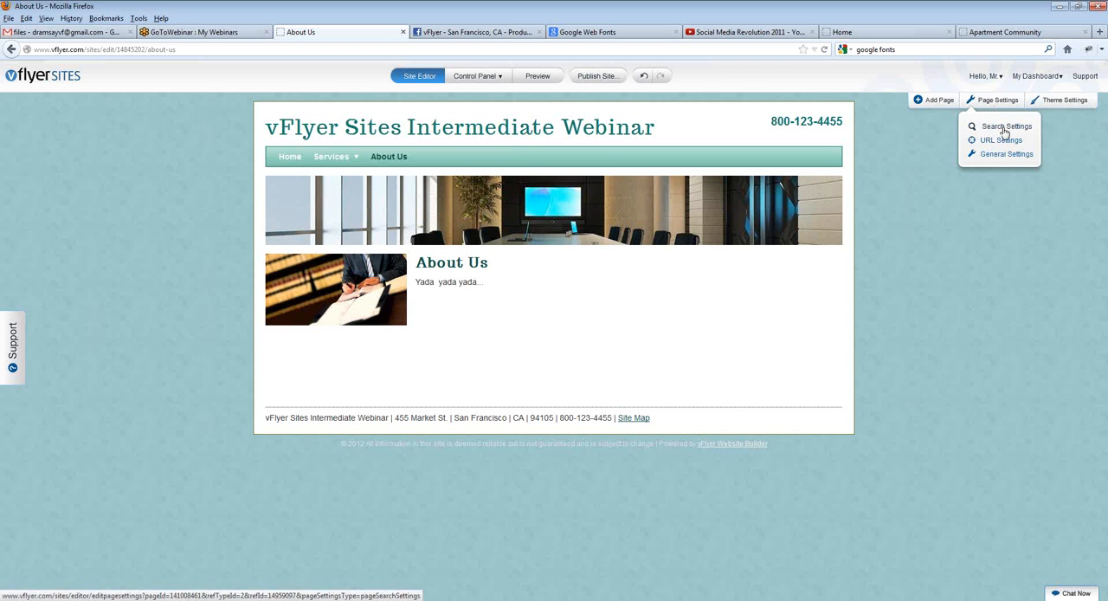
{"action": "left_click", "coordinate": [991, 153]}
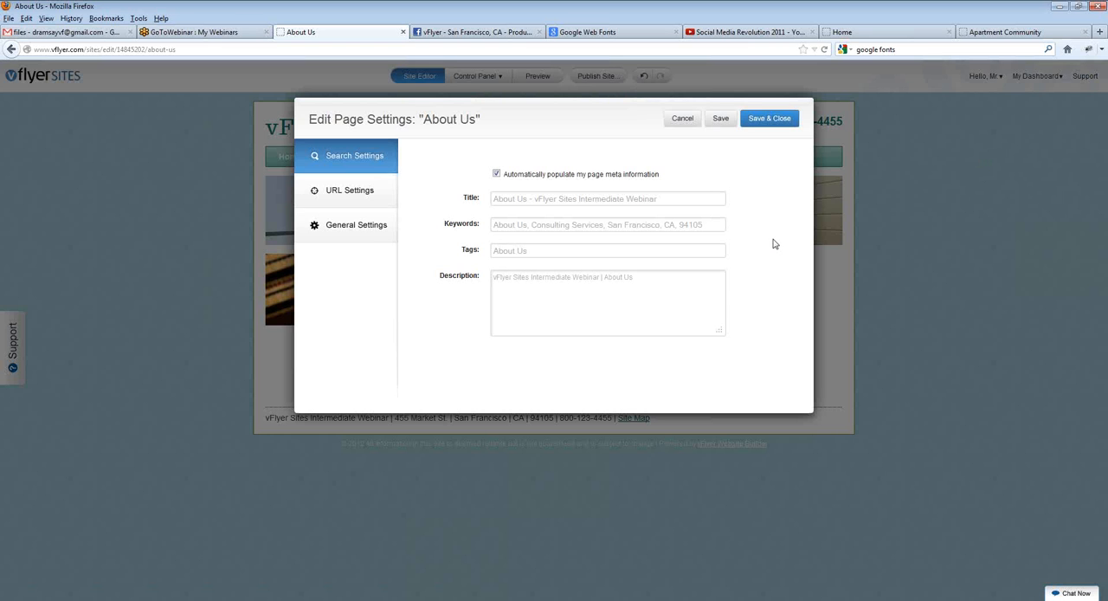
{"action": "left_click", "coordinate": [369, 235]}
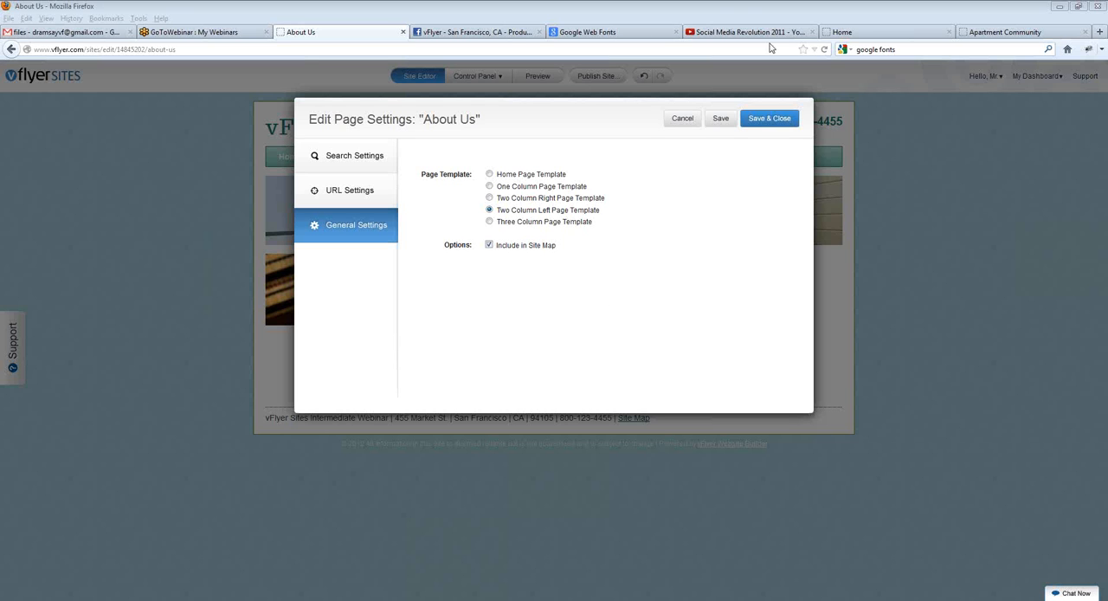
{"action": "left_click", "coordinate": [682, 123]}
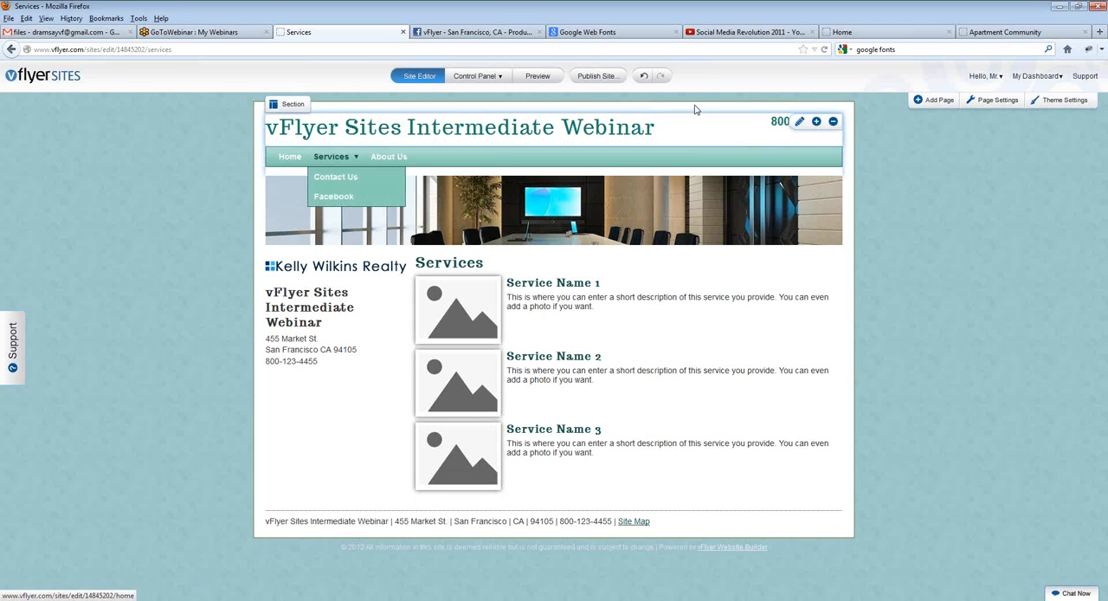
Step: Open the Services page's search settings and turn off automatic population of the page meta information
{"action": "left_click", "coordinate": [993, 104]}
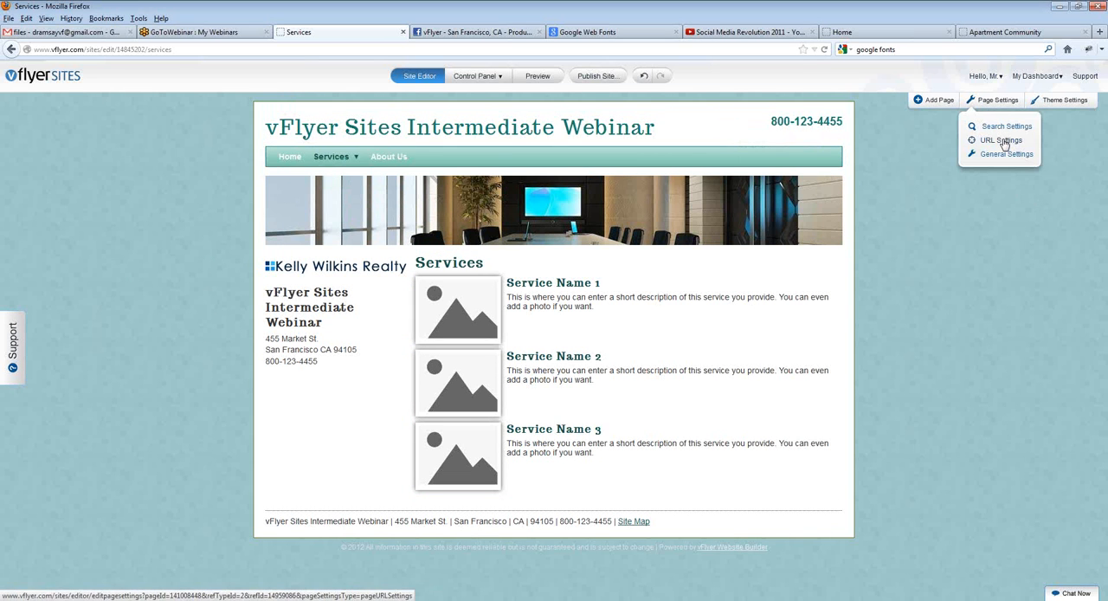
{"action": "left_click", "coordinate": [1004, 127]}
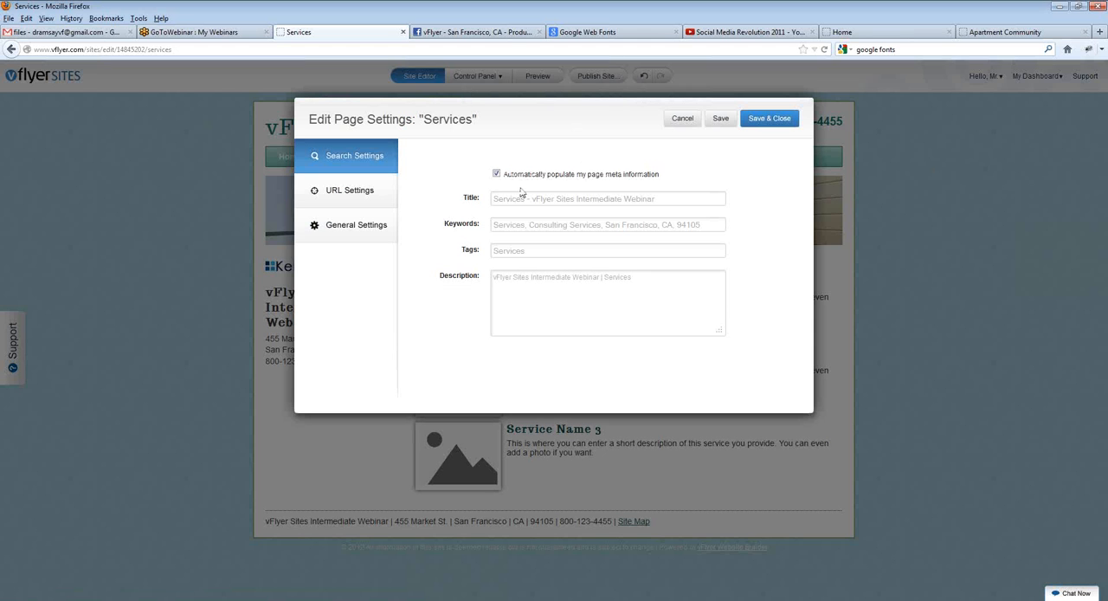
{"action": "left_click_drag", "start_coordinate": [518, 178], "coordinate": [659, 188]}
{"action": "left_click", "coordinate": [496, 173]}
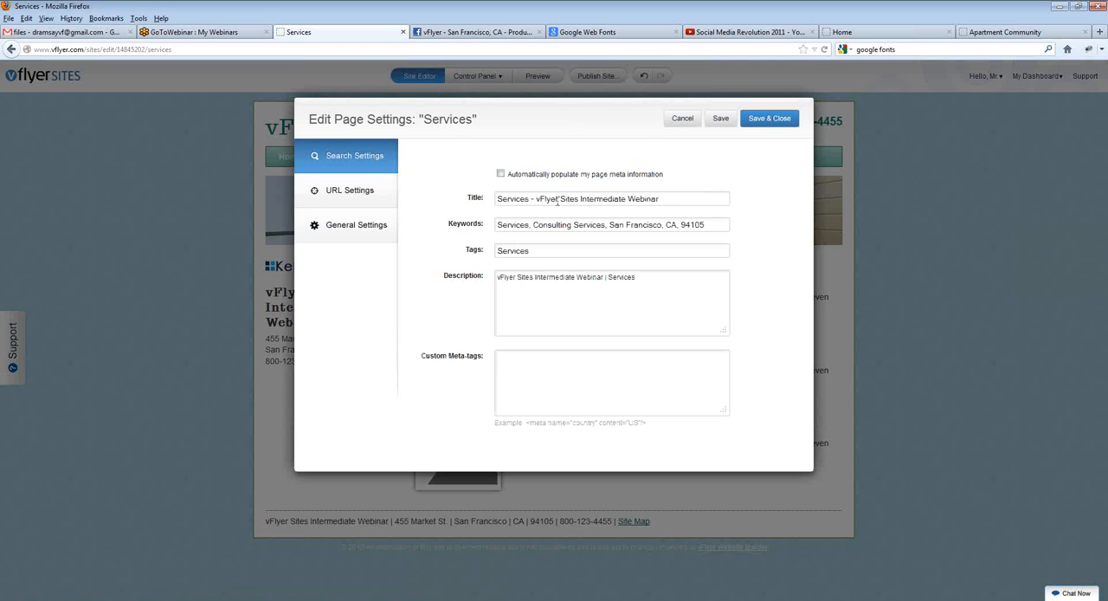
Step: Replace the Services page's meta title with "Social Media Marketing - Doug Inc."
{"action": "left_click_drag", "start_coordinate": [664, 200], "coordinate": [307, 198]}
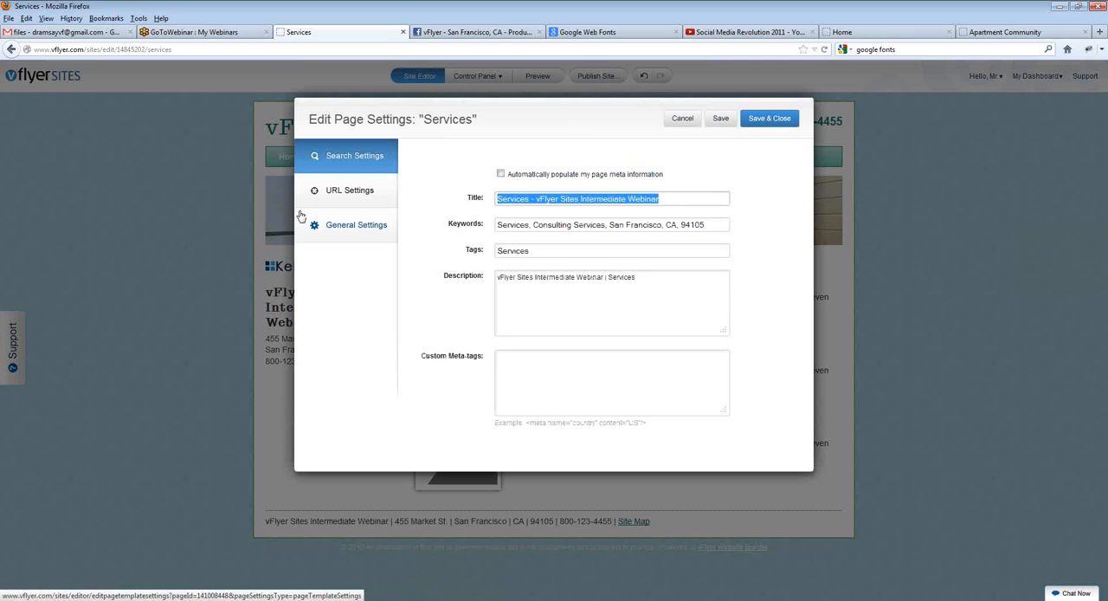
{"action": "key", "text": "BackSpace"}
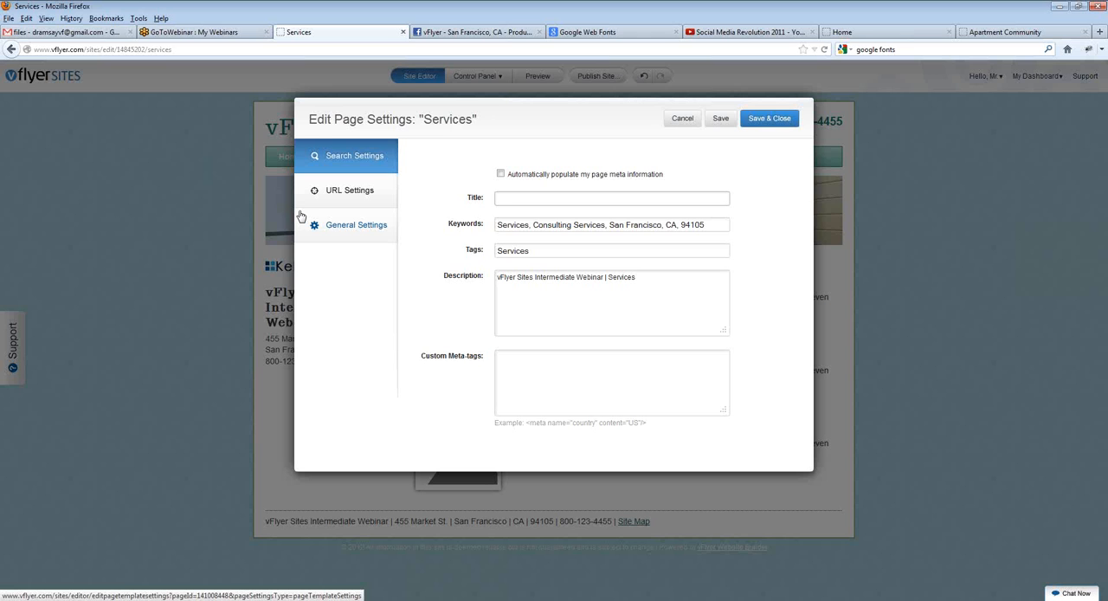
{"action": "type", "text": "Social Media Marketing - Doug Inco"}
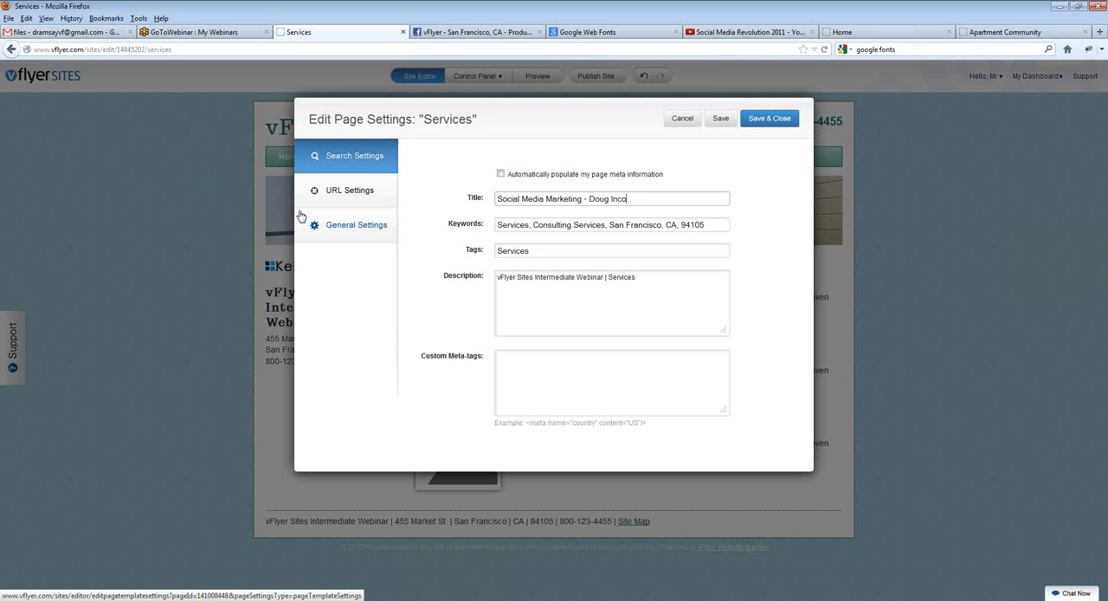
{"action": "key", "text": "BackSpace"}
{"action": "key", "text": "Tab"}
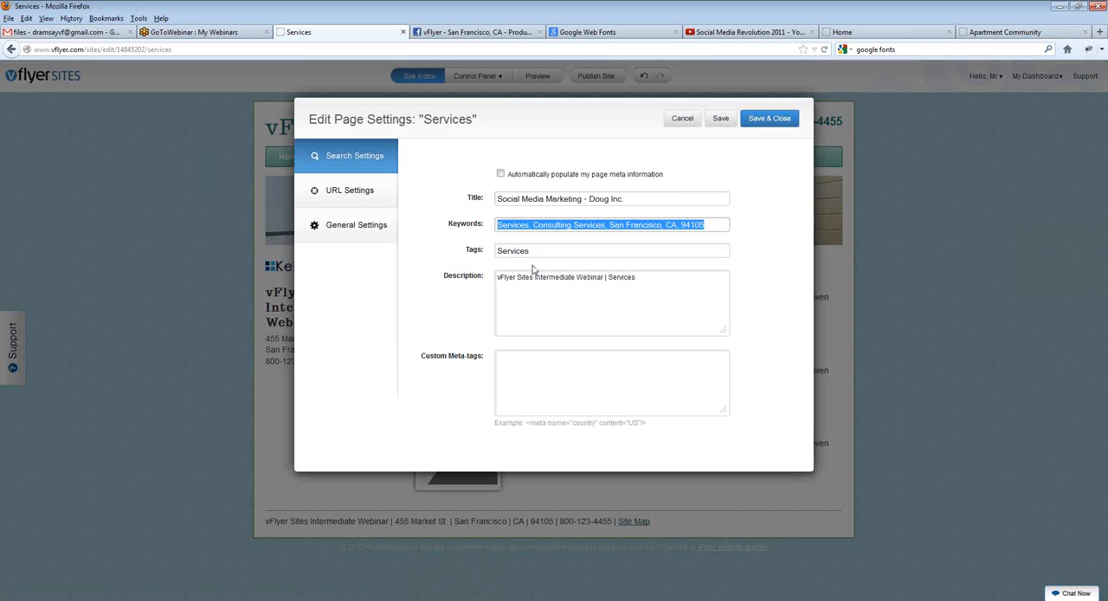
Step: Replace the page's keywords with "social media marketing, facebook marketing, linkedin marketing"
{"action": "type", "text": "soc"}
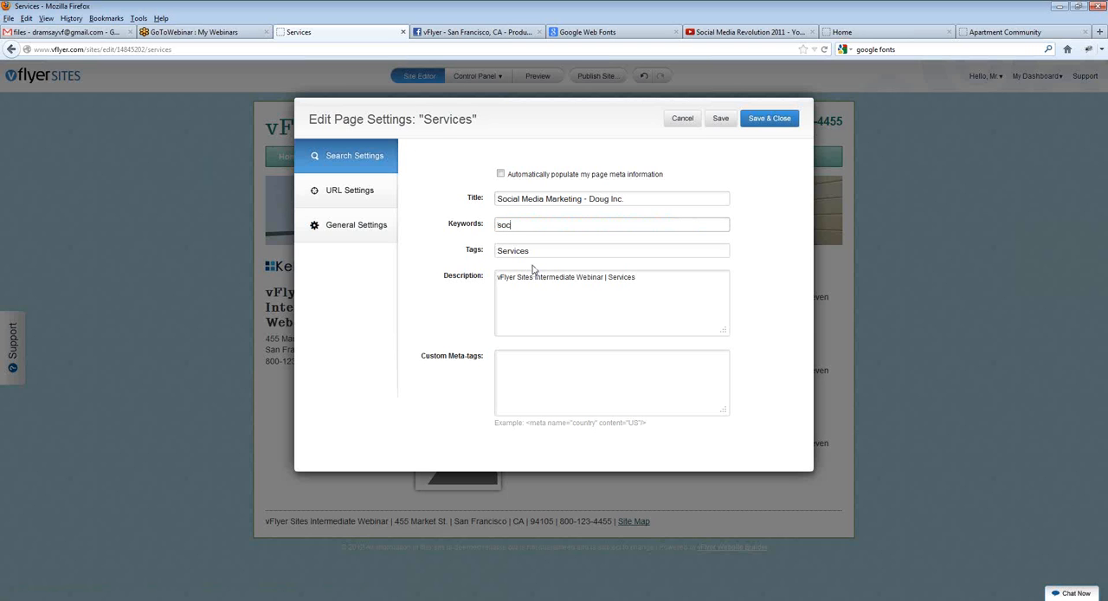
{"action": "type", "text": "ial media marketing, facebook marketing"}
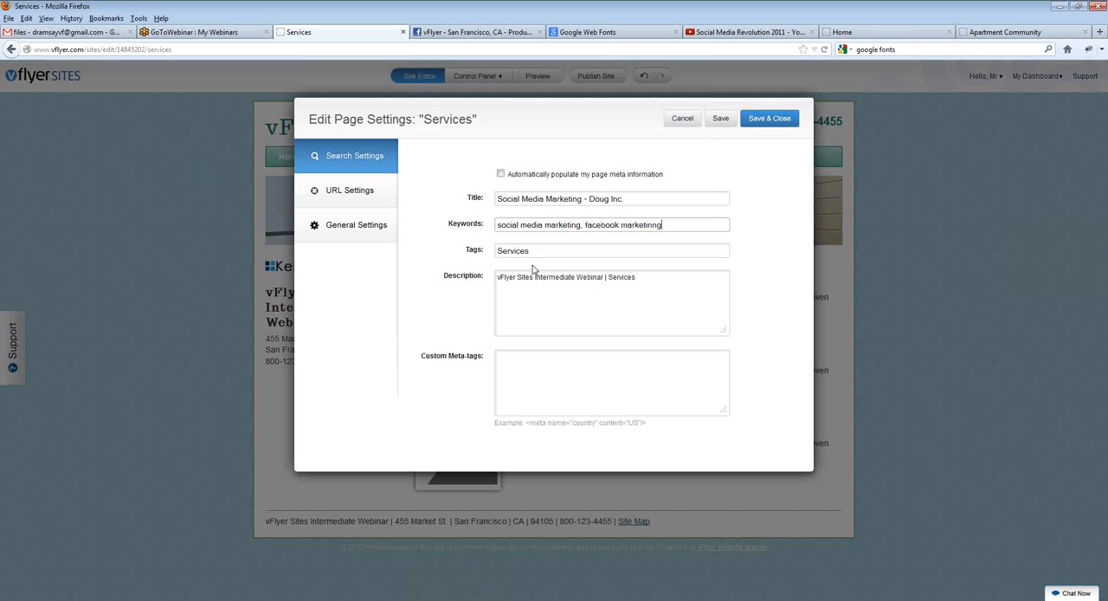
{"action": "type", "text": ","}
{"action": "key", "text": "BackSpace"}
{"action": "key", "text": "BackSpace"}
{"action": "key", "text": "BackSpace"}
{"action": "key", "text": "BackSpace"}
{"action": "type", "text": "g, linked\\in marketing"}
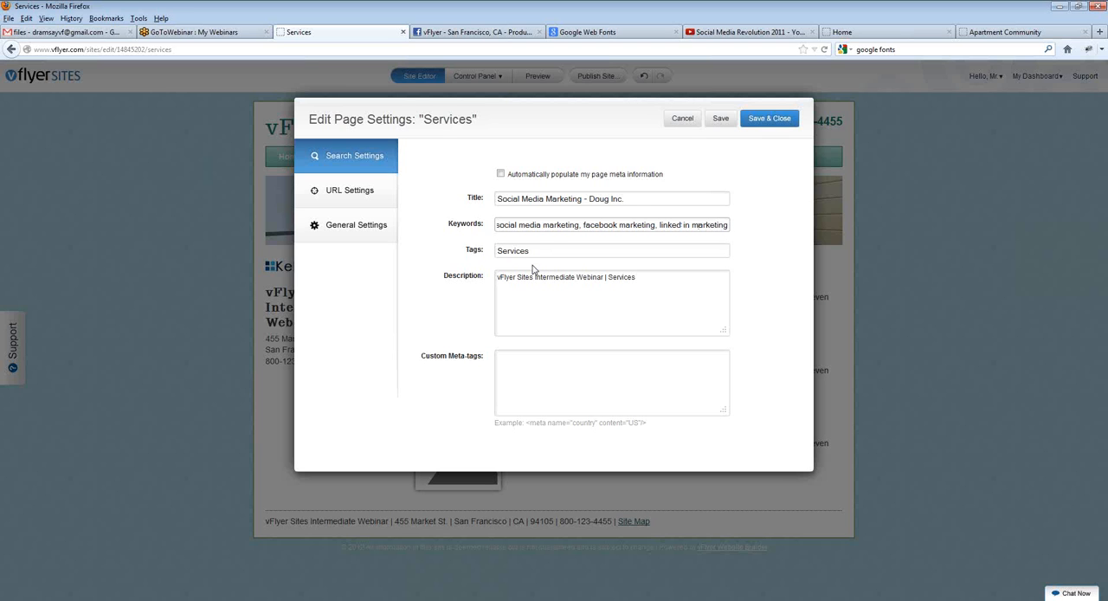
{"action": "key", "text": "BackSpace"}
{"action": "left_click", "coordinate": [547, 250]}
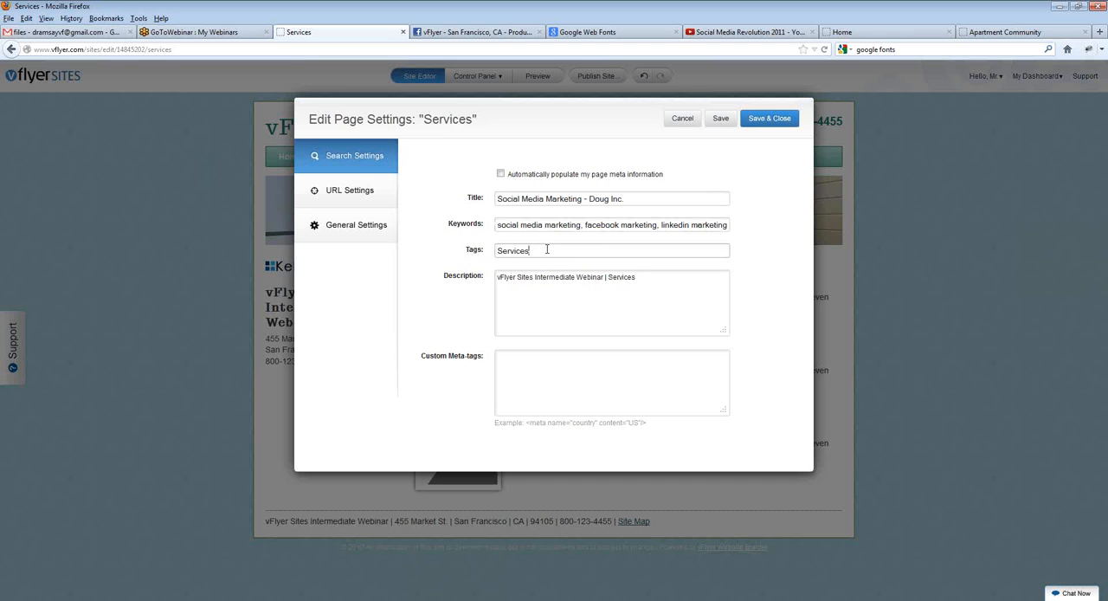
{"action": "left_click_drag", "start_coordinate": [576, 249], "coordinate": [477, 247]}
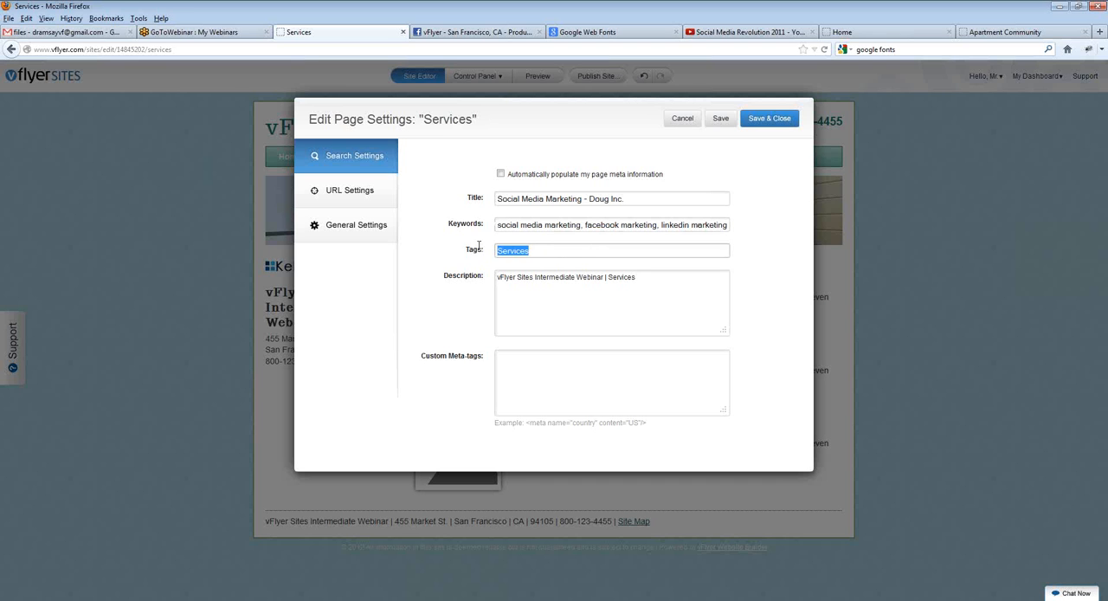
{"action": "left_click", "coordinate": [534, 248]}
Step: Replace the page's description with "Social media consultancy - helping you reach your customers." and save the search settings
{"action": "left_click", "coordinate": [535, 277]}
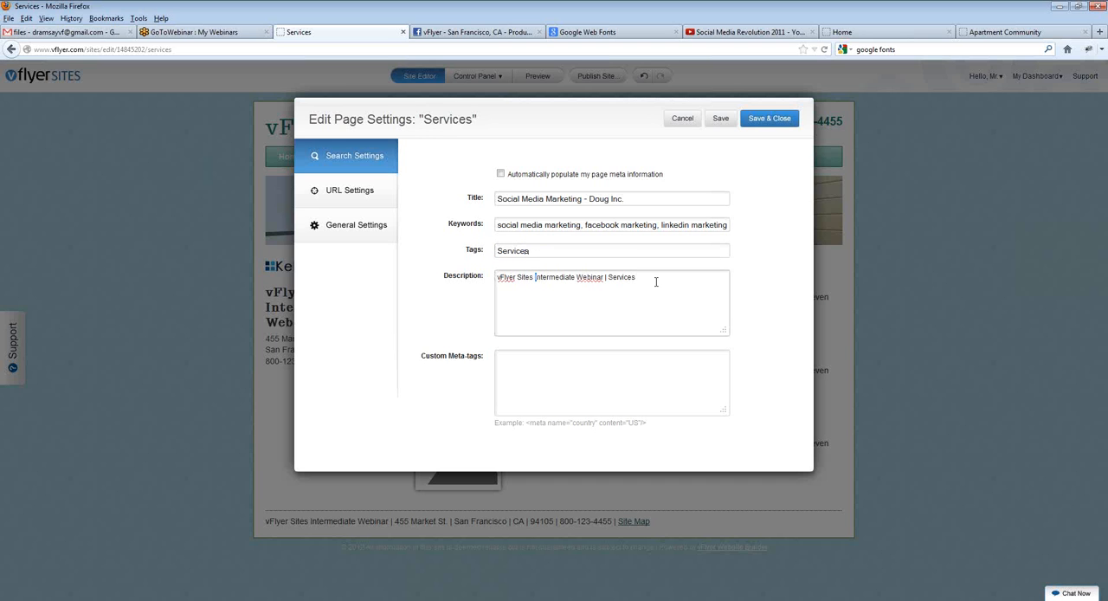
{"action": "left_click_drag", "start_coordinate": [656, 281], "coordinate": [414, 346]}
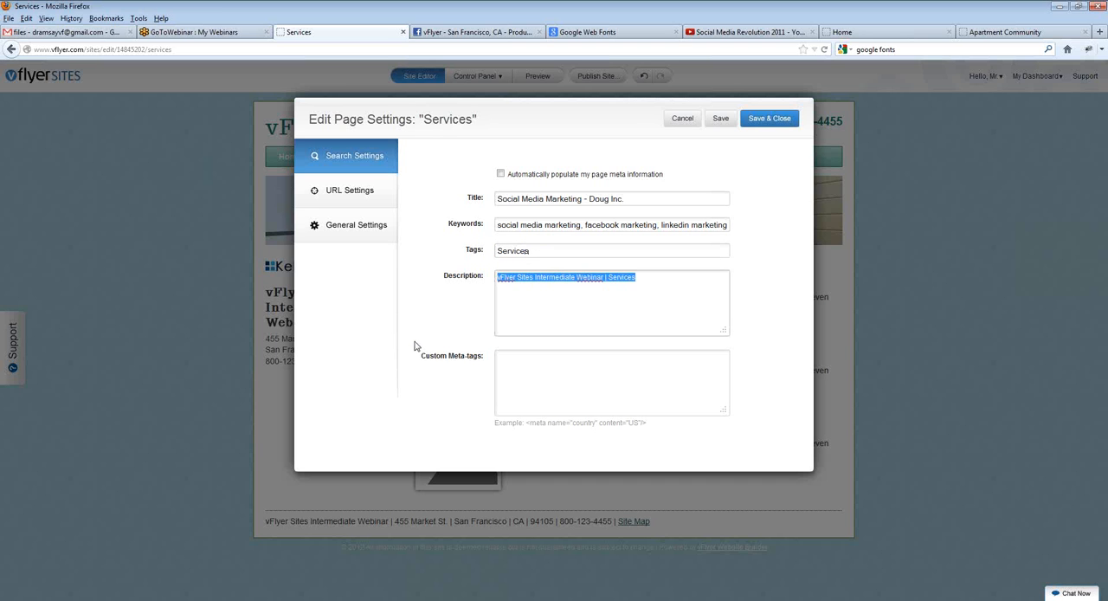
{"action": "type", "text": "Socai"}
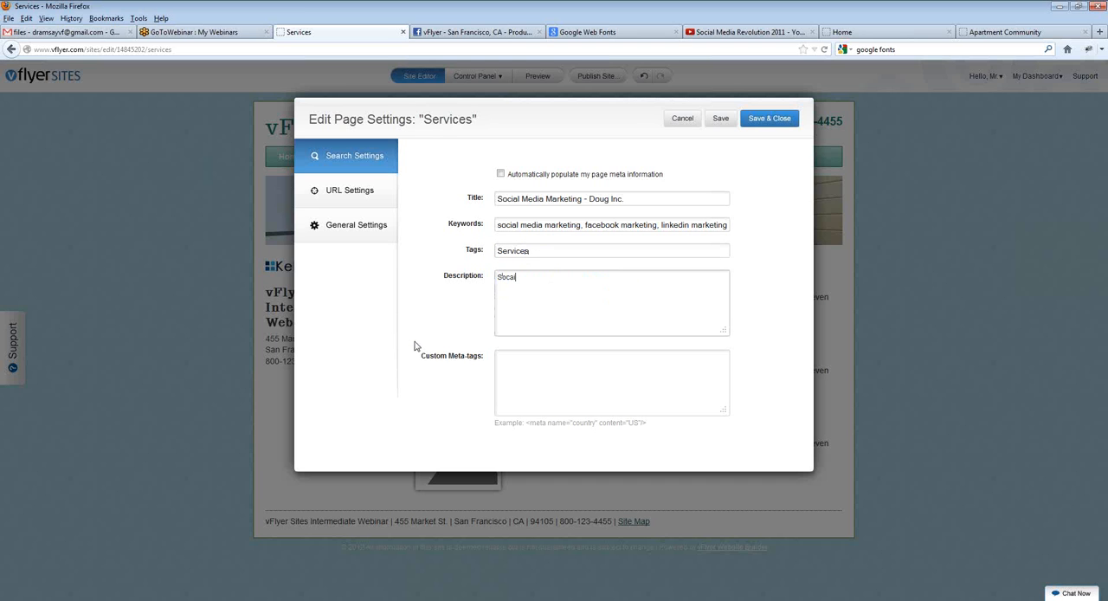
{"action": "key", "text": "BackSpace"}
{"action": "key", "text": "BackSpace"}
{"action": "key", "text": "BackSpace"}
{"action": "type", "text": "cial media consultancy - helping your r"}
{"action": "key", "text": "BackSpace"}
{"action": "key", "text": "BackSpace"}
{"action": "key", "text": "BackSpace"}
{"action": "type", "text": "rea"}
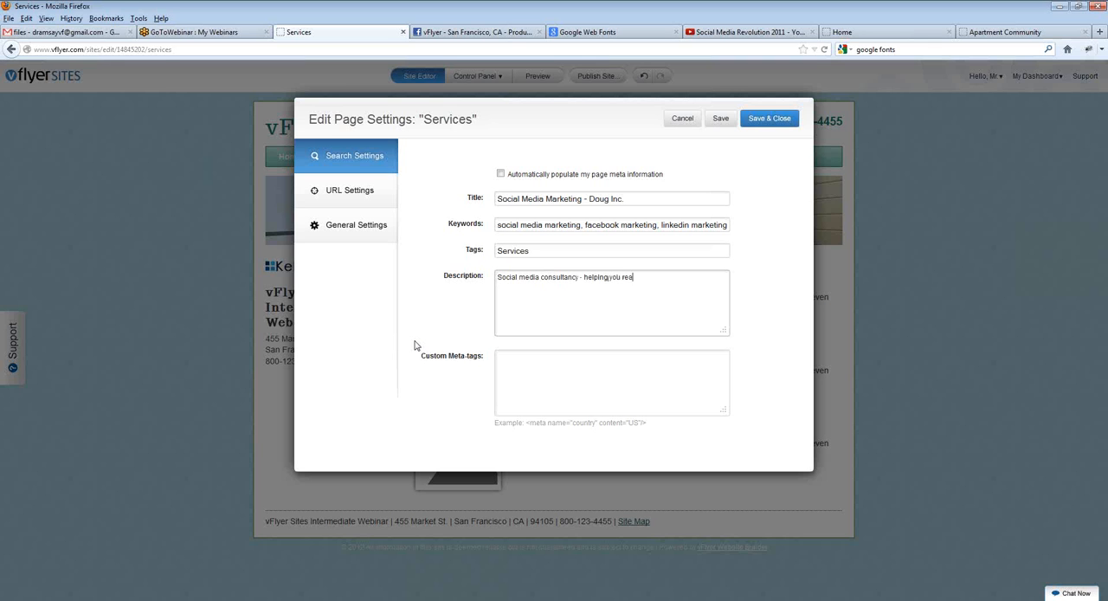
{"action": "type", "text": "ch your customers!"}
{"action": "left_click", "coordinate": [720, 119]}
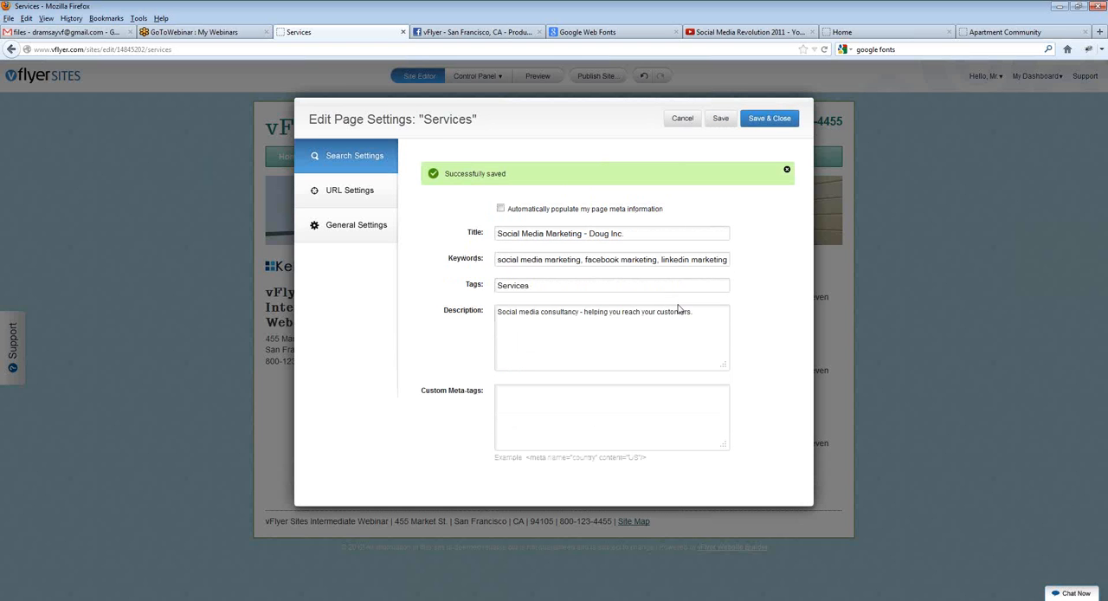
{"action": "left_click_drag", "start_coordinate": [419, 390], "coordinate": [398, 398]}
{"action": "left_click", "coordinate": [425, 392]}
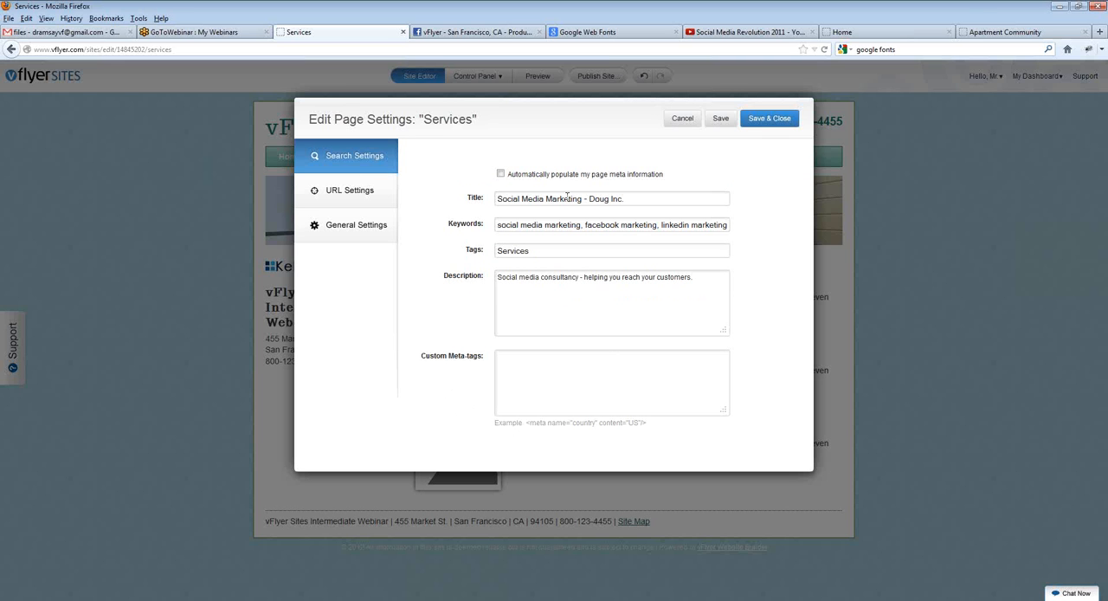
Step: Switch to the Apartment Community page, search the web for "geo meta tag" and open the Geo Tag Generator site
{"action": "left_click", "coordinate": [996, 34]}
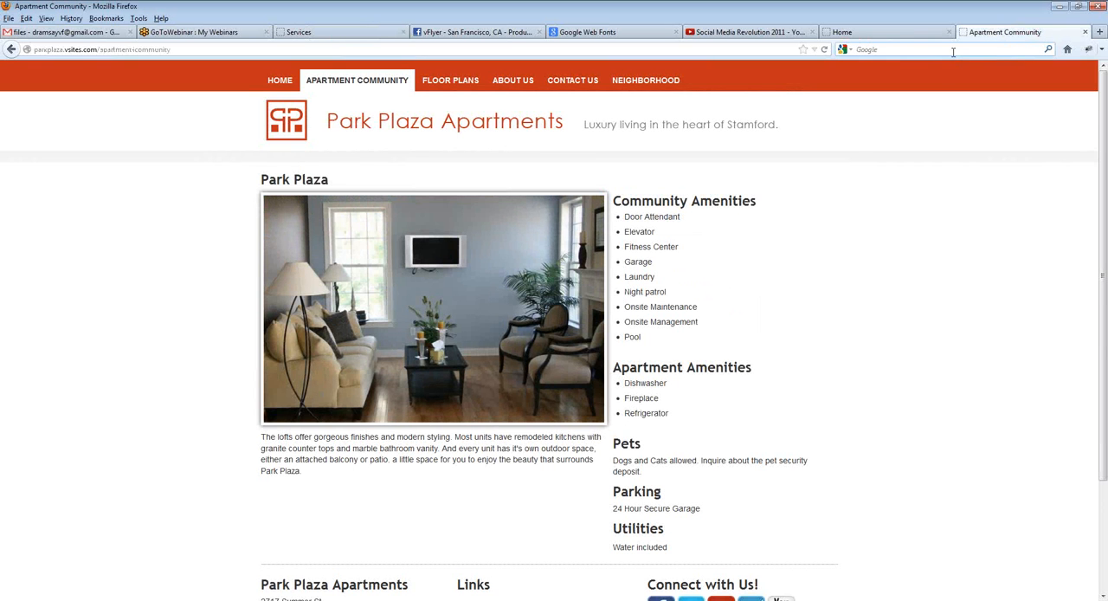
{"action": "left_click", "coordinate": [953, 49]}
{"action": "type", "text": "ge"}
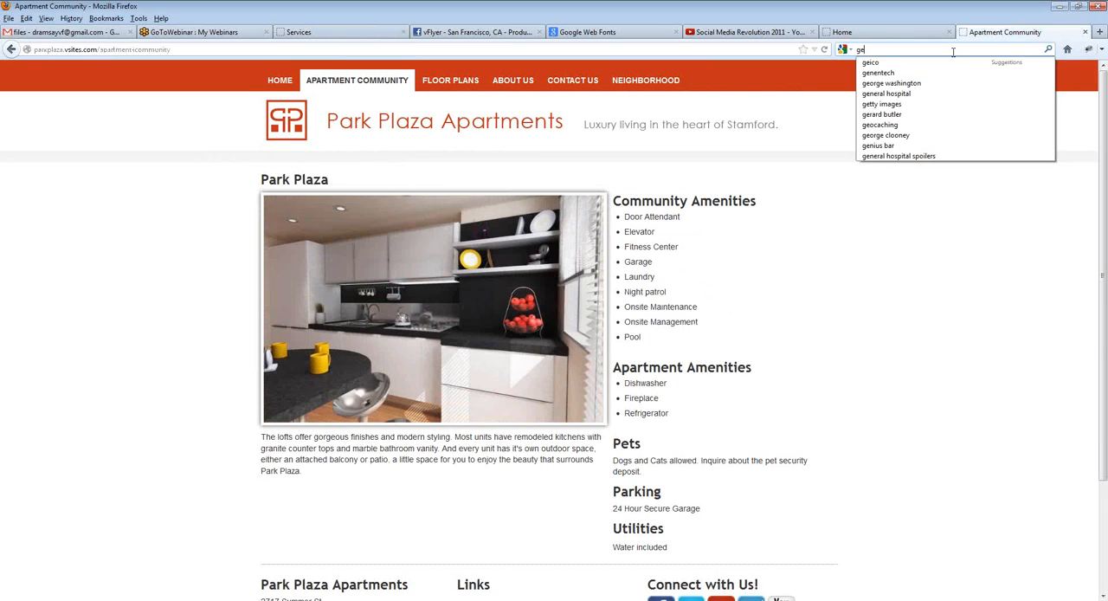
{"action": "type", "text": "o metatag"}
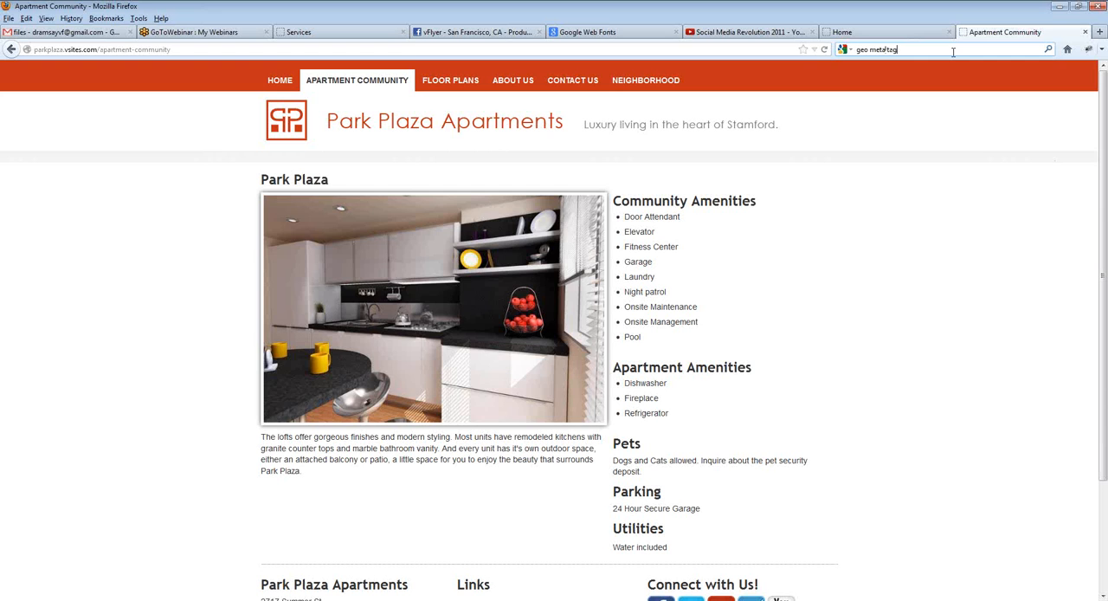
{"action": "key", "text": "Return"}
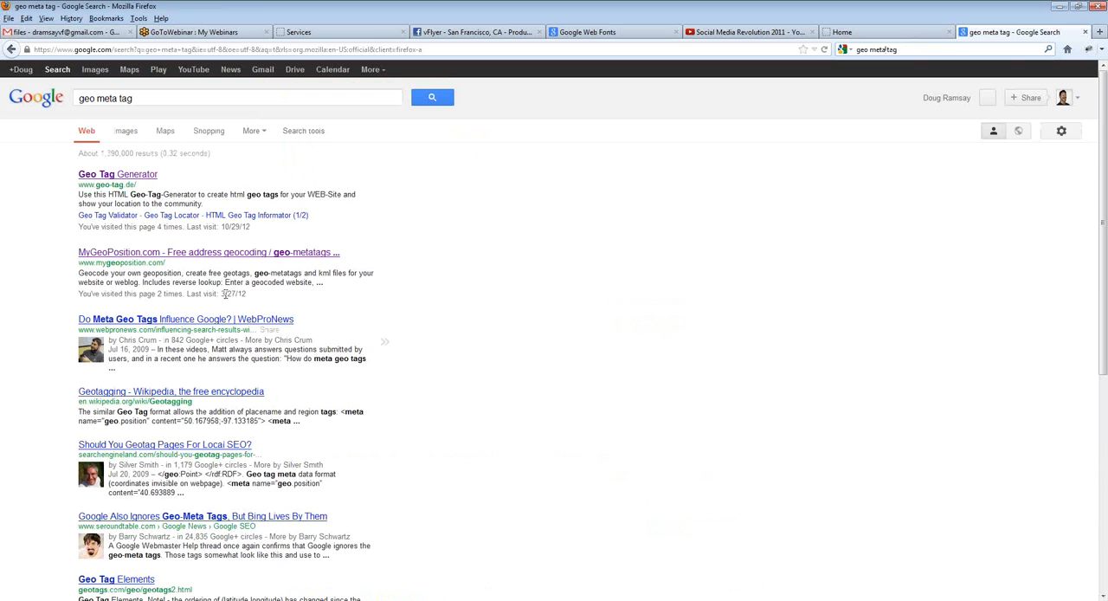
{"action": "left_click", "coordinate": [138, 178]}
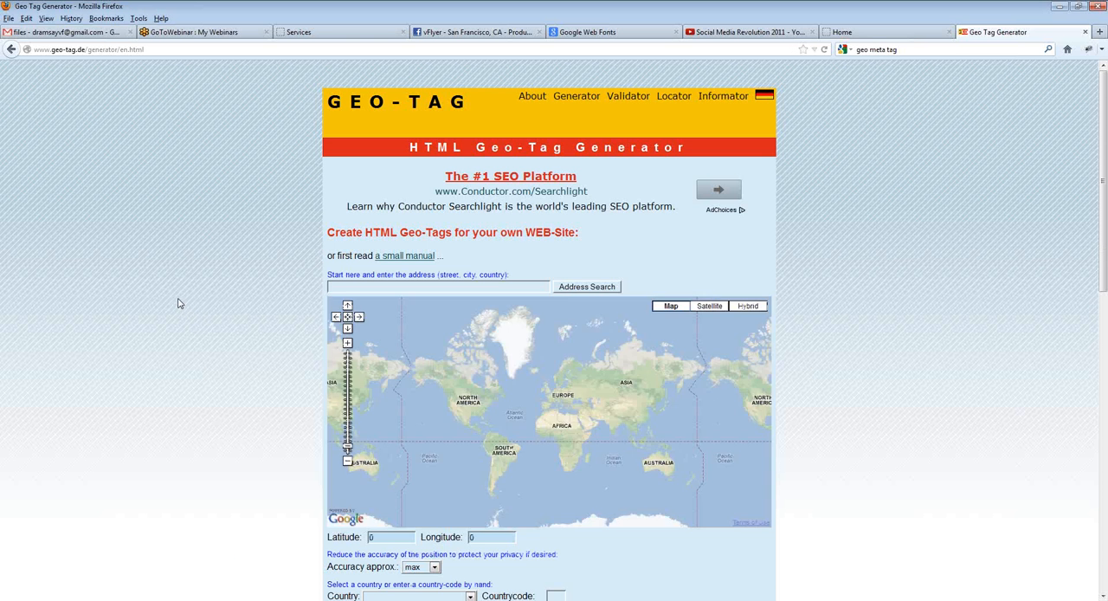
Step: Generate the HTML geo tags for the address "san francisco, ca"
{"action": "scroll", "coordinate": [177, 301], "scroll_direction": "down", "scroll_amount": 2}
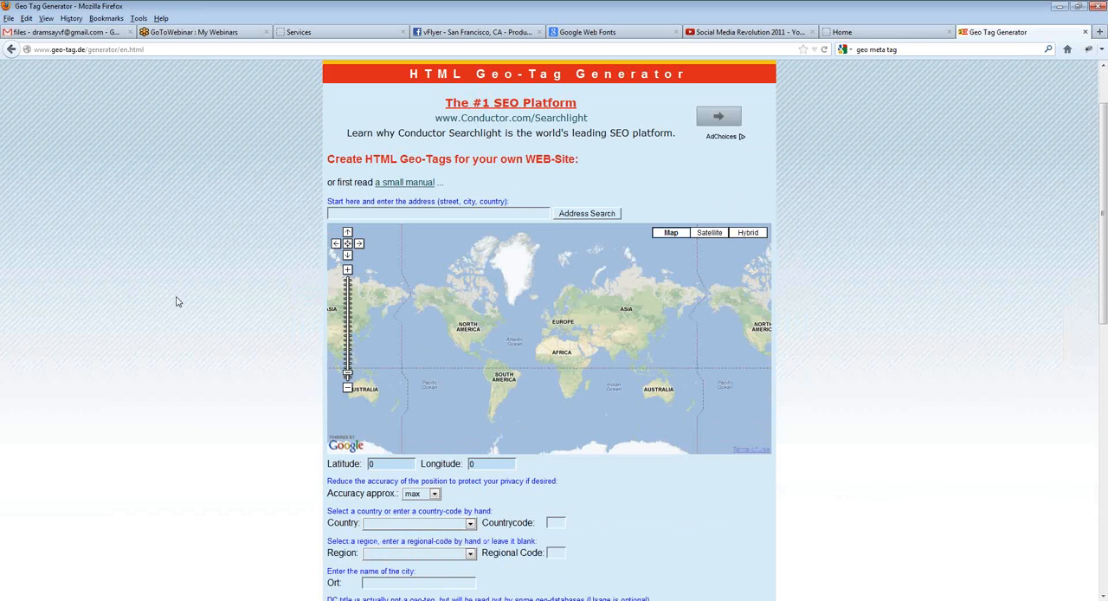
{"action": "scroll", "coordinate": [177, 301], "scroll_direction": "down", "scroll_amount": 3}
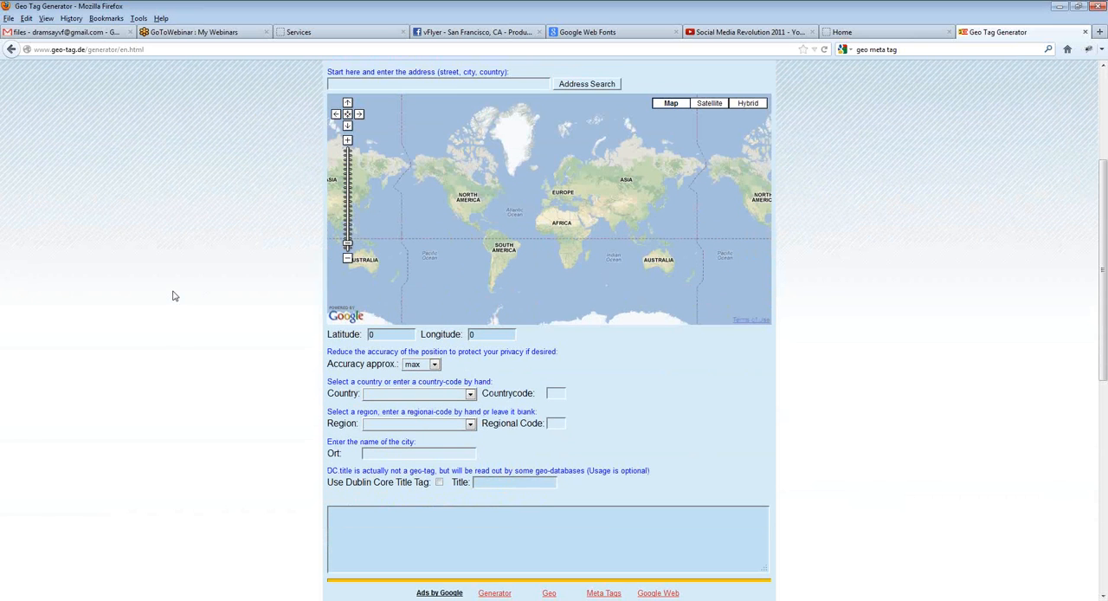
{"action": "scroll", "coordinate": [173, 296], "scroll_direction": "up", "scroll_amount": 1}
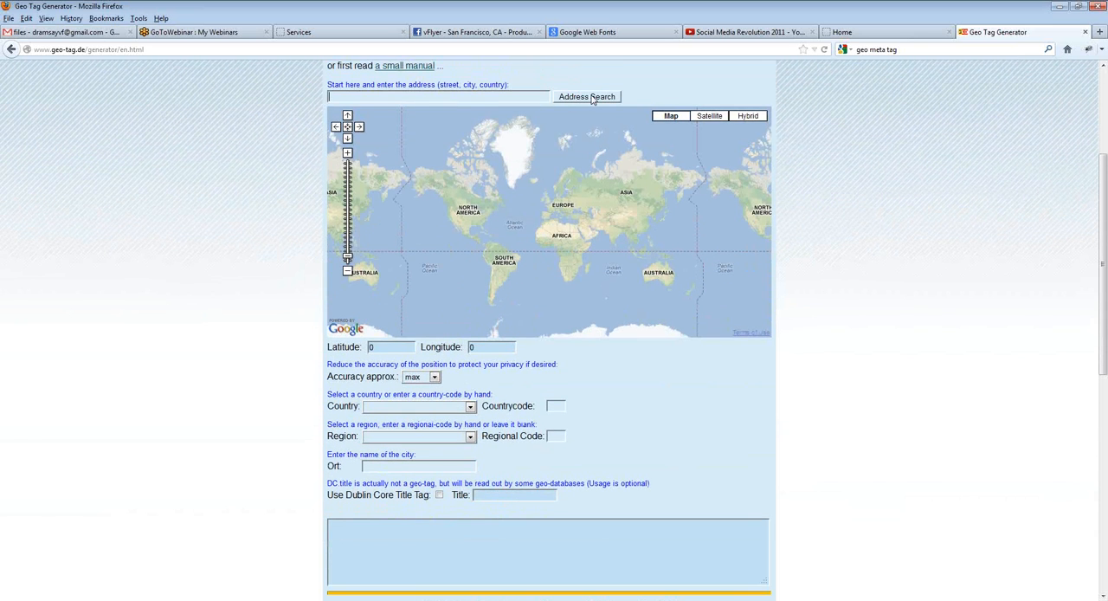
{"action": "type", "text": "san francisco, ca"}
{"action": "left_click", "coordinate": [592, 98]}
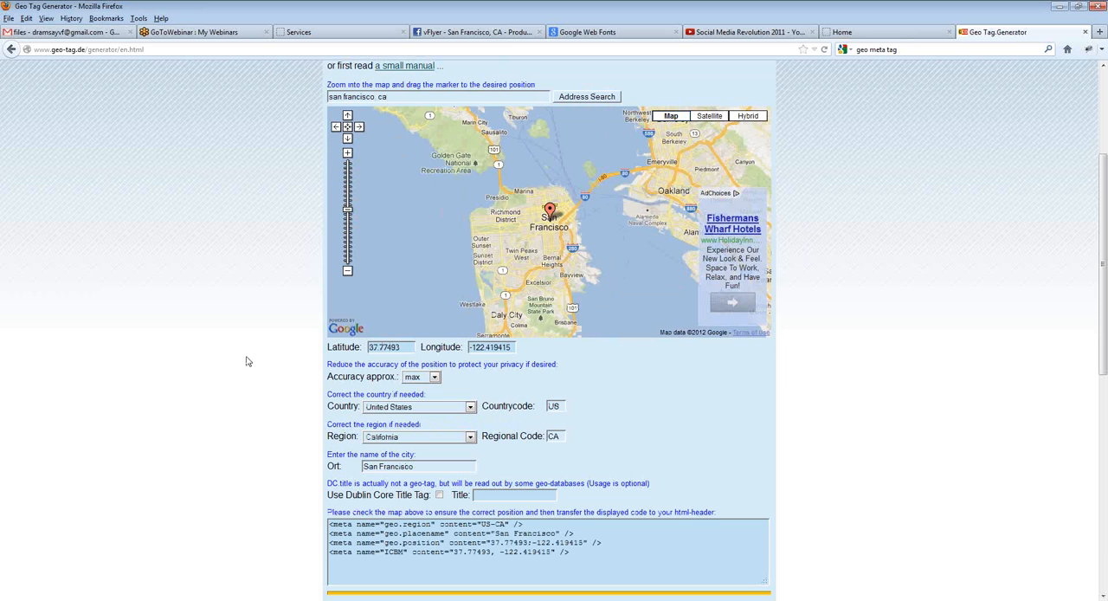
Step: Copy the generated San Francisco geo meta tags into the Services page's custom meta-tags in the vFlyer editor and save
{"action": "scroll", "coordinate": [246, 323], "scroll_direction": "down", "scroll_amount": 2}
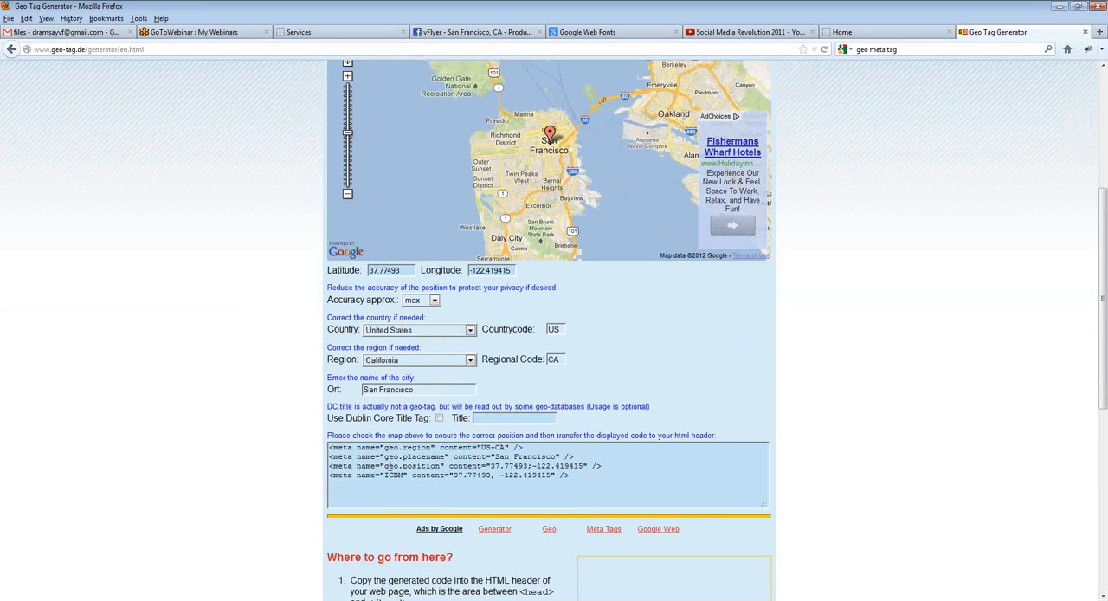
{"action": "left_click_drag", "start_coordinate": [580, 479], "coordinate": [297, 451]}
{"action": "key", "text": "ctrl+c"}
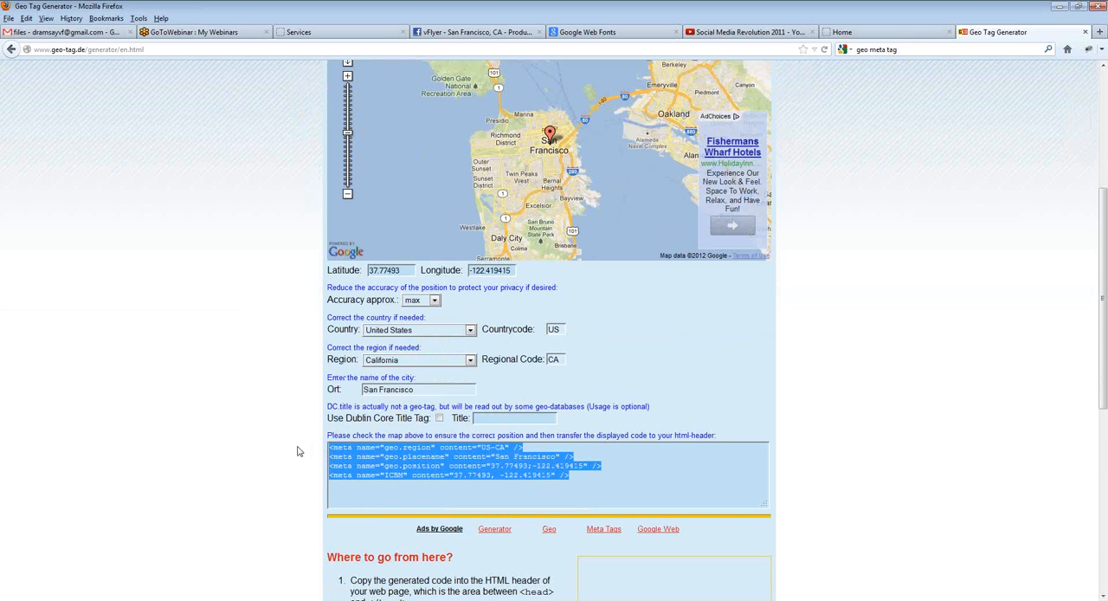
{"action": "left_click", "coordinate": [1018, 292]}
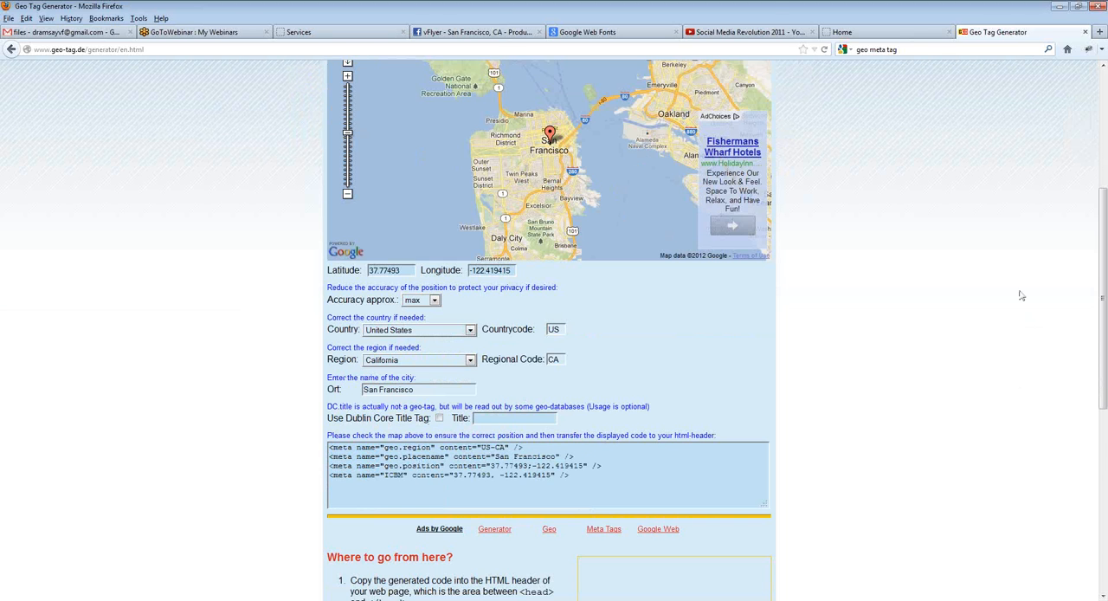
{"action": "left_click", "coordinate": [305, 35]}
{"action": "left_click", "coordinate": [612, 390]}
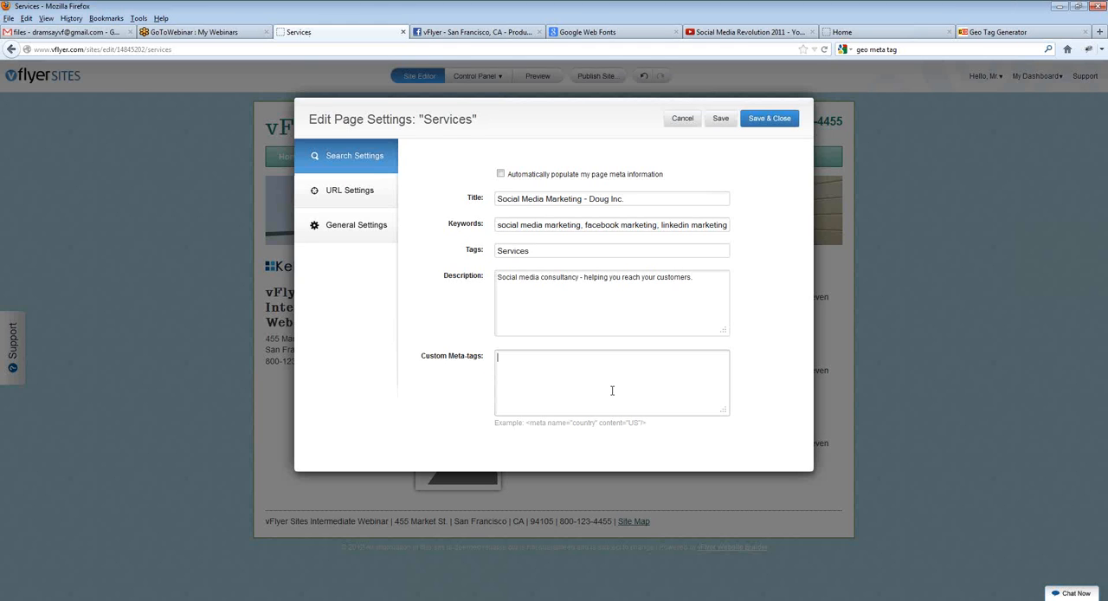
{"action": "key", "text": "ctrl+v"}
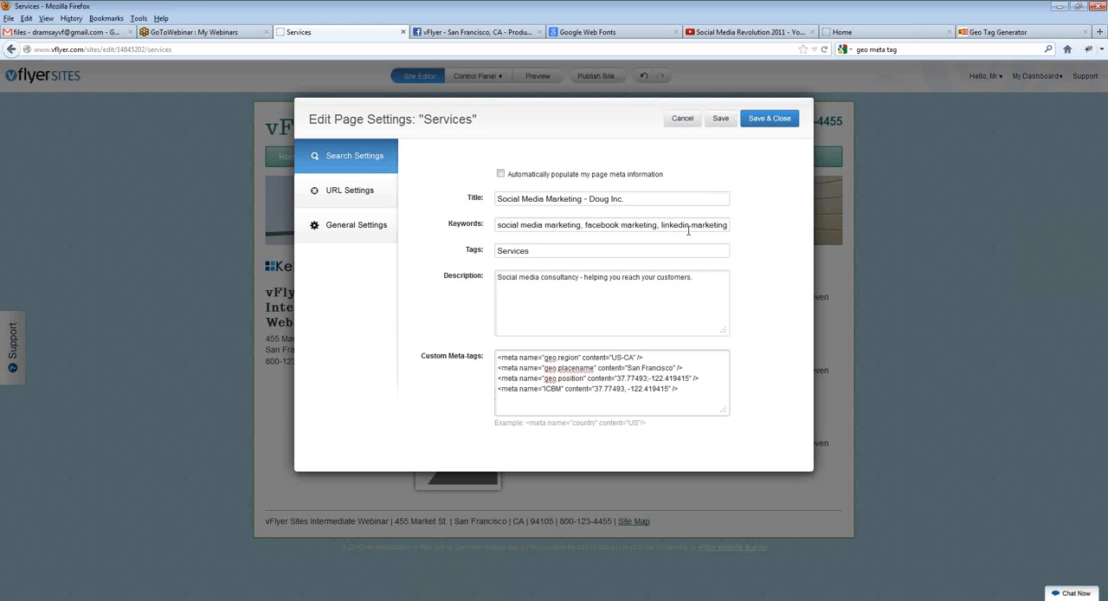
{"action": "left_click", "coordinate": [720, 124]}
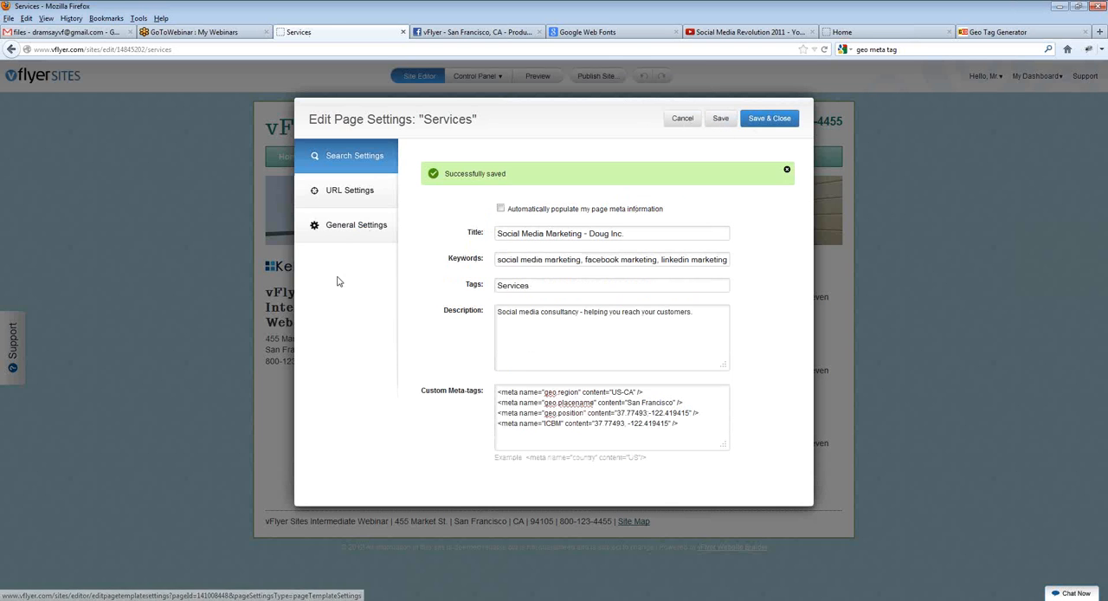
Step: Set the Services page link to "social-media-services" in its URL settings, save and close, and check the page's new address
{"action": "left_click", "coordinate": [358, 201]}
{"action": "double_click", "coordinate": [527, 211]}
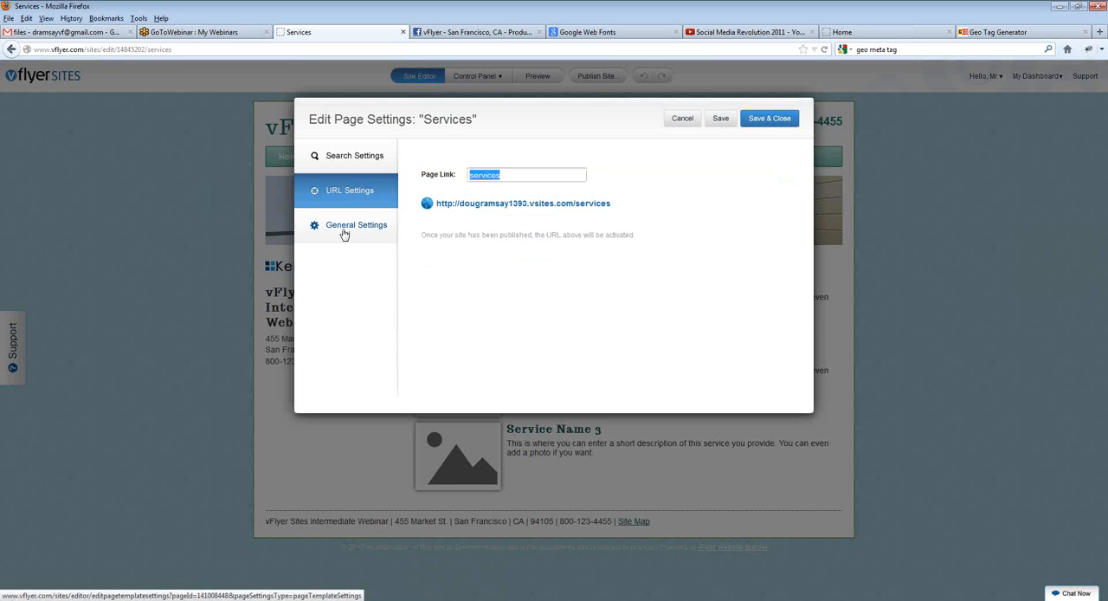
{"action": "type", "text": "social-media-"}
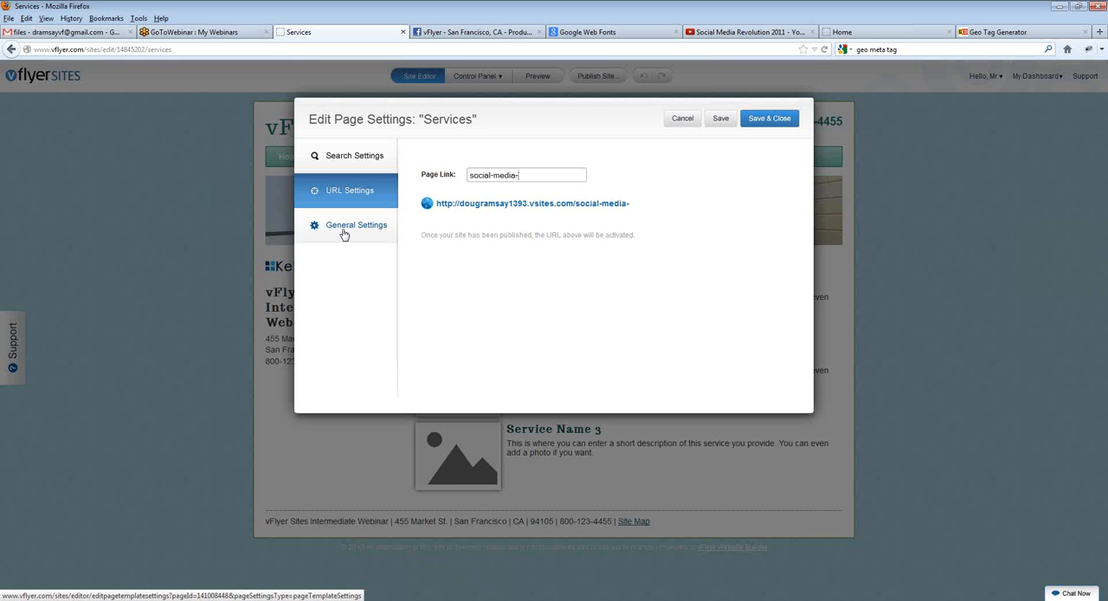
{"action": "type", "text": "marketing-services"}
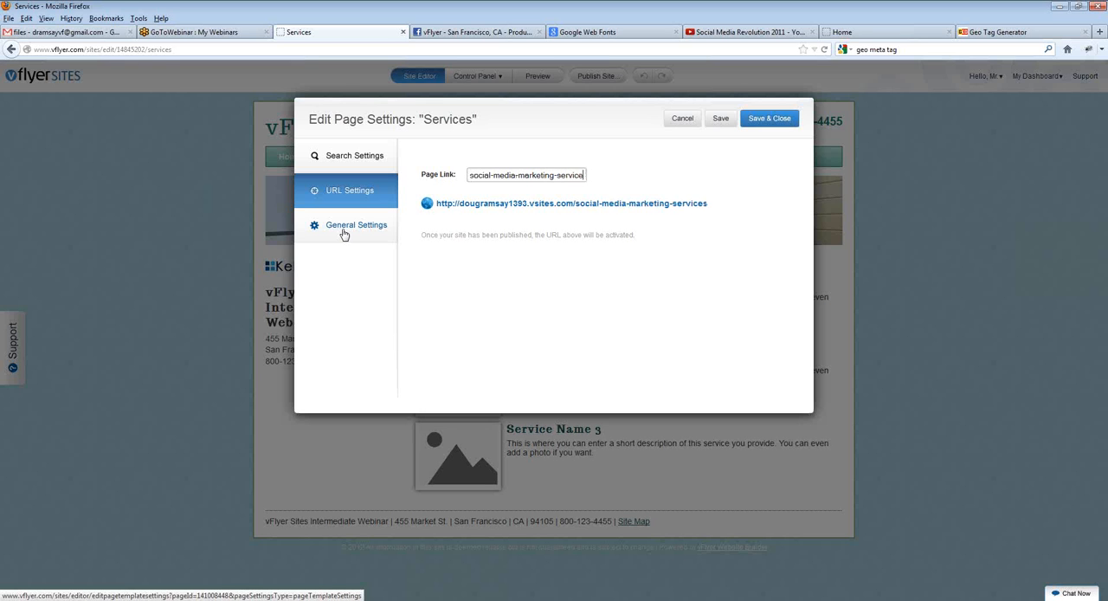
{"action": "key", "text": "BackSpace"}
{"action": "key", "text": "BackSpace"}
{"action": "key", "text": "BackSpace"}
{"action": "key", "text": "BackSpace"}
{"action": "key", "text": "BackSpace"}
{"action": "key", "text": "BackSpace"}
{"action": "key", "text": "BackSpace"}
{"action": "key", "text": "BackSpace"}
{"action": "key", "text": "BackSpace"}
{"action": "key", "text": "BackSpace"}
{"action": "key", "text": "BackSpace"}
{"action": "key", "text": "BackSpace"}
{"action": "key", "text": "BackSpace"}
{"action": "key", "text": "BackSpace"}
{"action": "key", "text": "BackSpace"}
{"action": "key", "text": "BackSpace"}
{"action": "key", "text": "BackSpace"}
{"action": "key", "text": "BackSpace"}
{"action": "type", "text": "ser"}
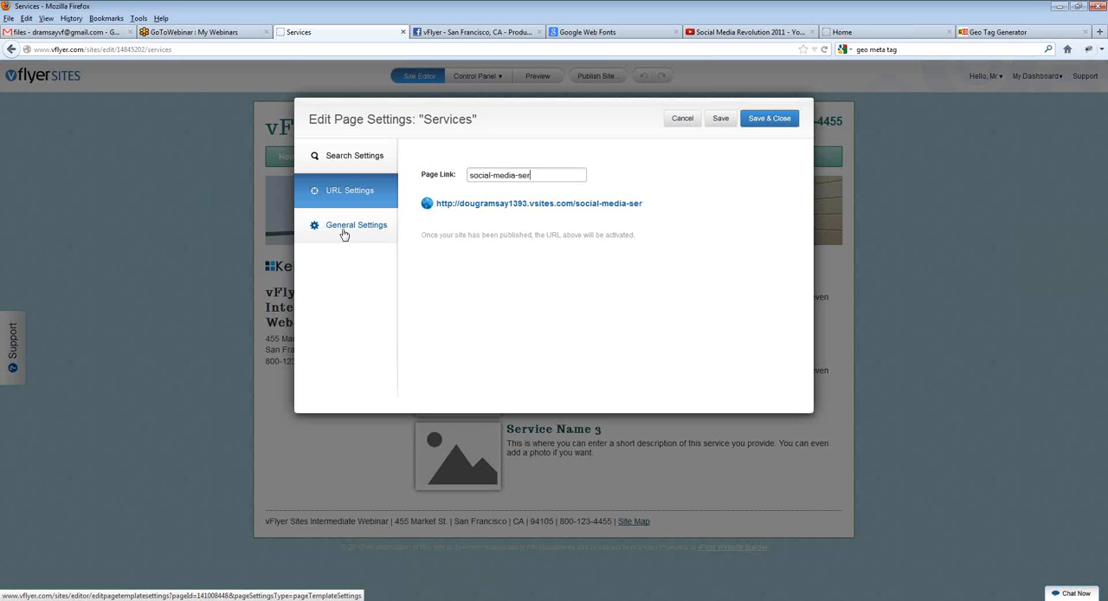
{"action": "type", "text": "vices"}
{"action": "left_click", "coordinate": [516, 175]}
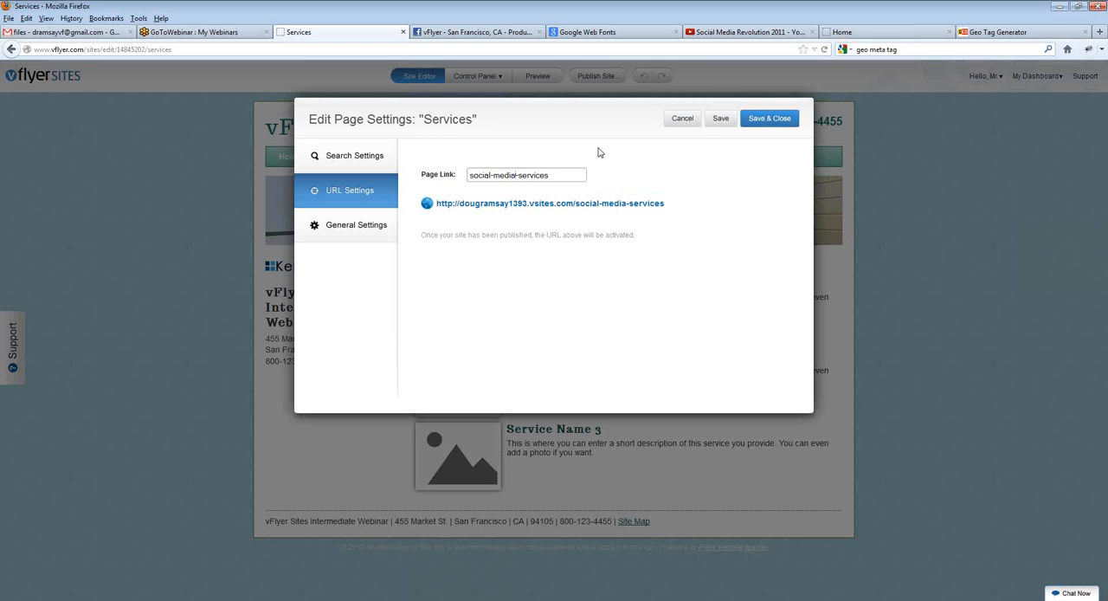
{"action": "left_click", "coordinate": [766, 121]}
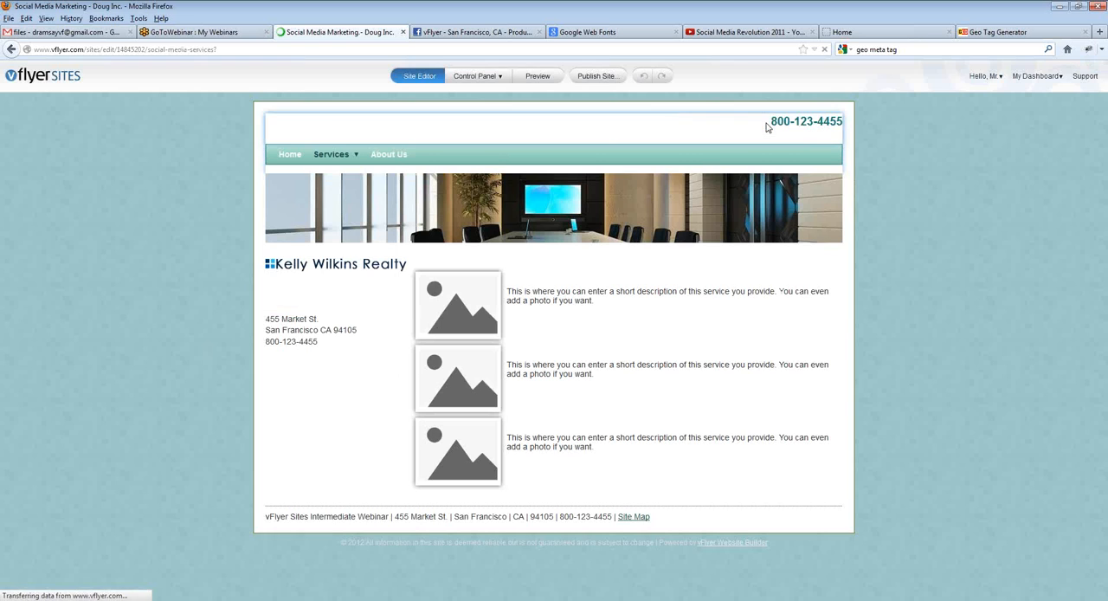
{"action": "left_click_drag", "start_coordinate": [218, 49], "coordinate": [147, 49]}
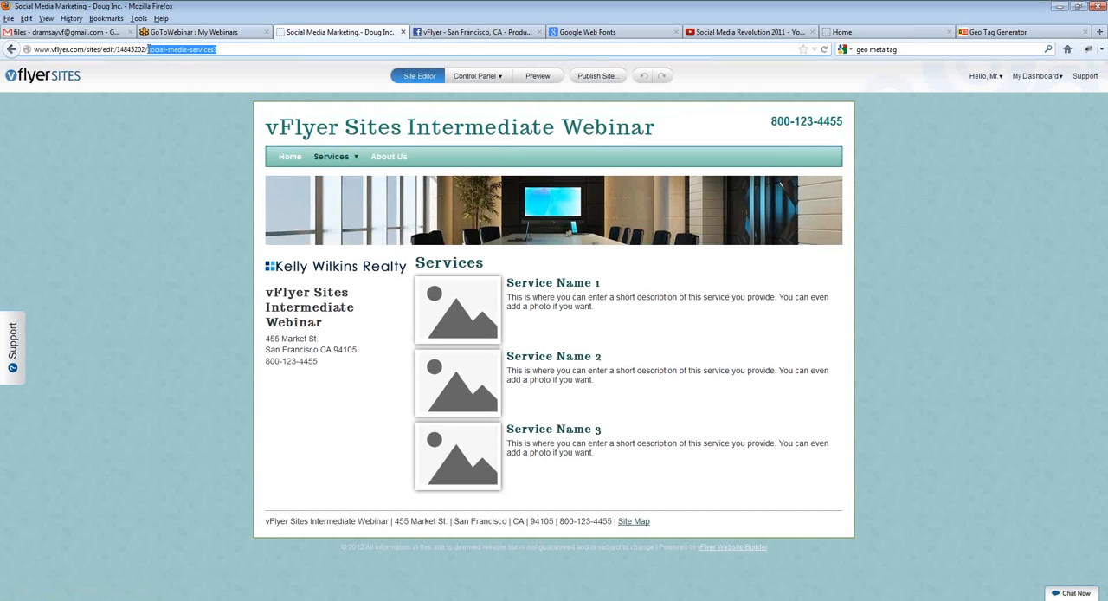
{"action": "left_click", "coordinate": [171, 185]}
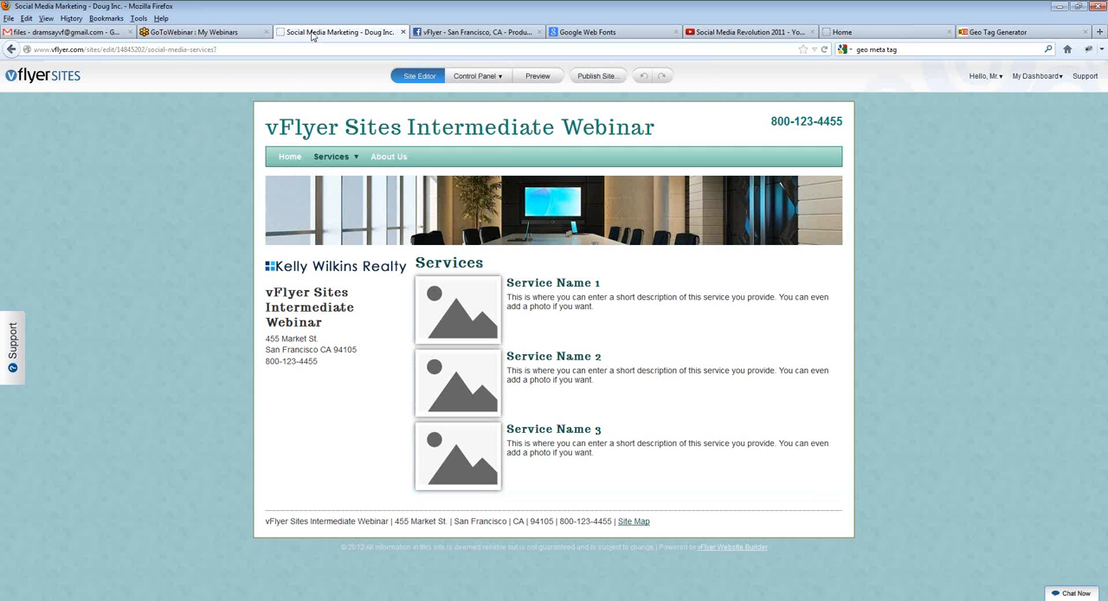
Step: Return to the "geo meta tag" search results and examine the Geo Tag Generator entry's title and description
{"action": "left_click", "coordinate": [1021, 37]}
{"action": "left_click", "coordinate": [1048, 50]}
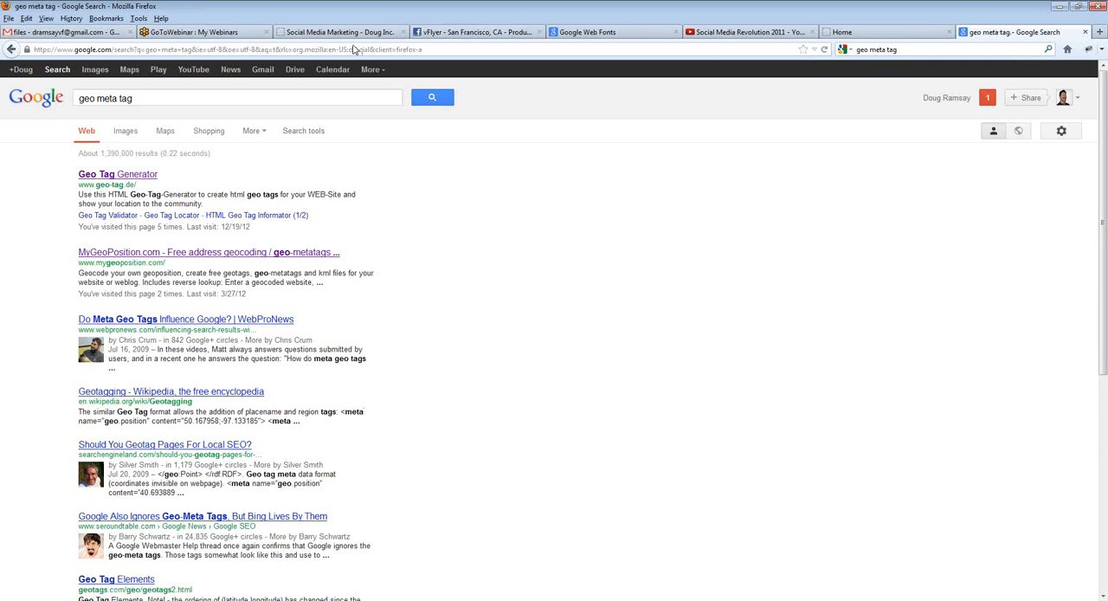
{"action": "left_click_drag", "start_coordinate": [159, 176], "coordinate": [78, 178]}
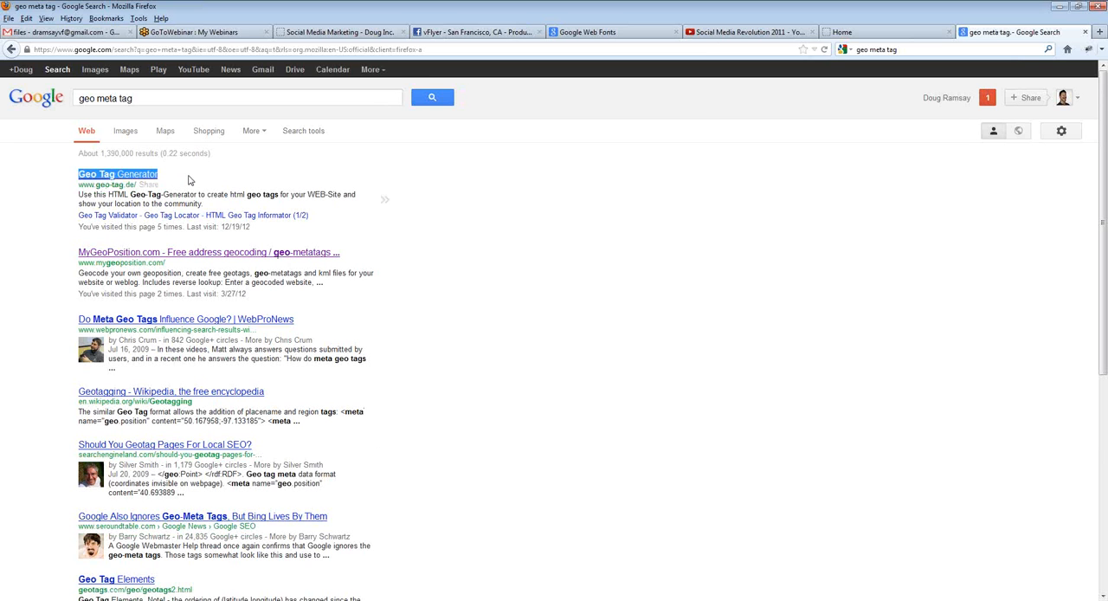
{"action": "left_click", "coordinate": [191, 180]}
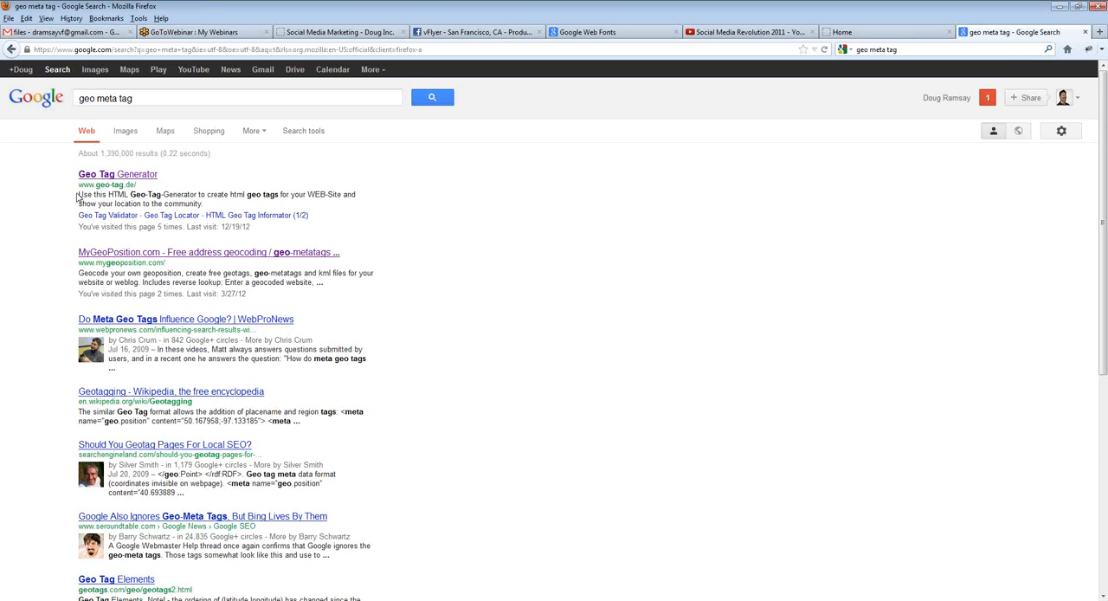
{"action": "mouse_move", "coordinate": [77, 197]}
{"action": "left_mouse_down"}
{"action": "mouse_move", "coordinate": [203, 206]}
{"action": "mouse_move", "coordinate": [78, 204]}
{"action": "mouse_move", "coordinate": [77, 194]}
{"action": "left_mouse_up"}
{"action": "left_click", "coordinate": [205, 208]}
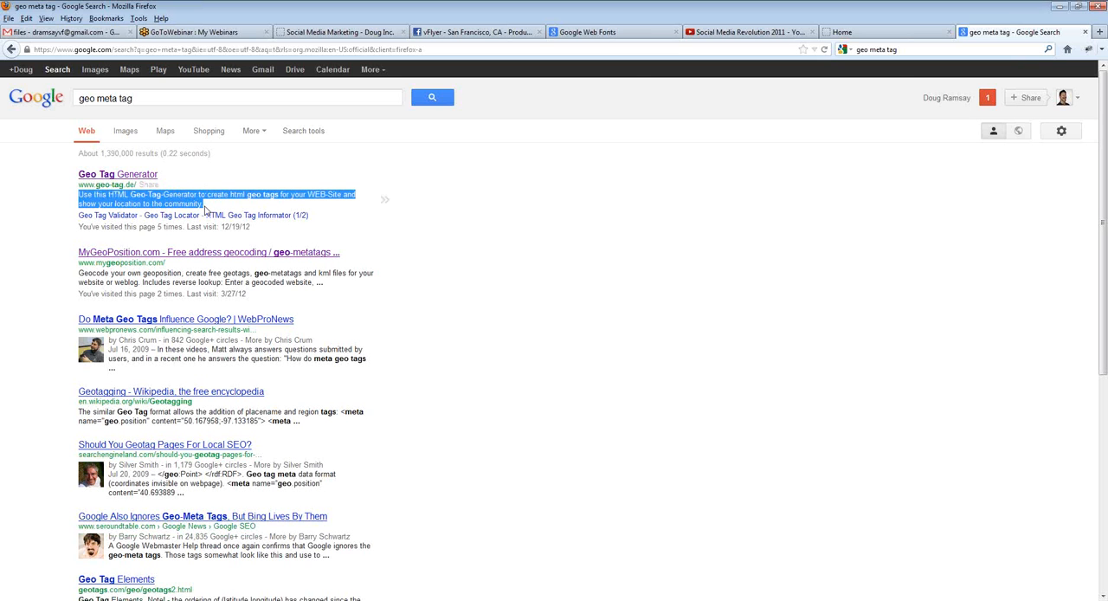
{"action": "left_click", "coordinate": [205, 208]}
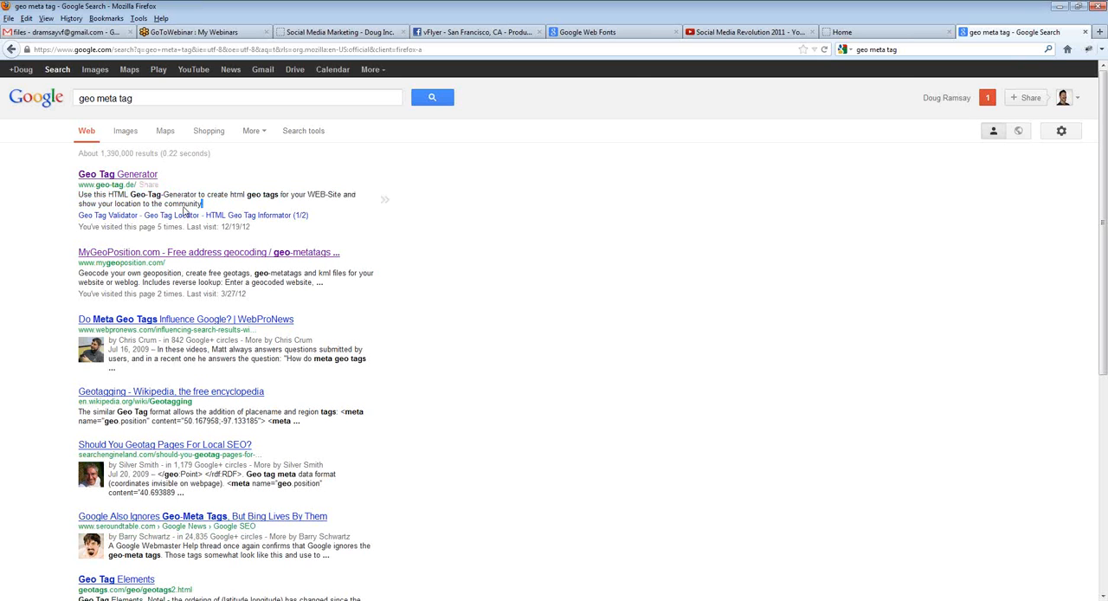
Step: Close the "geo meta tag" search results and open the webinar site's Home page in the vFlyer editor
{"action": "left_click_drag", "start_coordinate": [206, 208], "coordinate": [79, 194]}
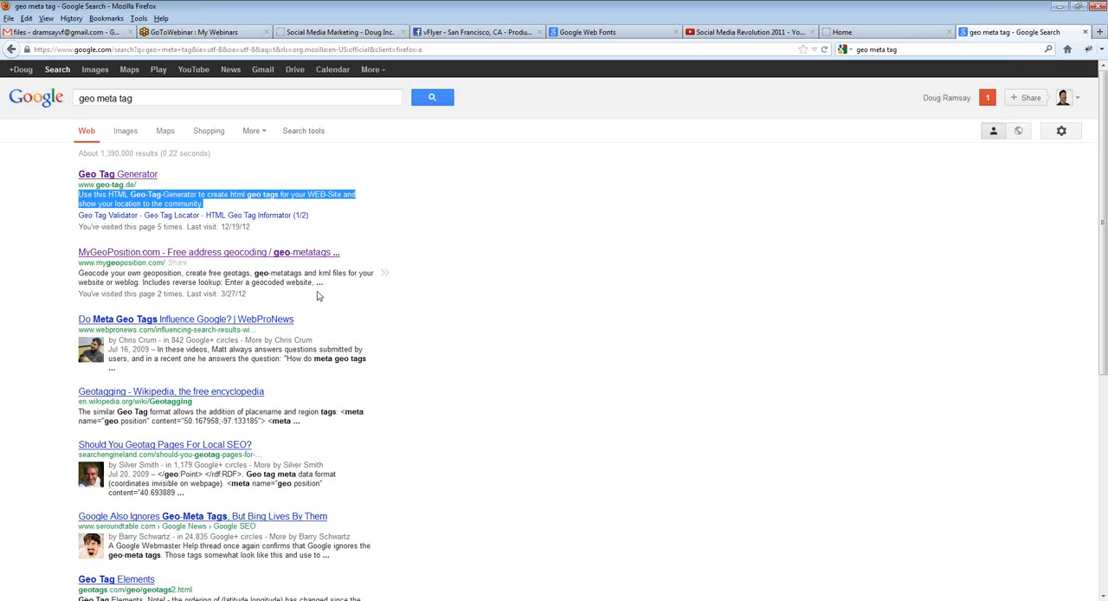
{"action": "left_click", "coordinate": [502, 257]}
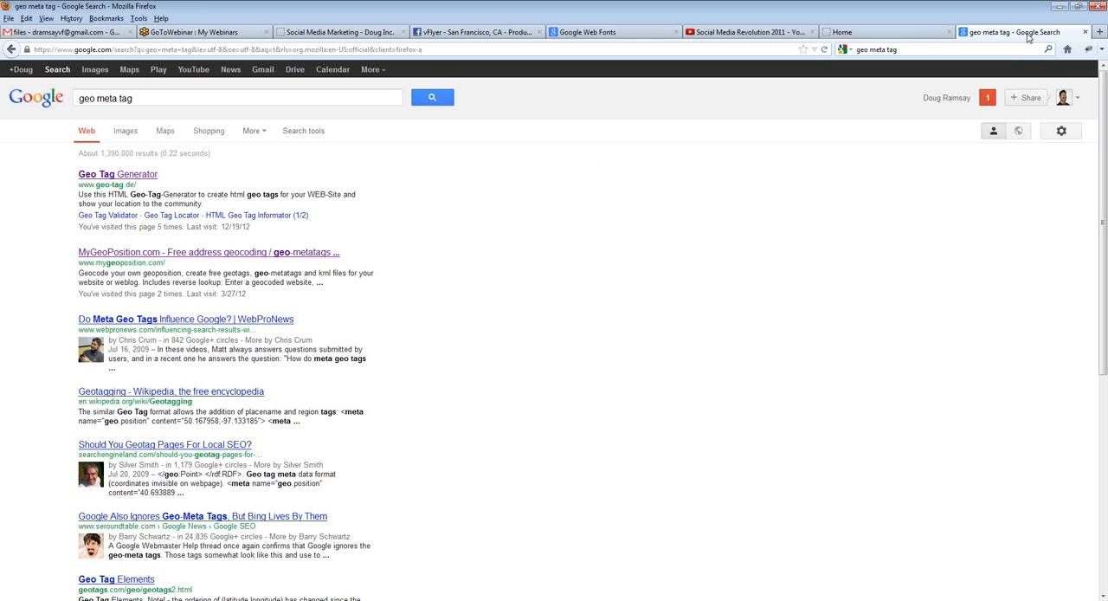
{"action": "left_click", "coordinate": [1085, 32]}
{"action": "left_click", "coordinate": [362, 32]}
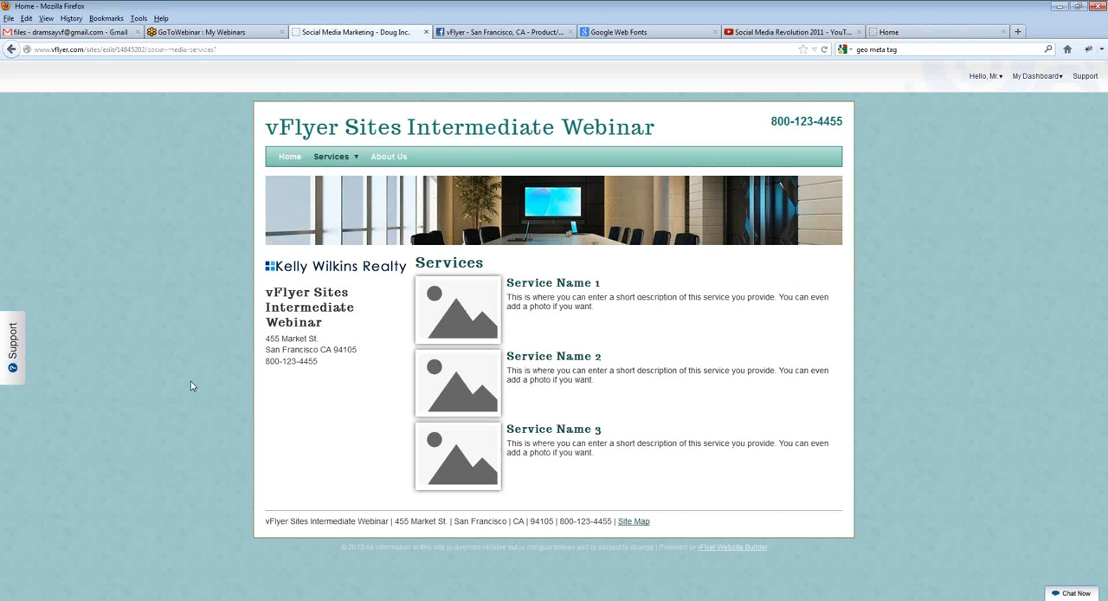
{"action": "left_click", "coordinate": [296, 157]}
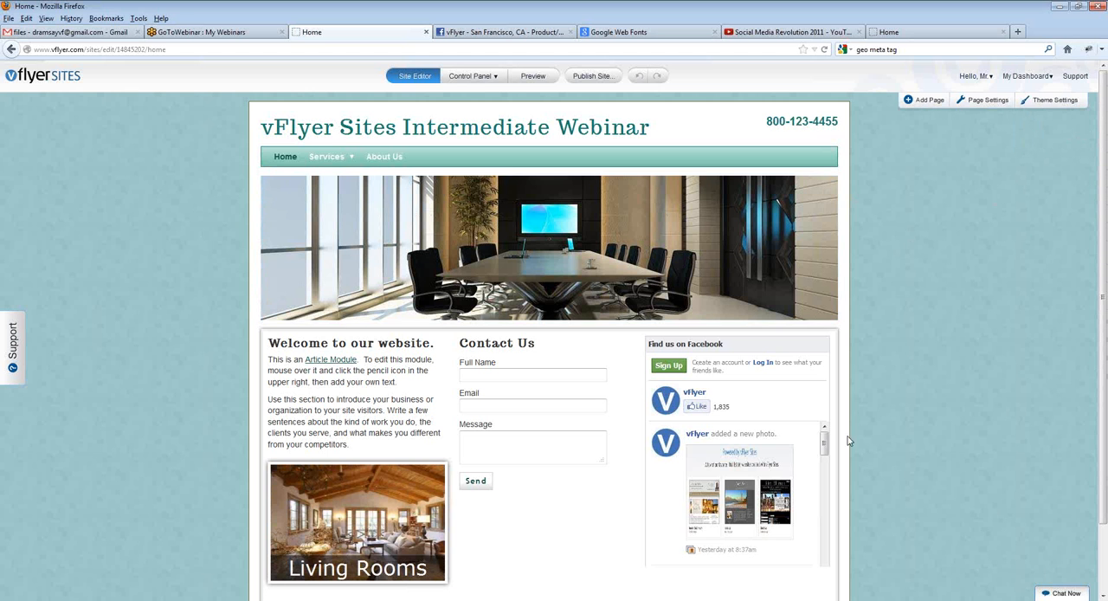
{"action": "mouse_move", "coordinate": [314, 337]}
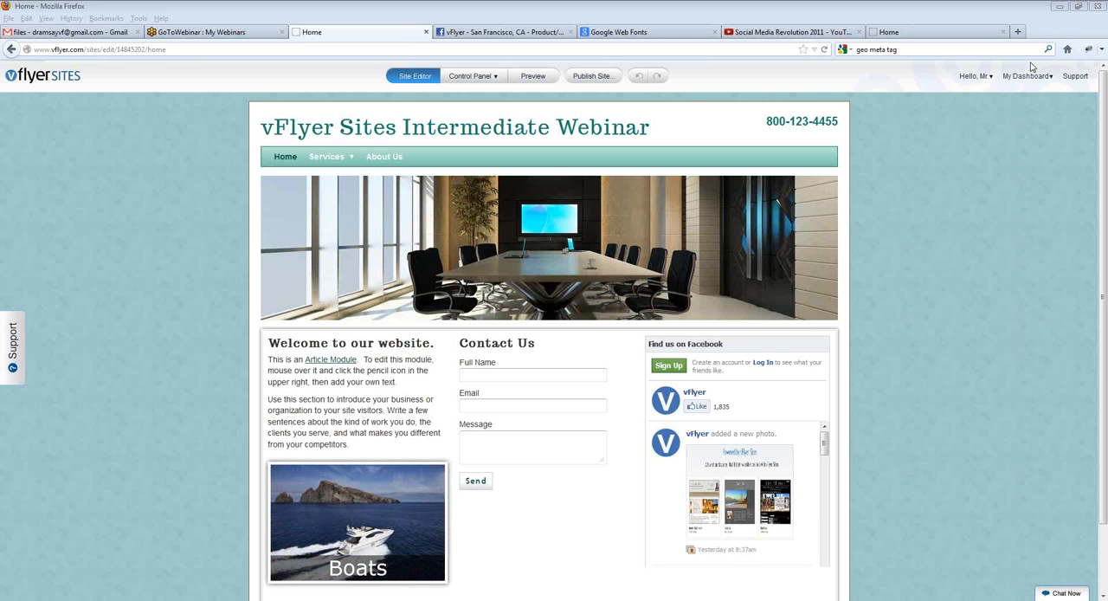
{"action": "left_click", "coordinate": [926, 282]}
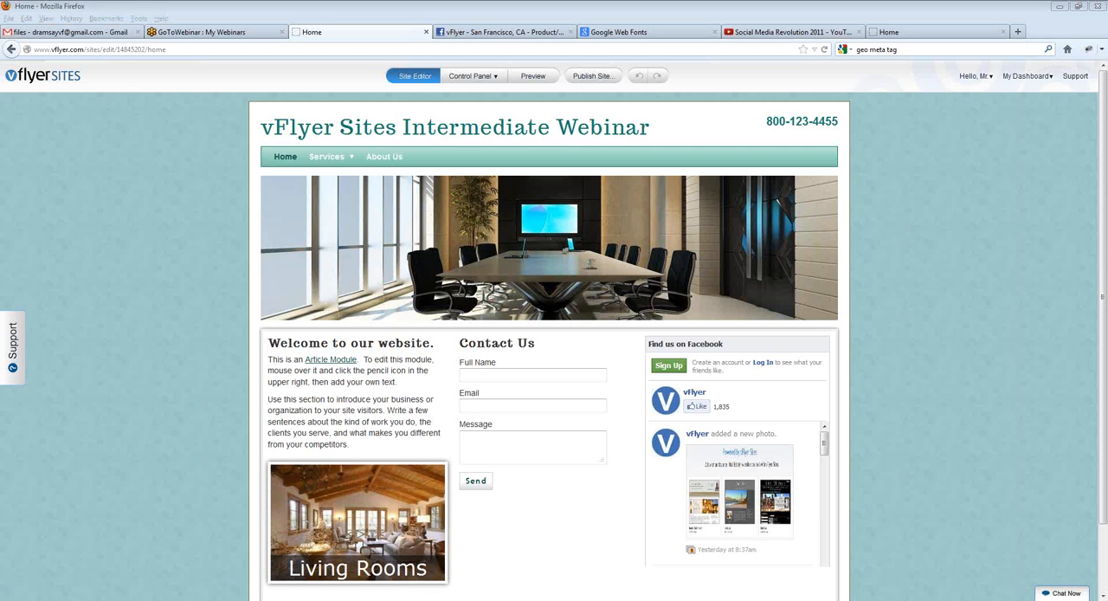
Step: Switch the control panel to the "Squeeze Page Demo" site and open that site in the editor
{"action": "left_click", "coordinate": [459, 77]}
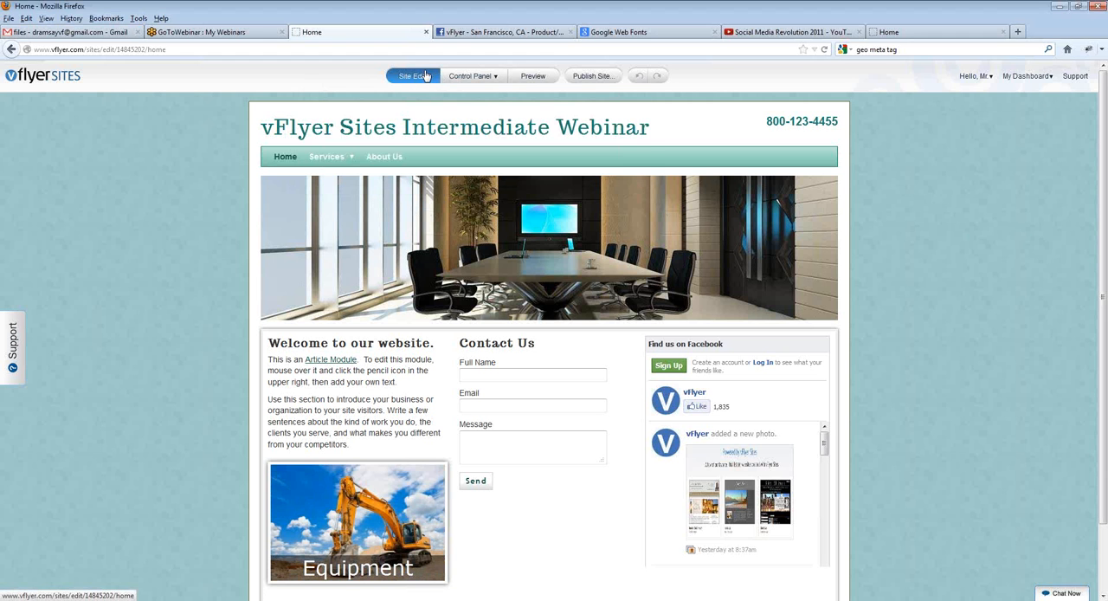
{"action": "left_click", "coordinate": [471, 80]}
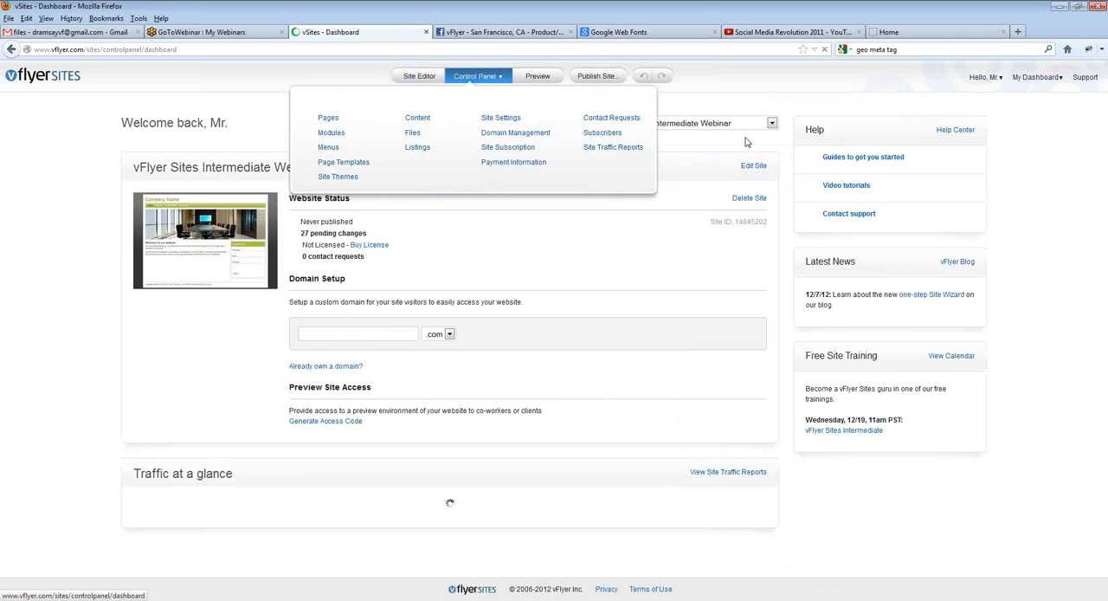
{"action": "left_click", "coordinate": [721, 123]}
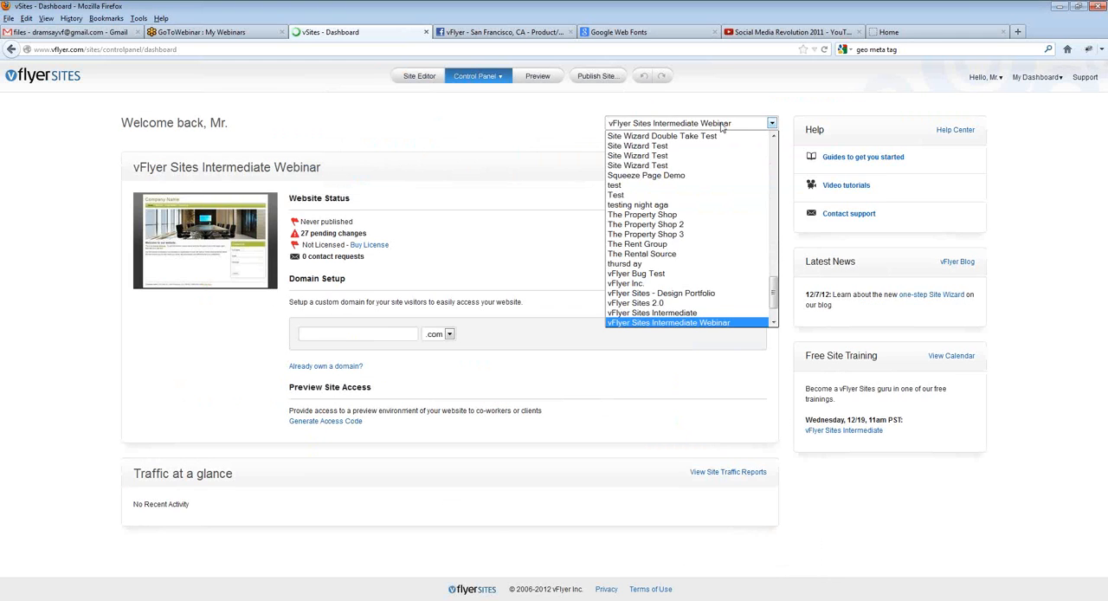
{"action": "left_click", "coordinate": [679, 175]}
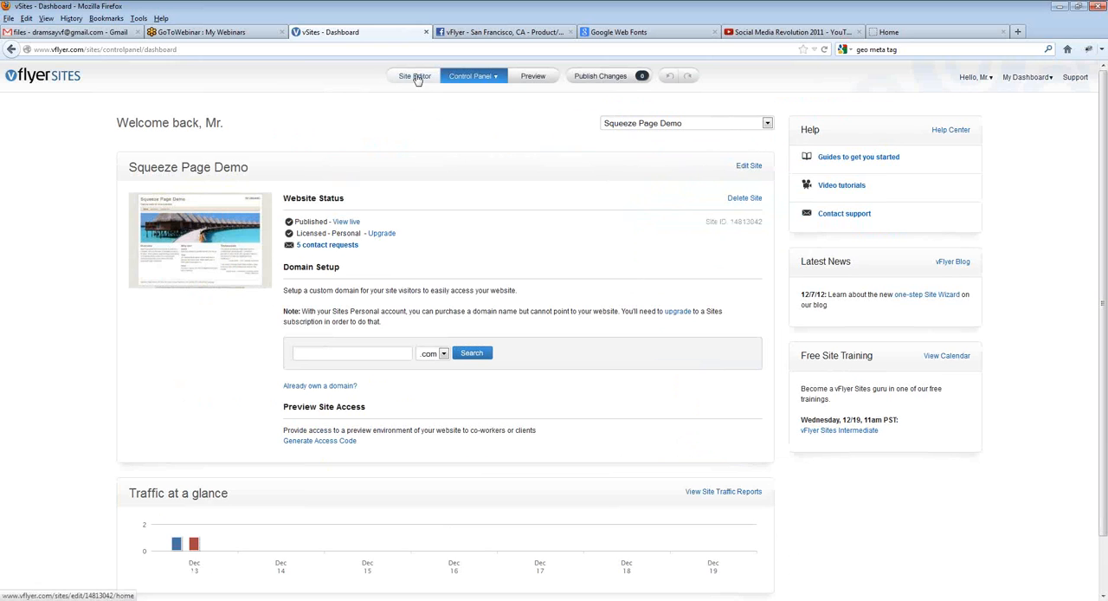
{"action": "left_click", "coordinate": [419, 77]}
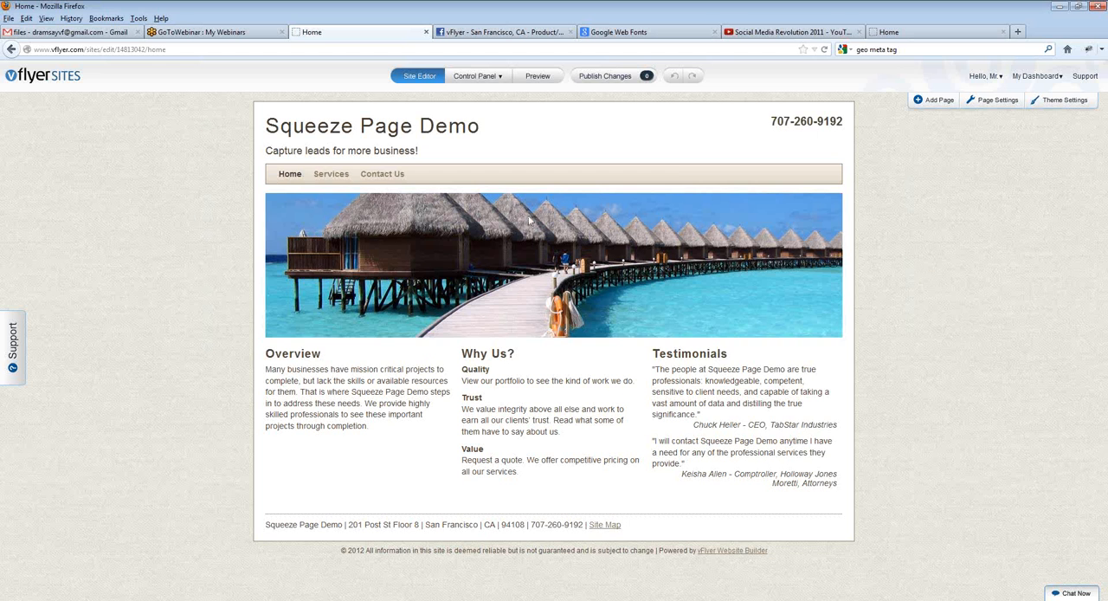
Step: Load the live site squeezepagedemo.vsites.com in place of the published realty site
{"action": "left_click", "coordinate": [926, 34]}
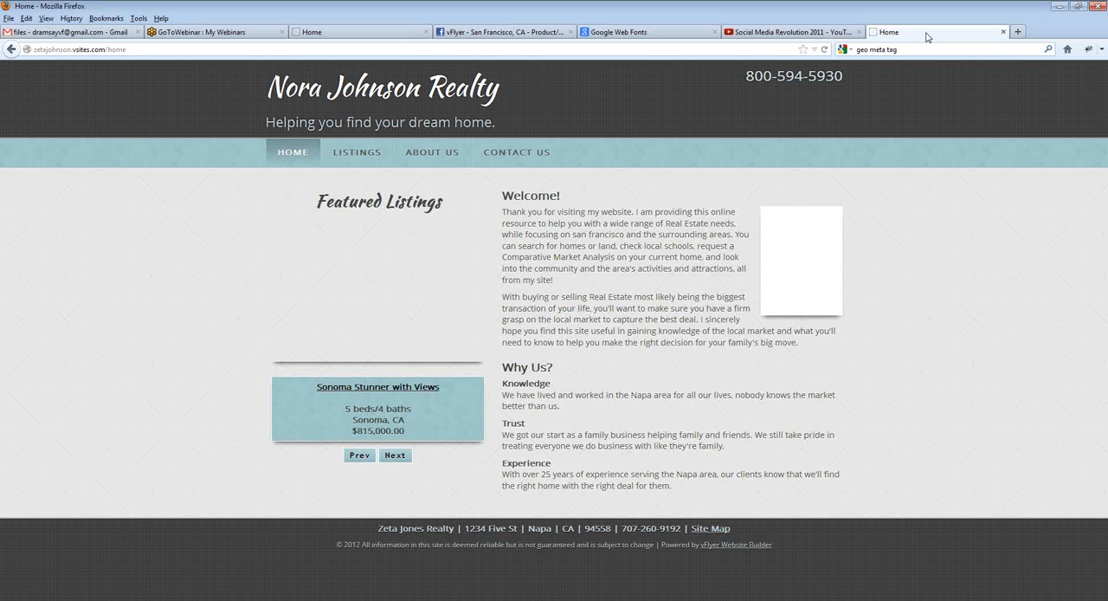
{"action": "left_click", "coordinate": [767, 51]}
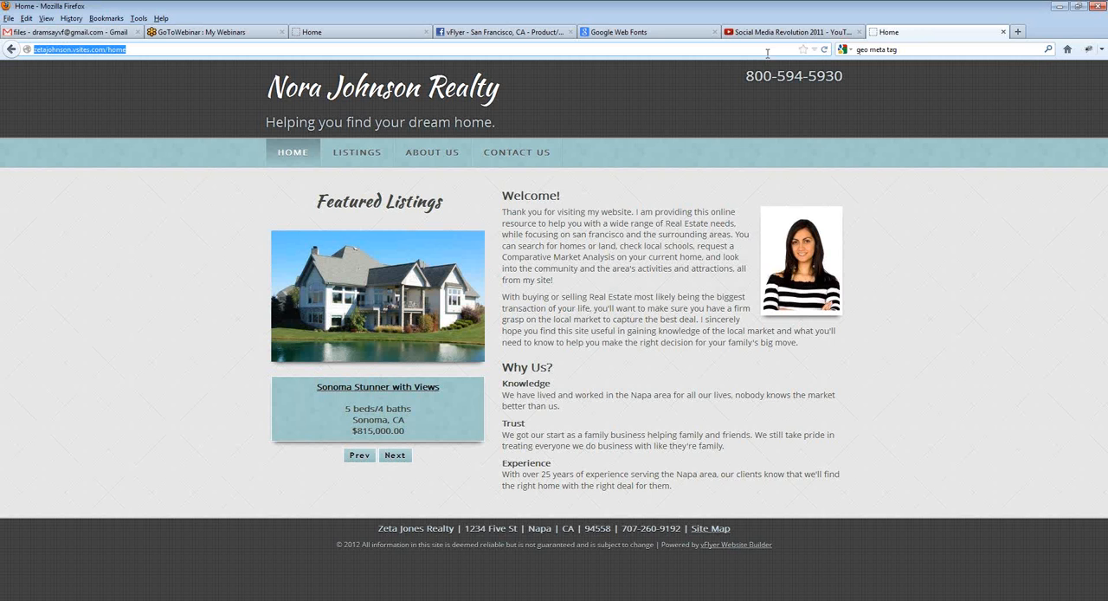
{"action": "type", "text": "sque"}
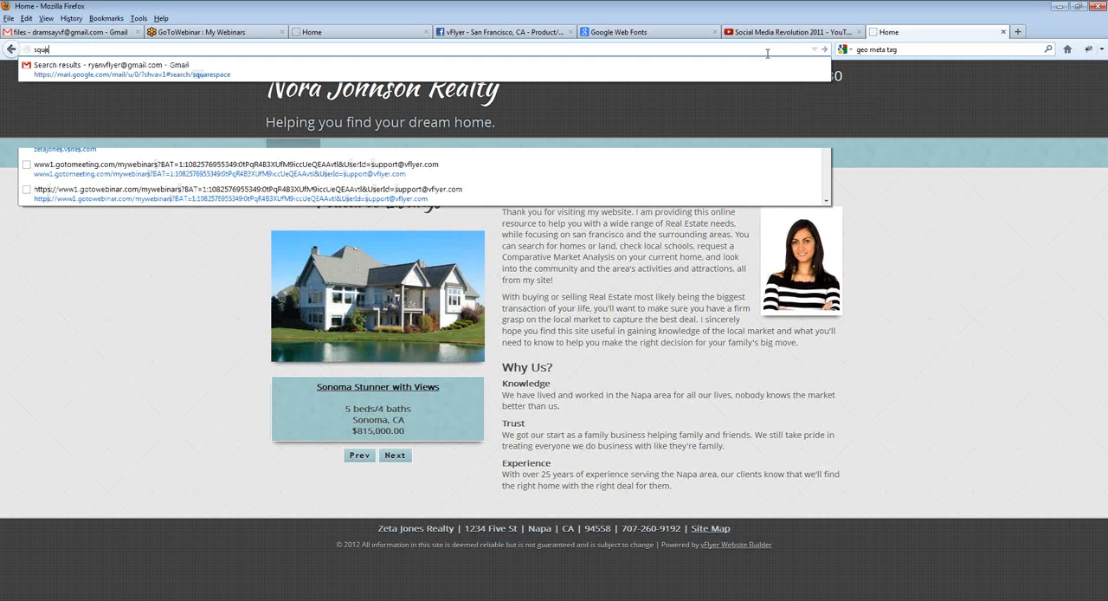
{"action": "type", "text": "ezepagedem"}
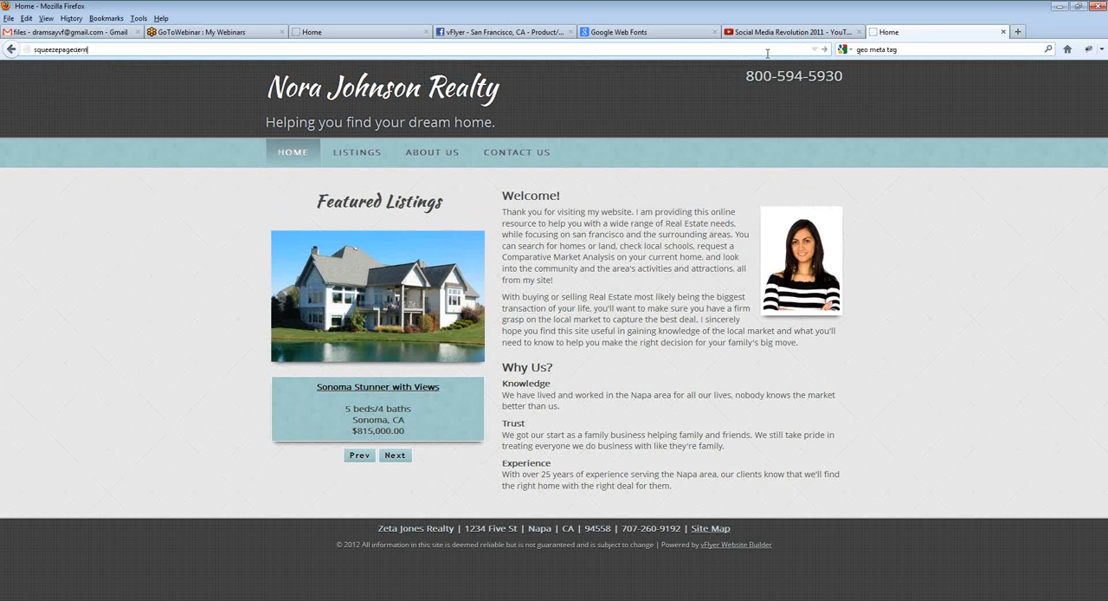
{"action": "type", "text": "o.vsites.com"}
{"action": "key", "text": "Return"}
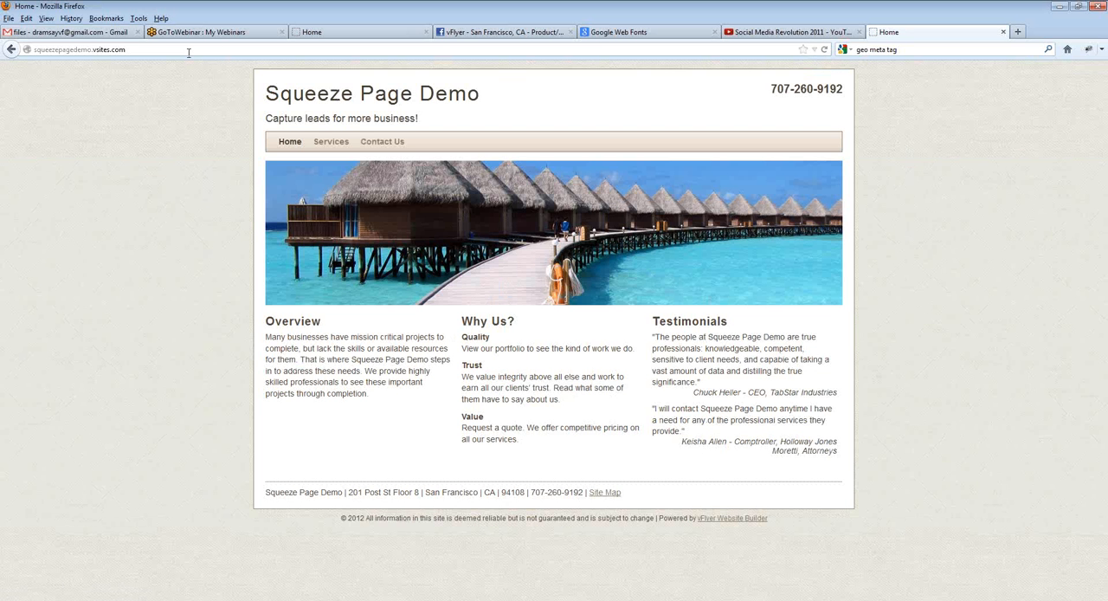
Step: Open the live sign-up page at squeezepagedemo.vsites.com/page/sign-up and examine its headline against the site's Home page in the editor
{"action": "left_click", "coordinate": [189, 53]}
{"action": "left_click", "coordinate": [197, 50]}
{"action": "type", "text": "o"}
{"action": "type", "text": "/page/"}
{"action": "type", "text": "pp"}
{"action": "type", "text": "sign-up"}
{"action": "key", "text": "Return"}
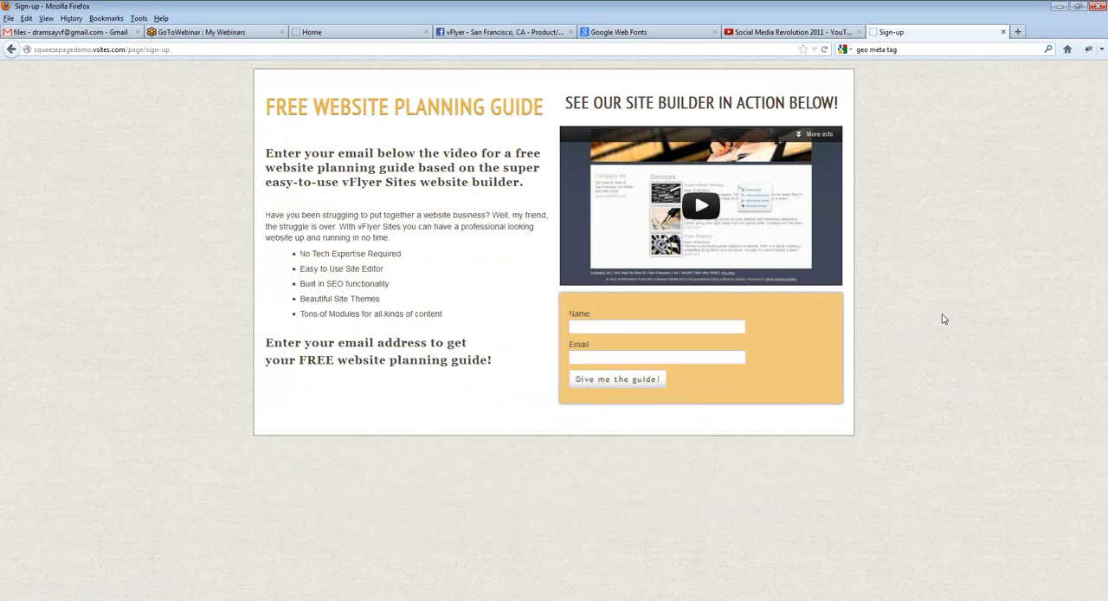
{"action": "left_click", "coordinate": [346, 35]}
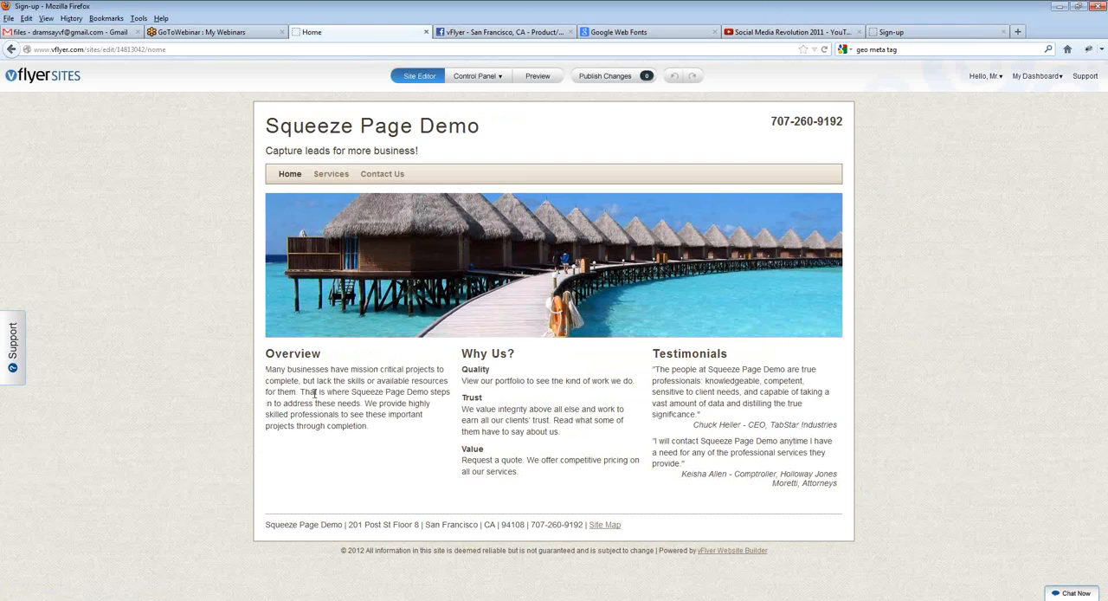
{"action": "left_click", "coordinate": [923, 35]}
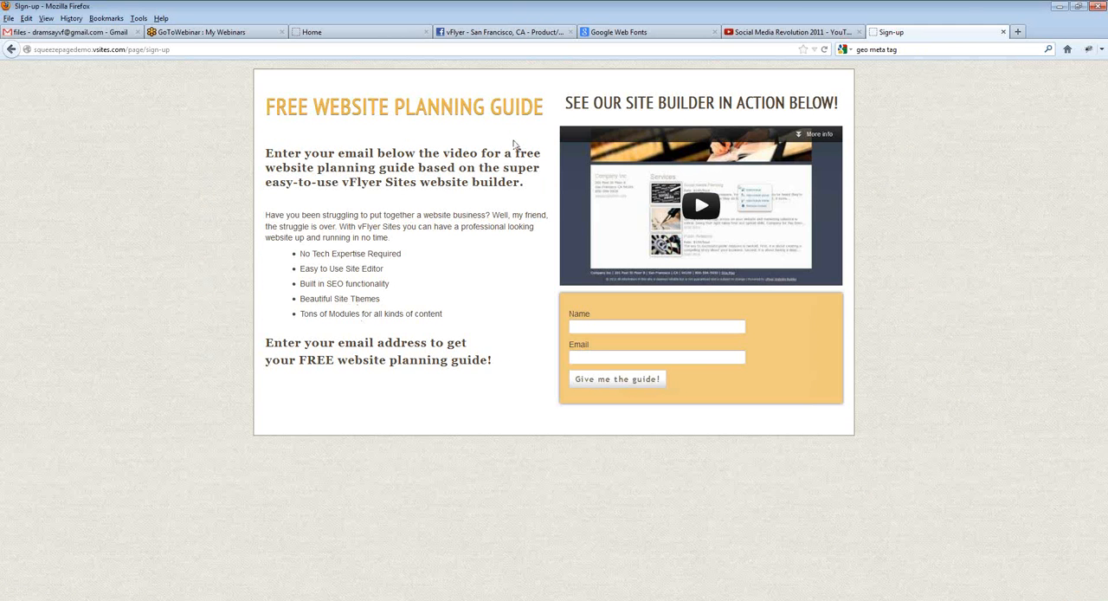
{"action": "left_click_drag", "start_coordinate": [341, 109], "coordinate": [215, 110]}
{"action": "left_click", "coordinate": [215, 111]}
{"action": "left_click_drag", "start_coordinate": [267, 104], "coordinate": [464, 108]}
Step: Open the Squeeze Page Demo site's Sign-up page for editing from its list of pages
{"action": "left_click", "coordinate": [311, 32]}
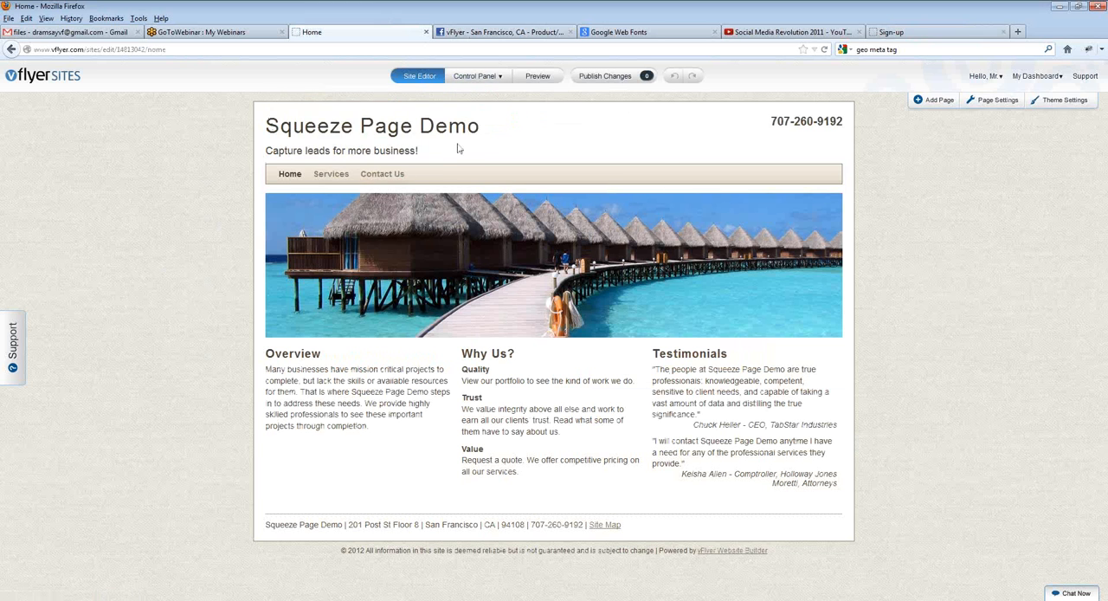
{"action": "mouse_move", "coordinate": [477, 82]}
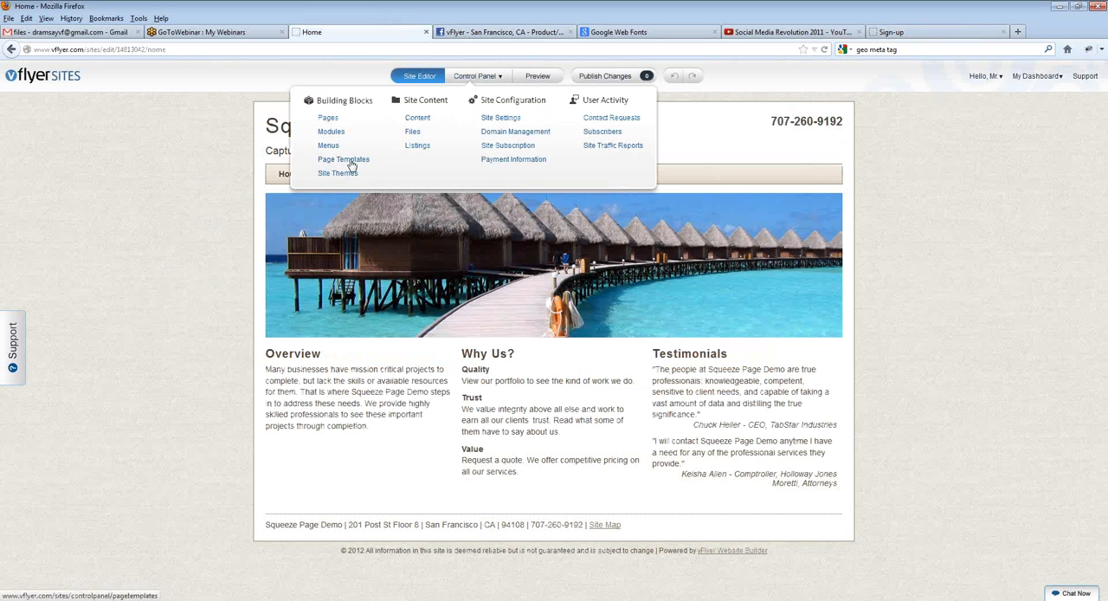
{"action": "left_click", "coordinate": [331, 121]}
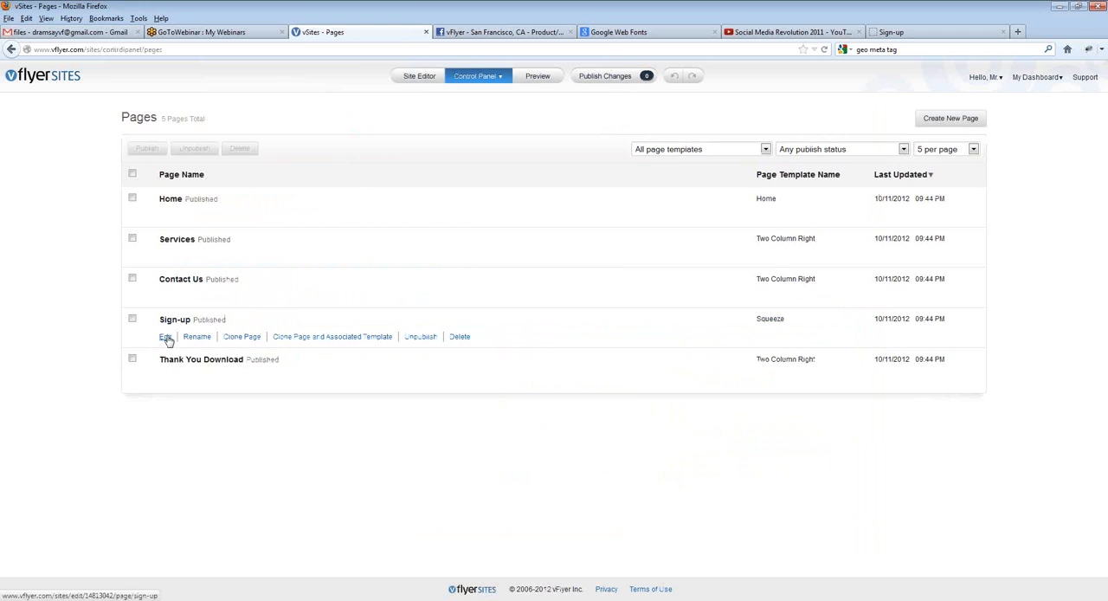
{"action": "left_click", "coordinate": [166, 337]}
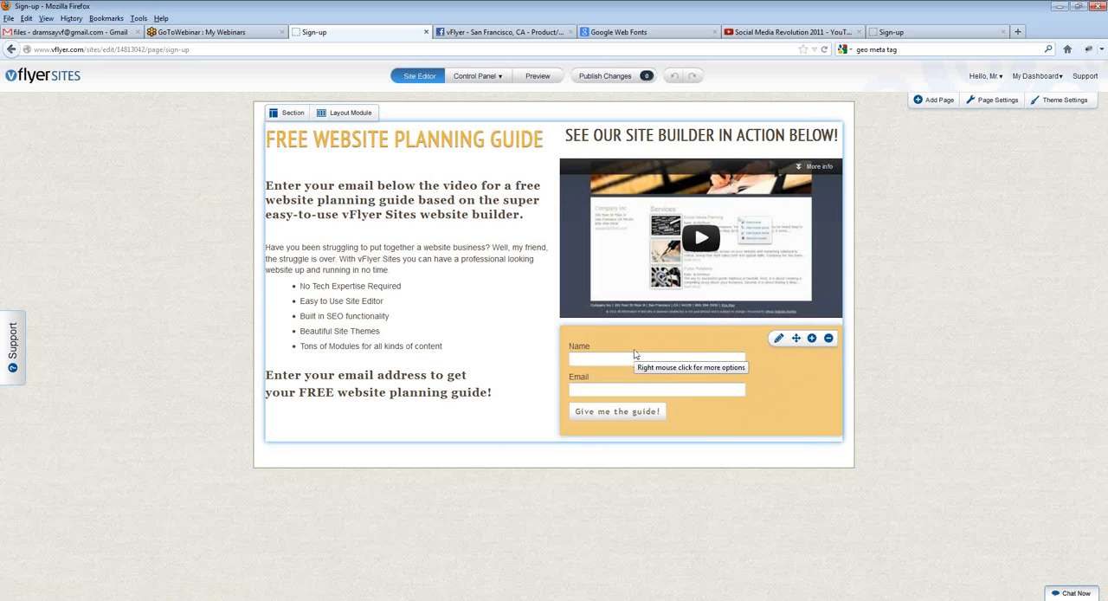
Step: Examine the Squeeze Contact Form Module's settings, including the Go To Page type and internal page options, and close them without saving
{"action": "left_click", "coordinate": [784, 356]}
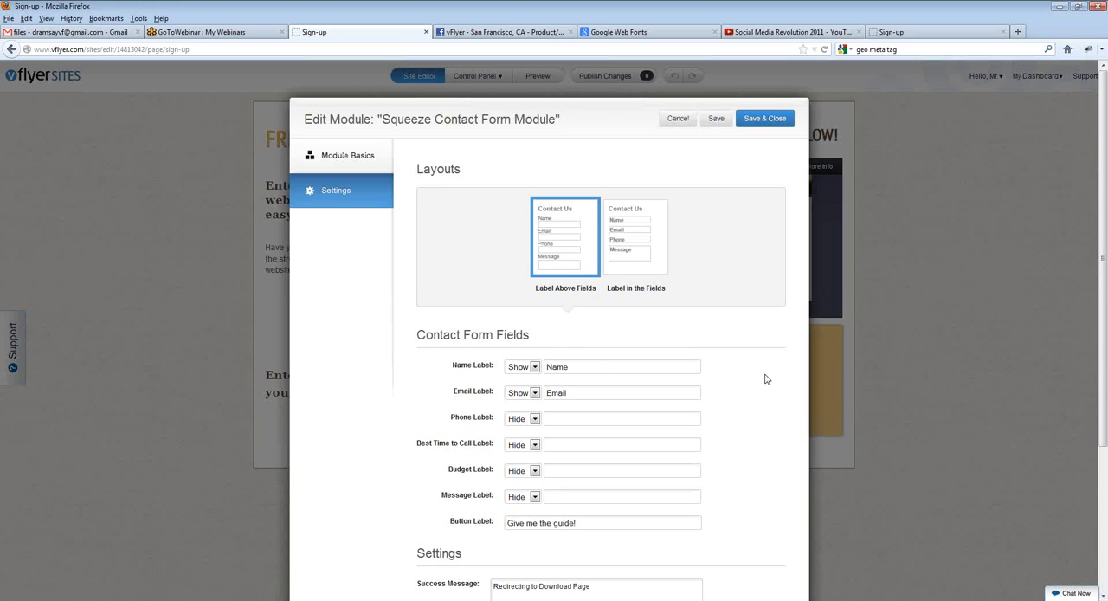
{"action": "scroll", "coordinate": [765, 378], "scroll_direction": "down", "scroll_amount": 4}
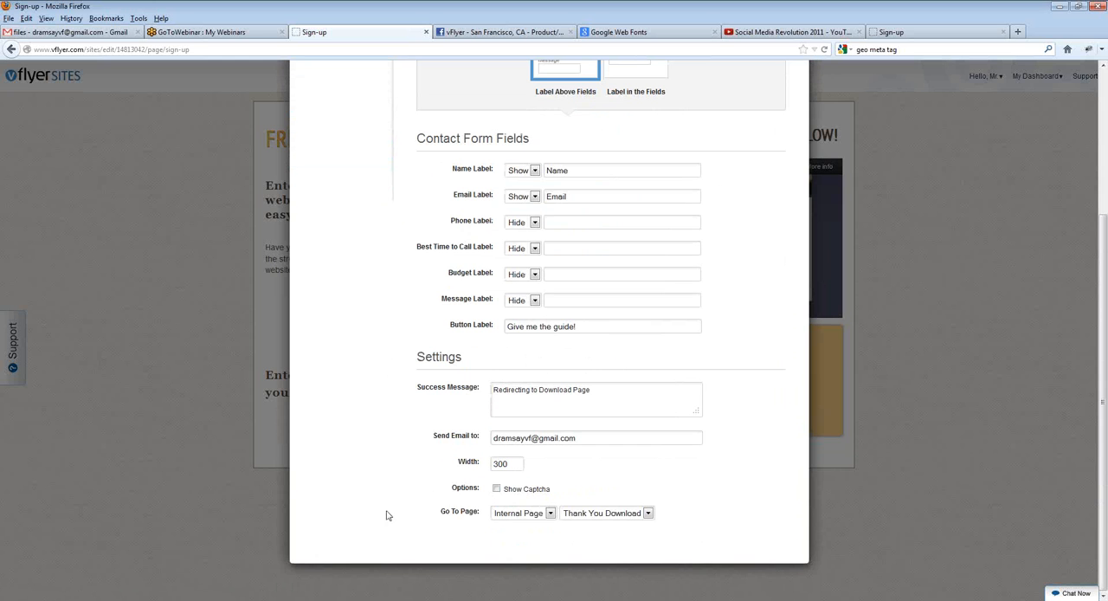
{"action": "left_click_drag", "start_coordinate": [437, 512], "coordinate": [475, 512]}
{"action": "left_click", "coordinate": [528, 515]}
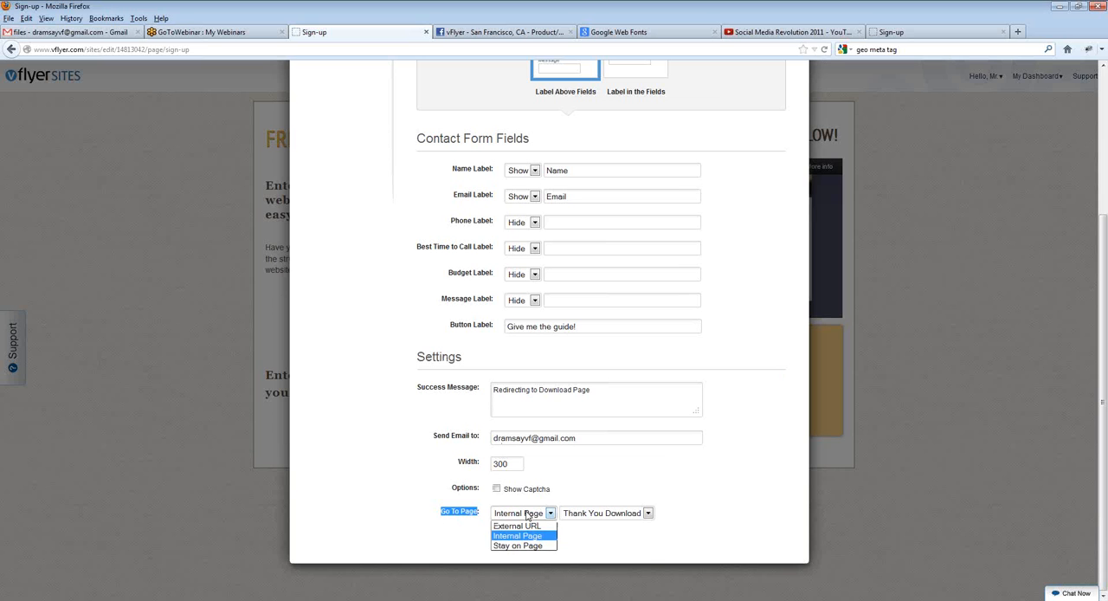
{"action": "left_click", "coordinate": [527, 515]}
{"action": "left_click", "coordinate": [578, 517]}
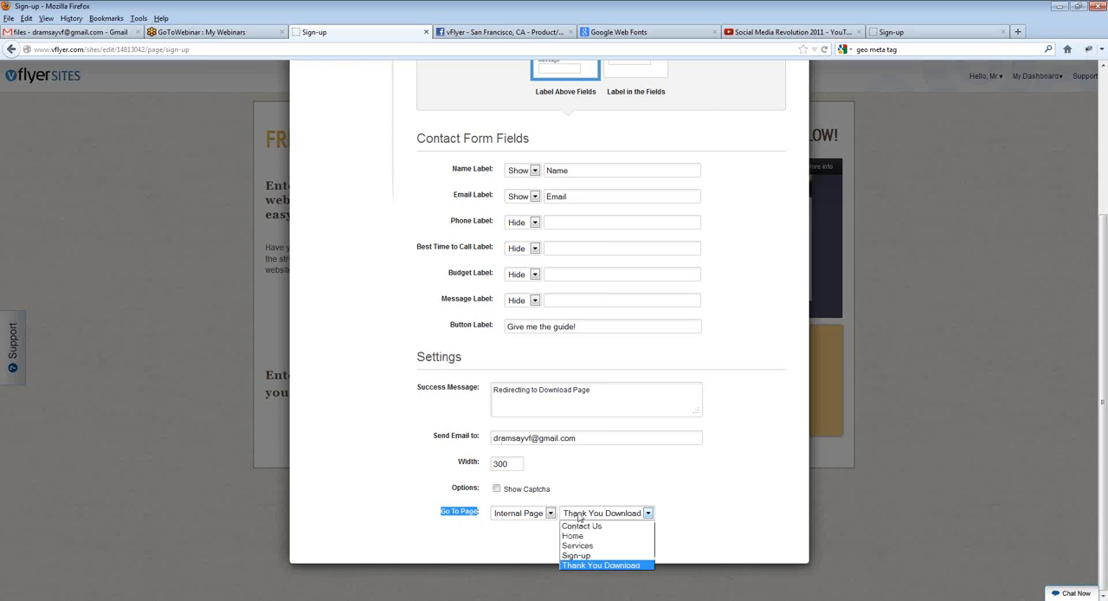
{"action": "left_click", "coordinate": [578, 516]}
{"action": "left_click", "coordinate": [578, 516]}
{"action": "left_click", "coordinate": [578, 517]}
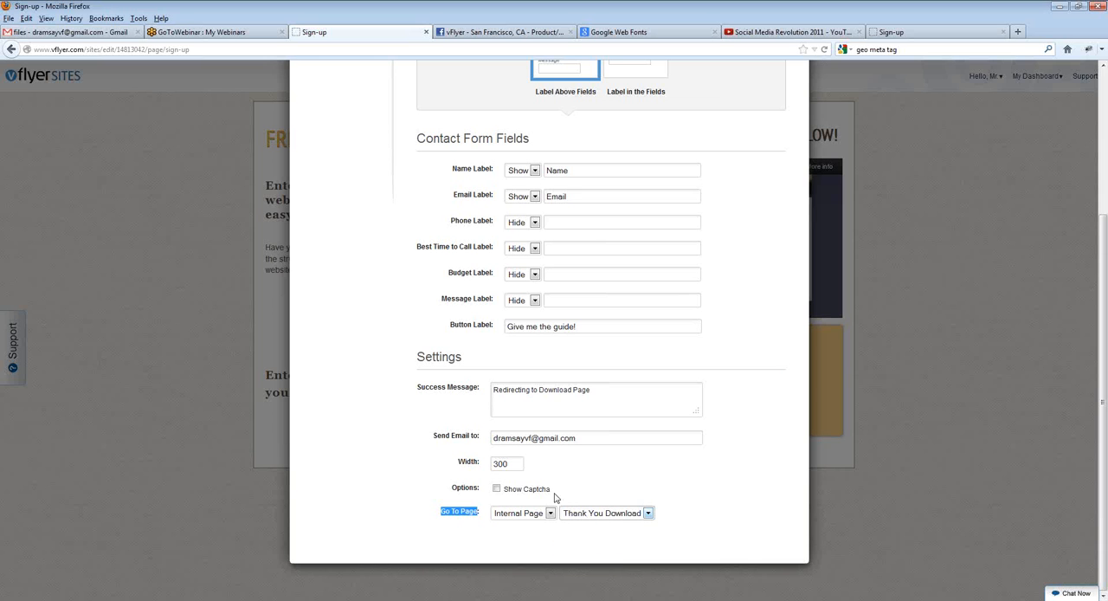
{"action": "left_click", "coordinate": [668, 519]}
{"action": "scroll", "coordinate": [661, 545], "scroll_direction": "up", "scroll_amount": 5}
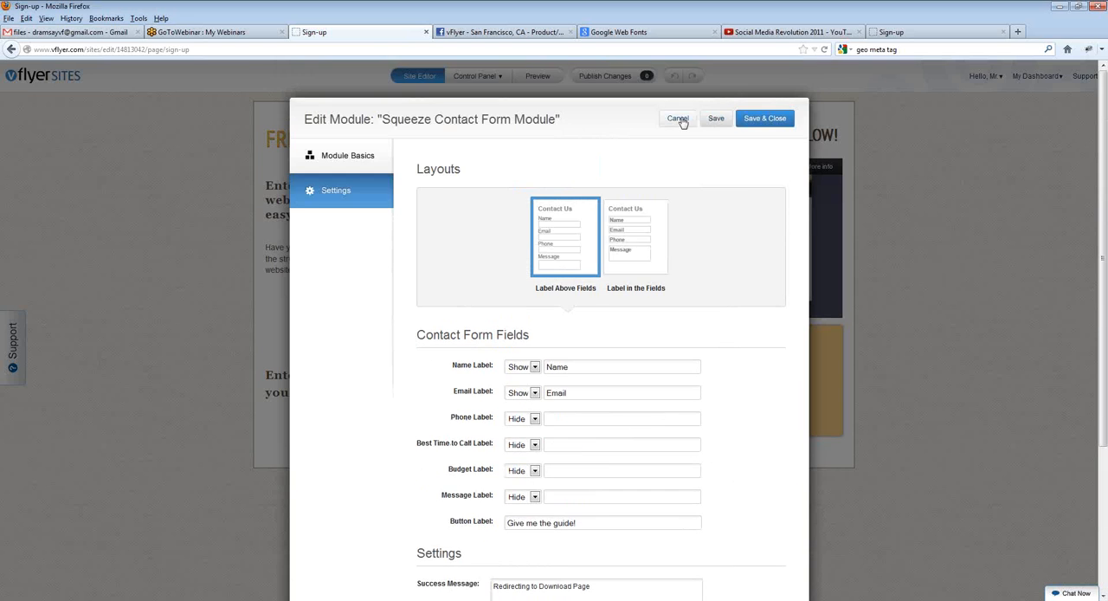
{"action": "left_click", "coordinate": [669, 46]}
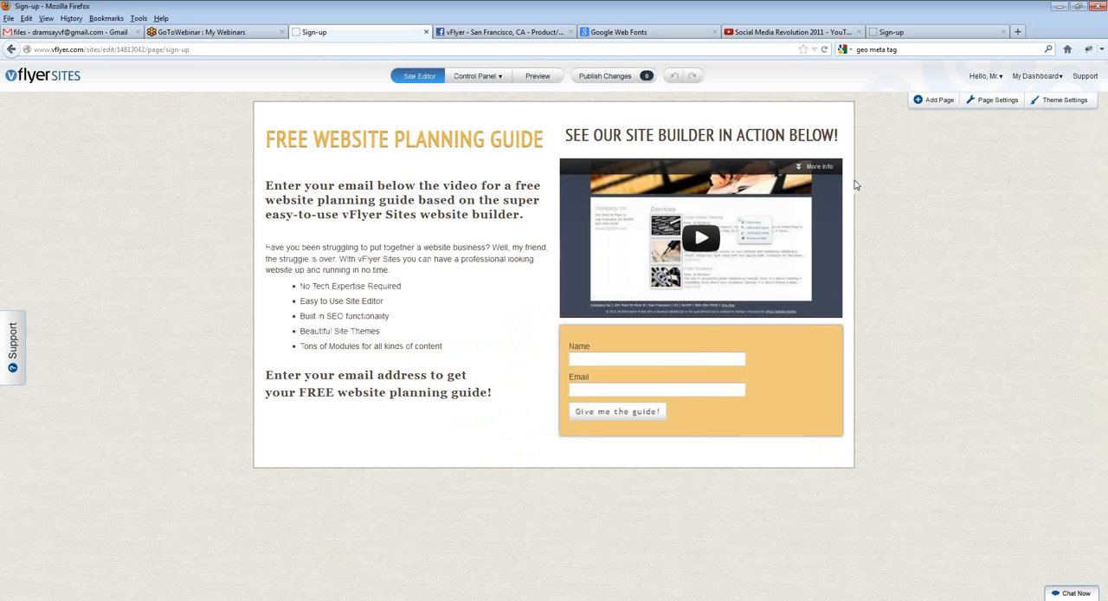
Step: Fill in the live sign-up page's form with the visitor's first name and e-mail address
{"action": "left_click", "coordinate": [891, 32]}
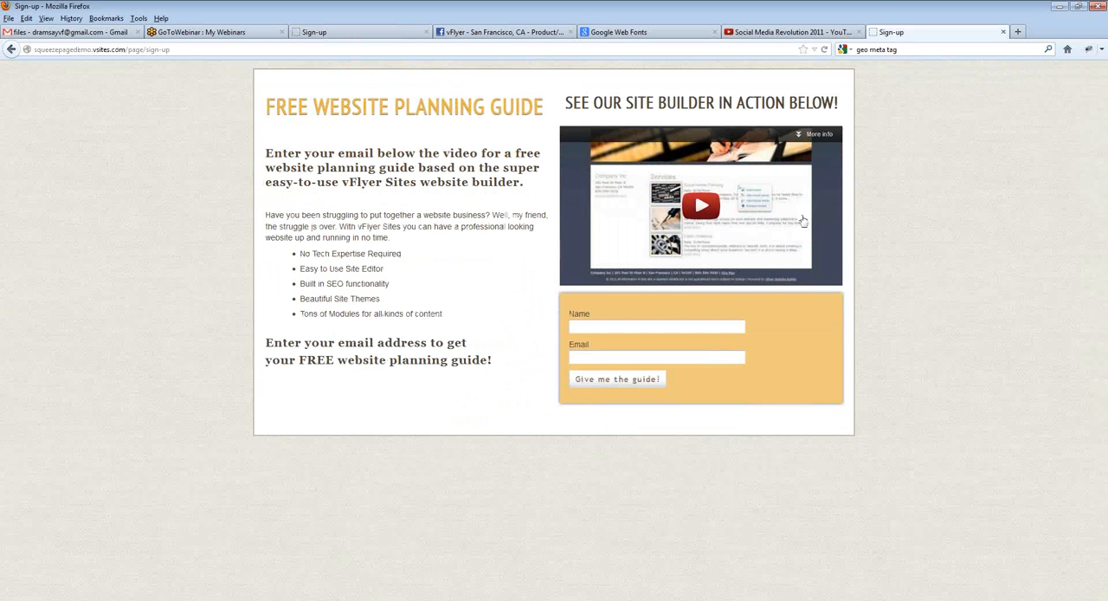
{"action": "left_click", "coordinate": [620, 323]}
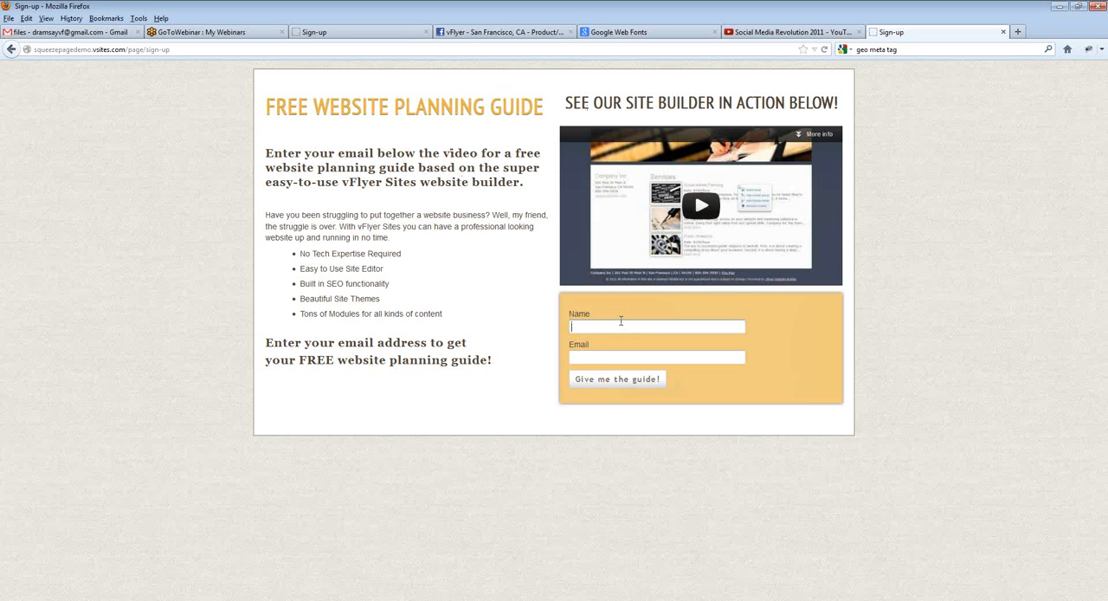
{"action": "type", "text": "Doug"}
{"action": "key", "text": "Tab"}
{"action": "type", "text": "dram"}
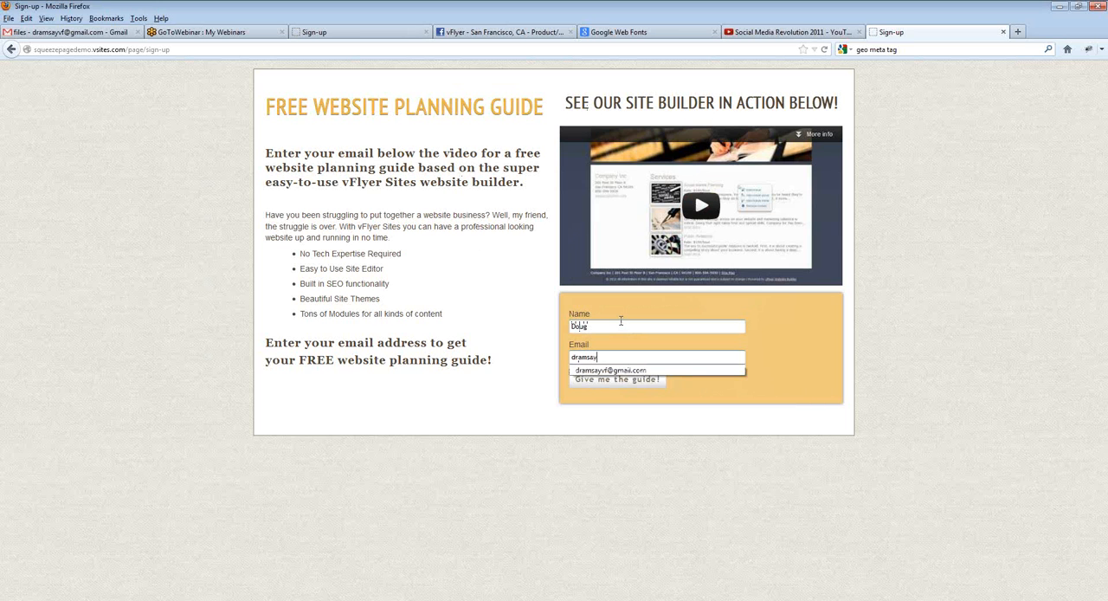
{"action": "type", "text": "sayv"}
{"action": "key", "text": "Down"}
{"action": "key", "text": "Return"}
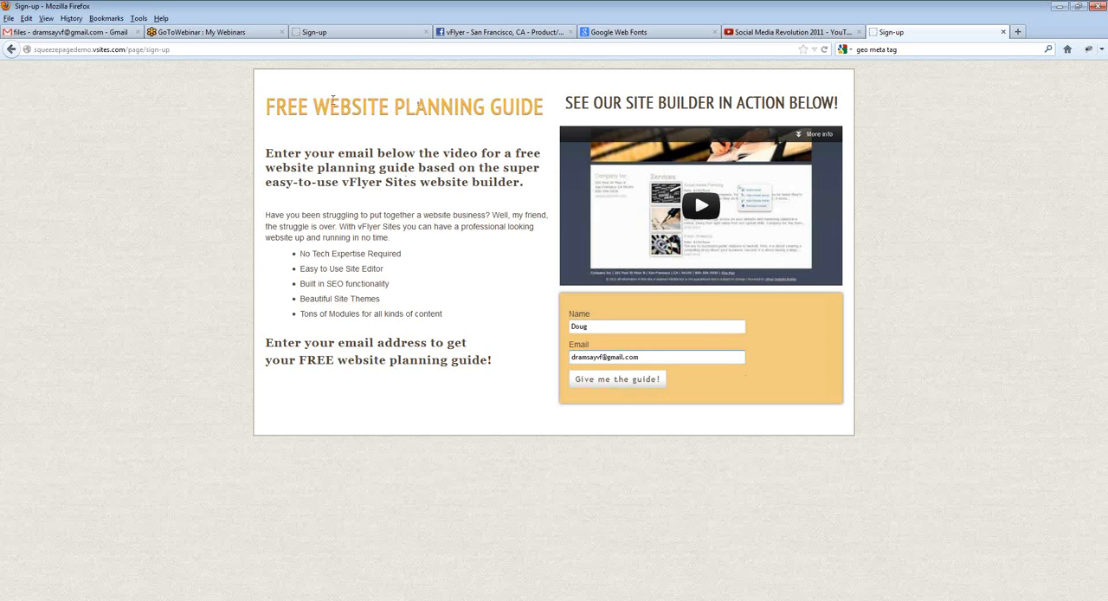
Step: Highlight the Free Website Planning Guide headline and intro text, and submit the completed sign-up form to request the guide
{"action": "left_click_drag", "start_coordinate": [288, 105], "coordinate": [482, 135]}
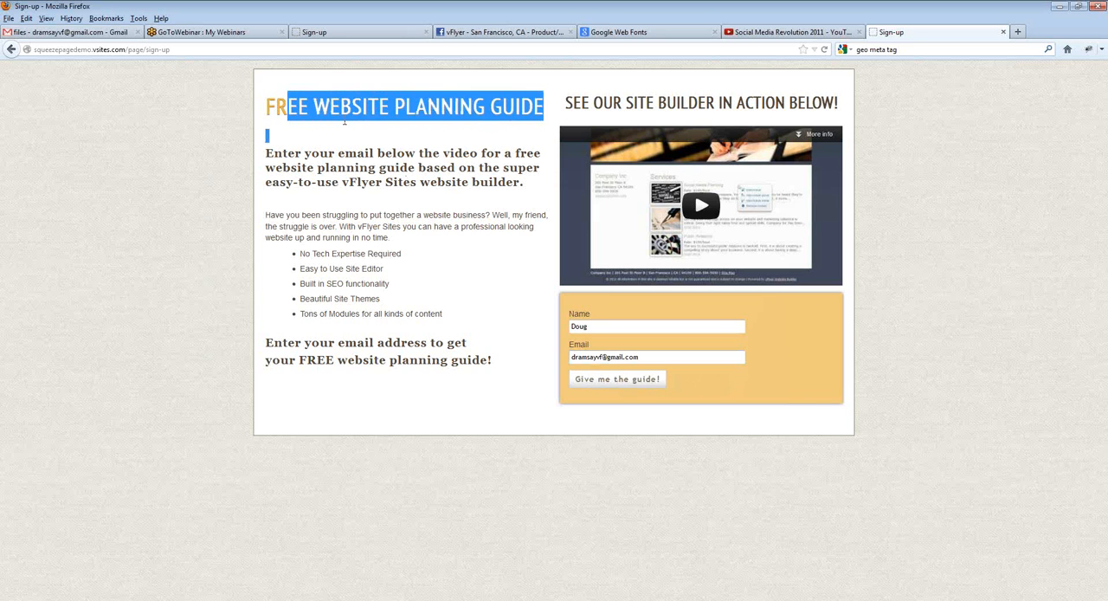
{"action": "left_click_drag", "start_coordinate": [297, 105], "coordinate": [368, 216]}
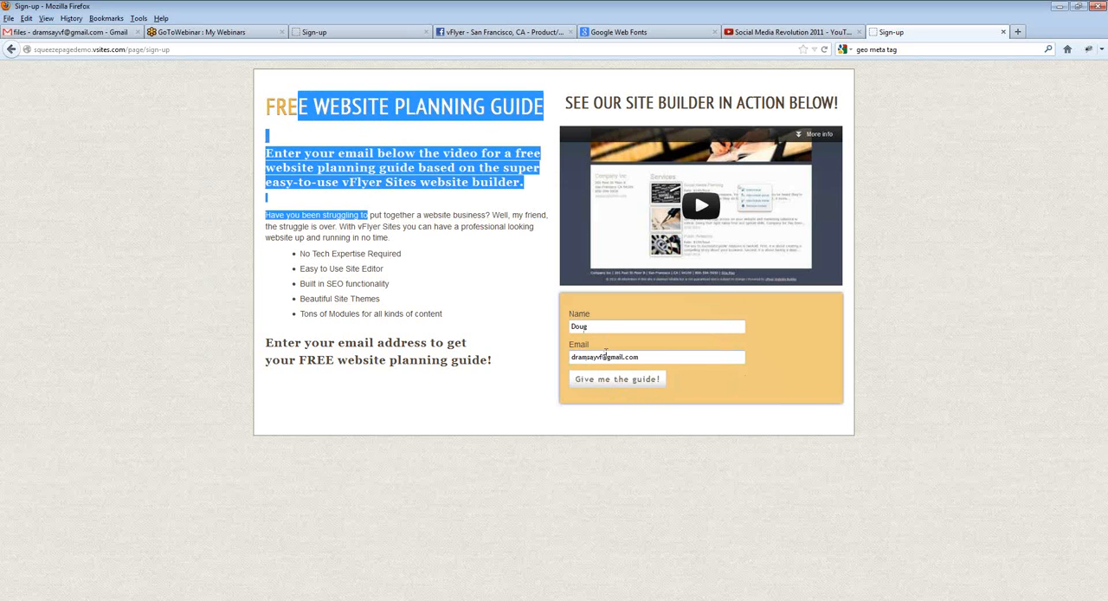
{"action": "left_click", "coordinate": [422, 363]}
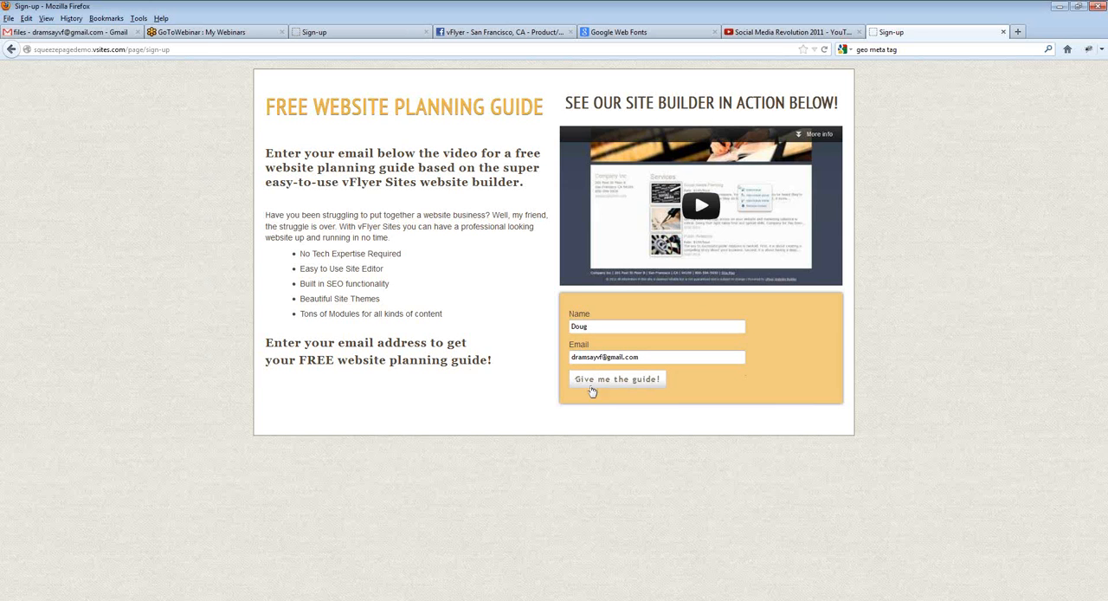
{"action": "left_click", "coordinate": [597, 380]}
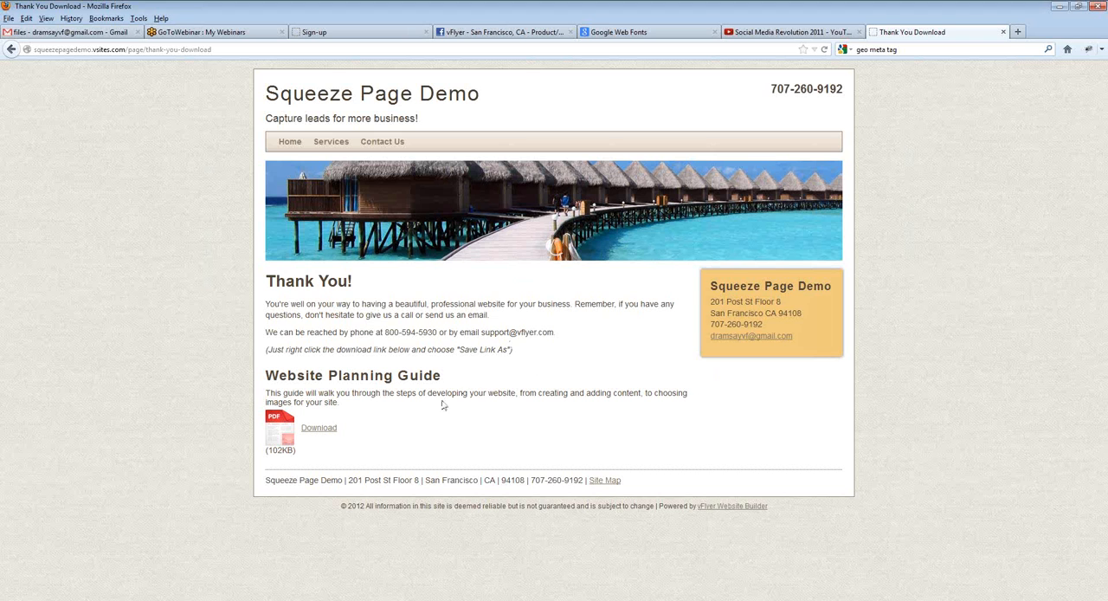
Step: Examine the Thank You page's message and its Website Planning Guide download section
{"action": "left_click_drag", "start_coordinate": [274, 277], "coordinate": [395, 316]}
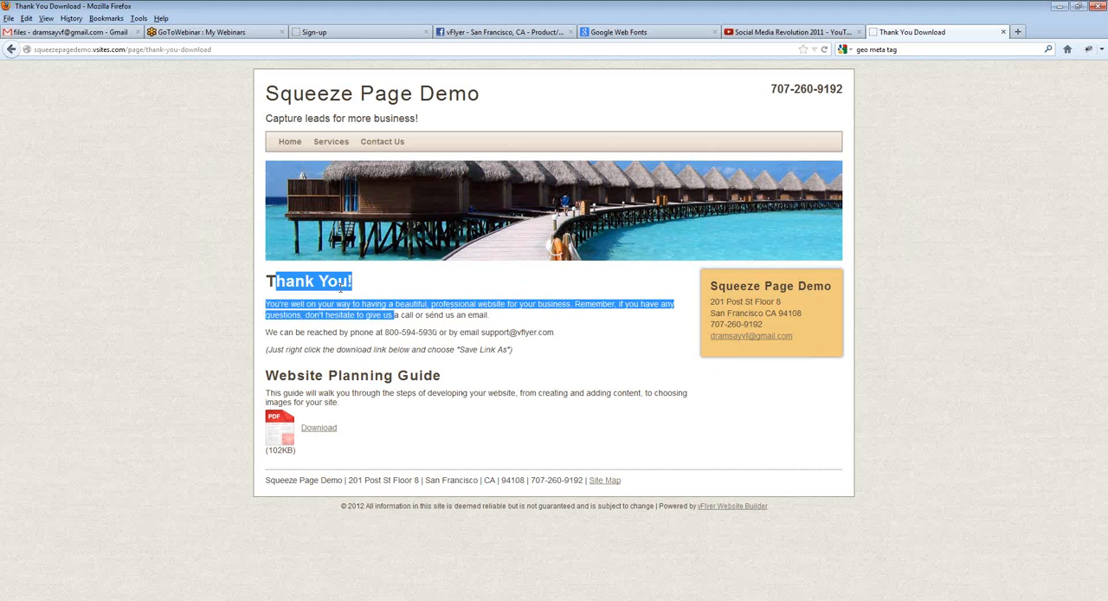
{"action": "left_click", "coordinate": [371, 368]}
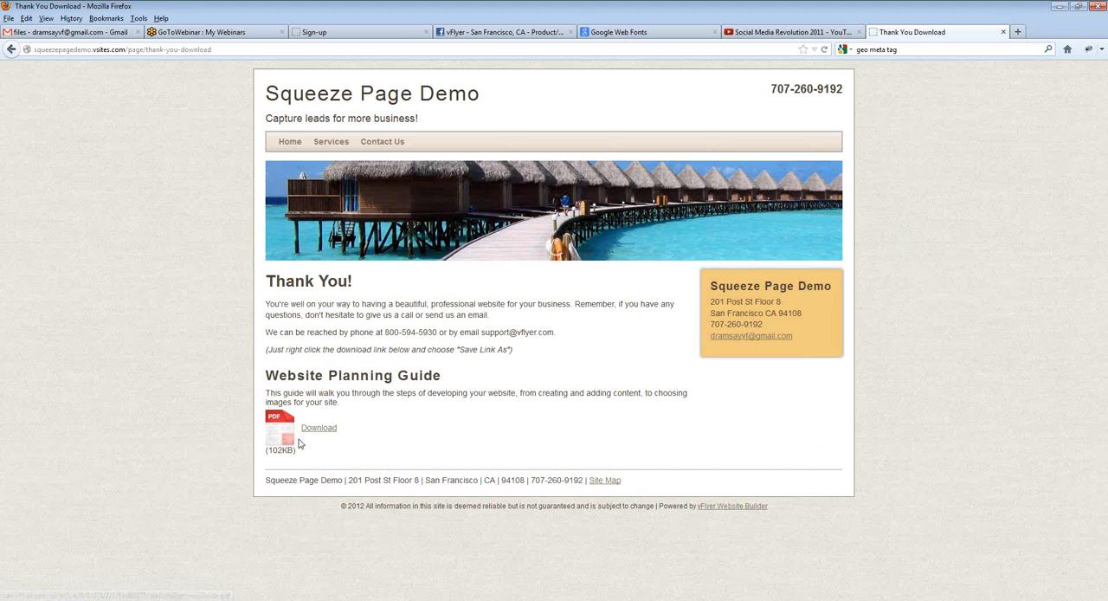
{"action": "left_click_drag", "start_coordinate": [265, 381], "coordinate": [341, 443]}
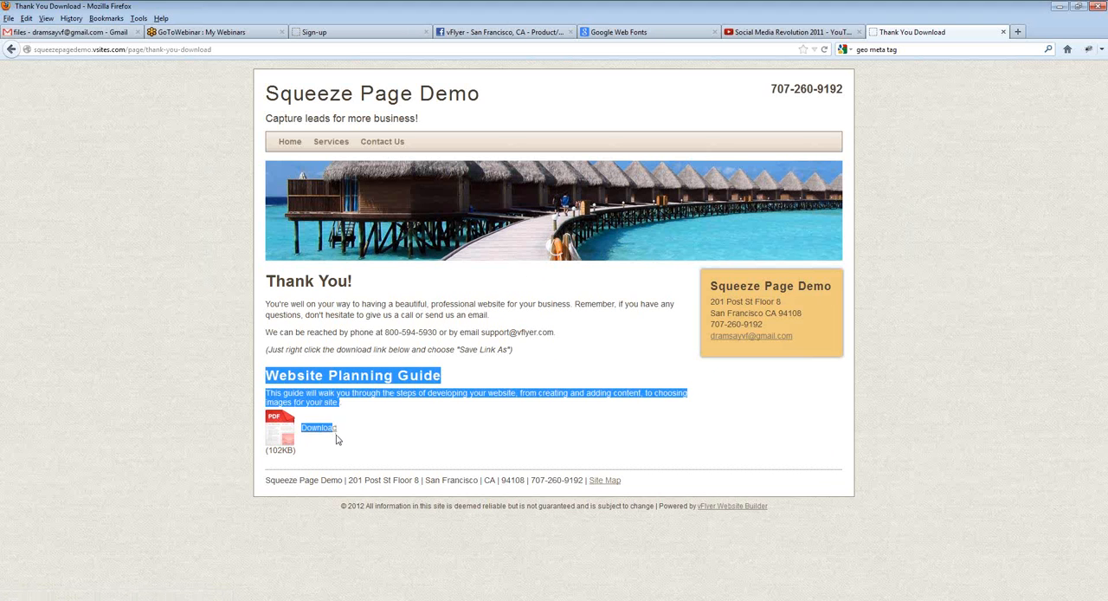
{"action": "left_click", "coordinate": [341, 443]}
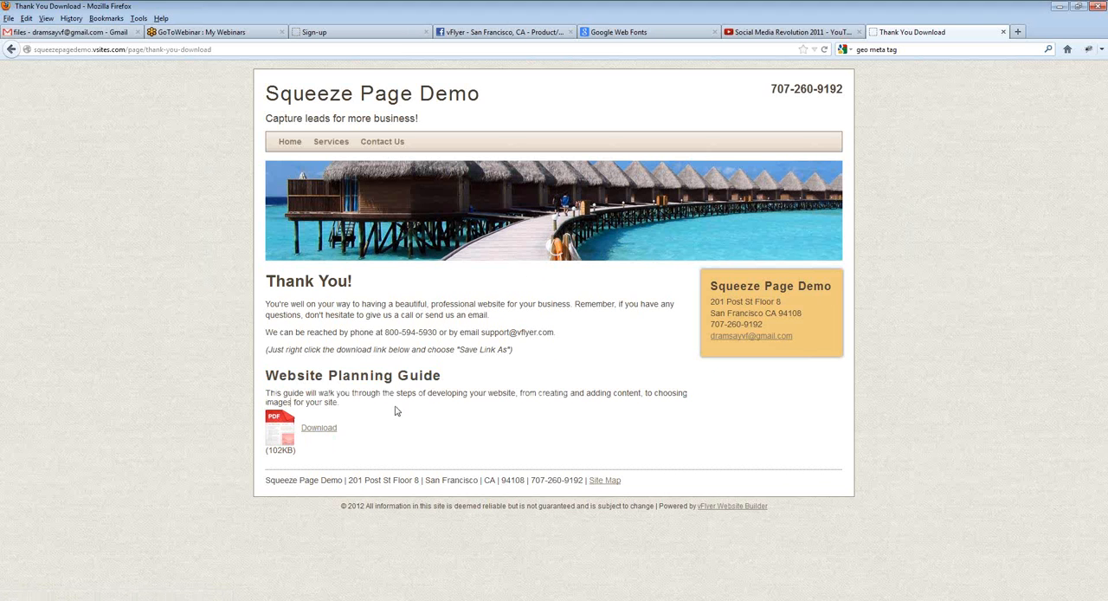
Step: Open the Website Planning Guide download from the Thank You page, and save it to the Downloads folder as WebsitePlanningGuide.pdf
{"action": "left_click", "coordinate": [320, 437]}
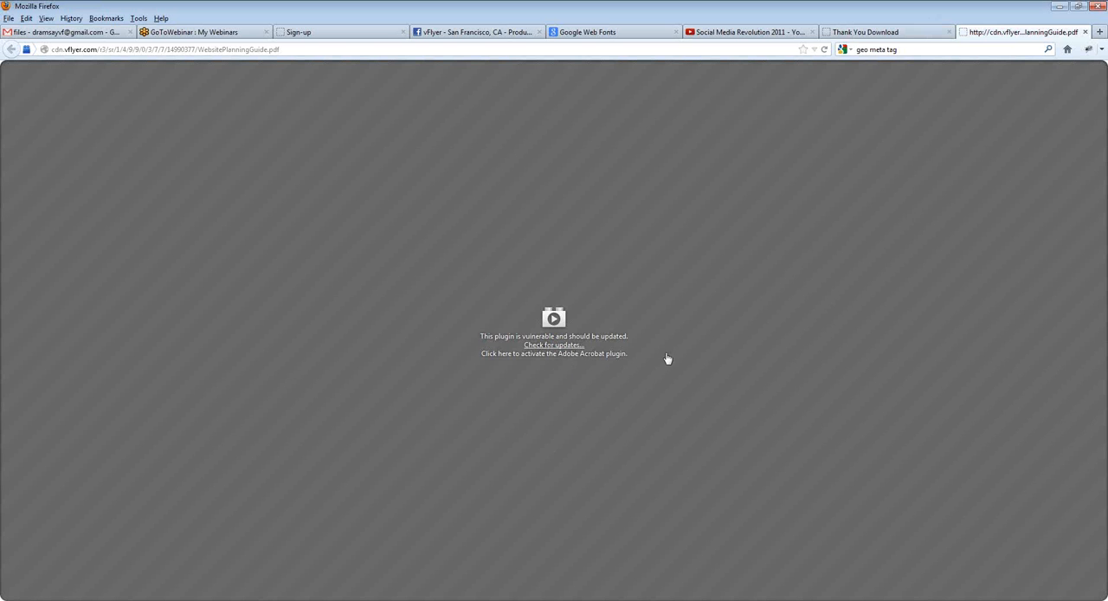
{"action": "left_click", "coordinate": [874, 32]}
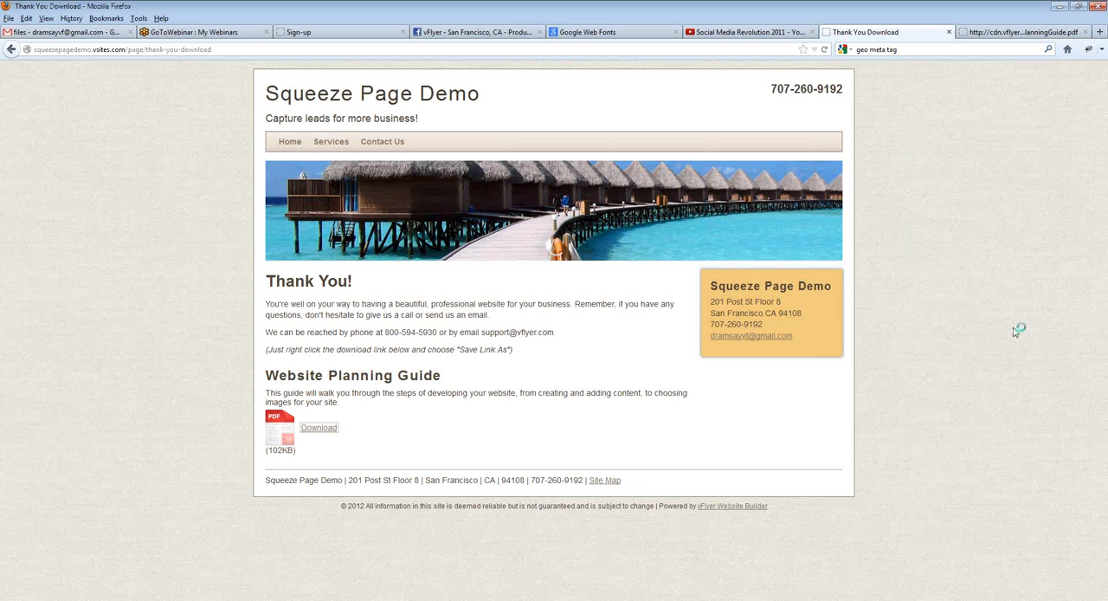
{"action": "right_click", "coordinate": [317, 429]}
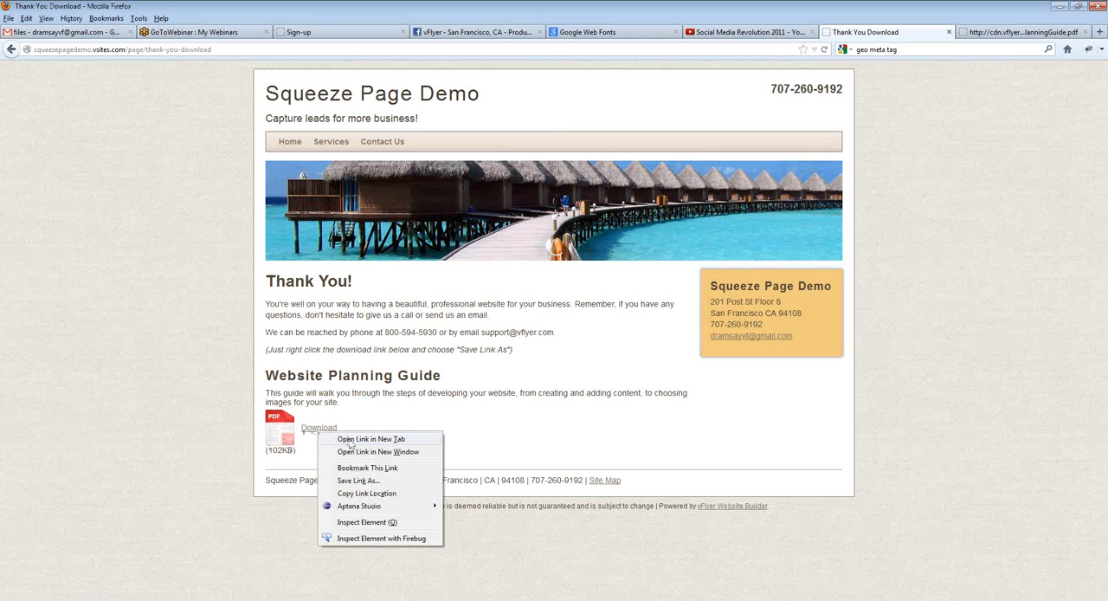
{"action": "left_click", "coordinate": [360, 481]}
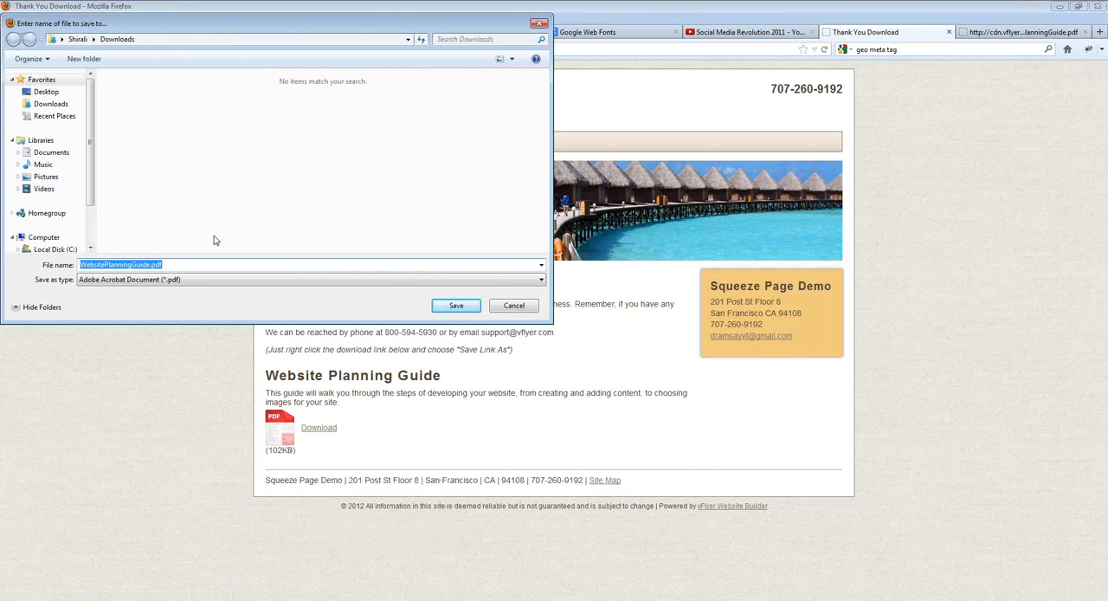
{"action": "left_click", "coordinate": [456, 306]}
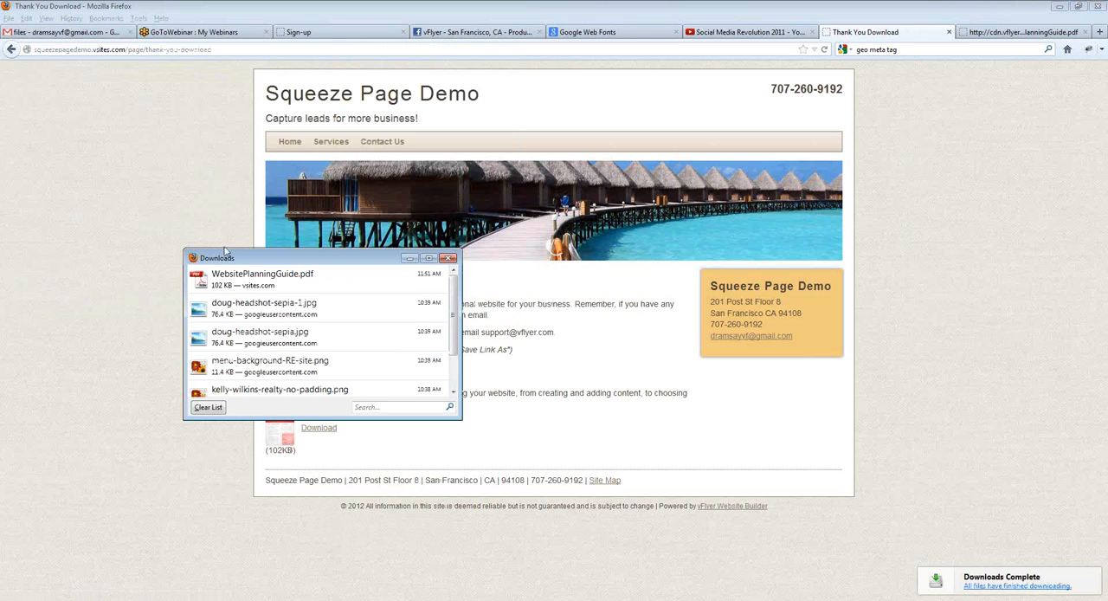
{"action": "left_click", "coordinate": [179, 222]}
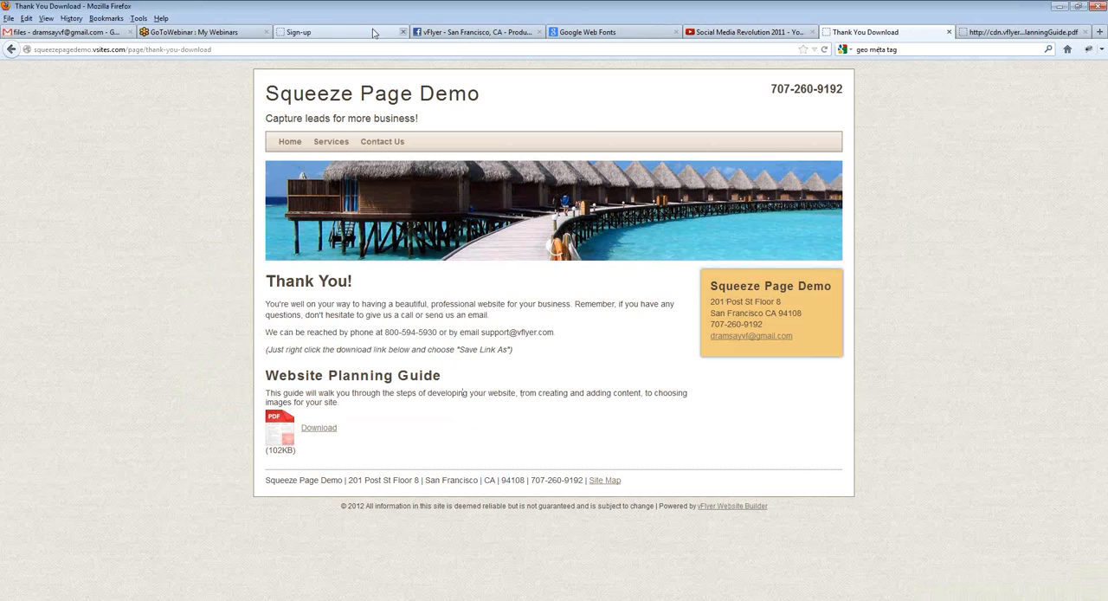
Step: Search Google for "keyword tool", and open the Google AdWords Keyword Tool signed in to the account
{"action": "left_click", "coordinate": [322, 36]}
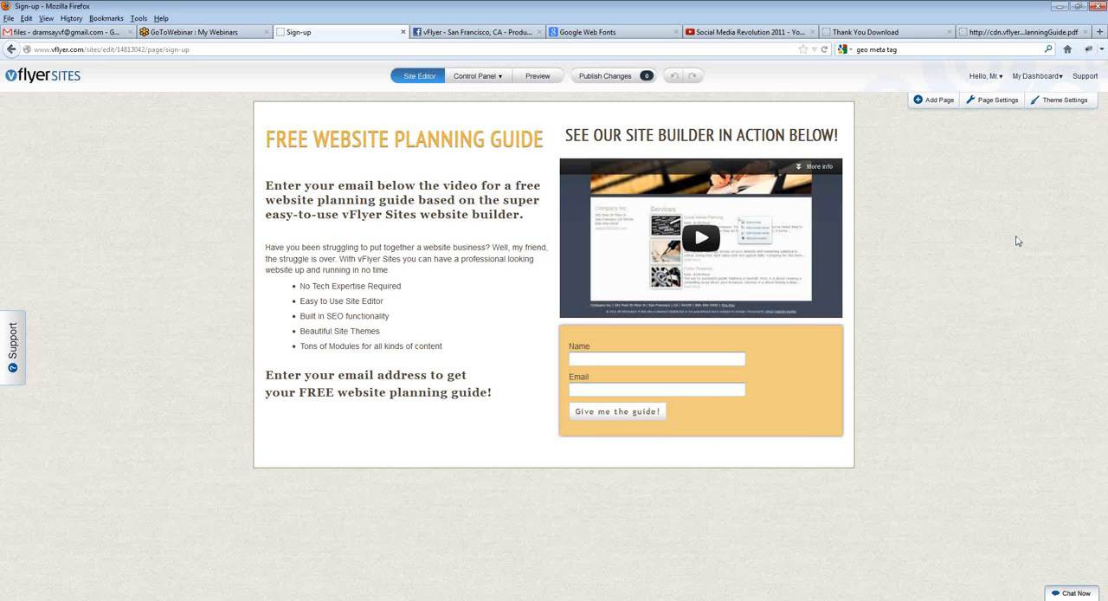
{"action": "mouse_move", "coordinate": [620, 364]}
{"action": "left_click", "coordinate": [1000, 32]}
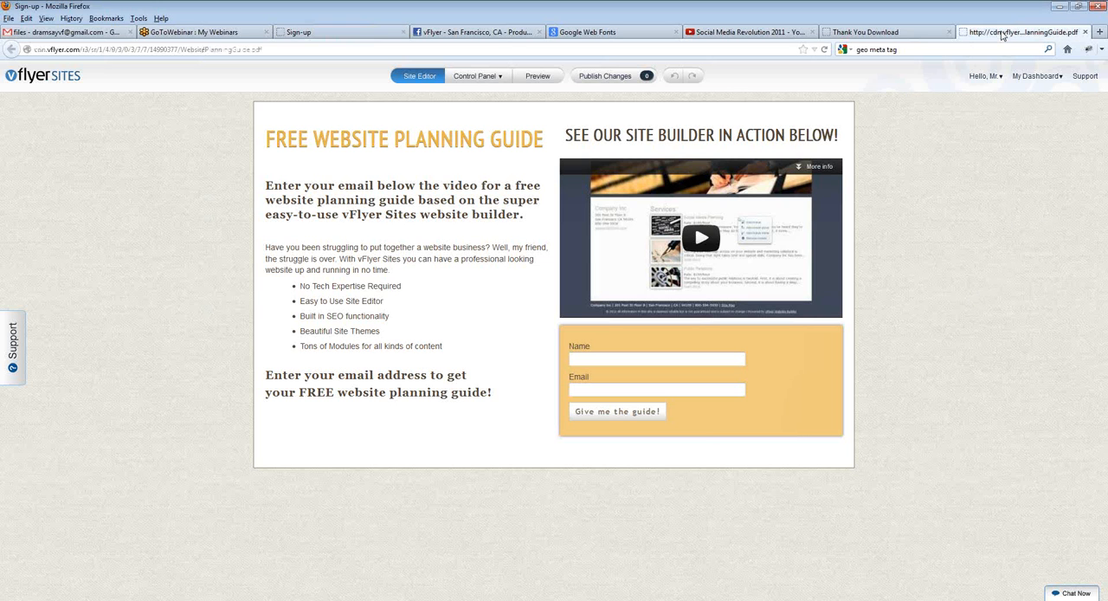
{"action": "left_click", "coordinate": [959, 52]}
{"action": "key", "text": "BackSpace"}
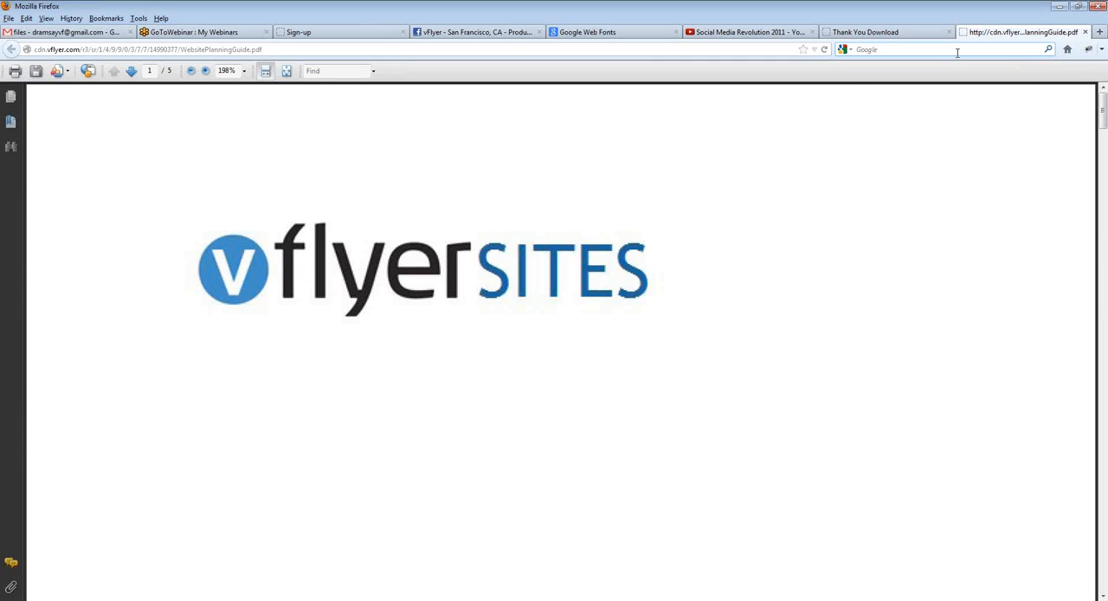
{"action": "type", "text": "keyword tool"}
{"action": "key", "text": "Return"}
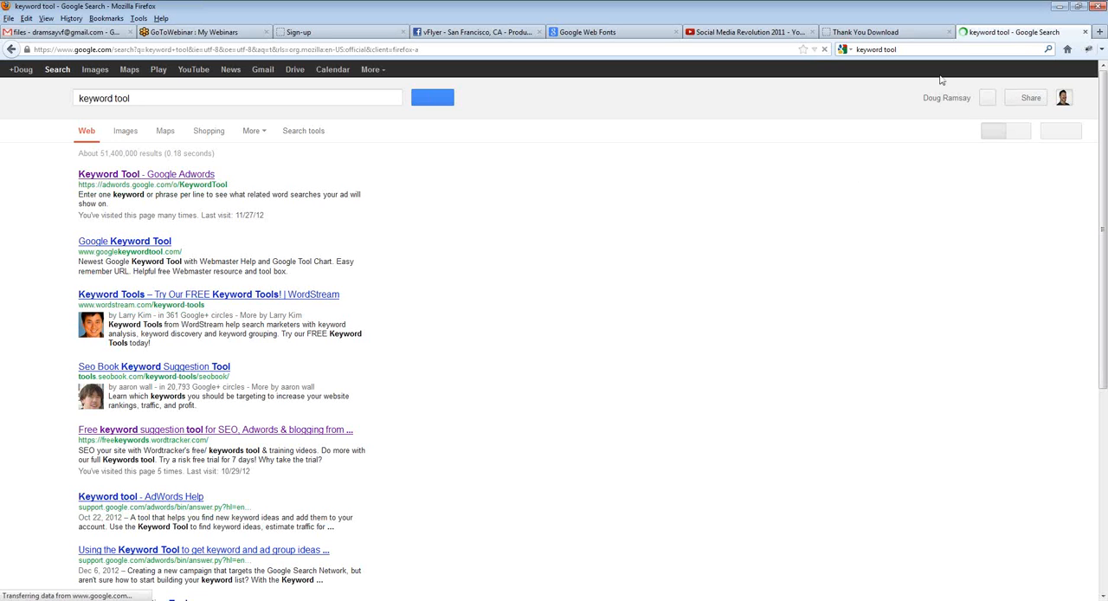
{"action": "left_click", "coordinate": [145, 176]}
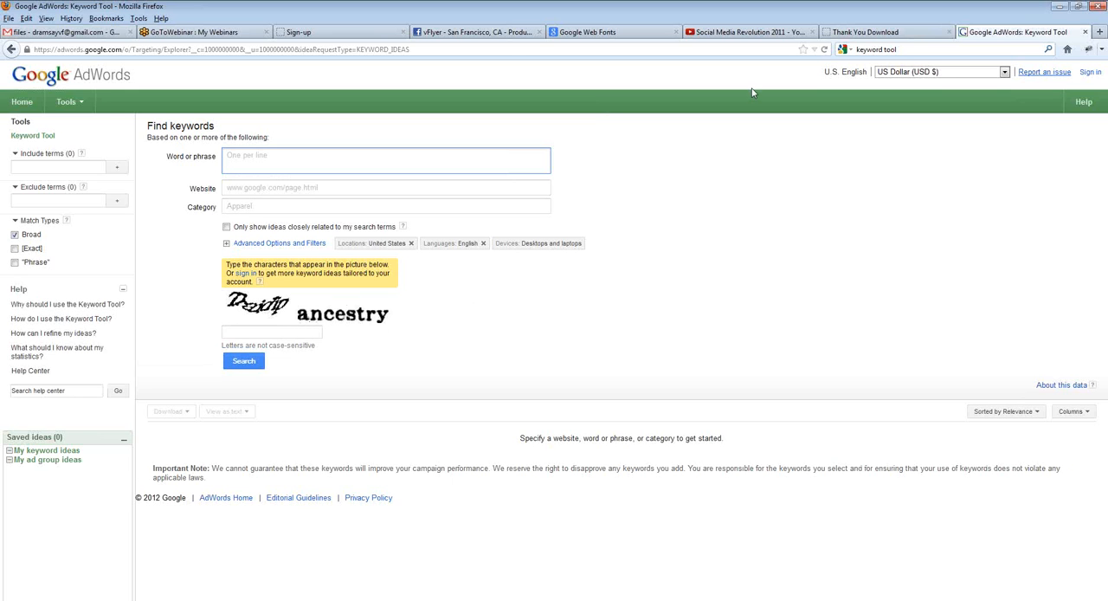
{"action": "left_click", "coordinate": [1089, 73]}
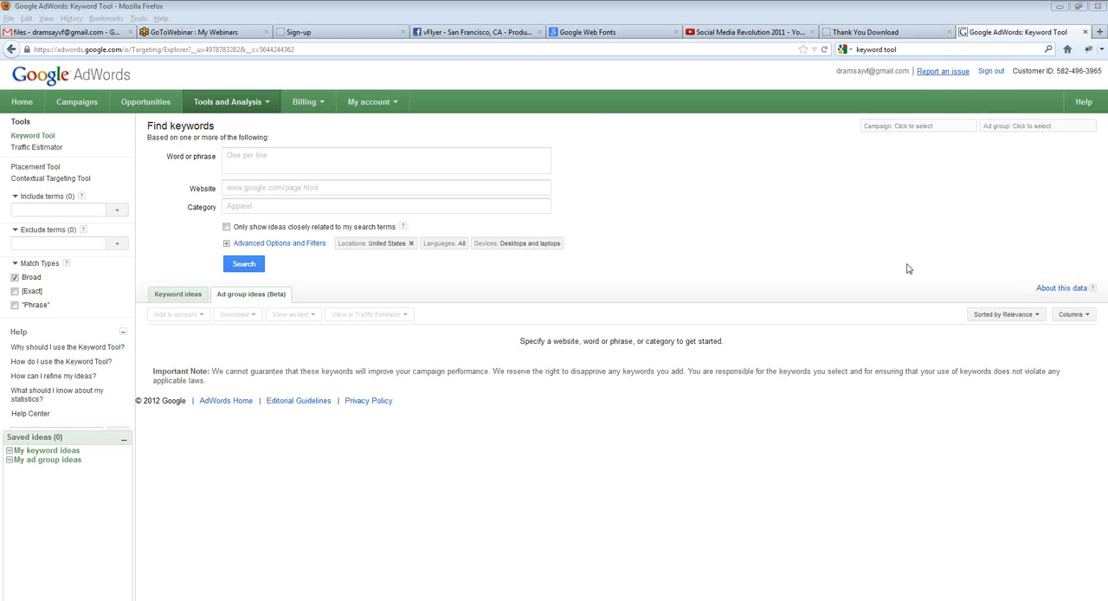
Step: Search for keywords based on the phrase "real estate san francisco" and show the individual keyword ideas
{"action": "left_click", "coordinate": [295, 163]}
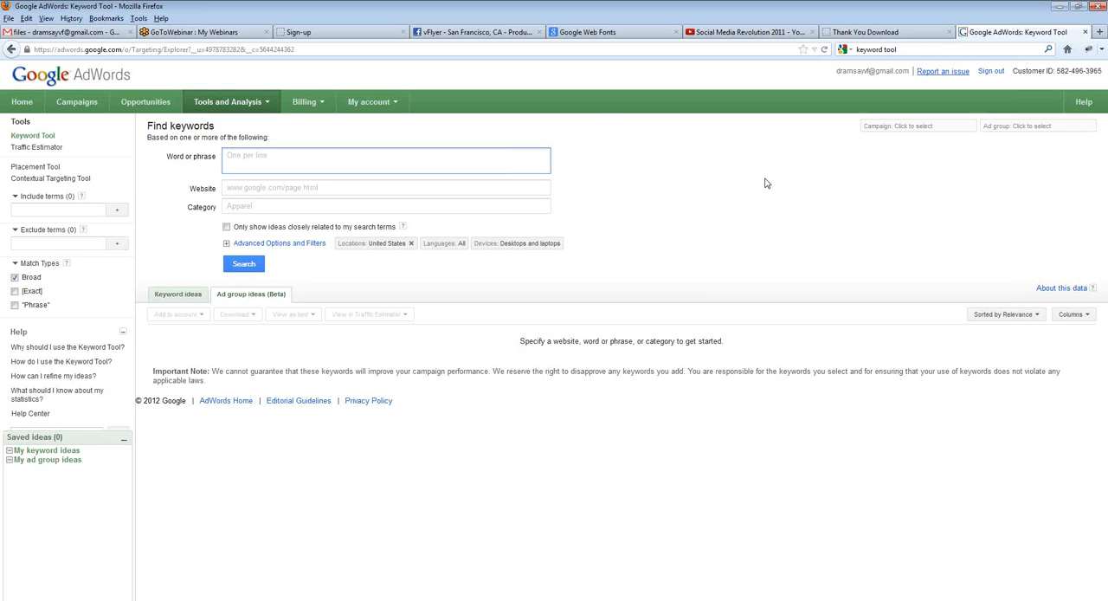
{"action": "type", "text": "\"real estate san francisco"}
{"action": "left_click", "coordinate": [250, 267]}
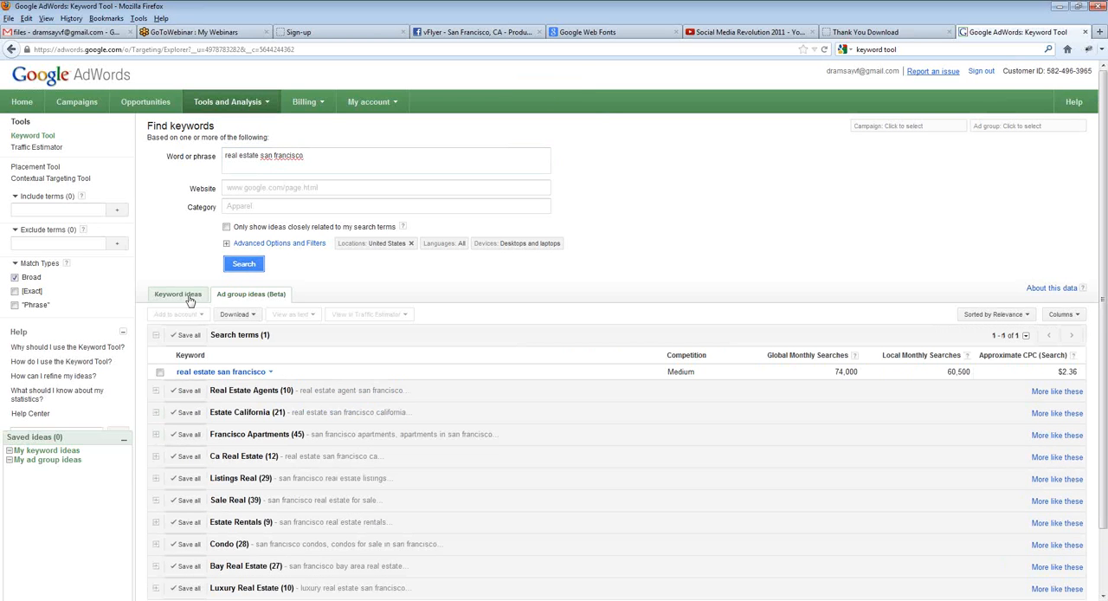
{"action": "left_click", "coordinate": [190, 299]}
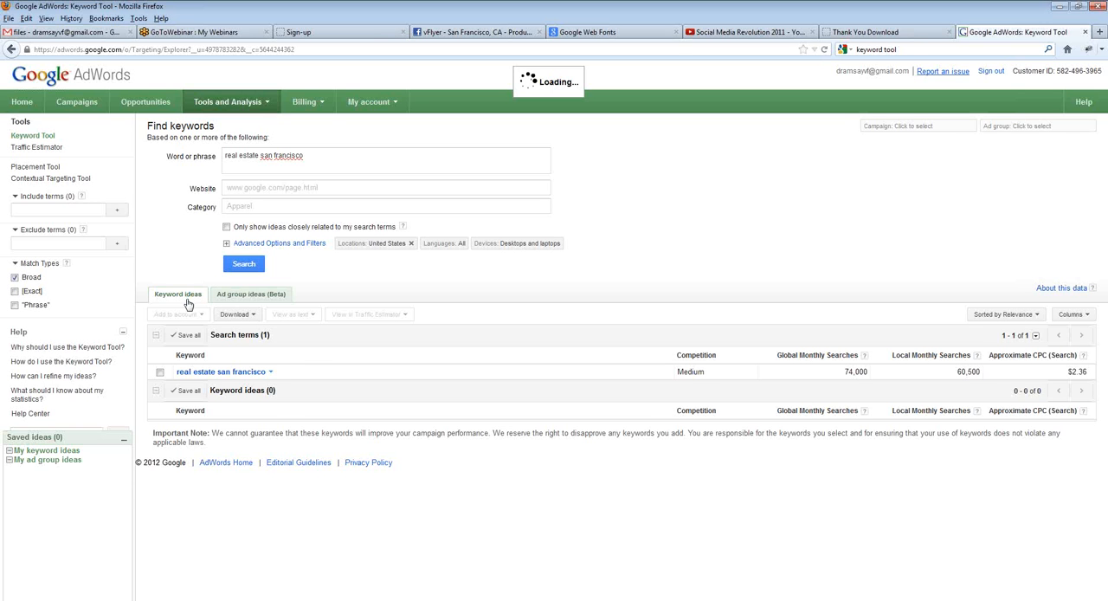
Step: Examine the suggested San Francisco real estate keywords, comparing their competition and global and local monthly searches
{"action": "scroll", "coordinate": [659, 210], "scroll_direction": "down", "scroll_amount": 1}
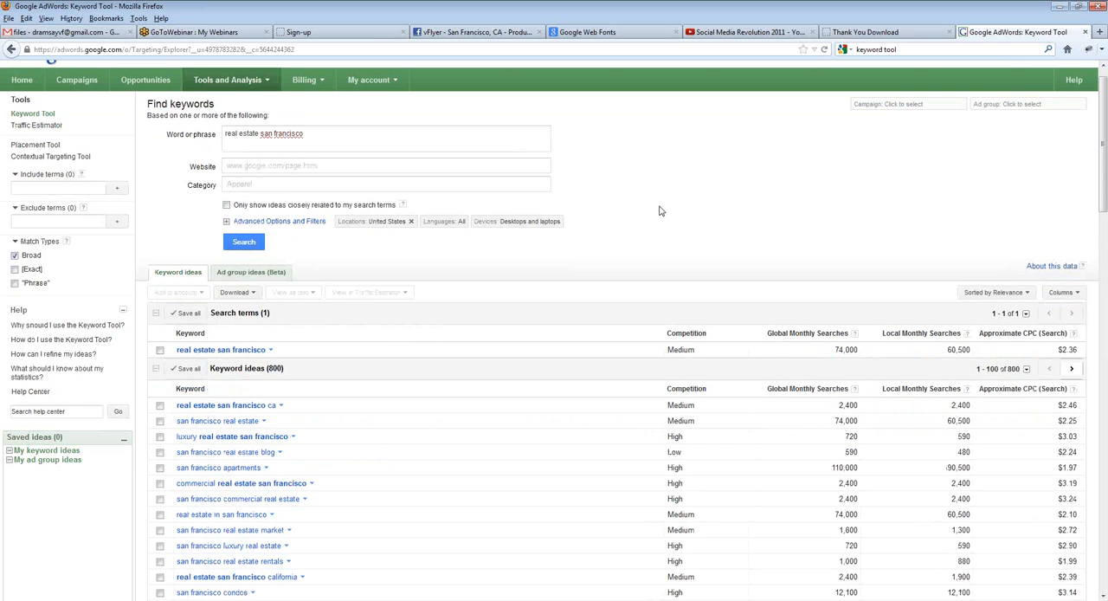
{"action": "scroll", "coordinate": [666, 204], "scroll_direction": "down", "scroll_amount": 3}
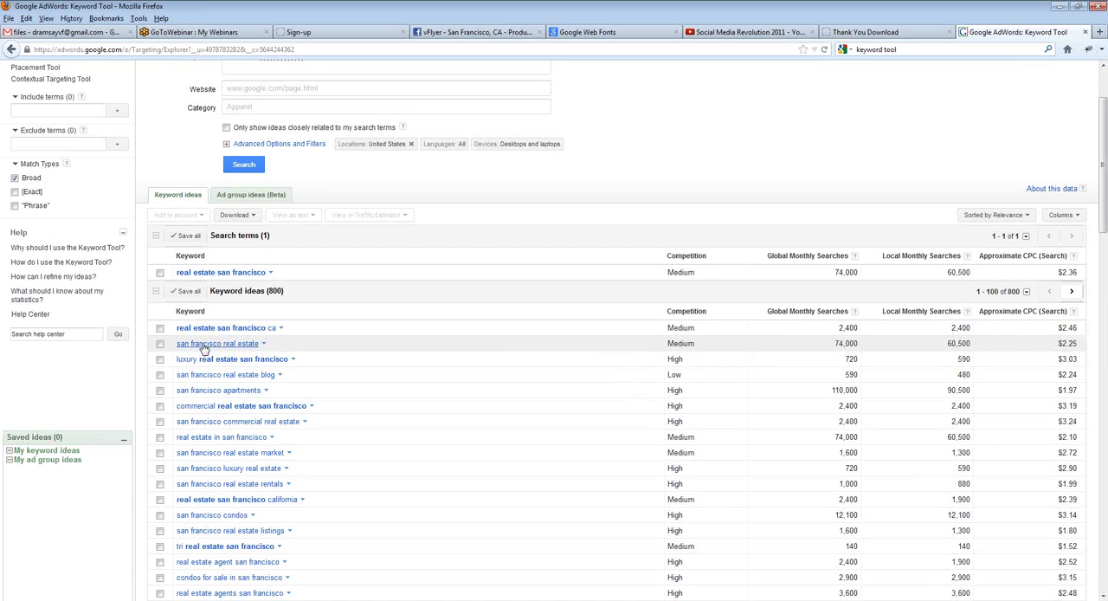
{"action": "scroll", "coordinate": [225, 344], "scroll_direction": "down", "scroll_amount": 1}
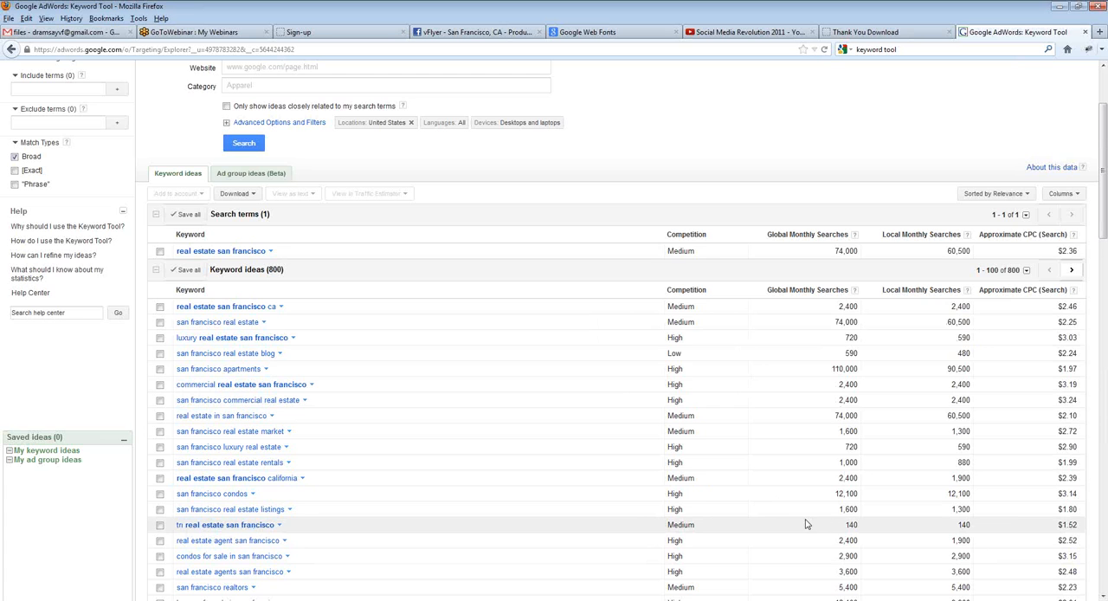
{"action": "scroll", "coordinate": [798, 517], "scroll_direction": "down", "scroll_amount": 1}
{"action": "scroll", "coordinate": [798, 517], "scroll_direction": "down", "scroll_amount": 2}
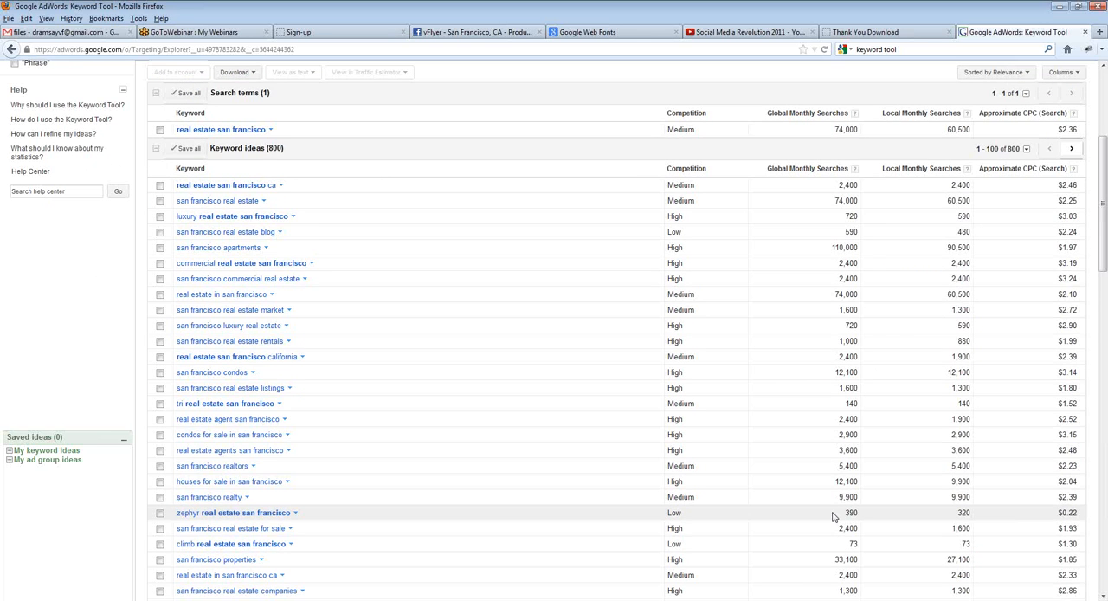
{"action": "scroll", "coordinate": [833, 517], "scroll_direction": "down", "scroll_amount": 6}
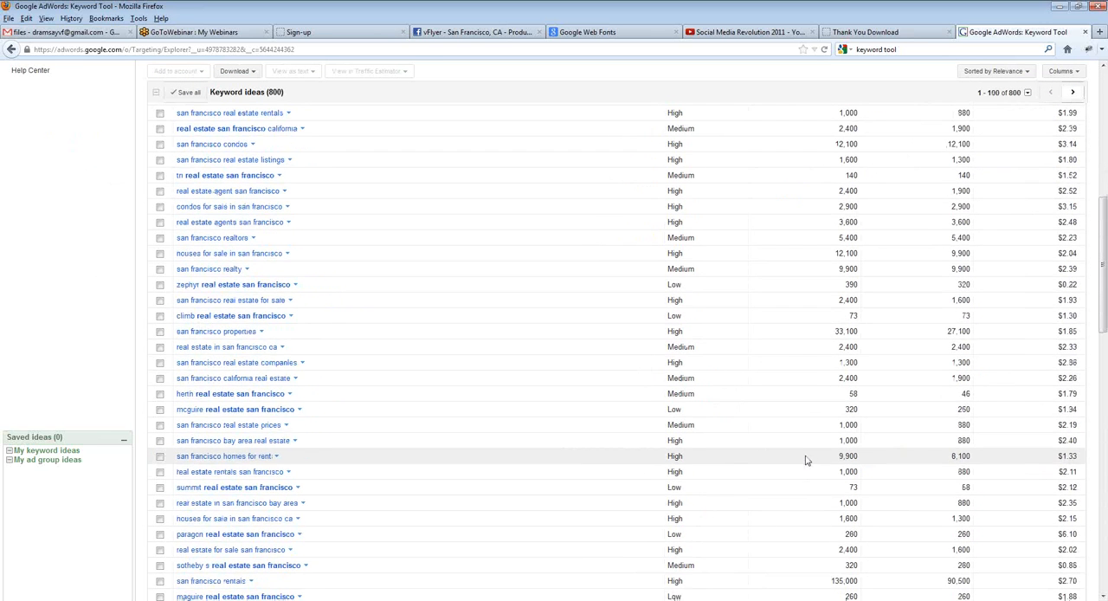
{"action": "scroll", "coordinate": [804, 460], "scroll_direction": "down", "scroll_amount": 6}
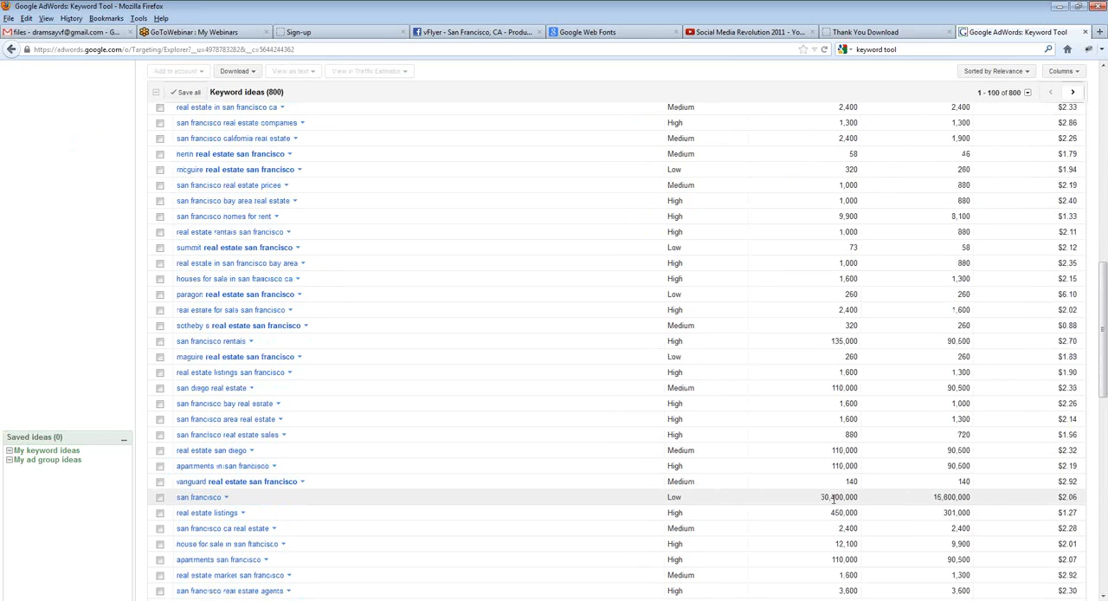
{"action": "left_click_drag", "start_coordinate": [819, 500], "coordinate": [863, 501]}
{"action": "left_click", "coordinate": [863, 499]}
{"action": "scroll", "coordinate": [274, 530], "scroll_direction": "up", "scroll_amount": 15}
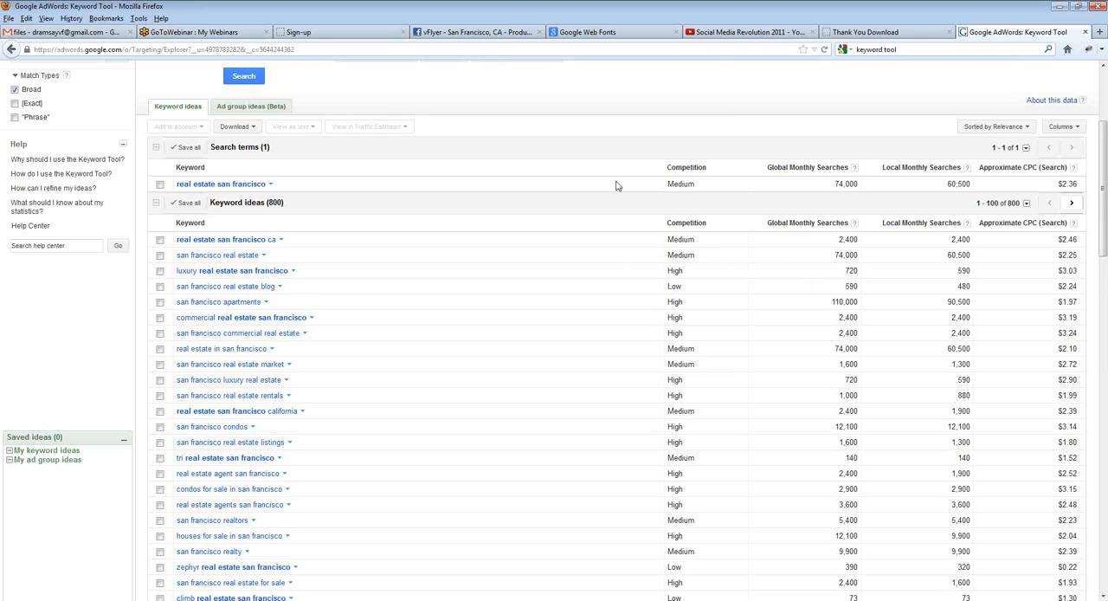
{"action": "scroll", "coordinate": [424, 193], "scroll_direction": "up", "scroll_amount": 2}
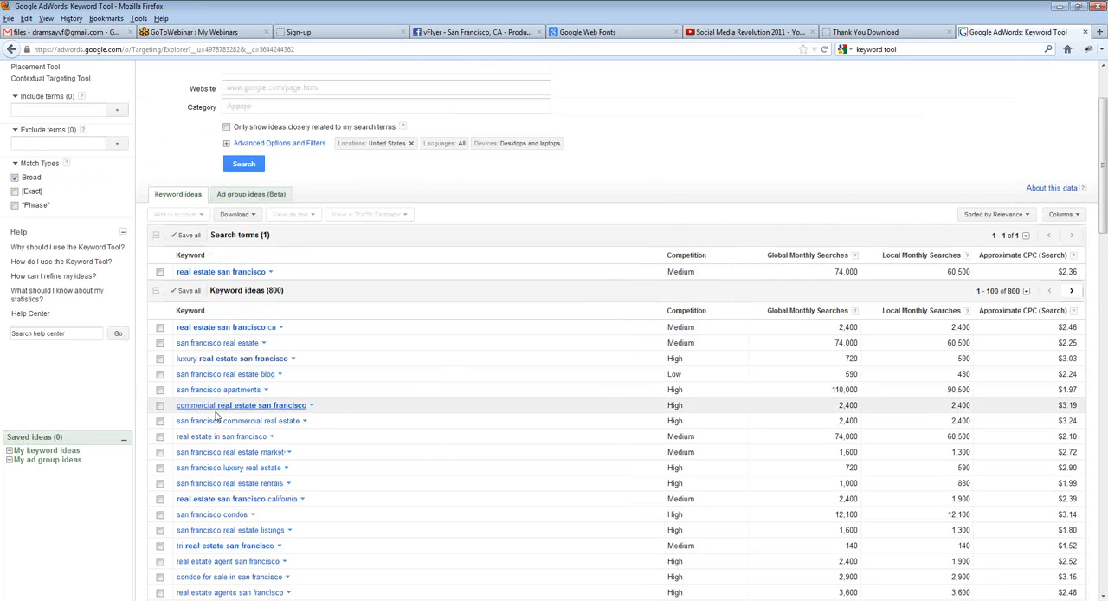
{"action": "scroll", "coordinate": [215, 568], "scroll_direction": "up", "scroll_amount": 3}
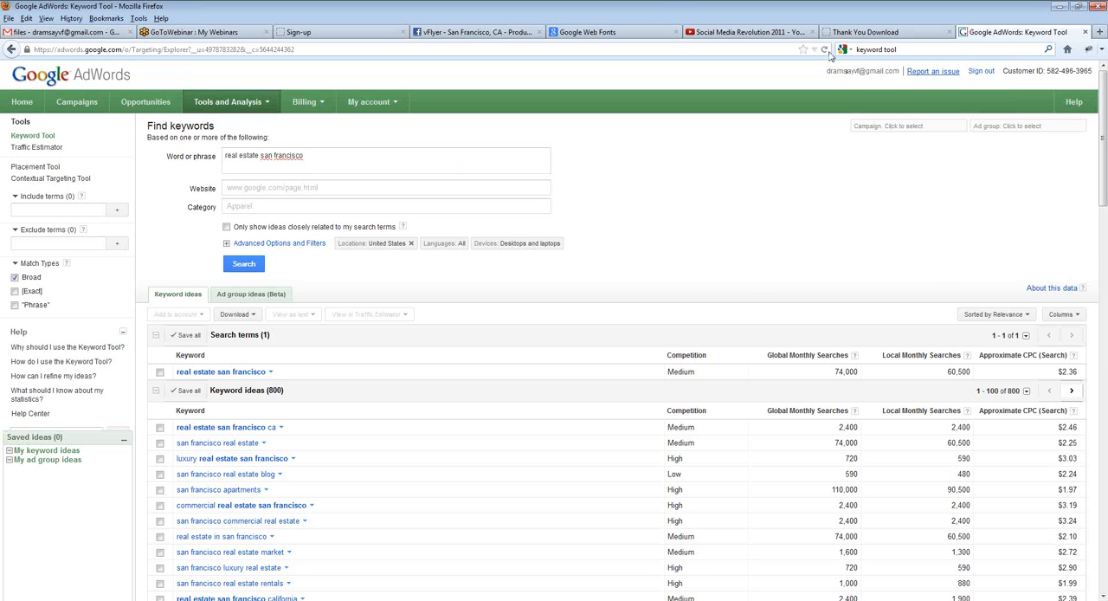
Step: Return to the vFlyer site editor and open the Squeeze Page Demo site's control panel dashboard
{"action": "left_click", "coordinate": [307, 35]}
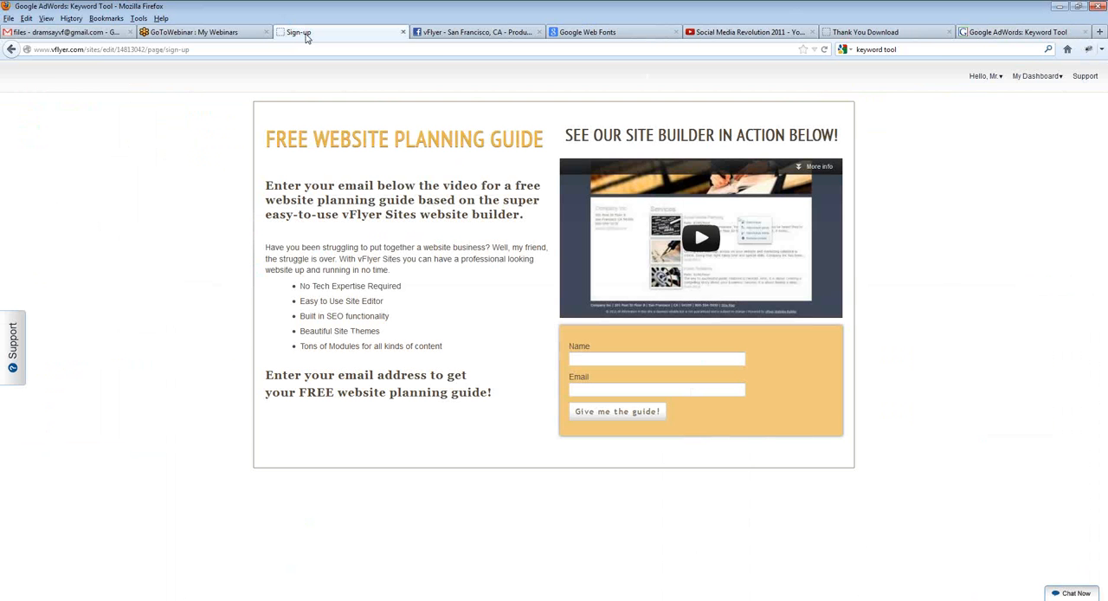
{"action": "mouse_move", "coordinate": [487, 78]}
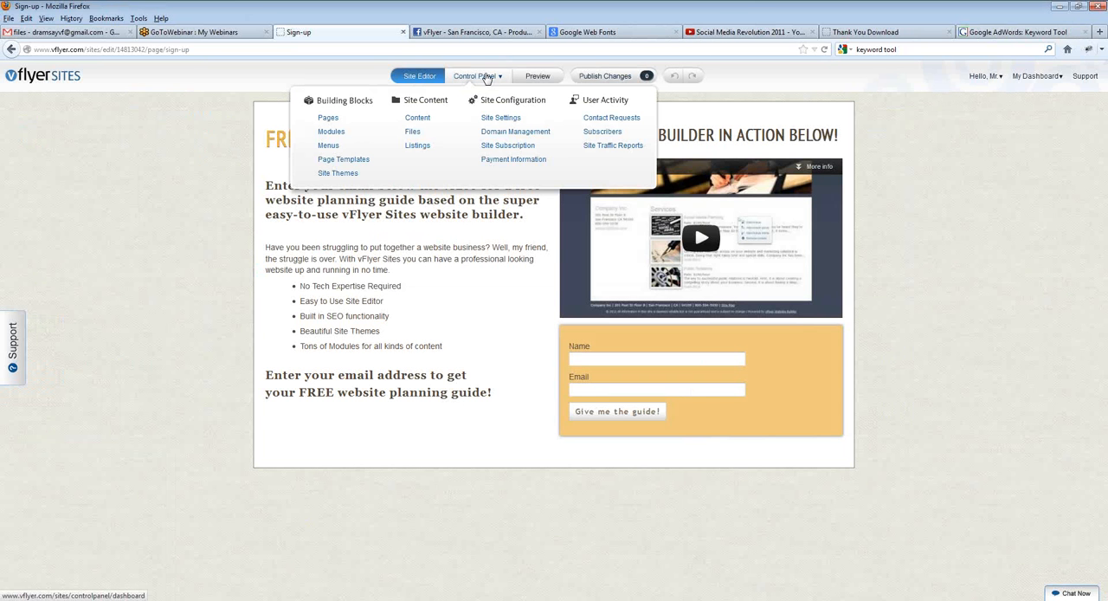
{"action": "left_click", "coordinate": [487, 76]}
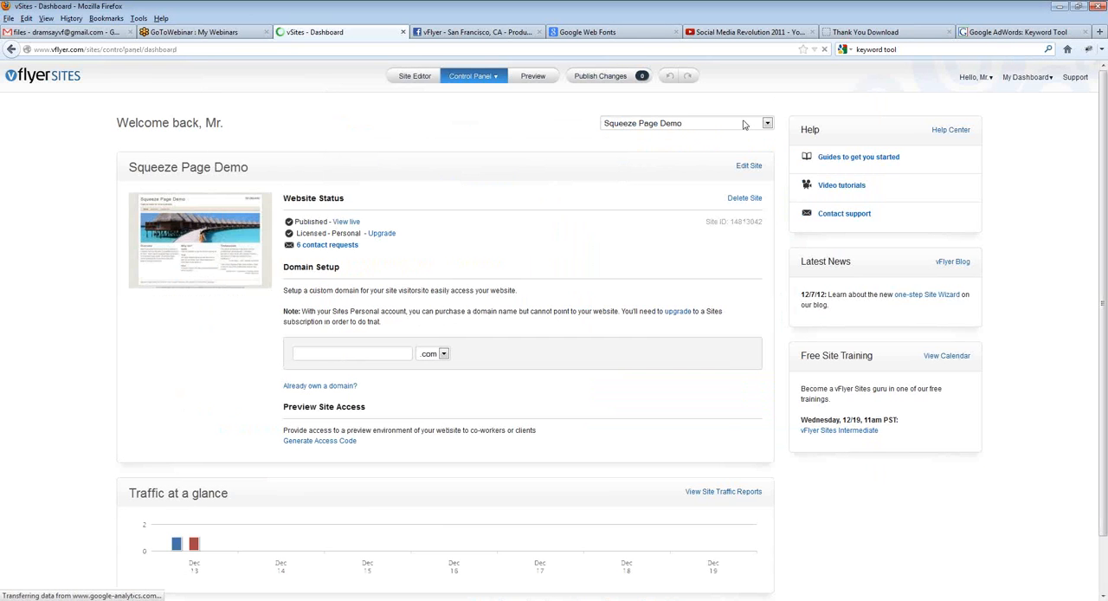
Step: Switch the dashboard to the vFlyer Sites Intermediate Webinar site and open that site in the site editor
{"action": "left_click", "coordinate": [732, 123]}
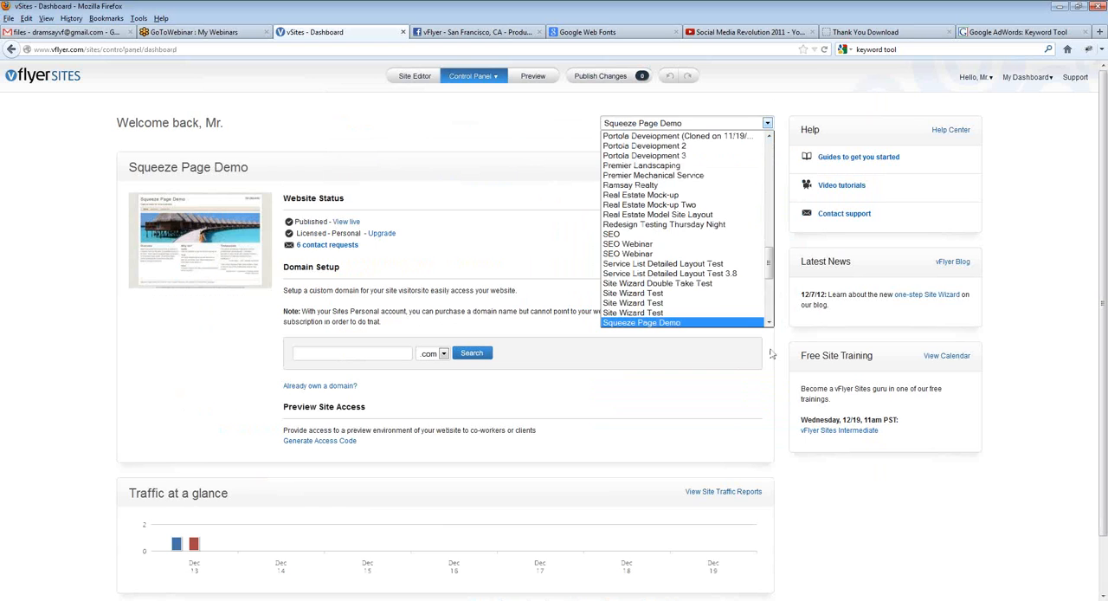
{"action": "left_click_drag", "start_coordinate": [768, 264], "coordinate": [772, 316]}
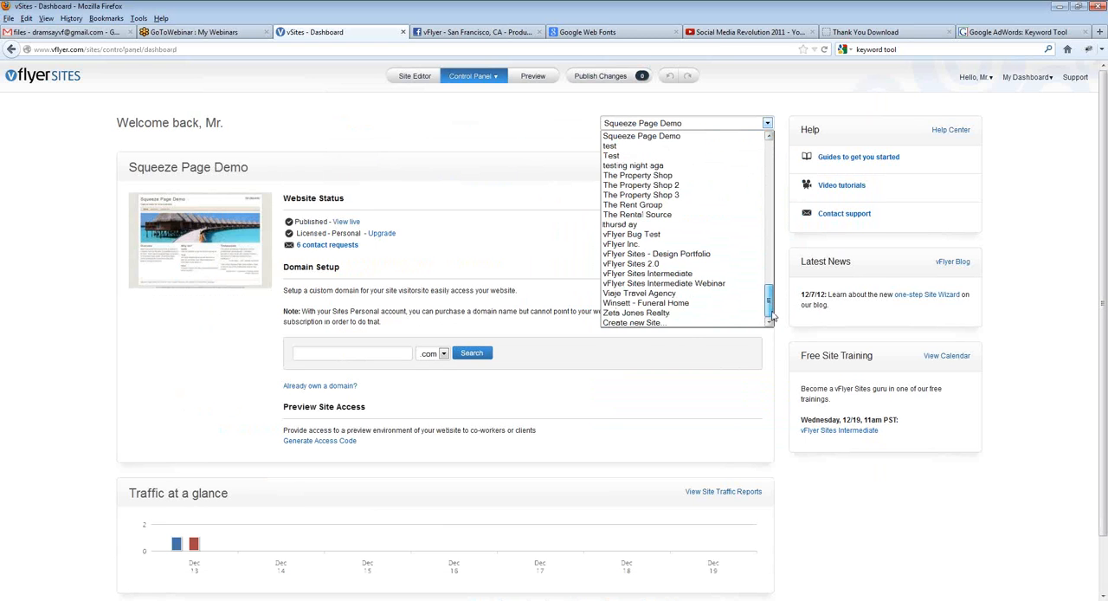
{"action": "left_click", "coordinate": [677, 285]}
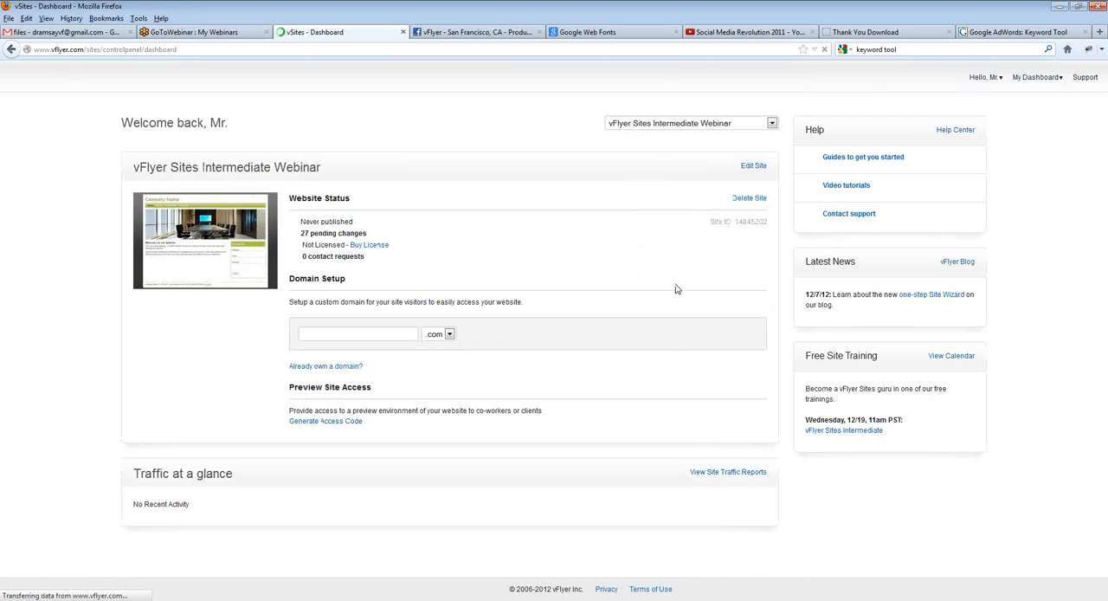
{"action": "left_click", "coordinate": [420, 78]}
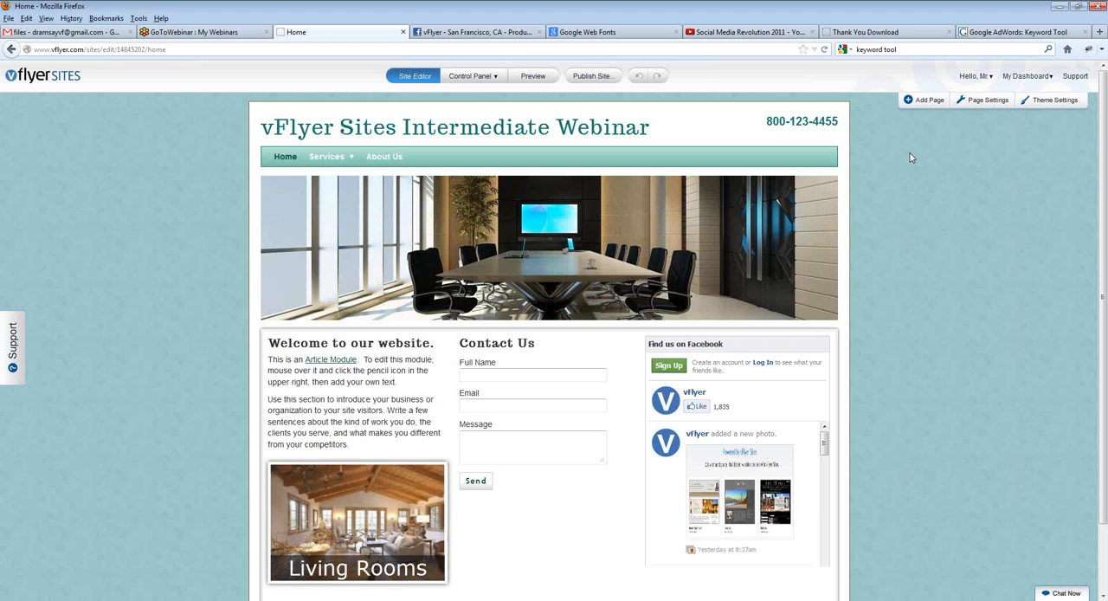
Step: Load the support.vflyer.com help center in place of the squeeze page's Thank You Download page
{"action": "left_click", "coordinate": [873, 35]}
{"action": "left_click", "coordinate": [642, 49]}
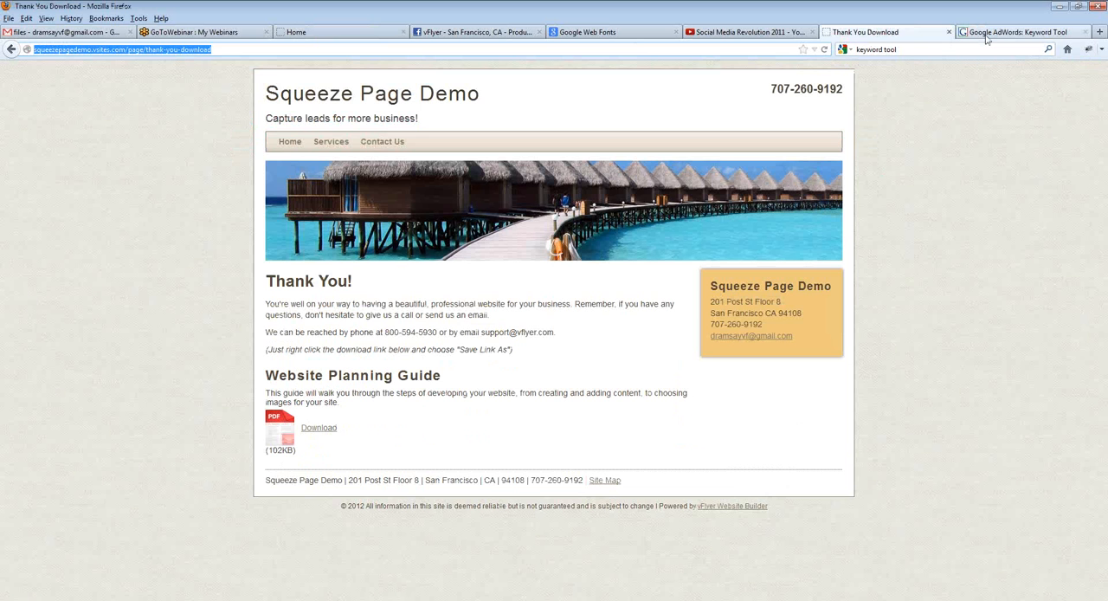
{"action": "type", "text": "support.vflyer.com"}
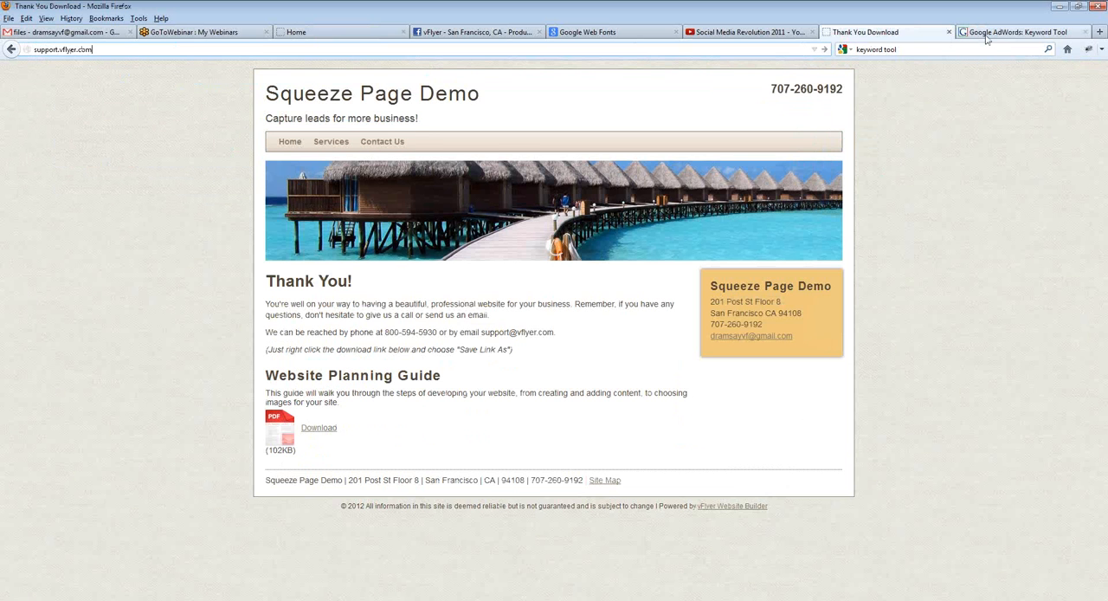
{"action": "key", "text": "Return"}
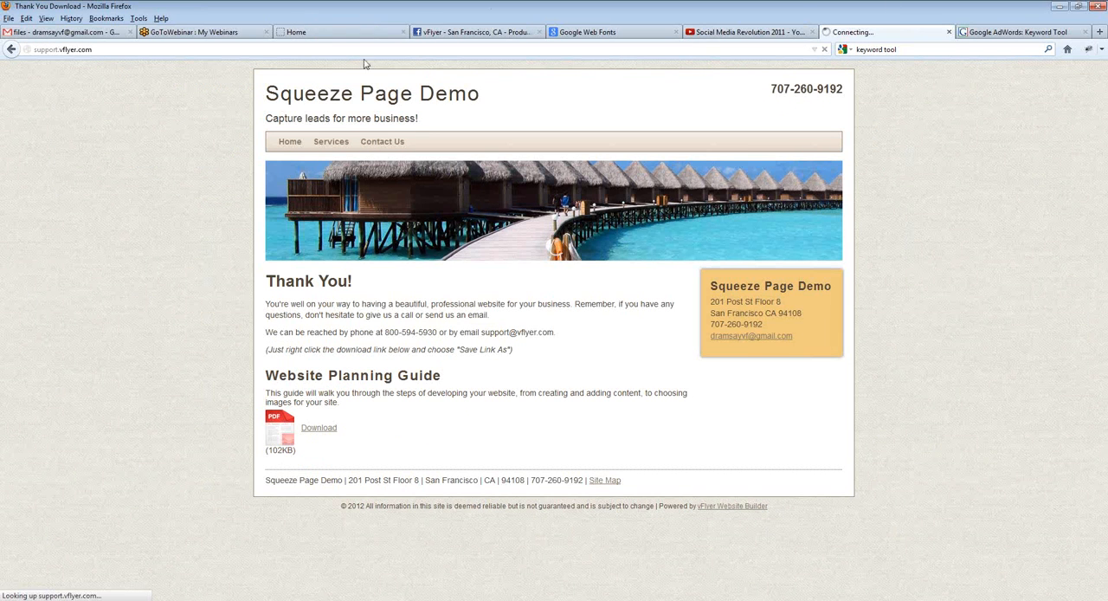
Step: Return to the site editor and open its support link to reach the vFlyer Sites knowledge base
{"action": "left_click", "coordinate": [346, 33]}
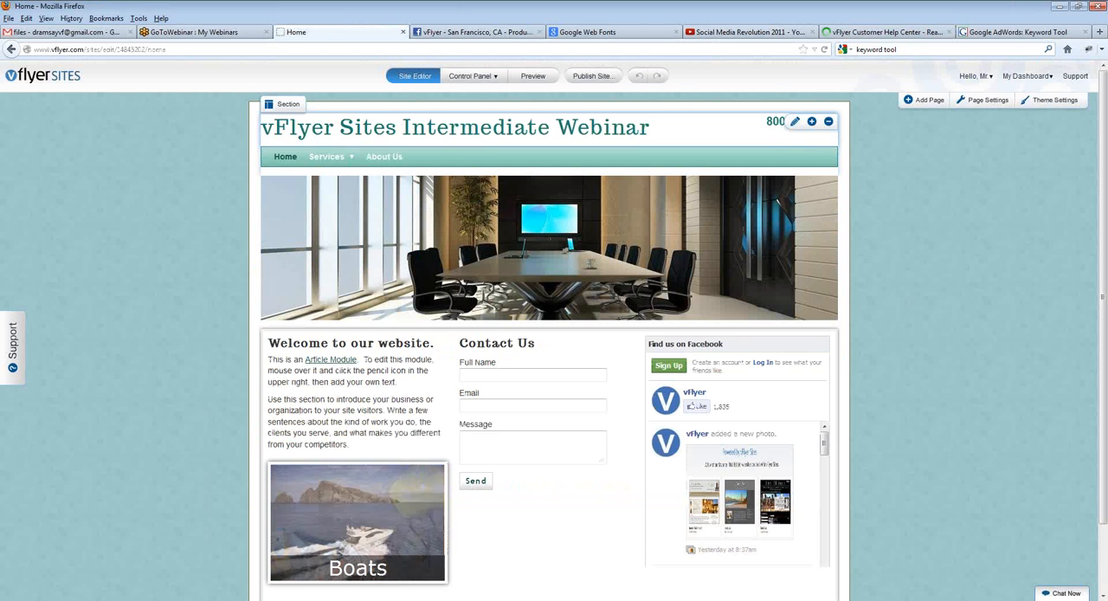
{"action": "left_click", "coordinate": [1066, 78]}
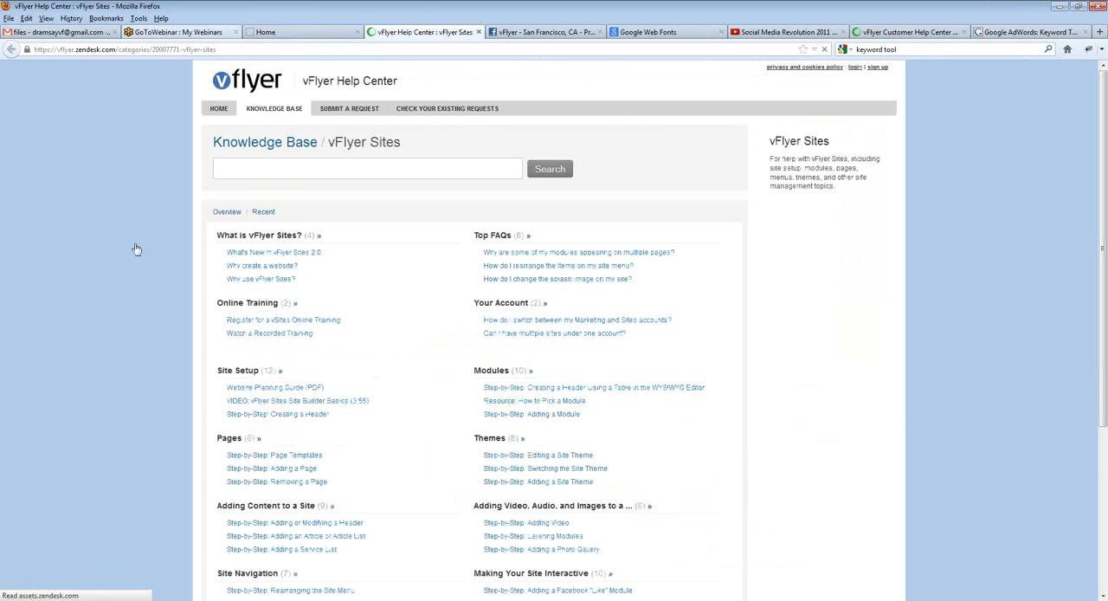
{"action": "left_click_drag", "start_coordinate": [403, 142], "coordinate": [316, 147]}
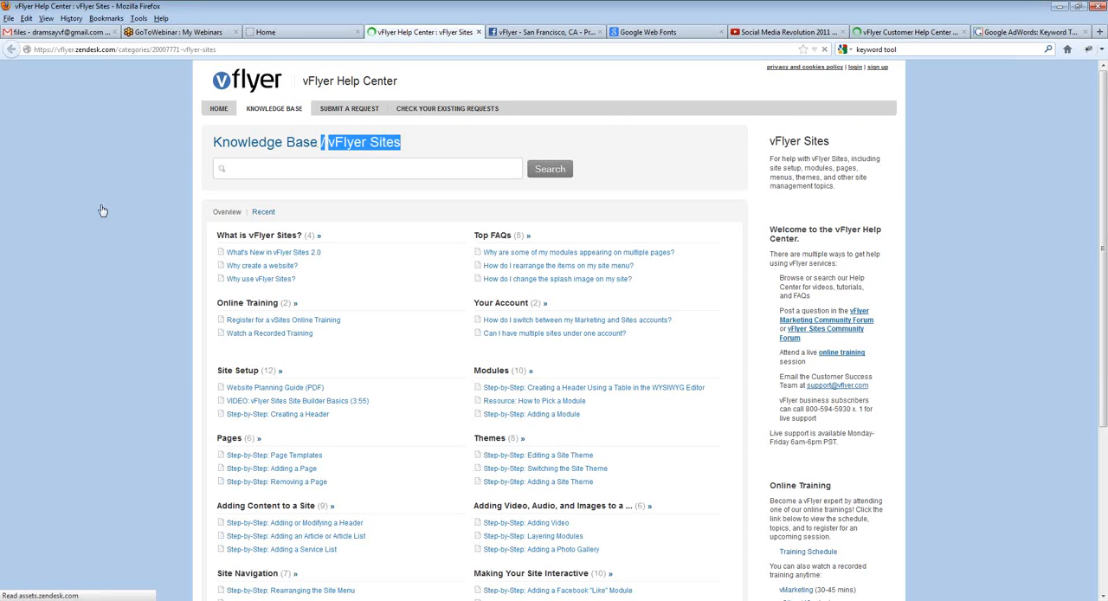
{"action": "left_click", "coordinate": [137, 242]}
Step: Examine the vFlyer Sites knowledge base topics, the online training and support contact details, and the article search field
{"action": "scroll", "coordinate": [137, 245], "scroll_direction": "down", "scroll_amount": 1}
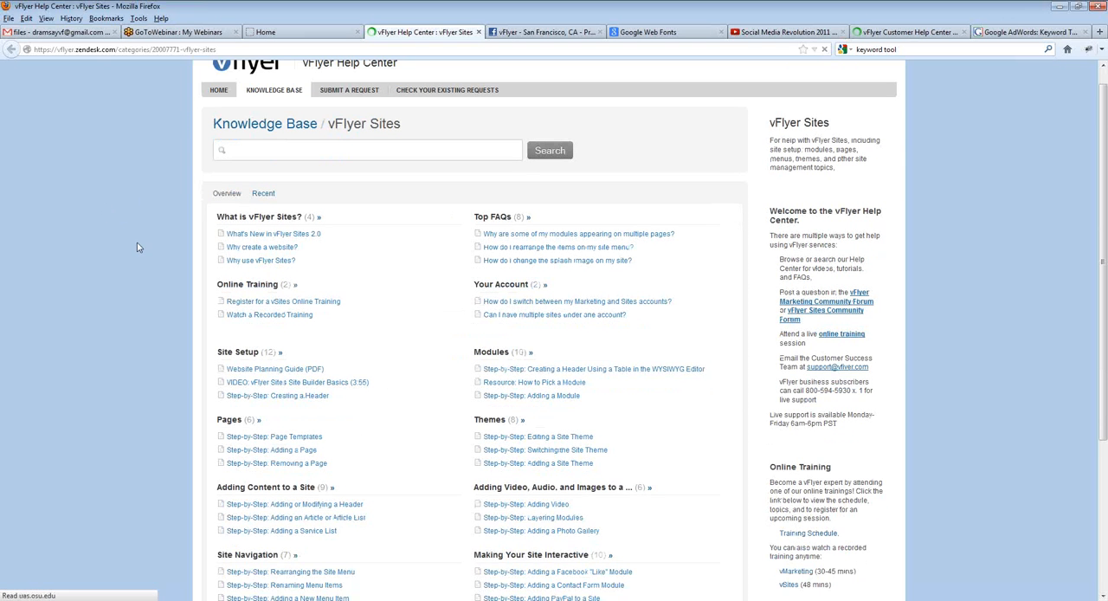
{"action": "scroll", "coordinate": [137, 247], "scroll_direction": "down", "scroll_amount": 1}
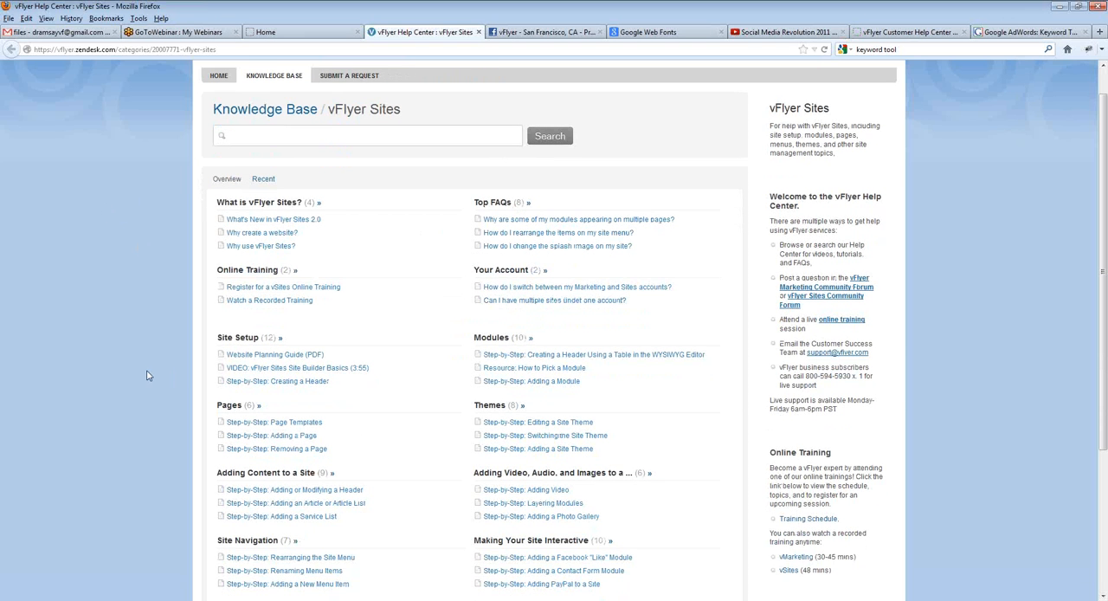
{"action": "scroll", "coordinate": [282, 443], "scroll_direction": "down", "scroll_amount": 1}
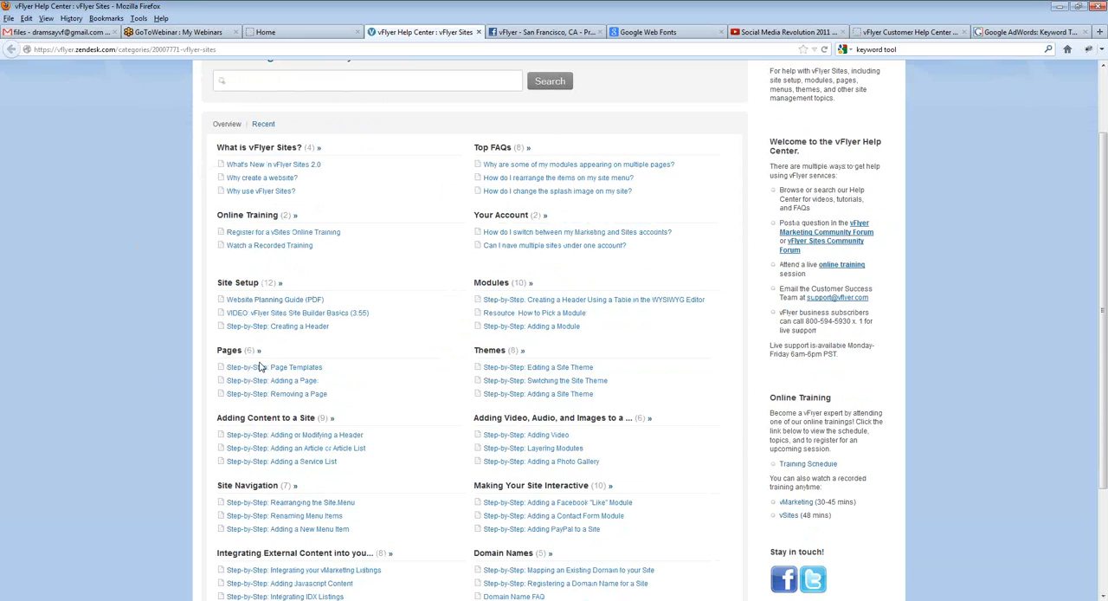
{"action": "scroll", "coordinate": [431, 465], "scroll_direction": "down", "scroll_amount": 1}
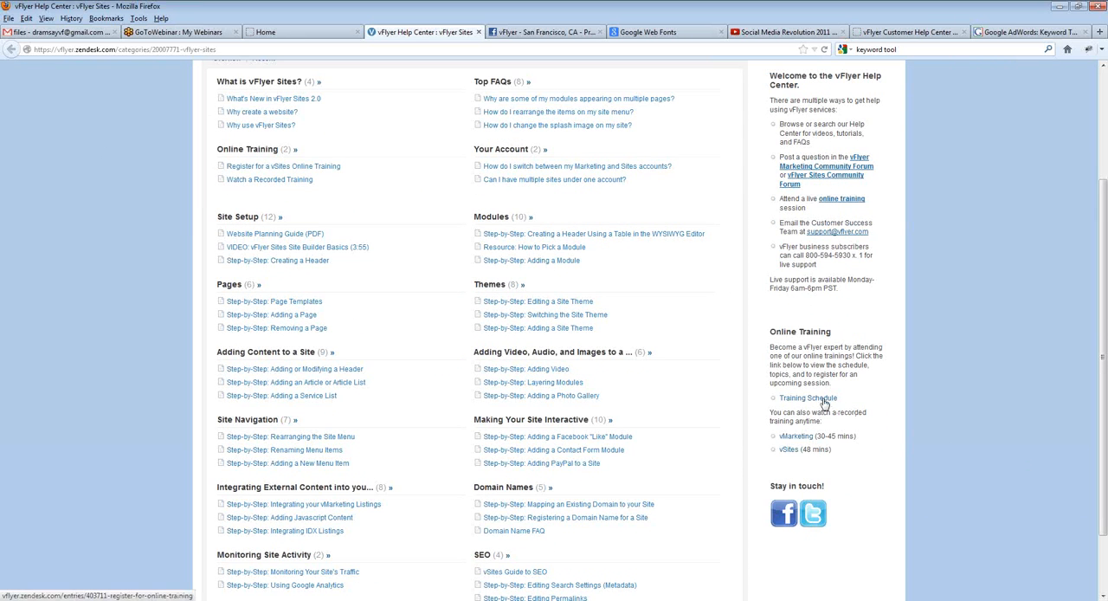
{"action": "scroll", "coordinate": [170, 362], "scroll_direction": "up", "scroll_amount": 3}
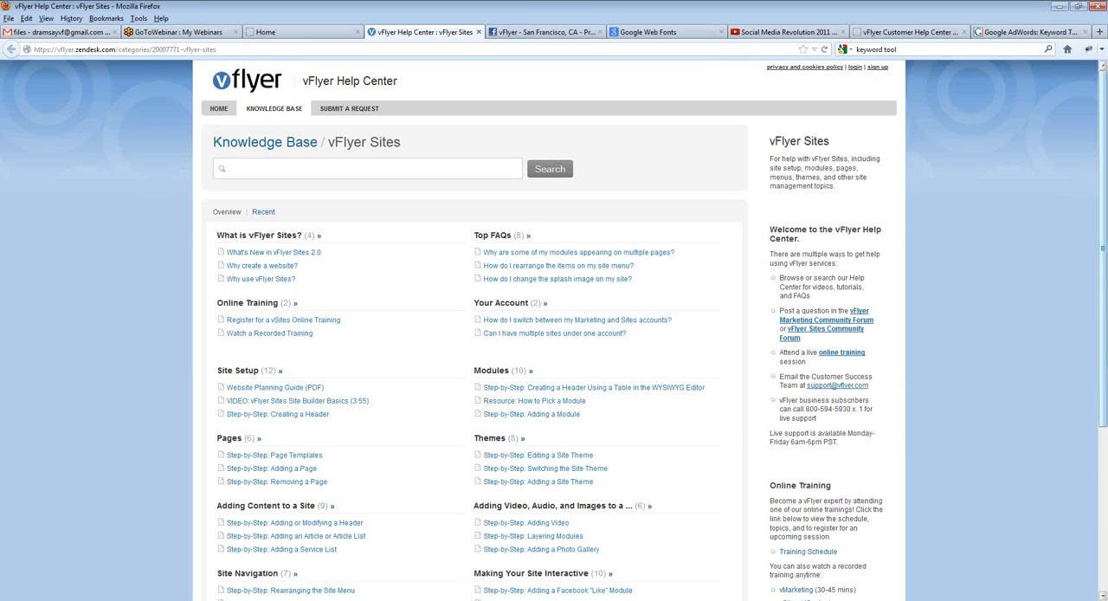
{"action": "left_click", "coordinate": [318, 167]}
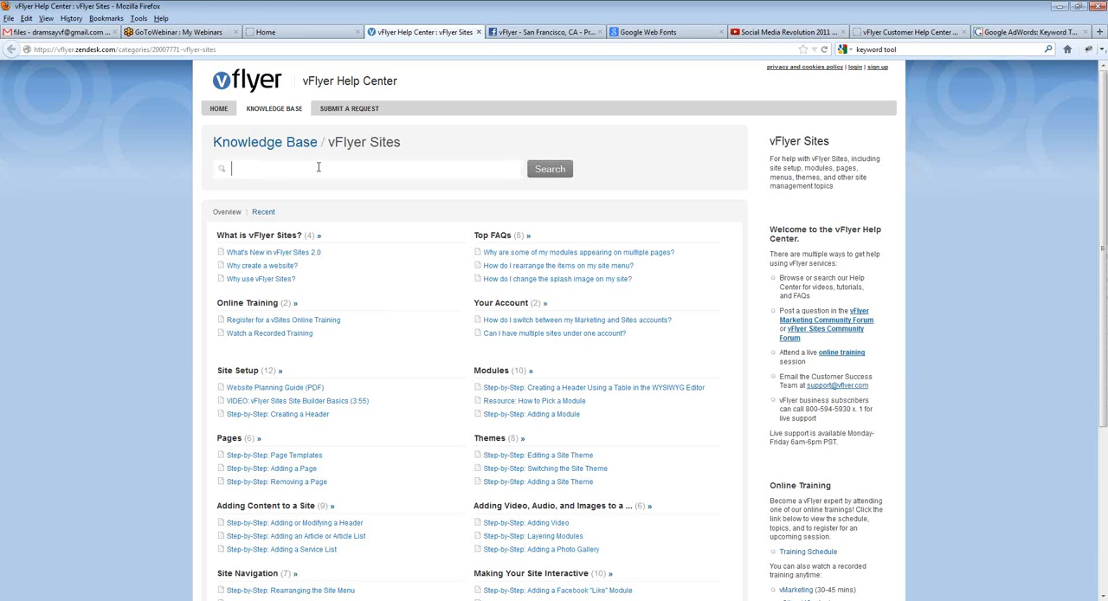
{"action": "left_click", "coordinate": [994, 249]}
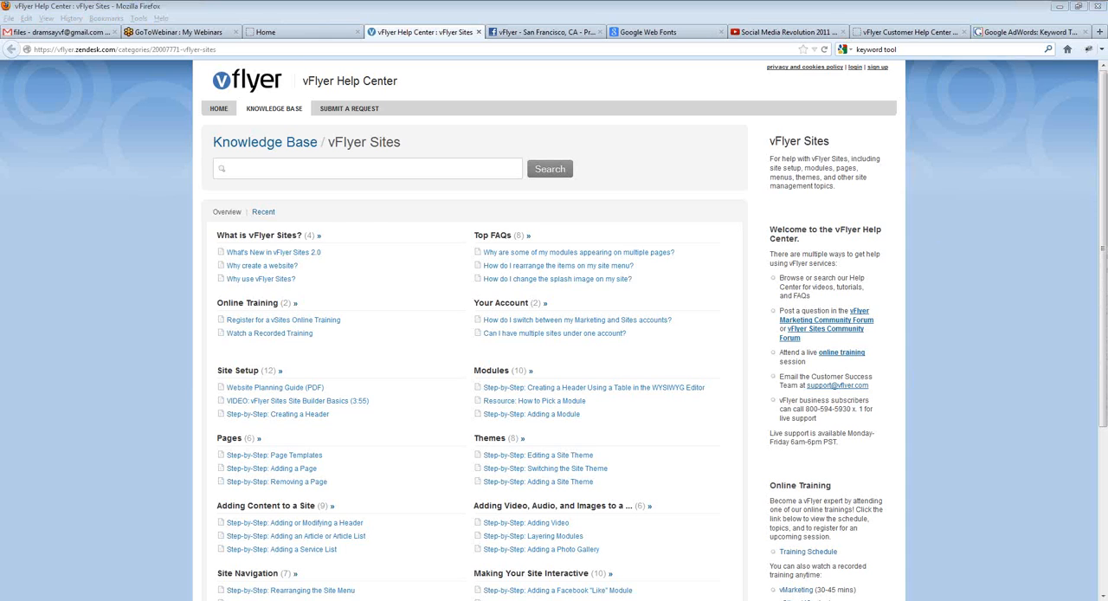
{"action": "left_click", "coordinate": [1067, 94]}
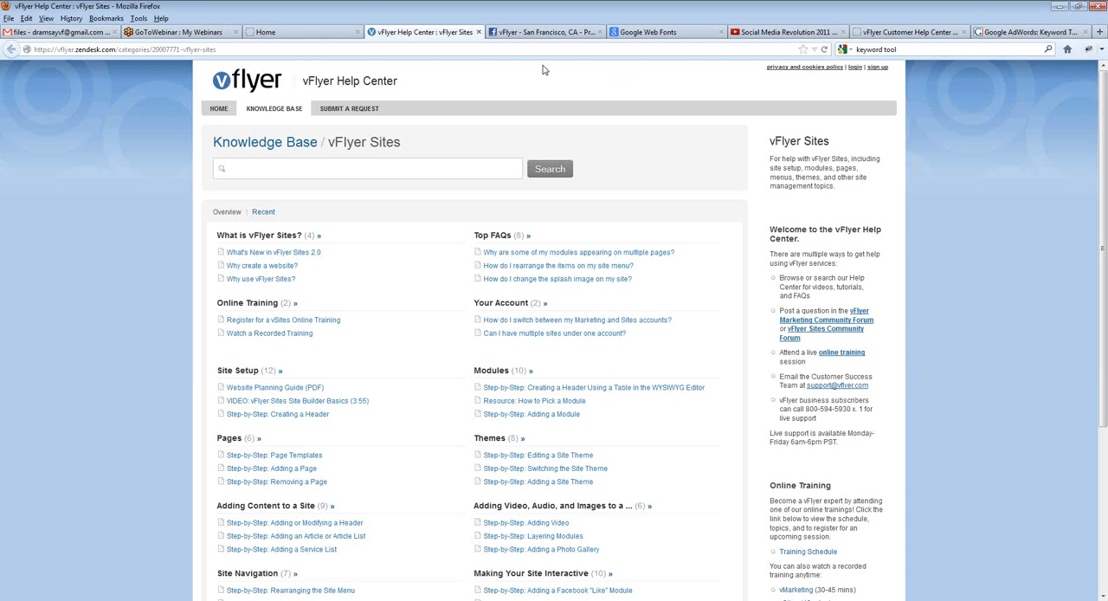